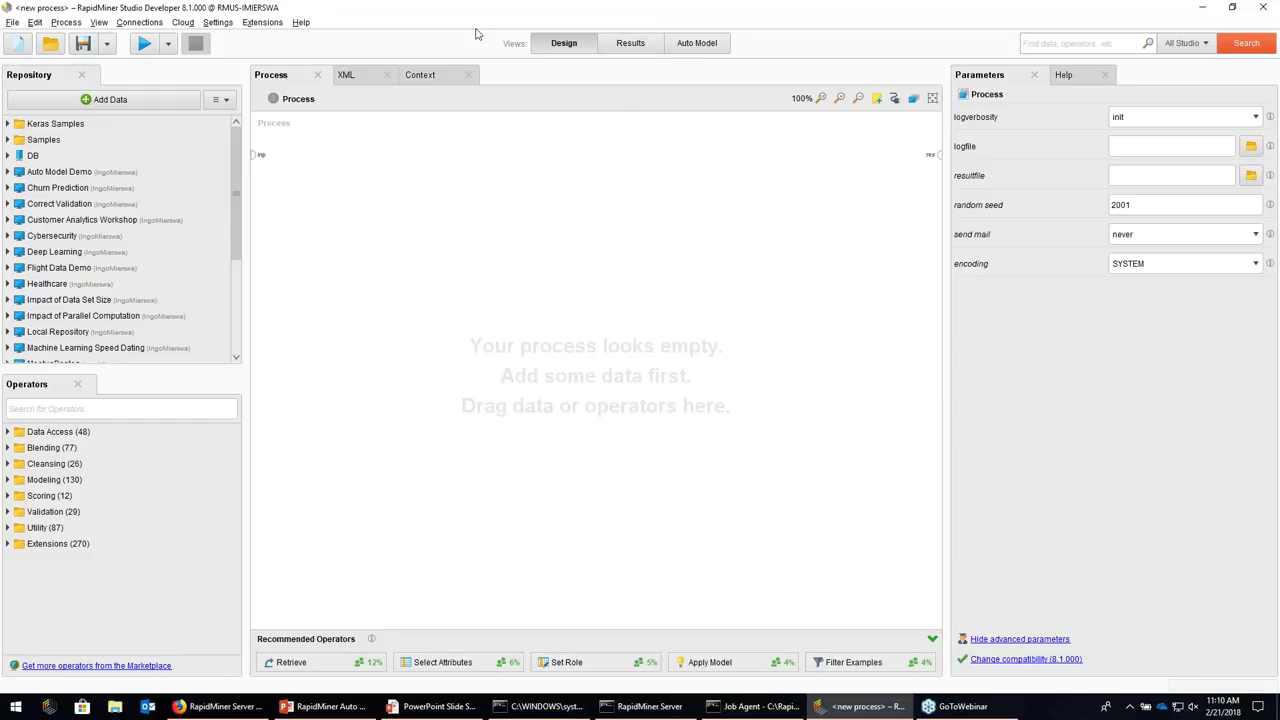
Switch to the Auto Model view to start a guided modeling session
{"action": "left_click", "coordinate": [628, 43]}
{"action": "left_click", "coordinate": [567, 43]}
{"action": "left_click", "coordinate": [680, 45]}
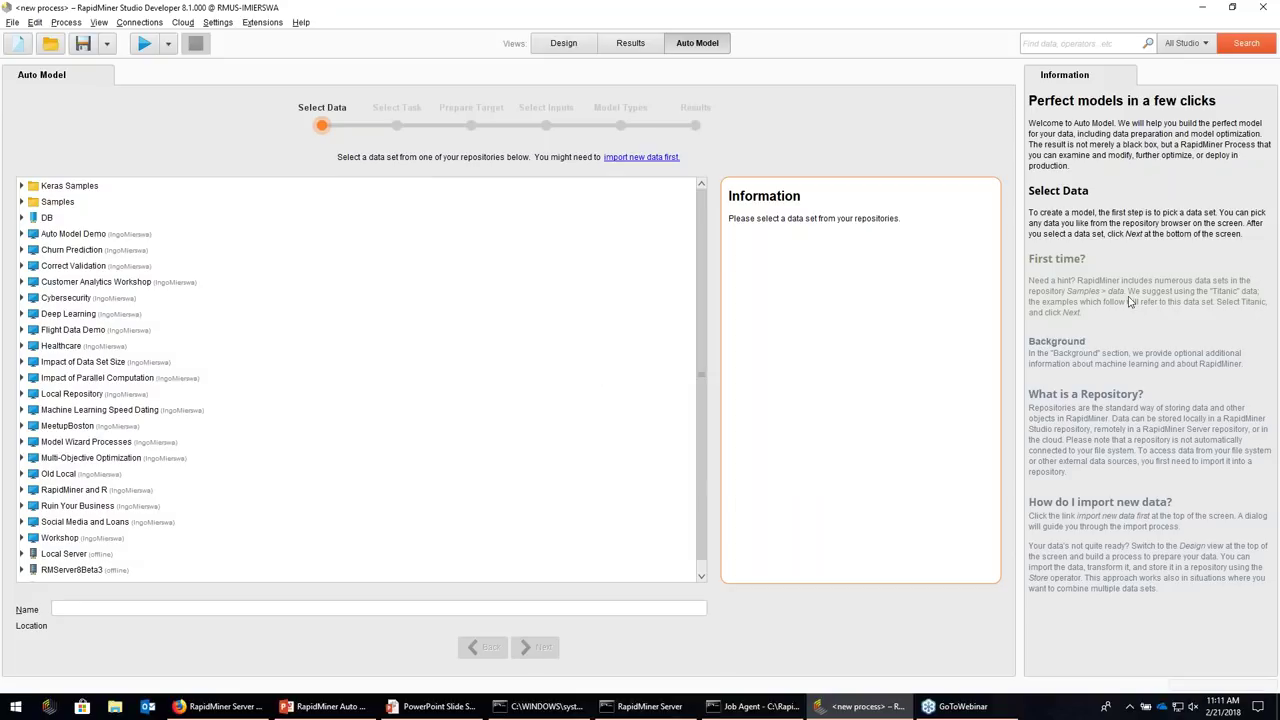
{"action": "left_click_drag", "start_coordinate": [1040, 134], "coordinate": [1062, 158]}
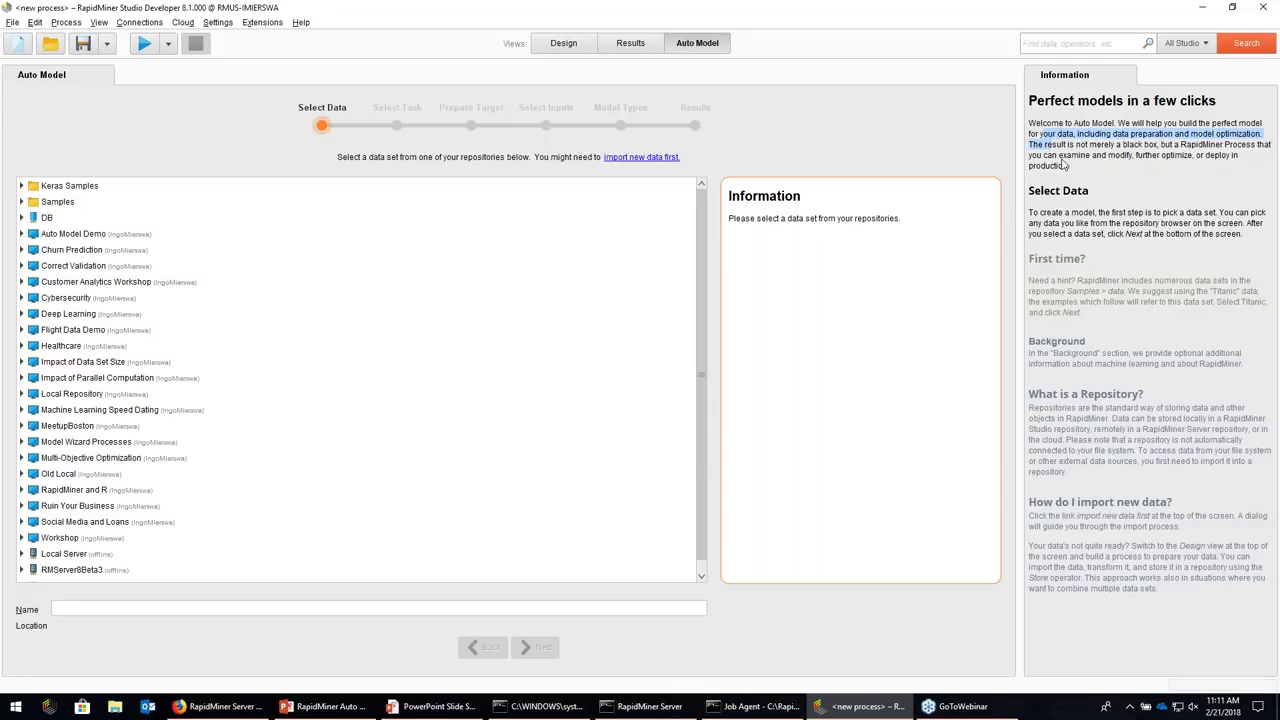
{"action": "left_click", "coordinate": [1088, 147]}
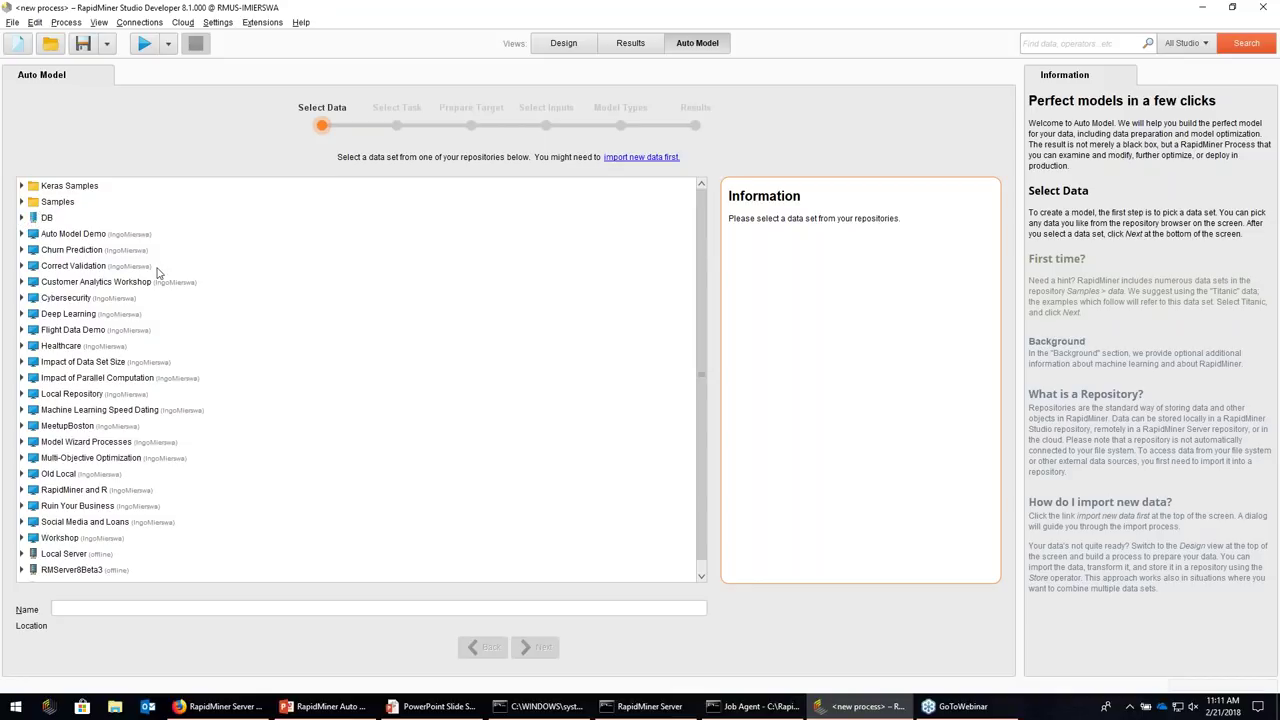
Choose the Titanic data set from the Auto Model Demo repository and continue to the task selection
{"action": "scroll", "coordinate": [140, 465], "scroll_direction": "down", "scroll_amount": 1}
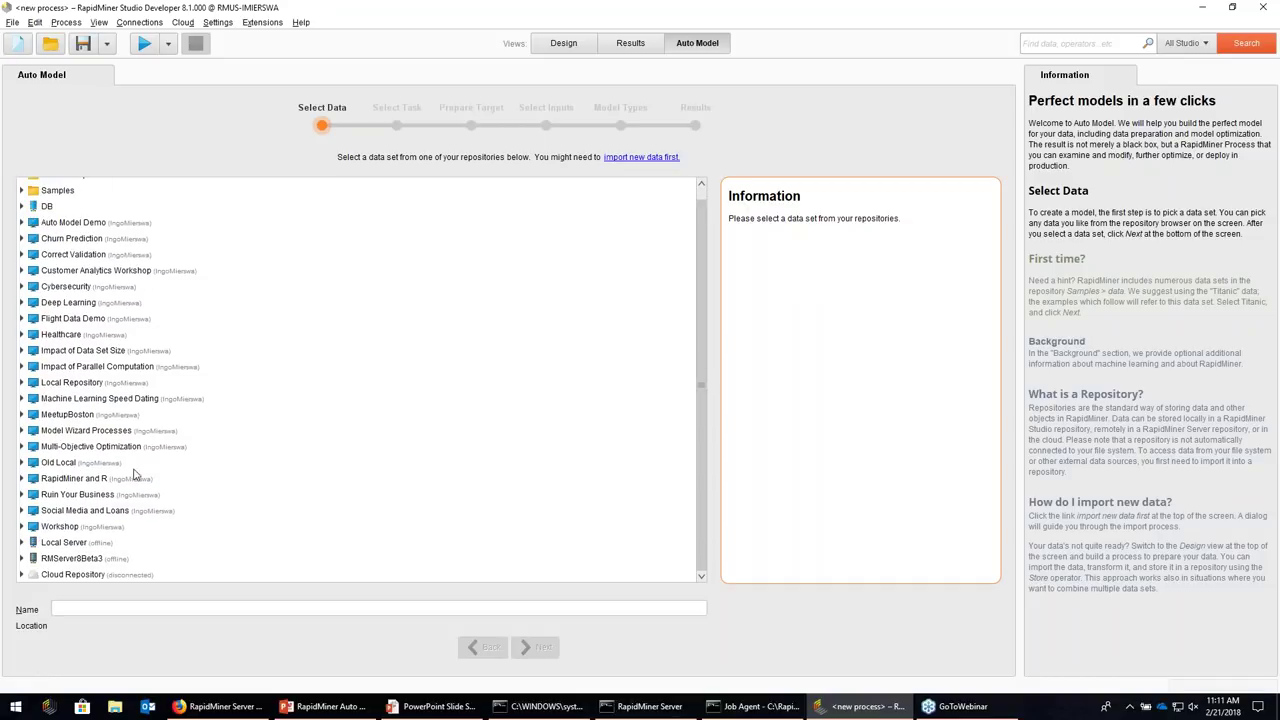
{"action": "scroll", "coordinate": [139, 535], "scroll_direction": "up", "scroll_amount": 1}
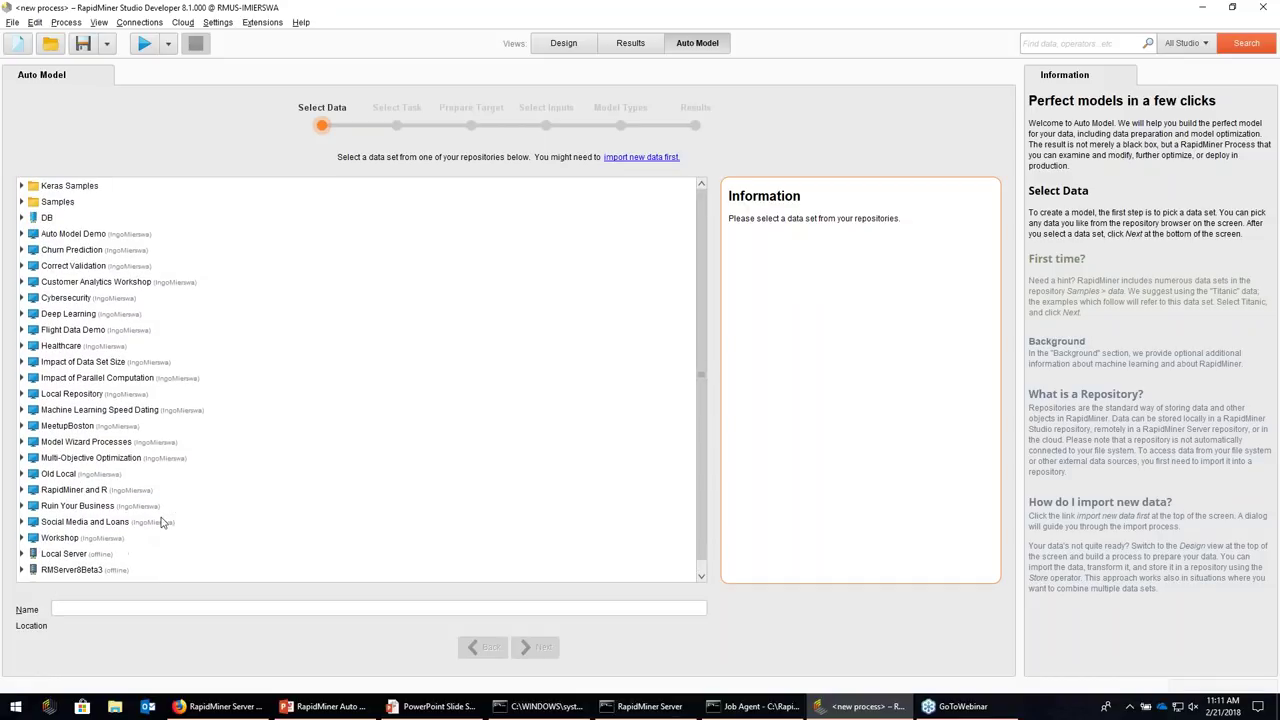
{"action": "left_click", "coordinate": [21, 234]}
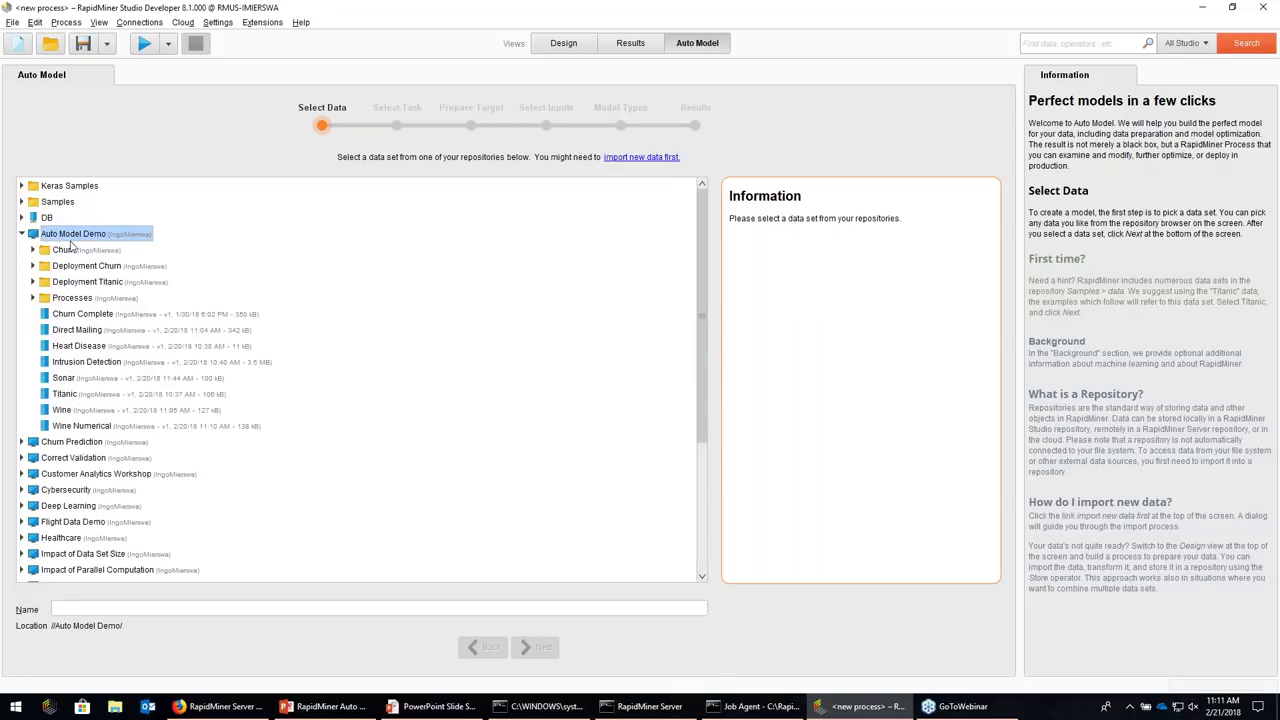
{"action": "left_click", "coordinate": [67, 395]}
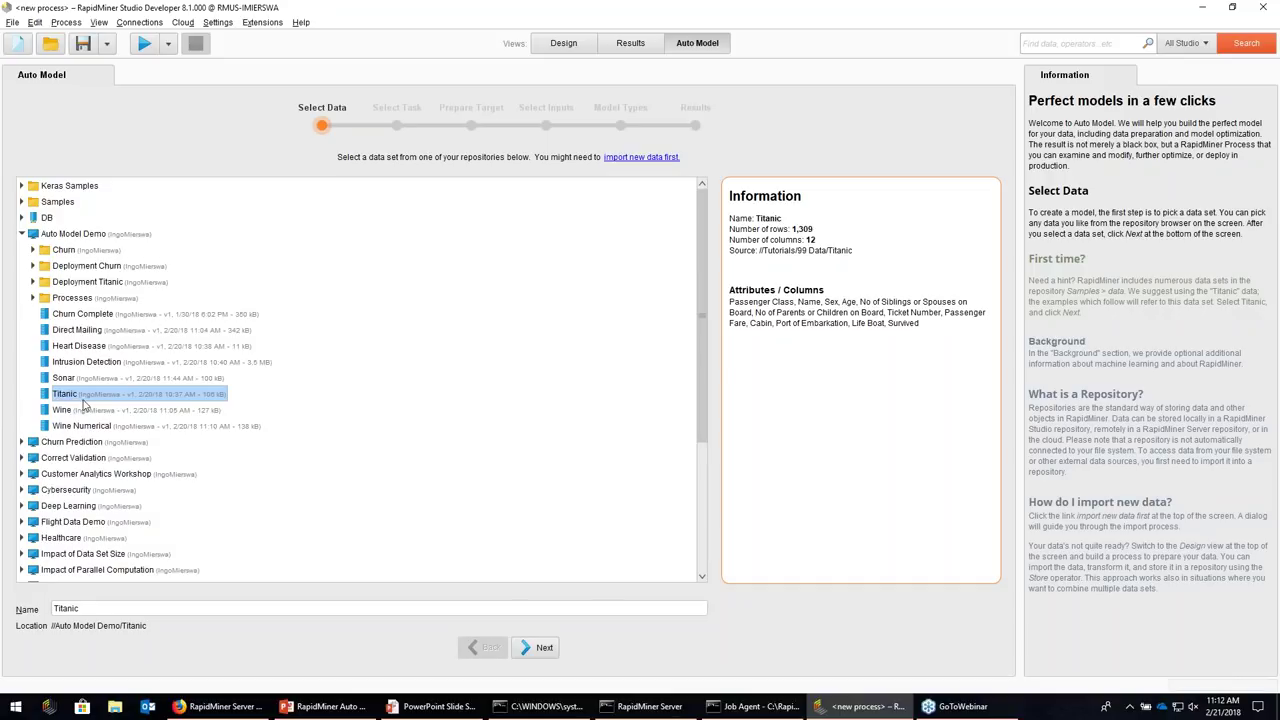
{"action": "left_click", "coordinate": [542, 649]}
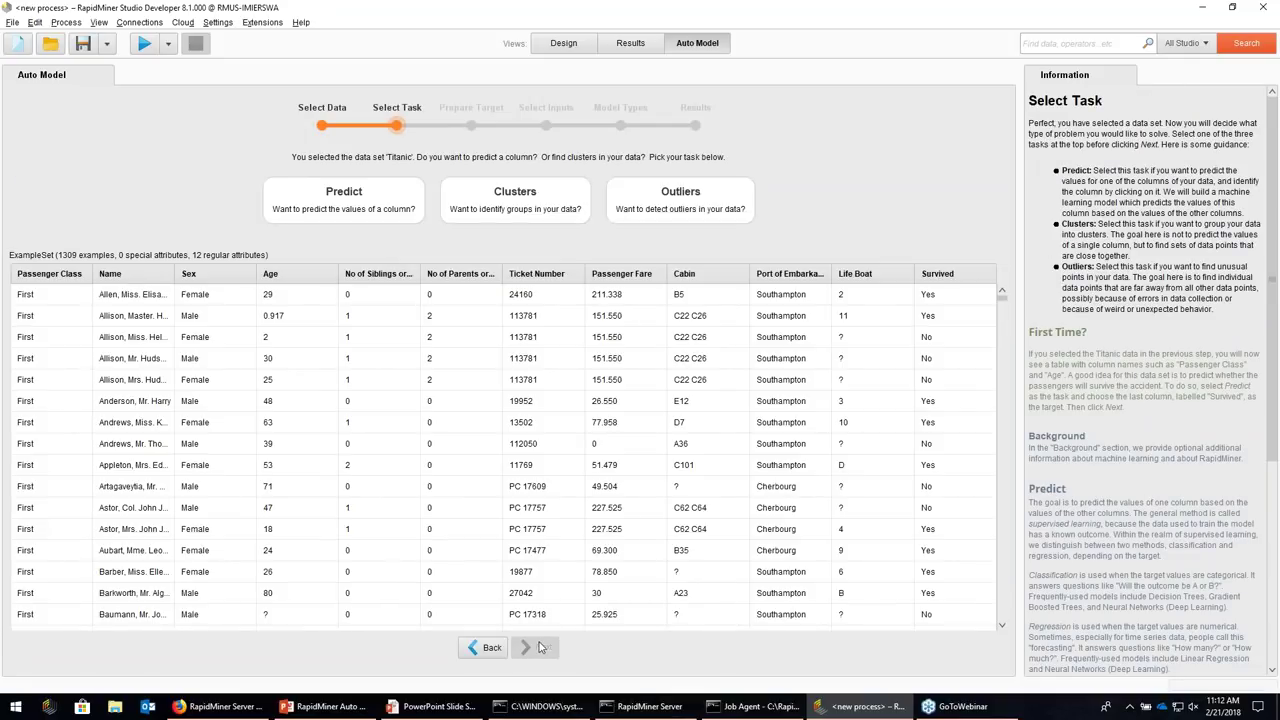
Try the Life Boat and Survived columns as prediction targets, and try the Clusters and Outliers tasks
{"action": "left_click", "coordinate": [856, 344]}
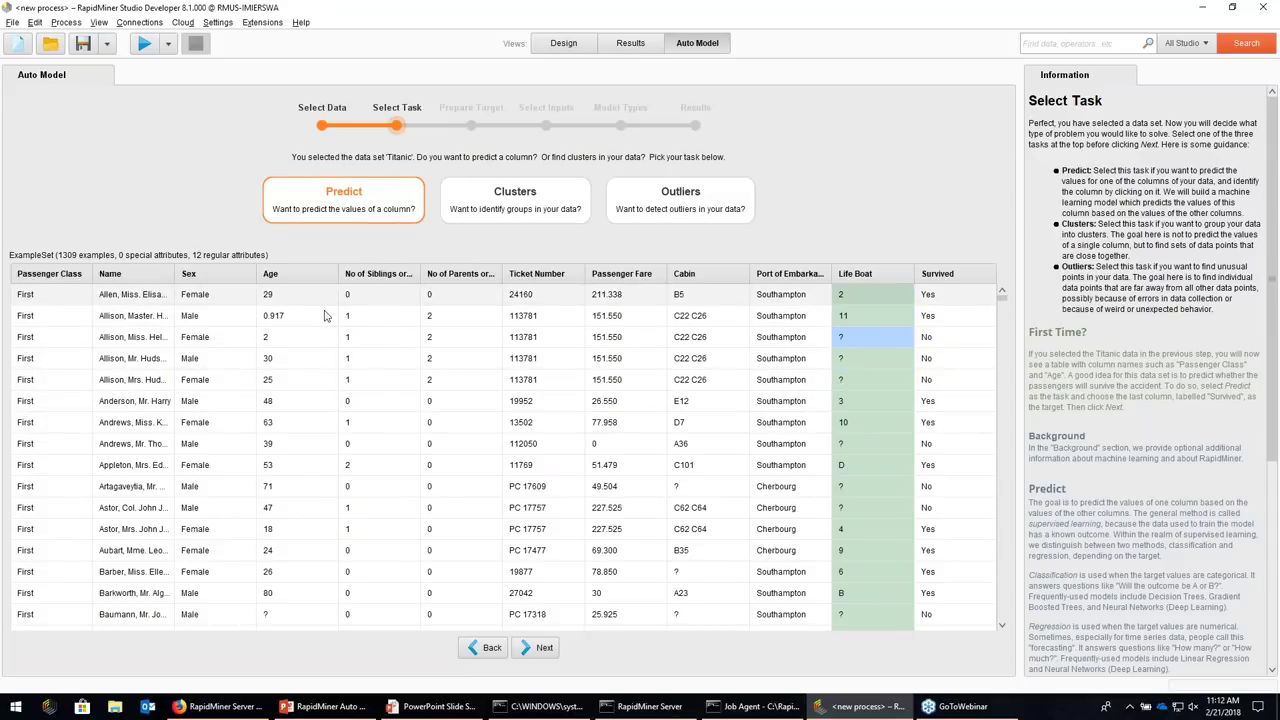
{"action": "left_click", "coordinate": [942, 337]}
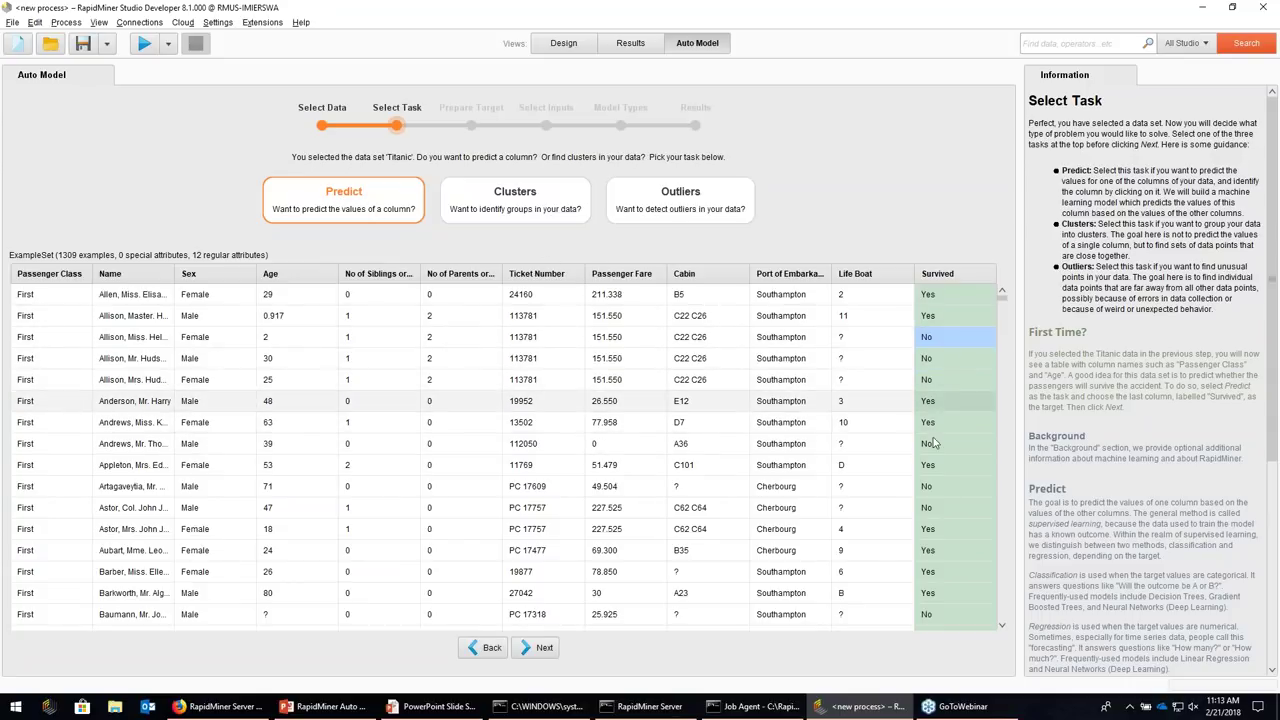
{"action": "left_click", "coordinate": [360, 203]}
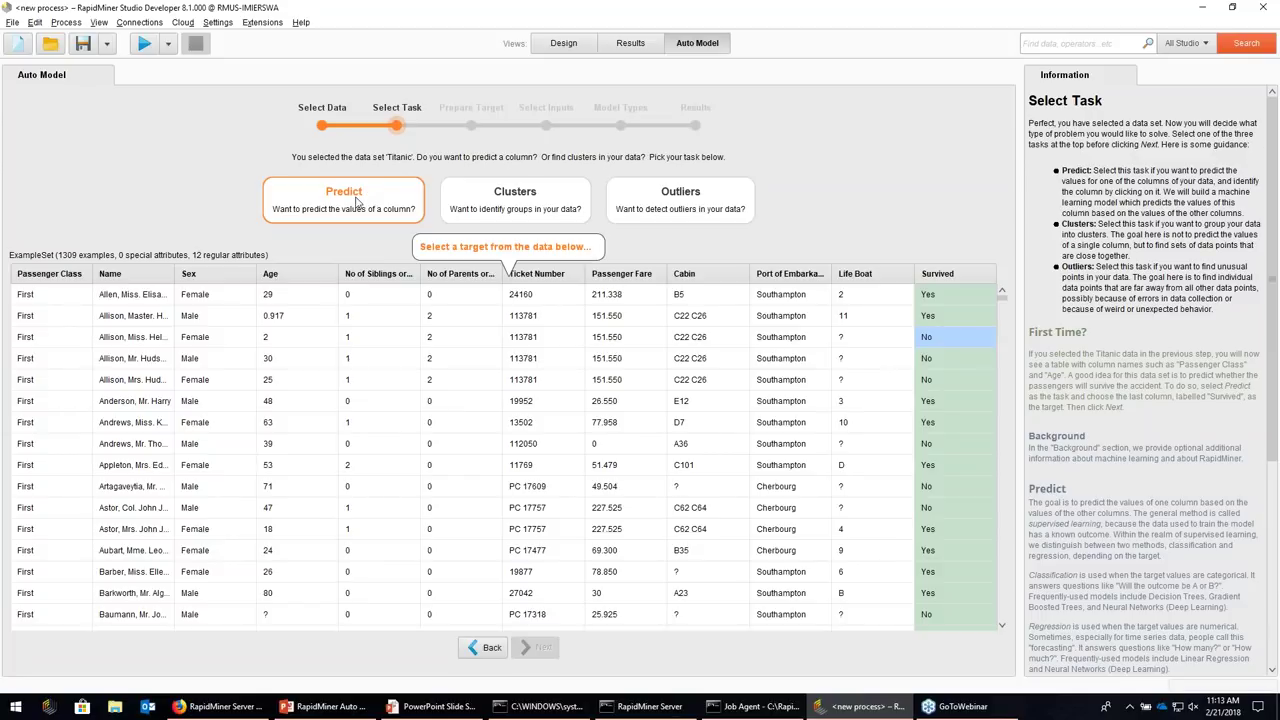
{"action": "left_click", "coordinate": [521, 201]}
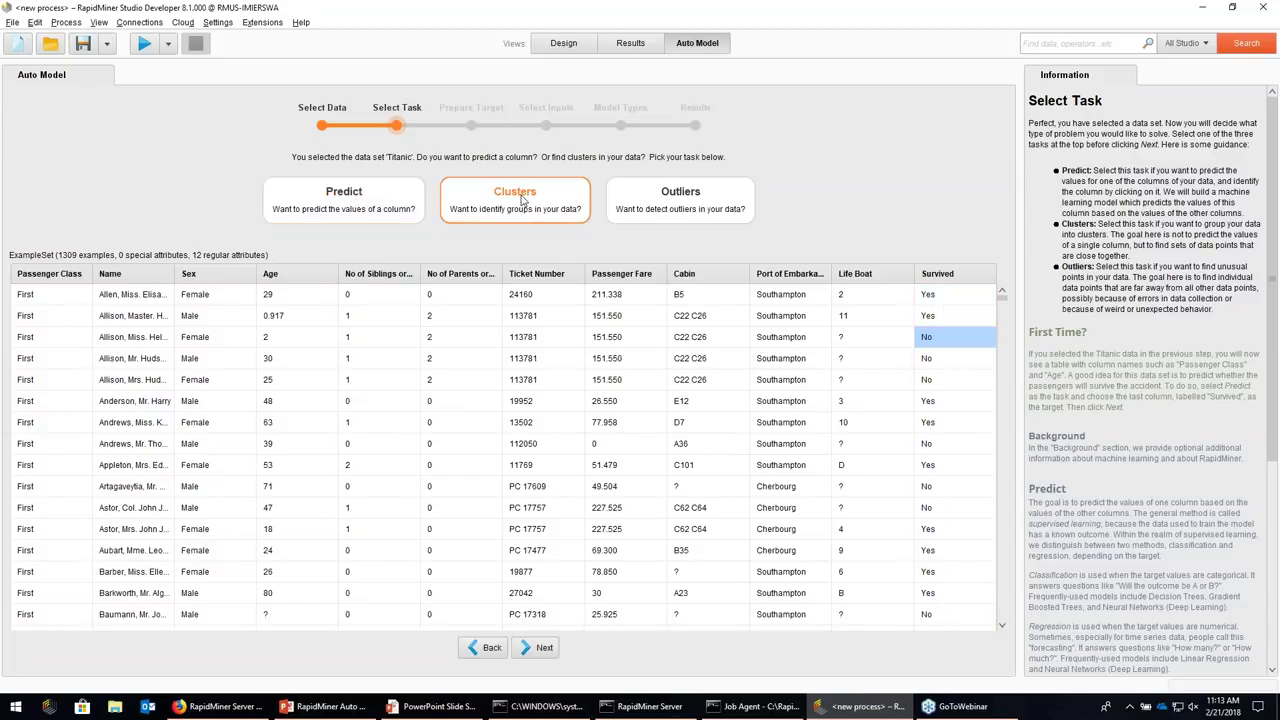
{"action": "left_click", "coordinate": [677, 211]}
{"action": "left_click", "coordinate": [500, 205]}
Select the Predict task with the Survived column as target and continue to the target preparation
{"action": "left_click", "coordinate": [408, 204]}
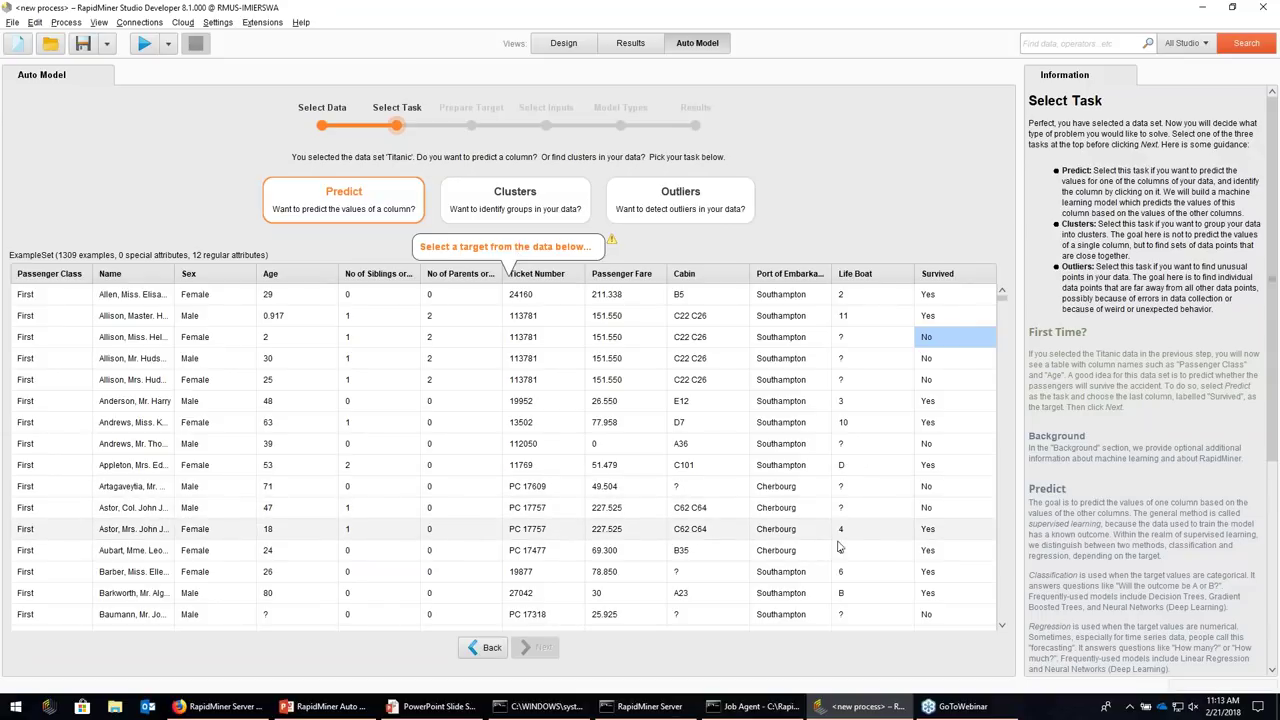
{"action": "left_click", "coordinate": [936, 400]}
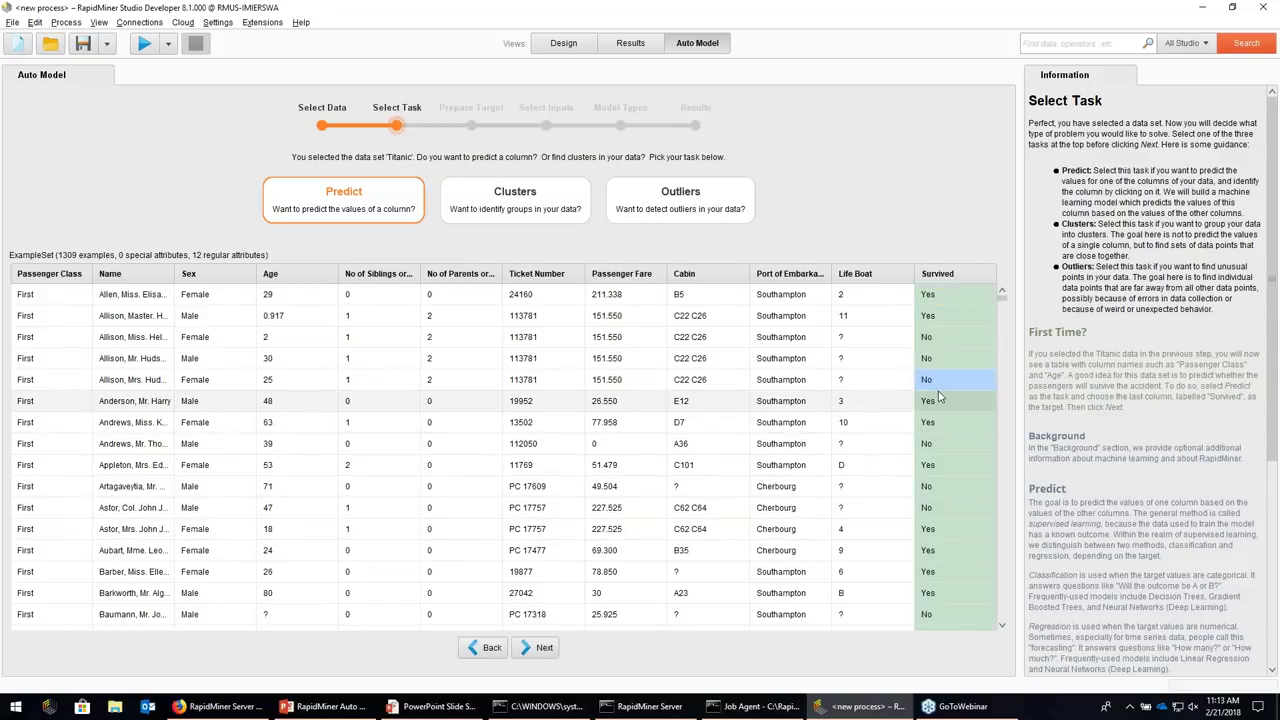
{"action": "left_click", "coordinate": [543, 648]}
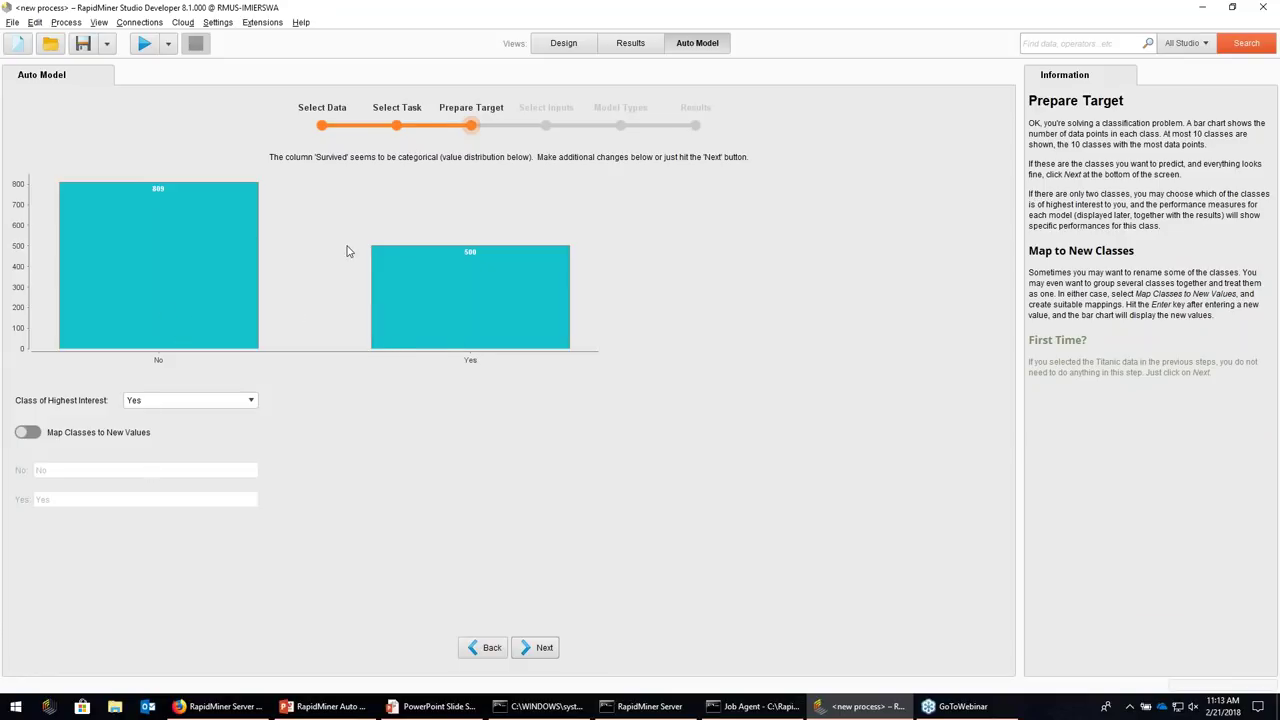
Try mapping the target class No to False and Yes to True, and turn the class mapping off again
{"action": "left_click", "coordinate": [29, 433]}
{"action": "left_click", "coordinate": [59, 470]}
{"action": "key", "text": "BackSpace"}
{"action": "key", "text": "BackSpace"}
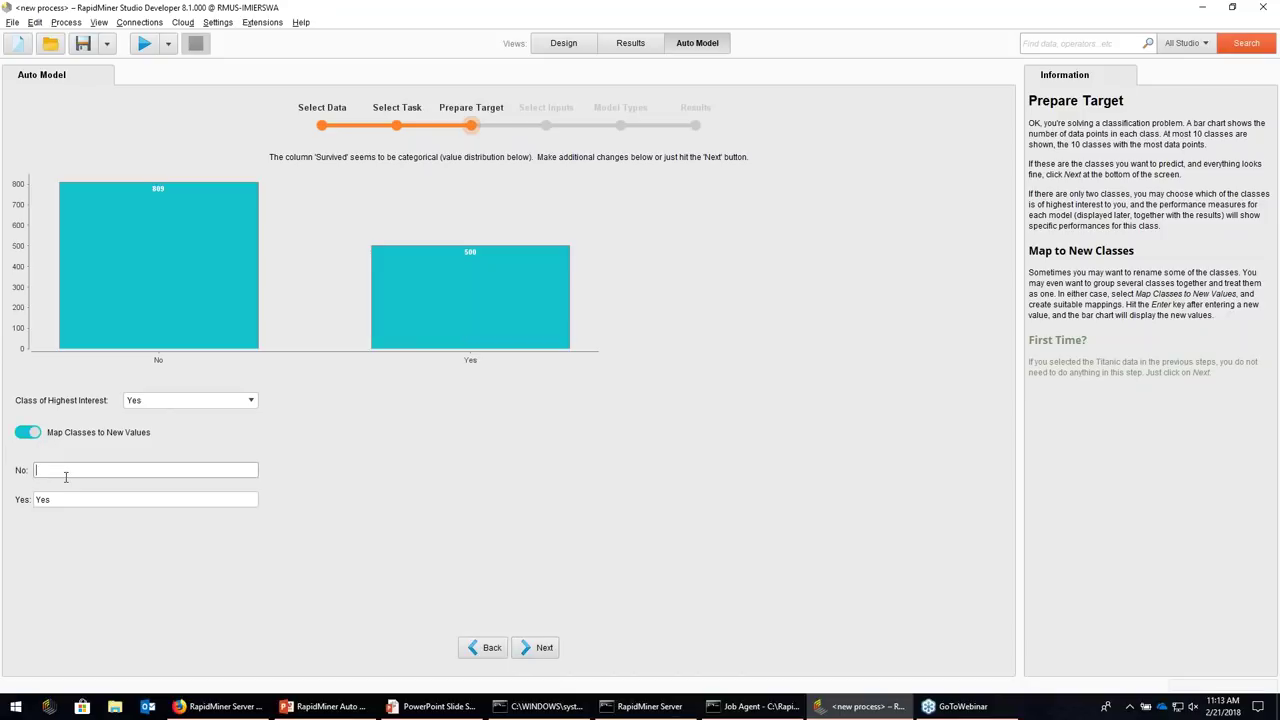
{"action": "type", "text": "False"}
{"action": "key", "text": "Return"}
{"action": "double_click", "coordinate": [50, 501]}
{"action": "type", "text": "True"}
{"action": "key", "text": "Return"}
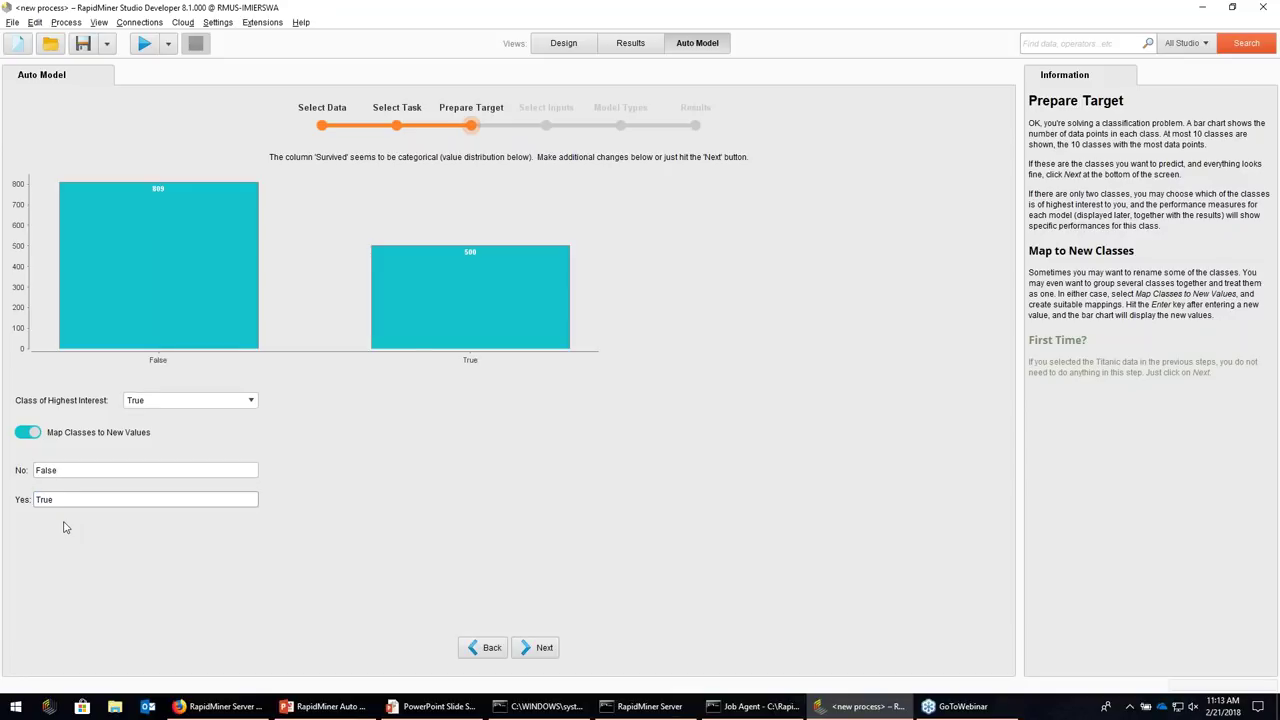
{"action": "left_click", "coordinate": [38, 438]}
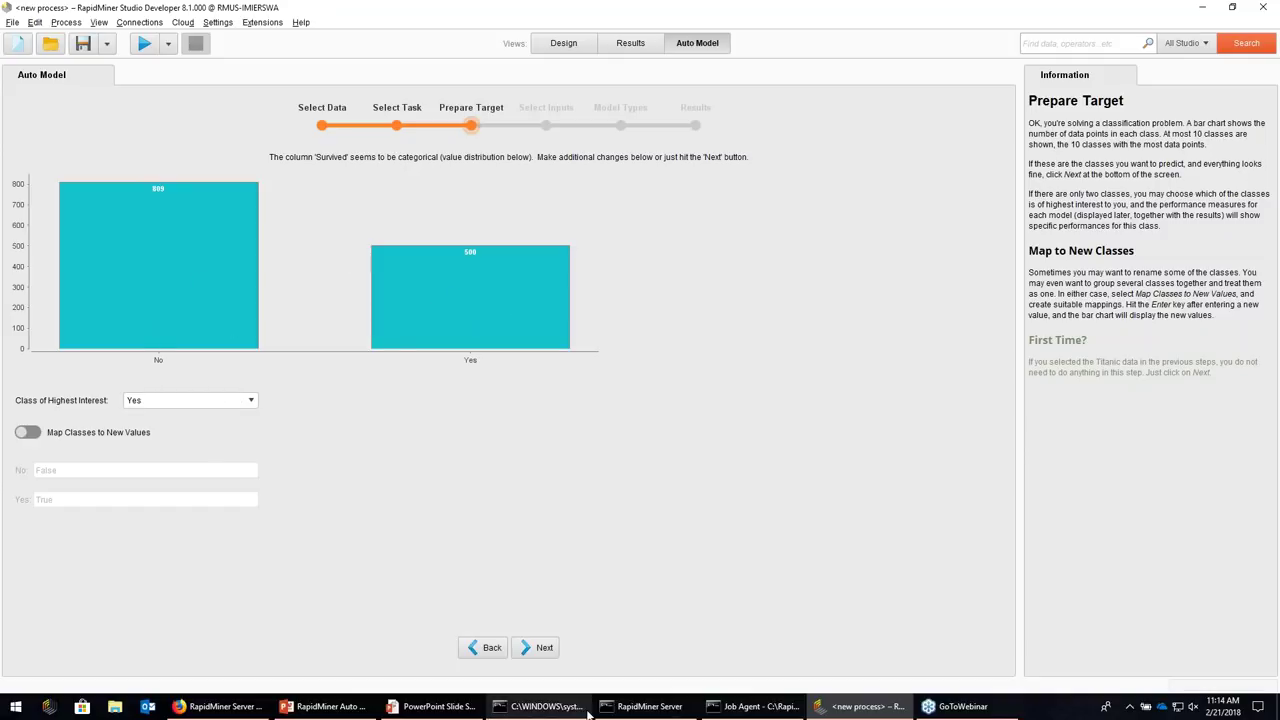
Continue to the input selection and examine the status, quality measures and statistics of the columns
{"action": "left_click", "coordinate": [547, 652]}
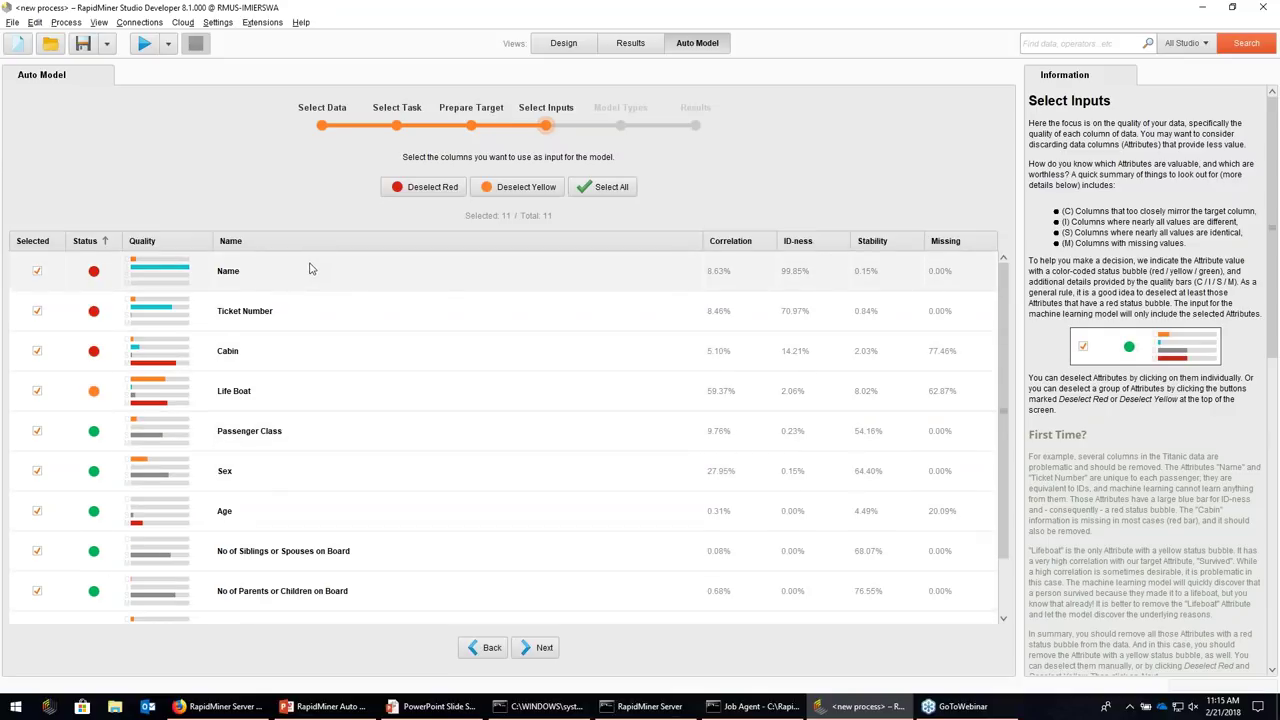
{"action": "mouse_move", "coordinate": [260, 292]}
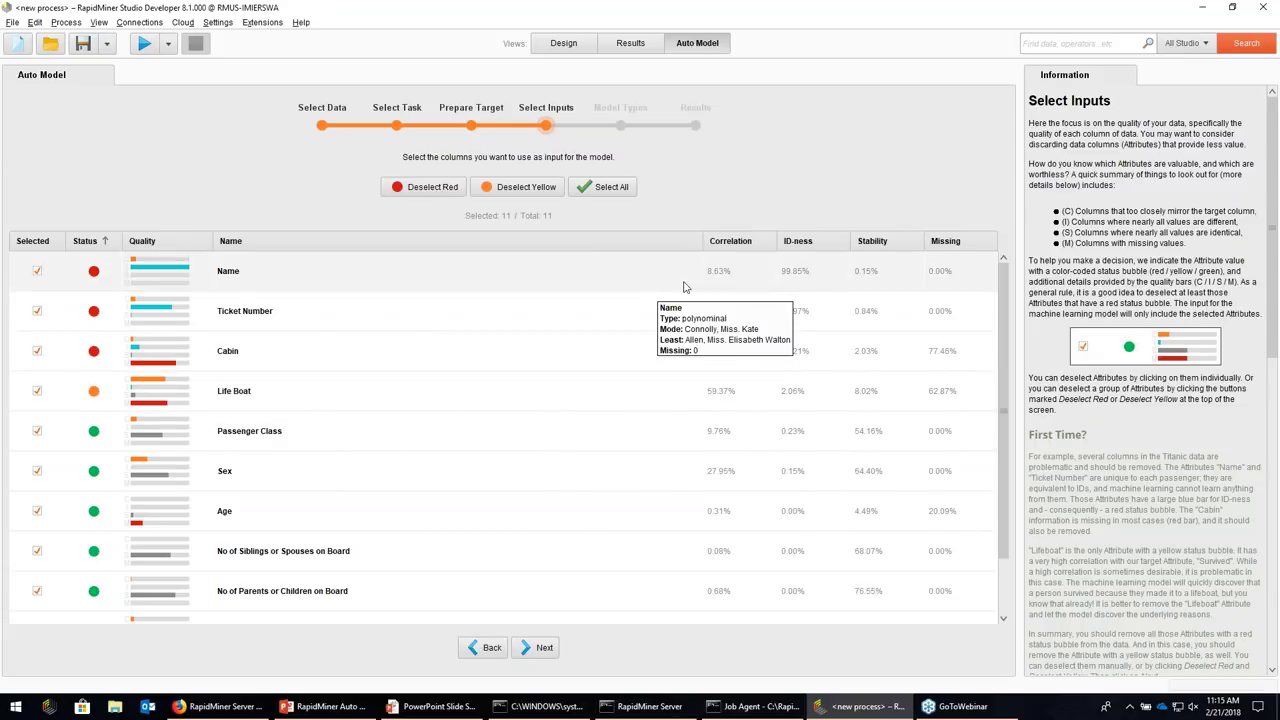
{"action": "mouse_move", "coordinate": [486, 306]}
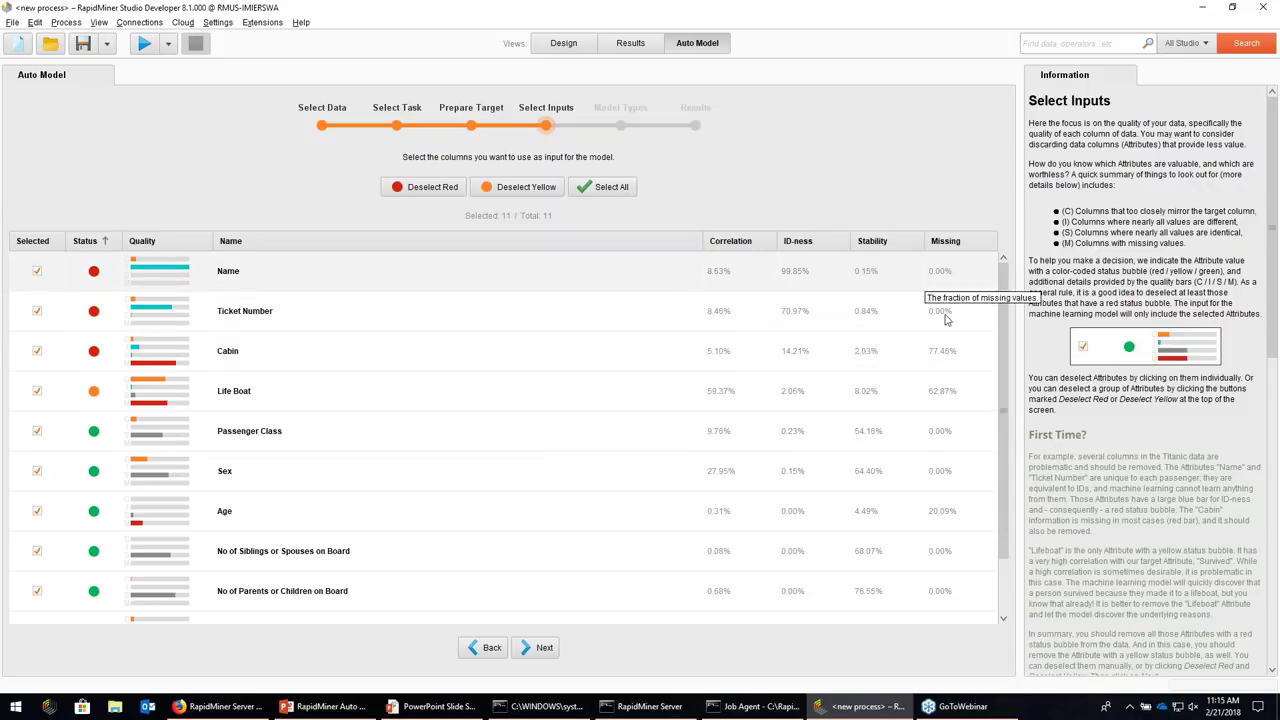
{"action": "mouse_move", "coordinate": [95, 273]}
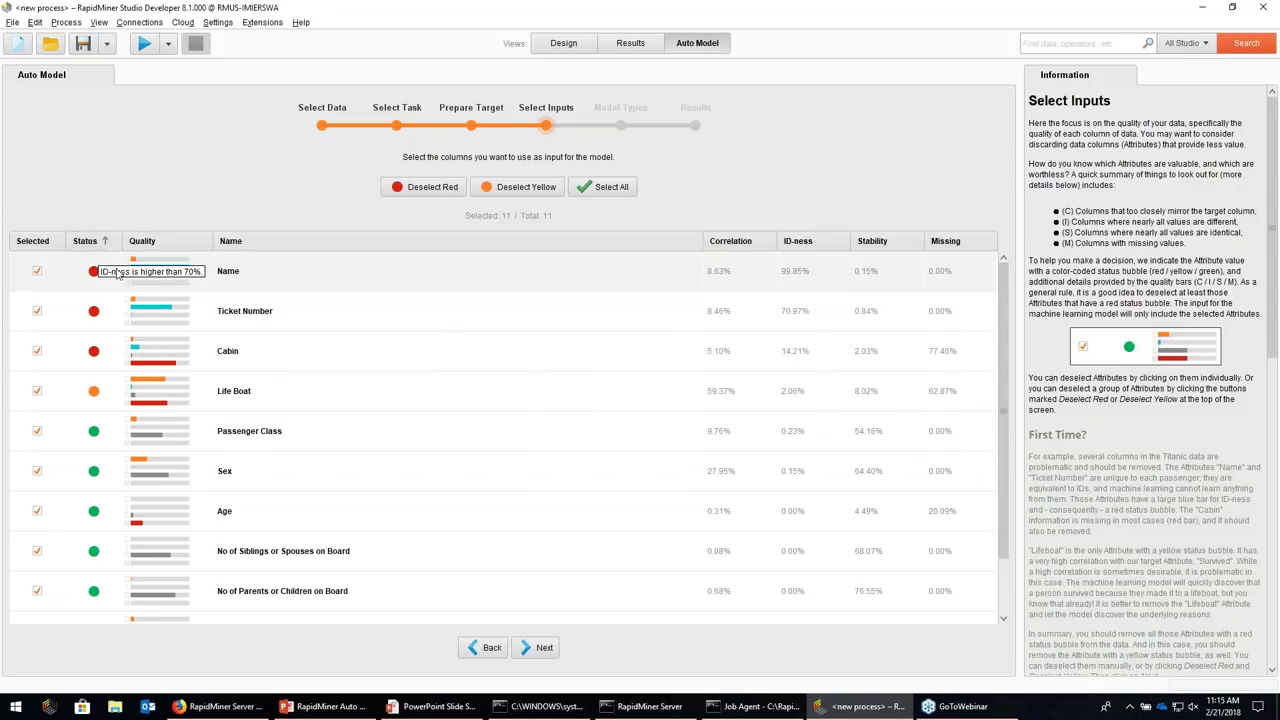
{"action": "mouse_move", "coordinate": [97, 438]}
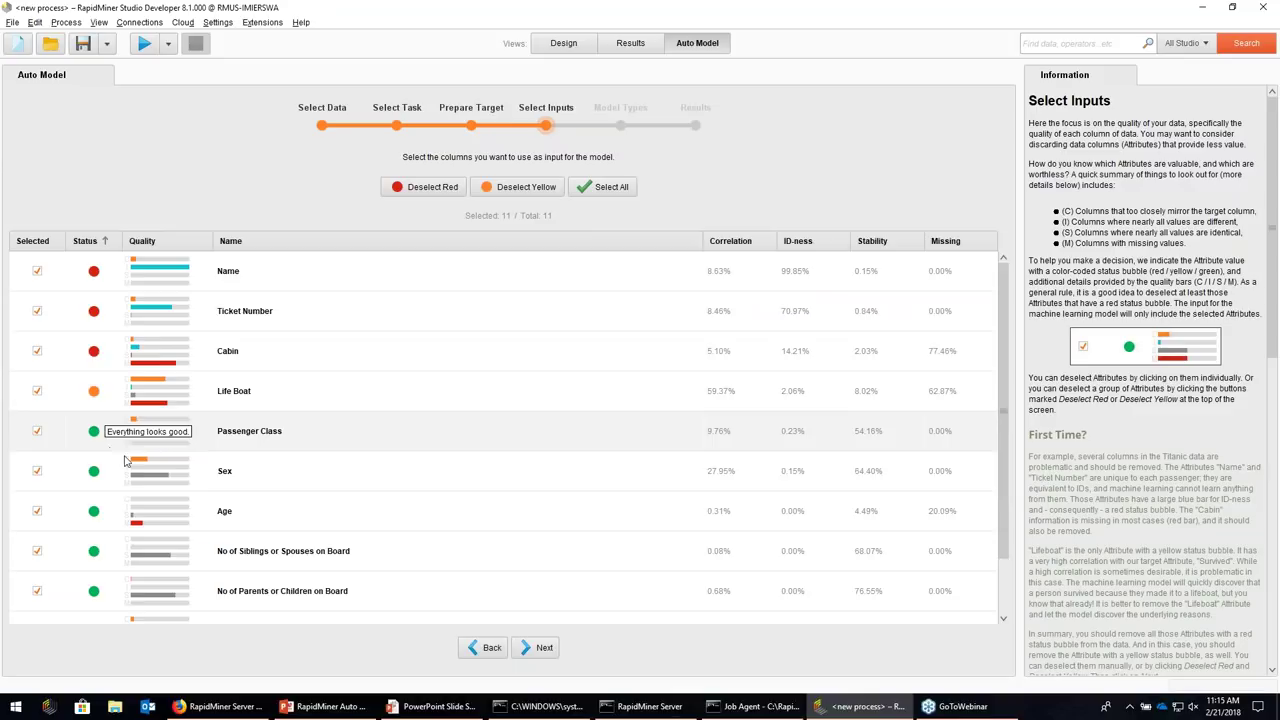
{"action": "scroll", "coordinate": [130, 465], "scroll_direction": "down", "scroll_amount": 3}
{"action": "scroll", "coordinate": [215, 515], "scroll_direction": "up", "scroll_amount": 3}
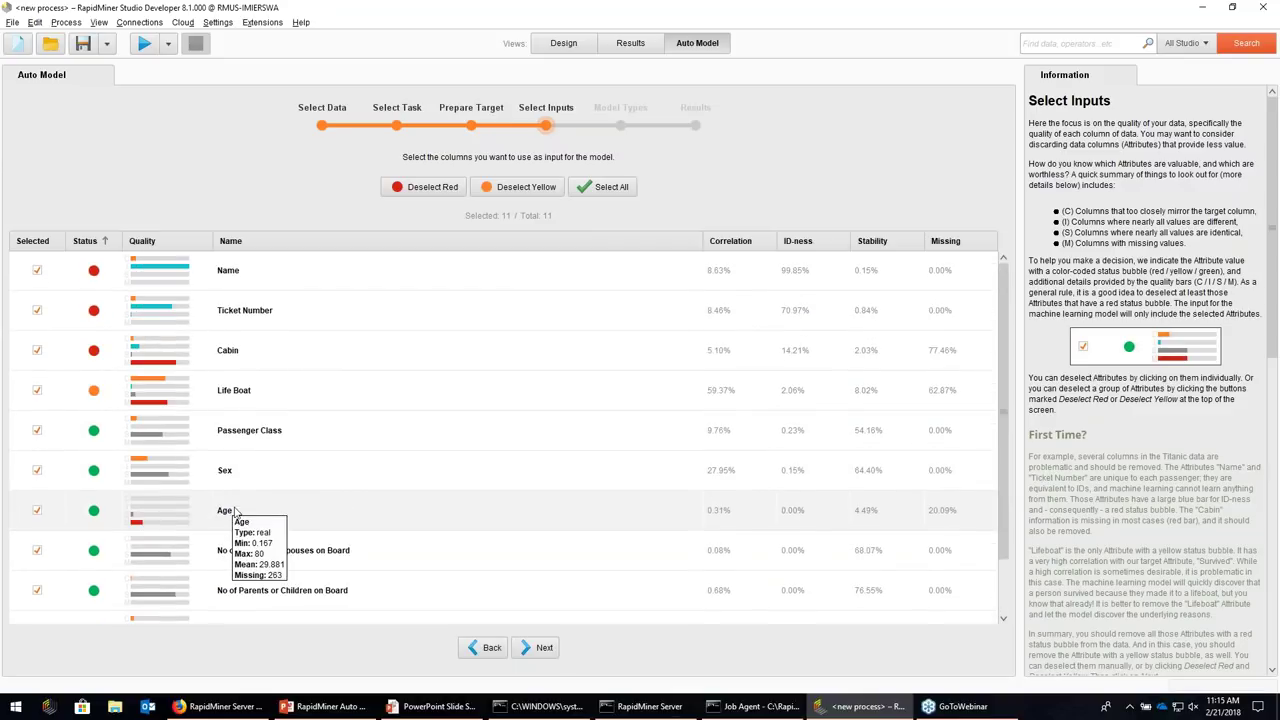
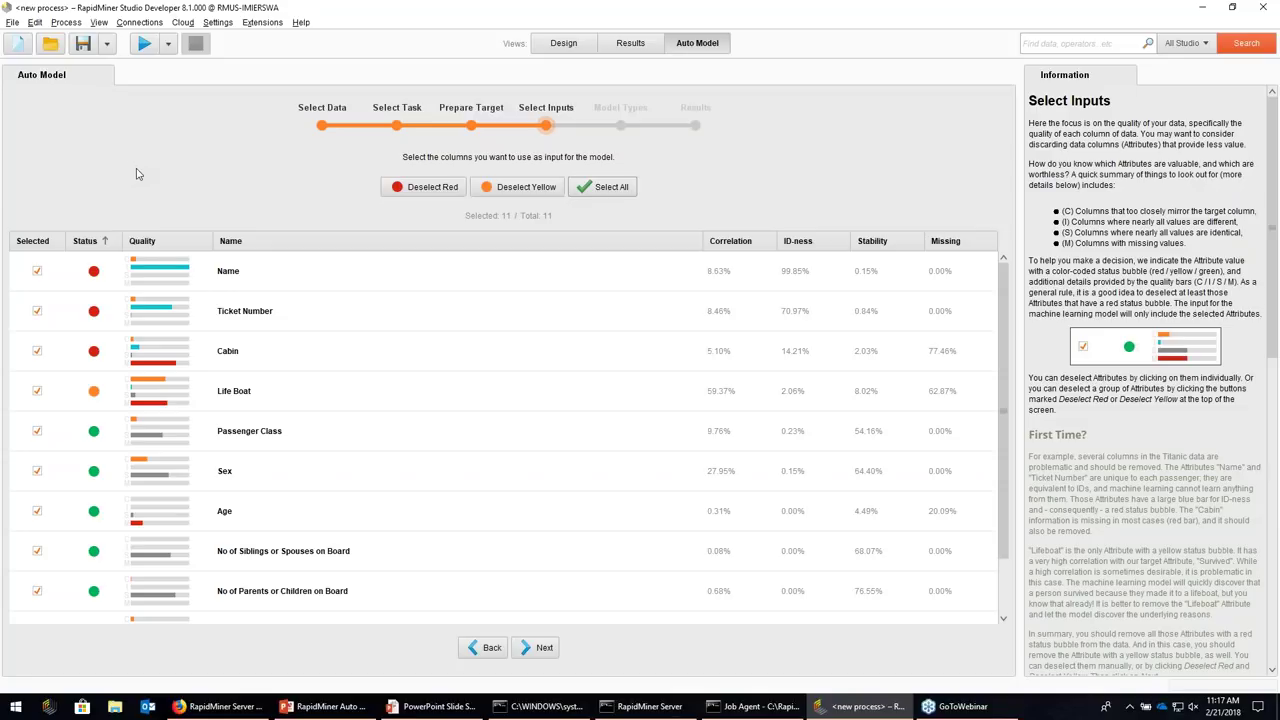
Exclude all columns with a red or yellow status from the model inputs and check the remaining selection
{"action": "left_click", "coordinate": [432, 190]}
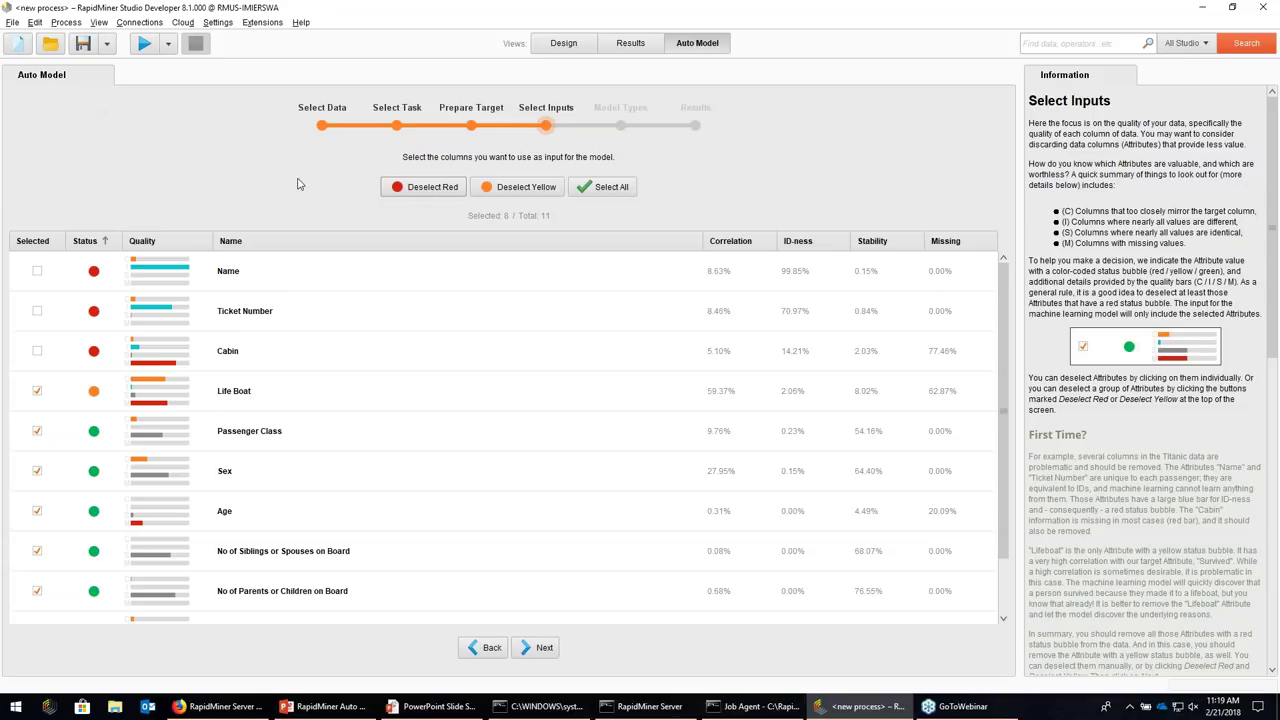
{"action": "left_click", "coordinate": [414, 188]}
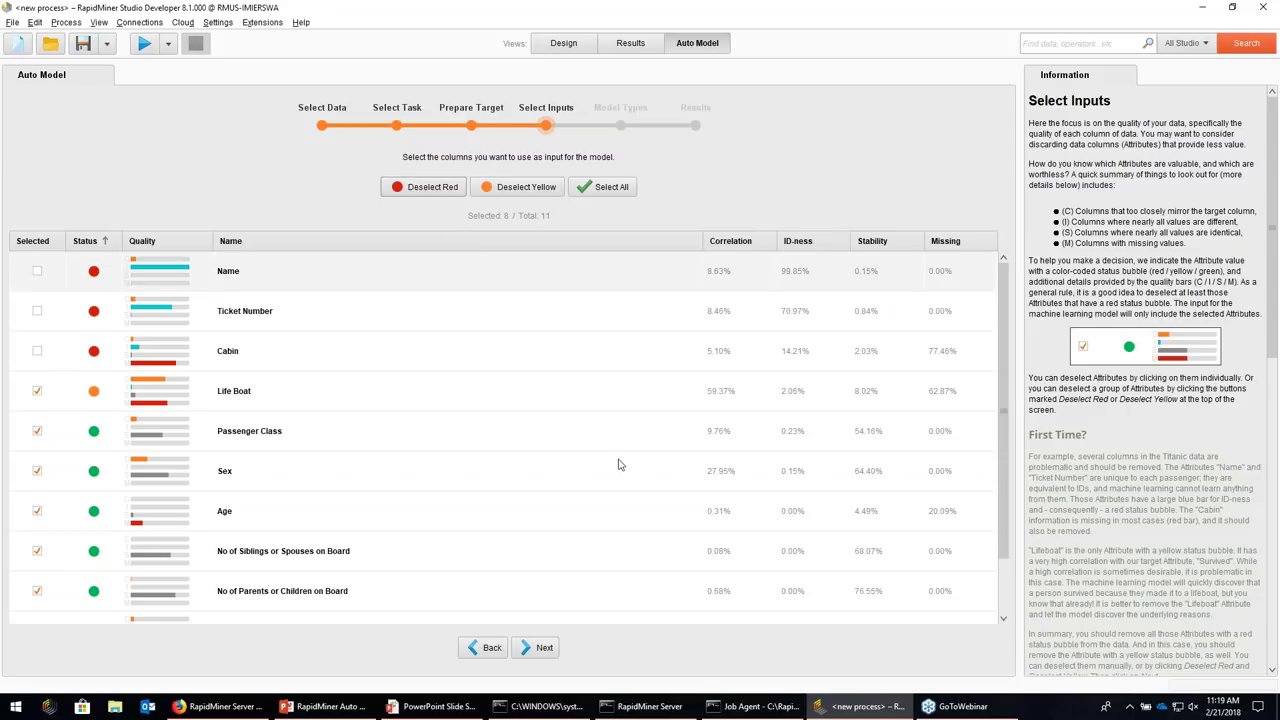
{"action": "left_click", "coordinate": [518, 190]}
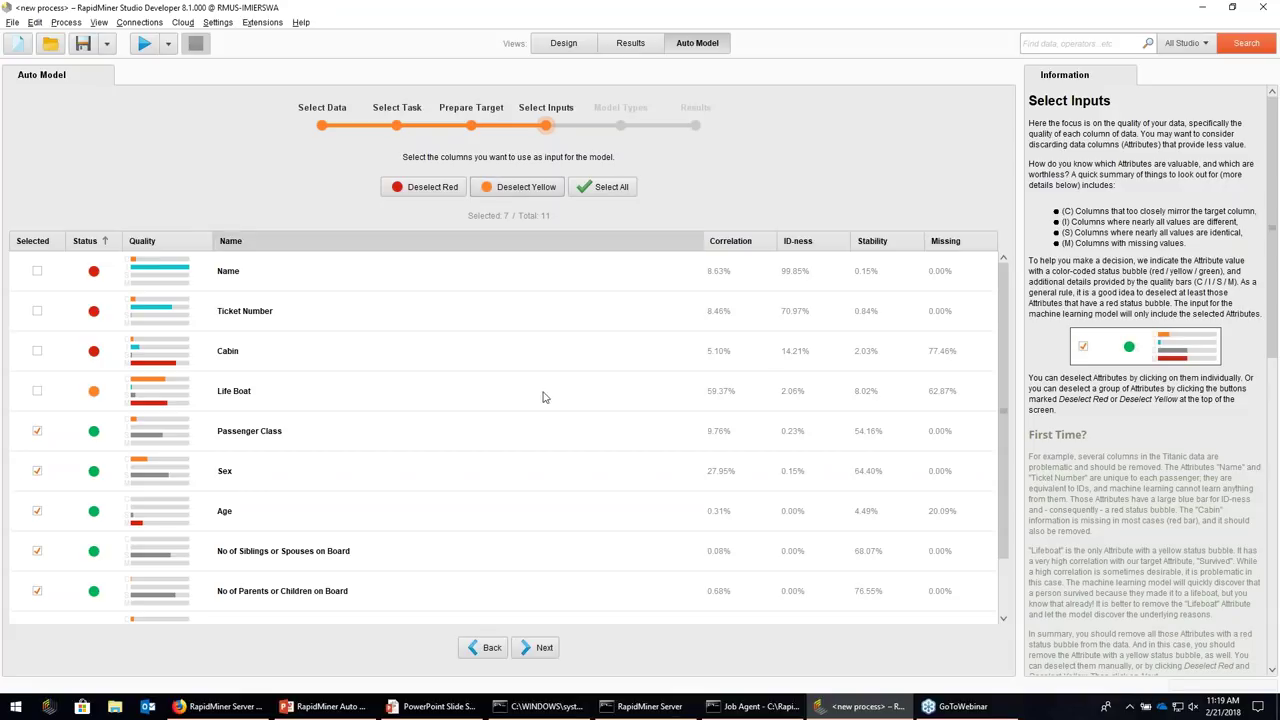
{"action": "scroll", "coordinate": [451, 480], "scroll_direction": "down", "scroll_amount": 2}
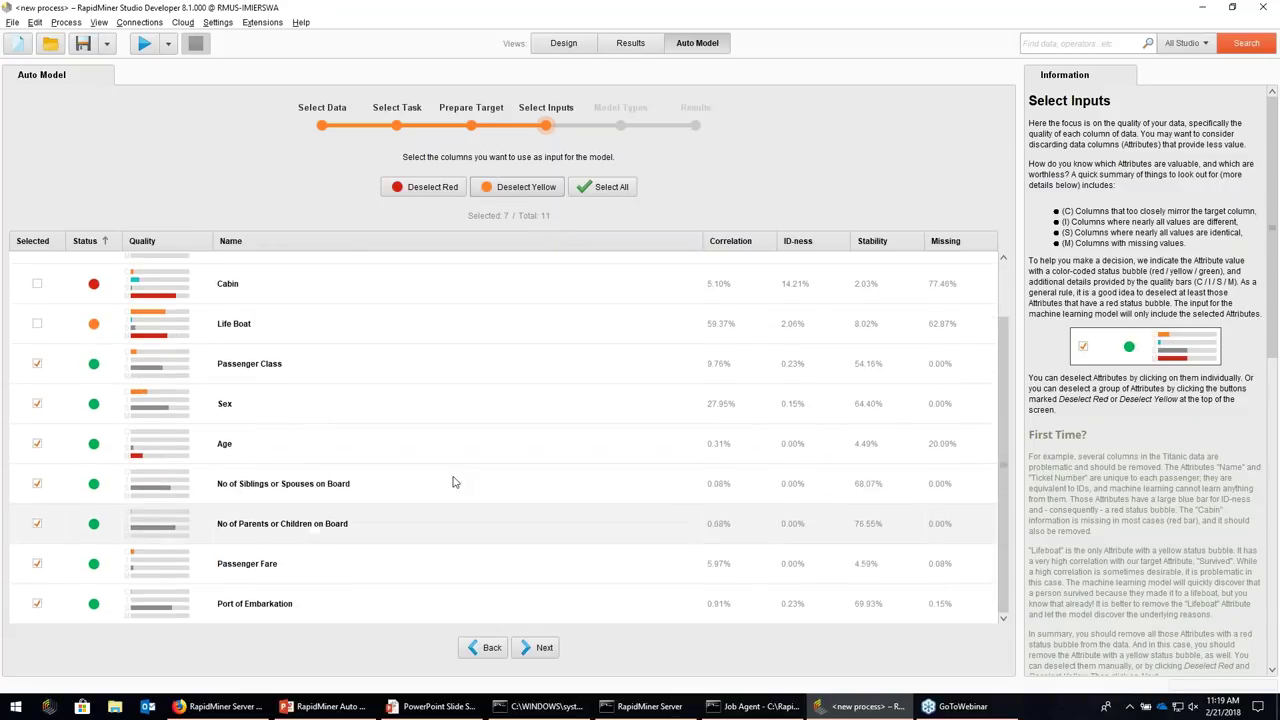
Continue to the model types and run all offered models with their default settings
{"action": "left_click", "coordinate": [537, 649]}
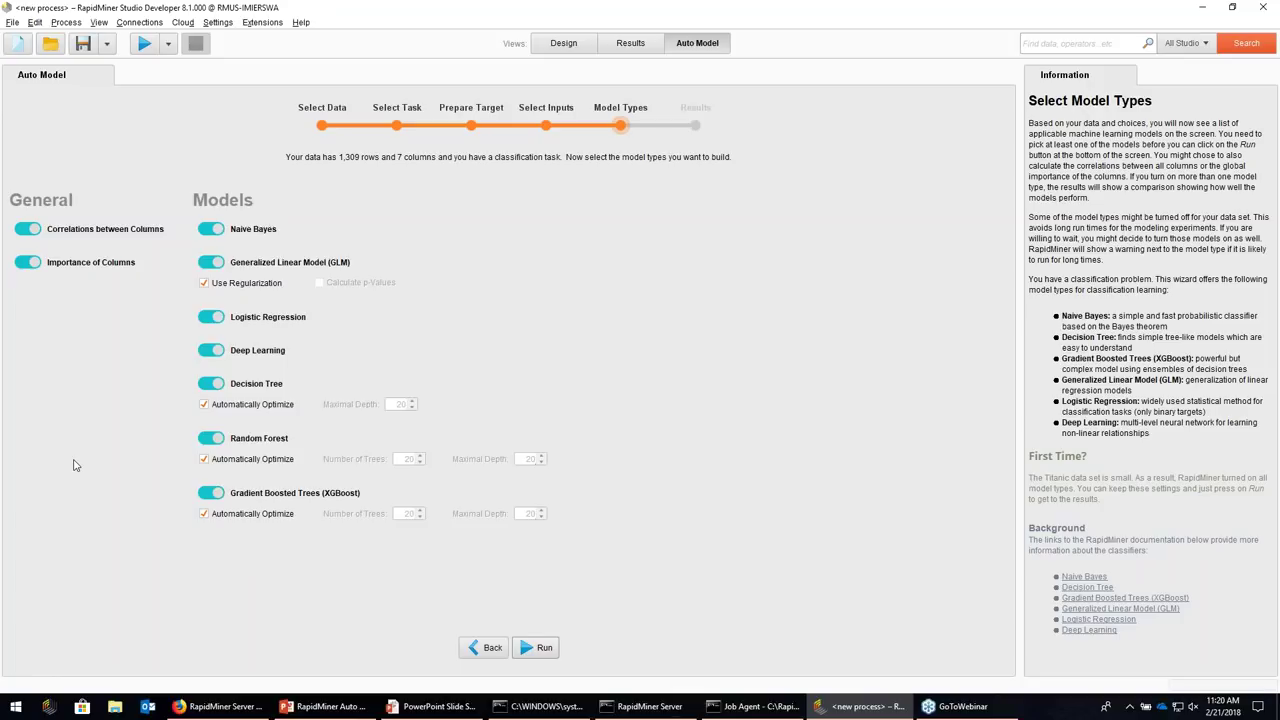
{"action": "left_click", "coordinate": [527, 655]}
{"action": "left_click", "coordinate": [540, 648]}
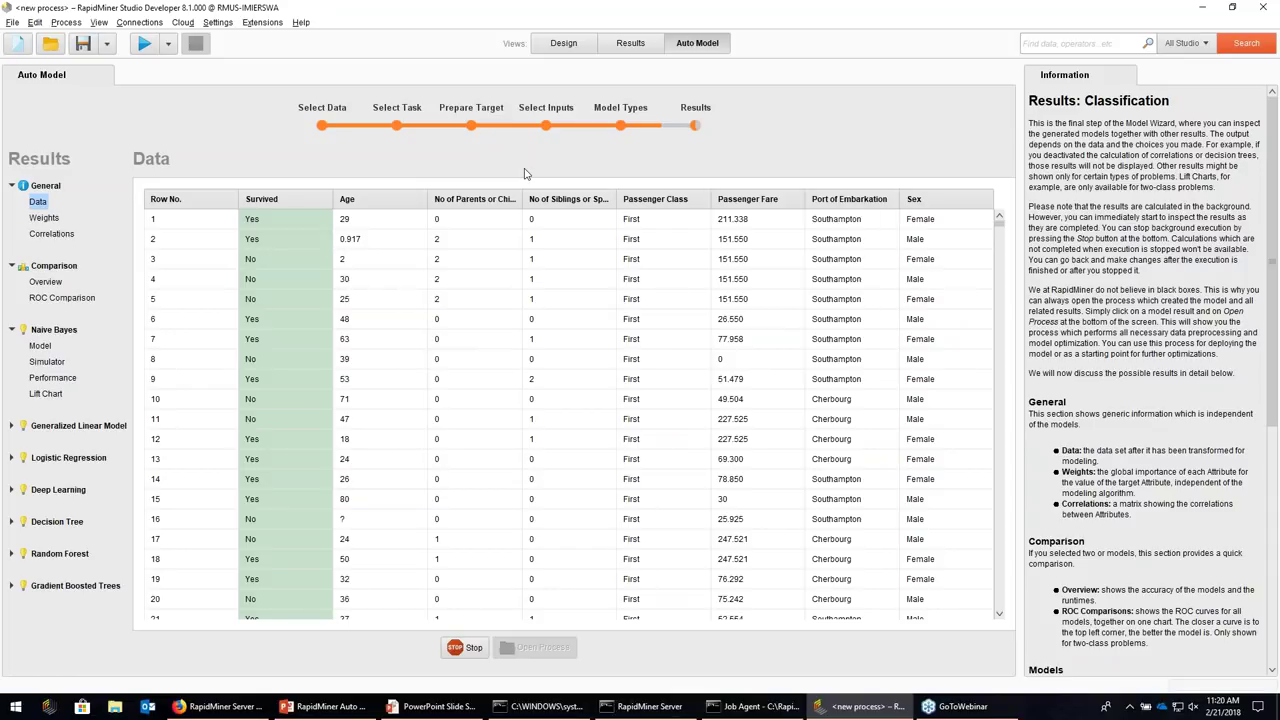
Review the model comparison overview of accuracies and runtimes, and the ROC comparison chart
{"action": "left_click", "coordinate": [46, 282]}
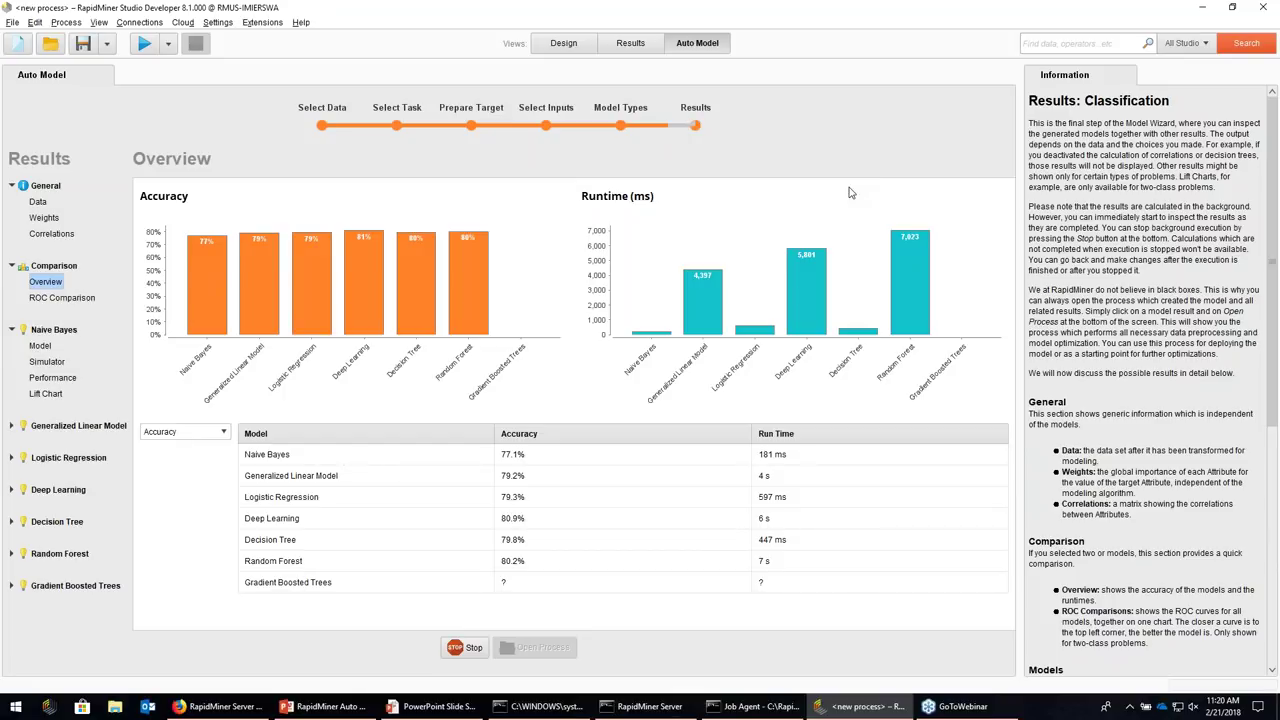
{"action": "left_click", "coordinate": [82, 300]}
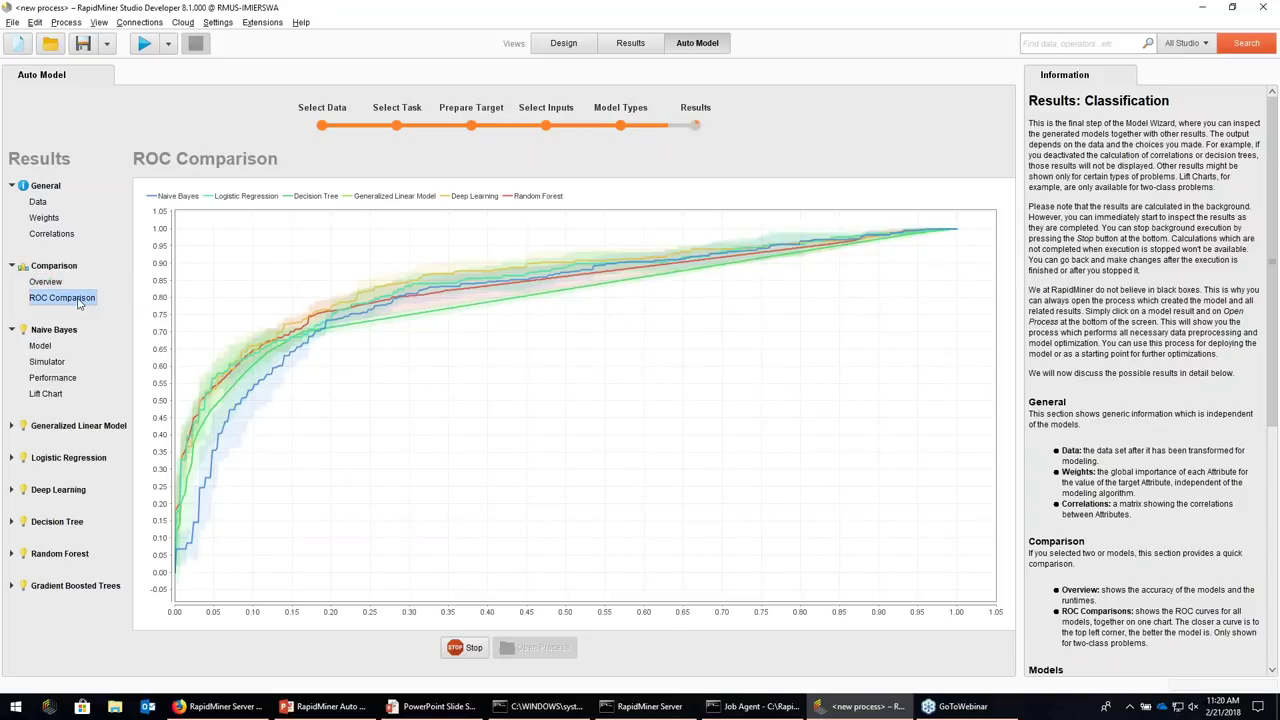
Examine the Naive Bayes model's density charts for Age and Passenger Class
{"action": "left_click", "coordinate": [44, 349]}
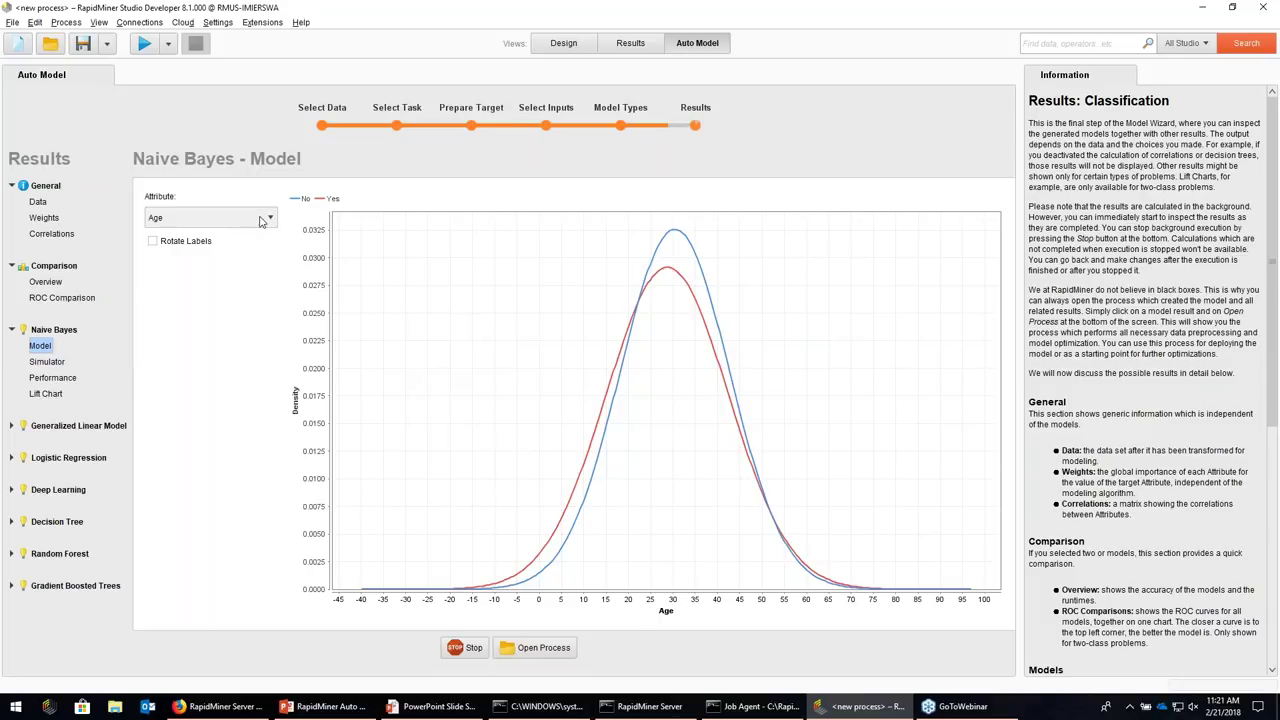
{"action": "left_click", "coordinate": [265, 221]}
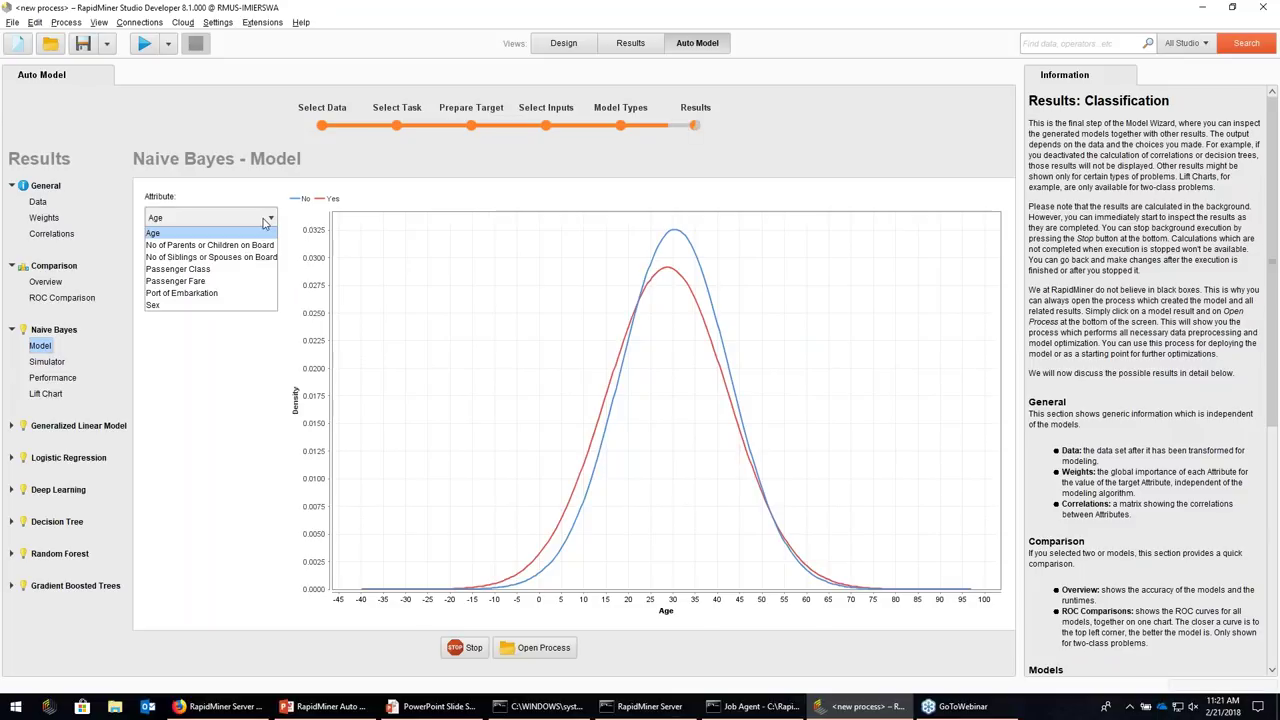
{"action": "left_click", "coordinate": [182, 272]}
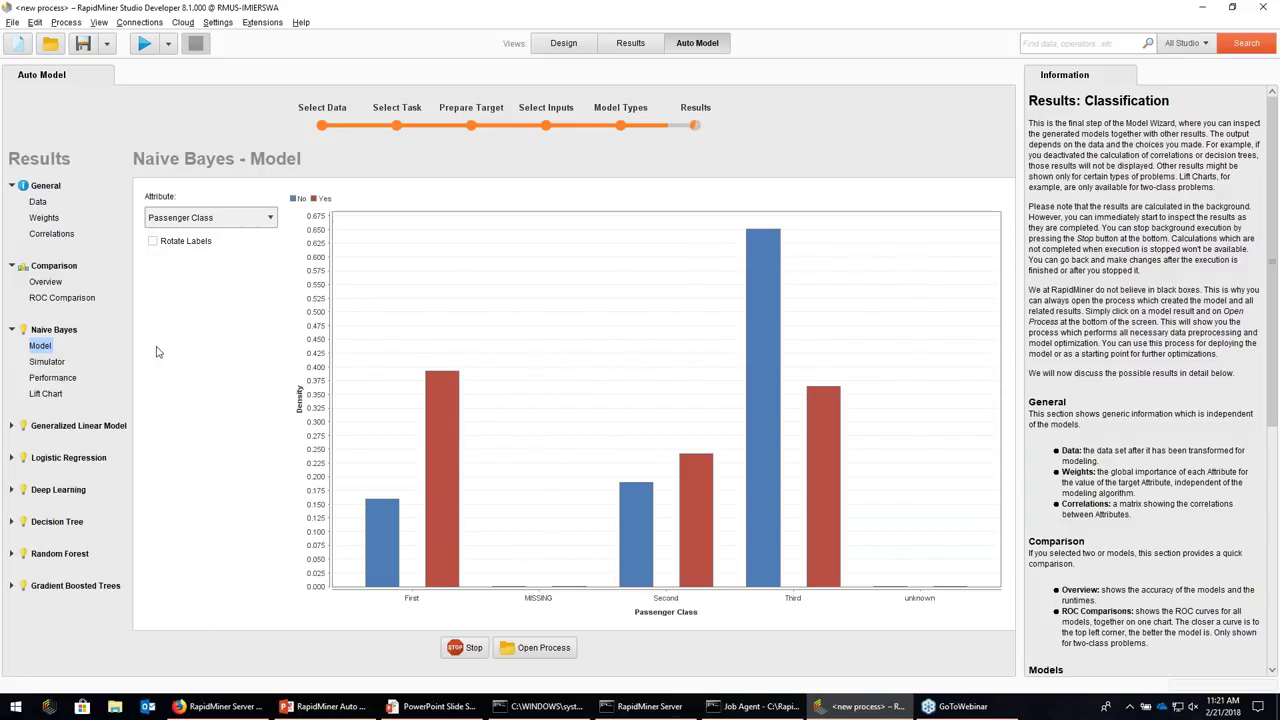
Check the comparison overview of all models and open the Naive Bayes simulator
{"action": "left_click", "coordinate": [45, 283]}
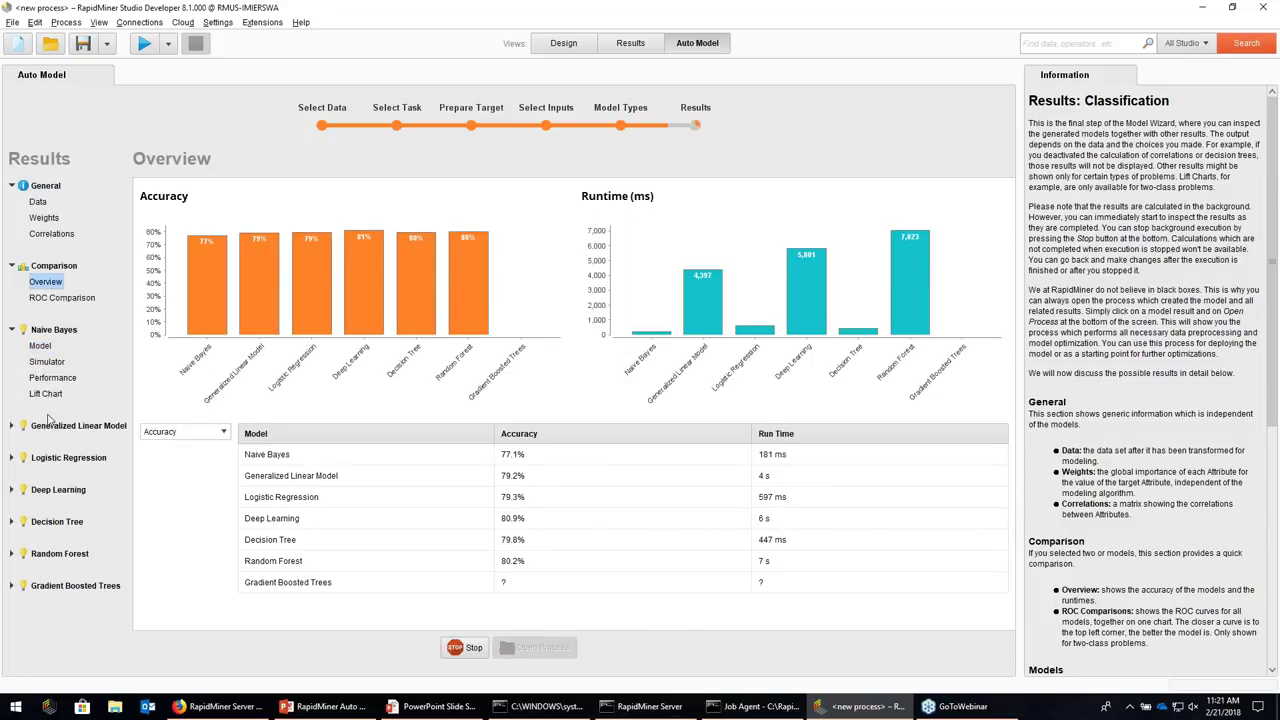
{"action": "left_click", "coordinate": [44, 362]}
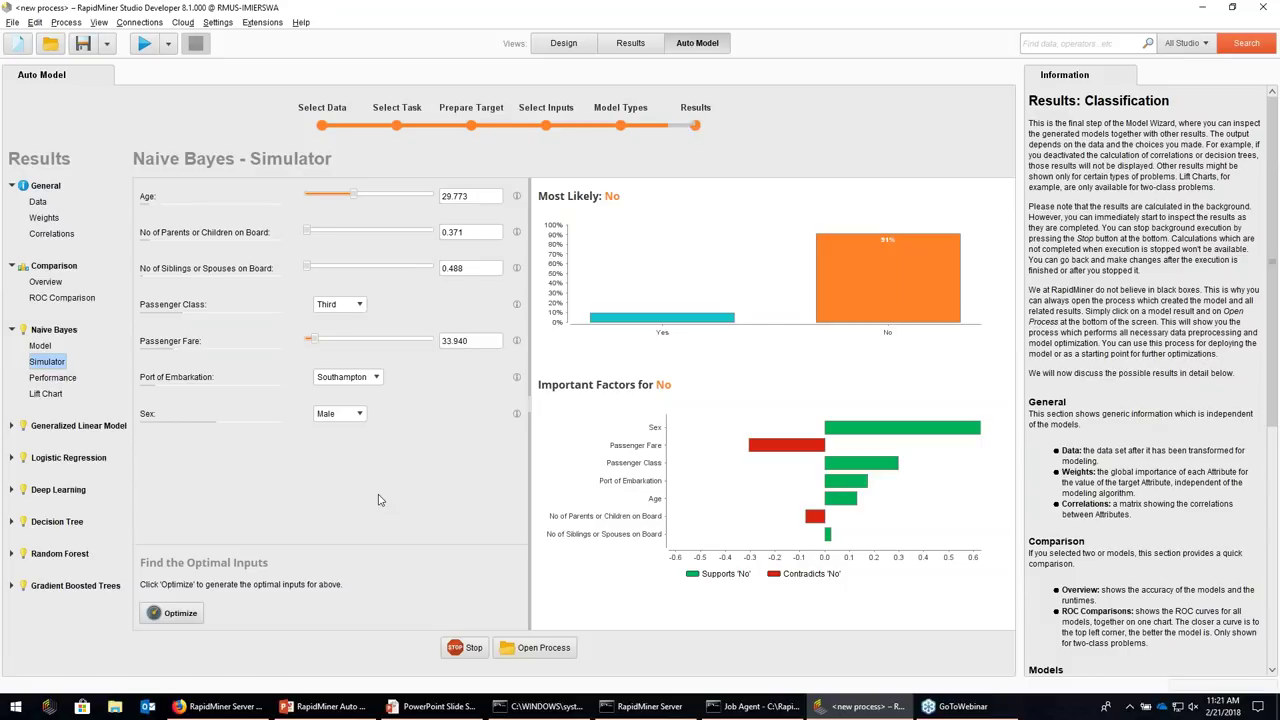
Examine the Deep Learning model's description, including its metrics, confusion matrix, gains/lift table and neuron layers
{"action": "left_click", "coordinate": [11, 490]}
{"action": "left_click", "coordinate": [40, 505]}
{"action": "scroll", "coordinate": [478, 374], "scroll_direction": "down", "scroll_amount": 1}
{"action": "scroll", "coordinate": [478, 374], "scroll_direction": "down", "scroll_amount": 1}
{"action": "scroll", "coordinate": [470, 380], "scroll_direction": "up", "scroll_amount": 2}
{"action": "scroll", "coordinate": [460, 385], "scroll_direction": "down", "scroll_amount": 6}
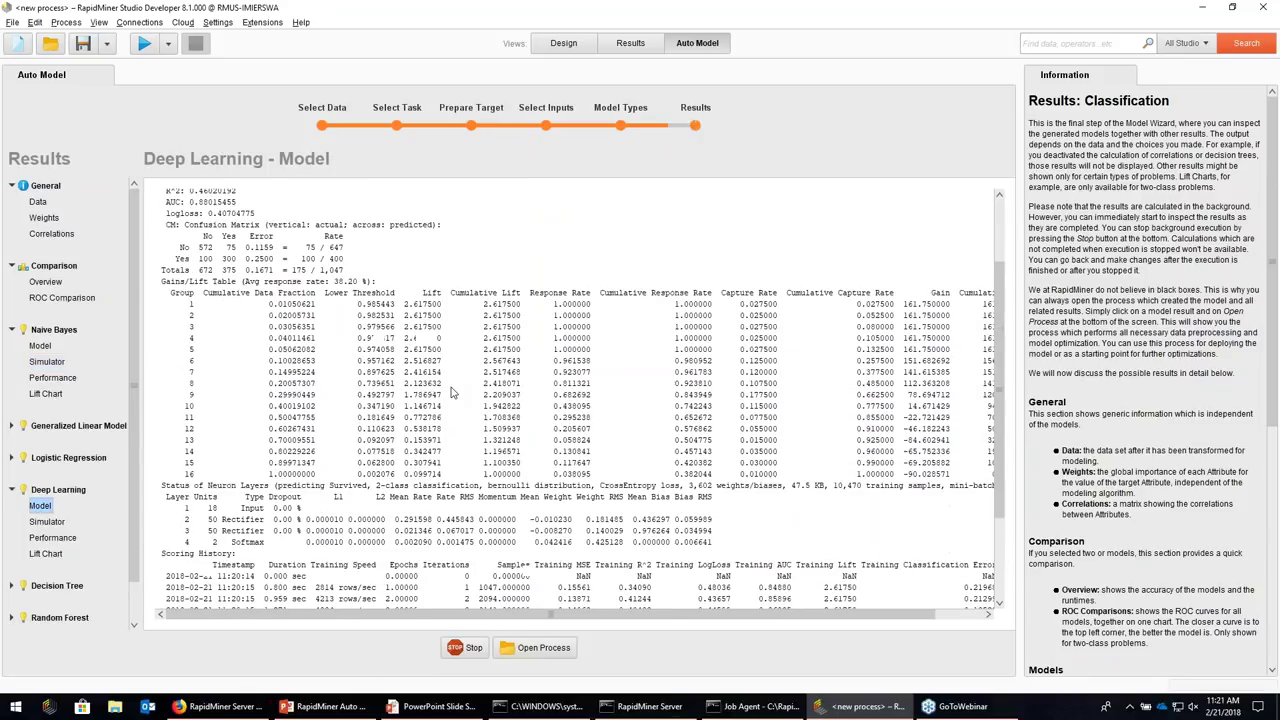
{"action": "scroll", "coordinate": [452, 390], "scroll_direction": "up", "scroll_amount": 10}
{"action": "scroll", "coordinate": [50, 477], "scroll_direction": "down", "scroll_amount": 1}
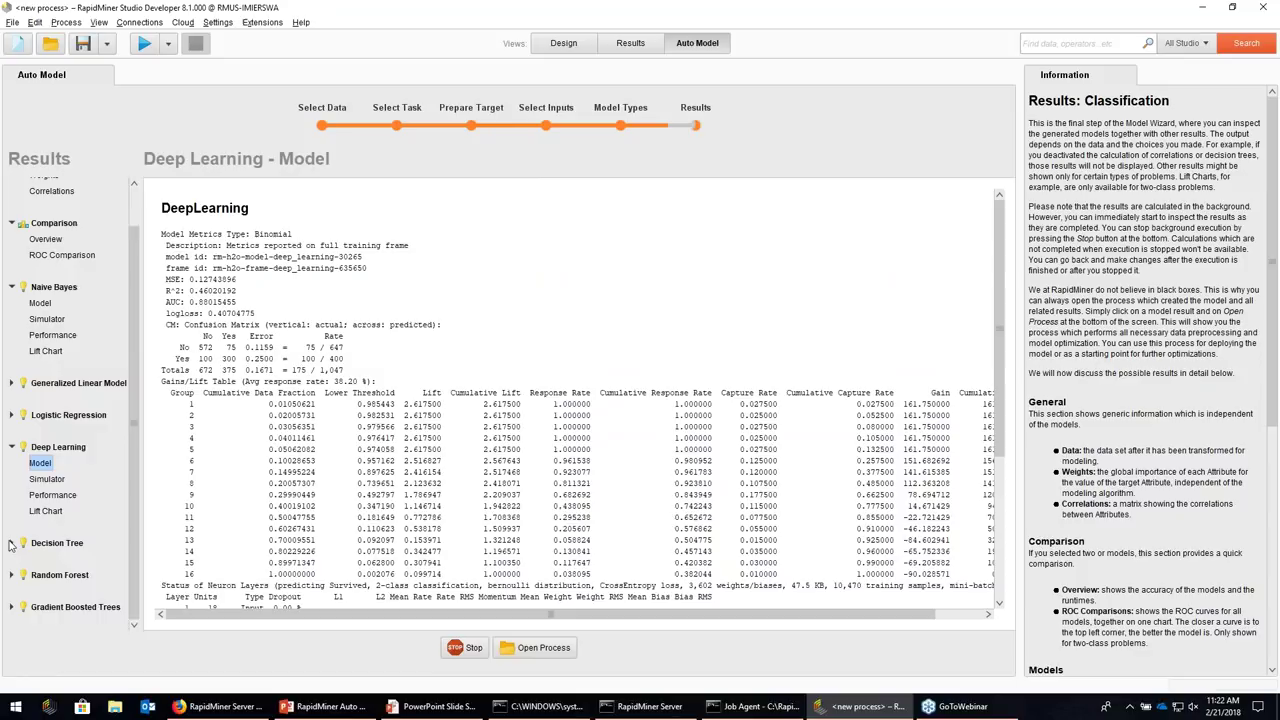
View the Decision Tree model's tree and return to the Naive Bayes model chart
{"action": "left_click", "coordinate": [11, 543]}
{"action": "left_click", "coordinate": [40, 559]}
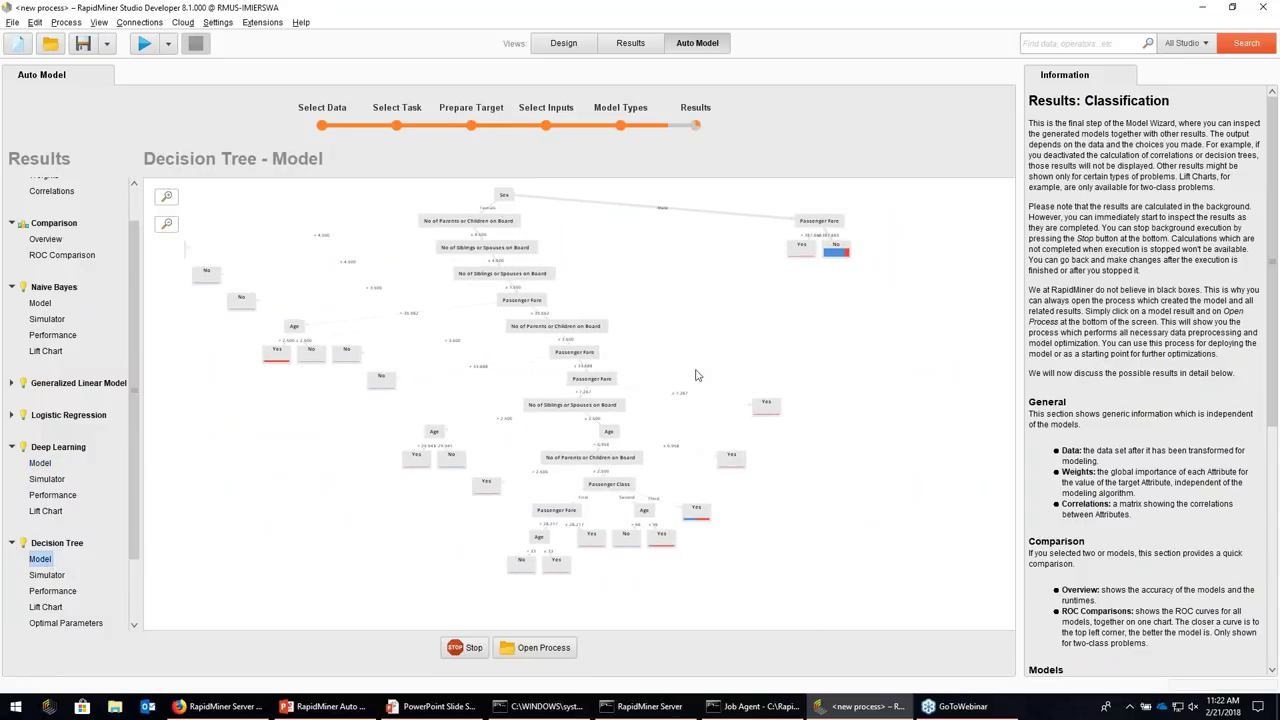
{"action": "left_click", "coordinate": [40, 303]}
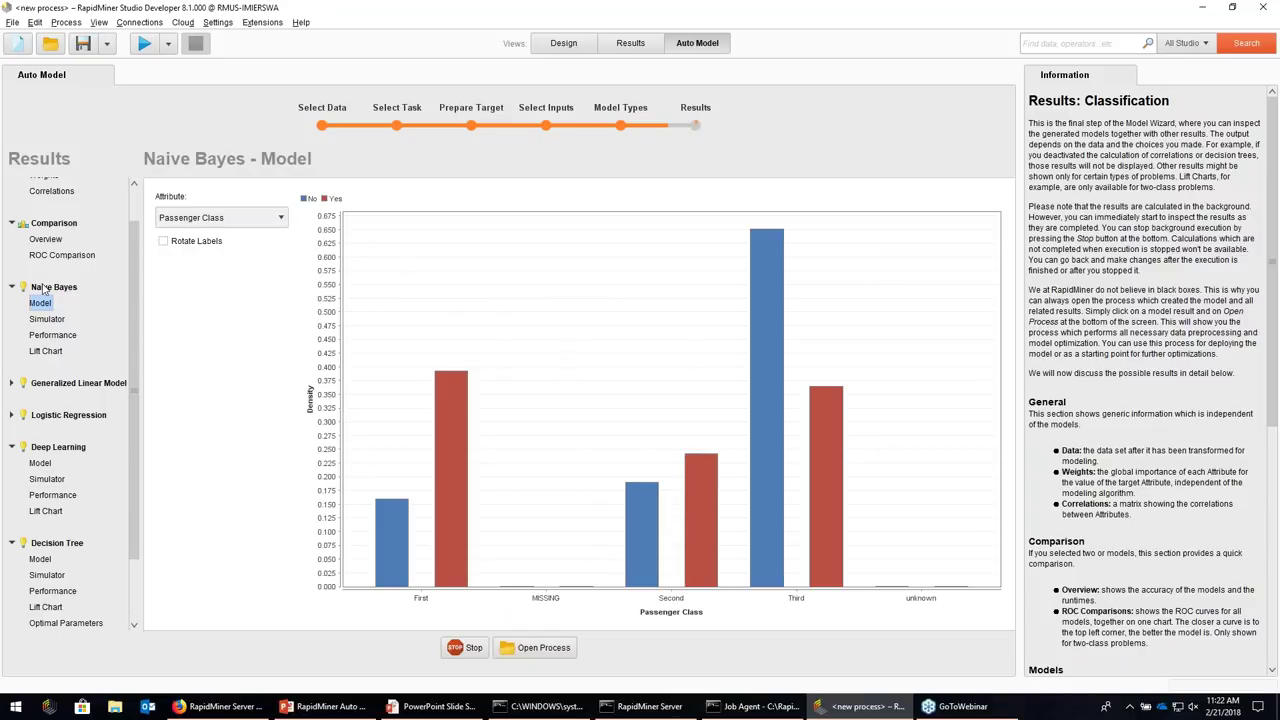
Open the Naive Bayes simulator and examine its input values, prediction chart and important factors
{"action": "left_click", "coordinate": [44, 319]}
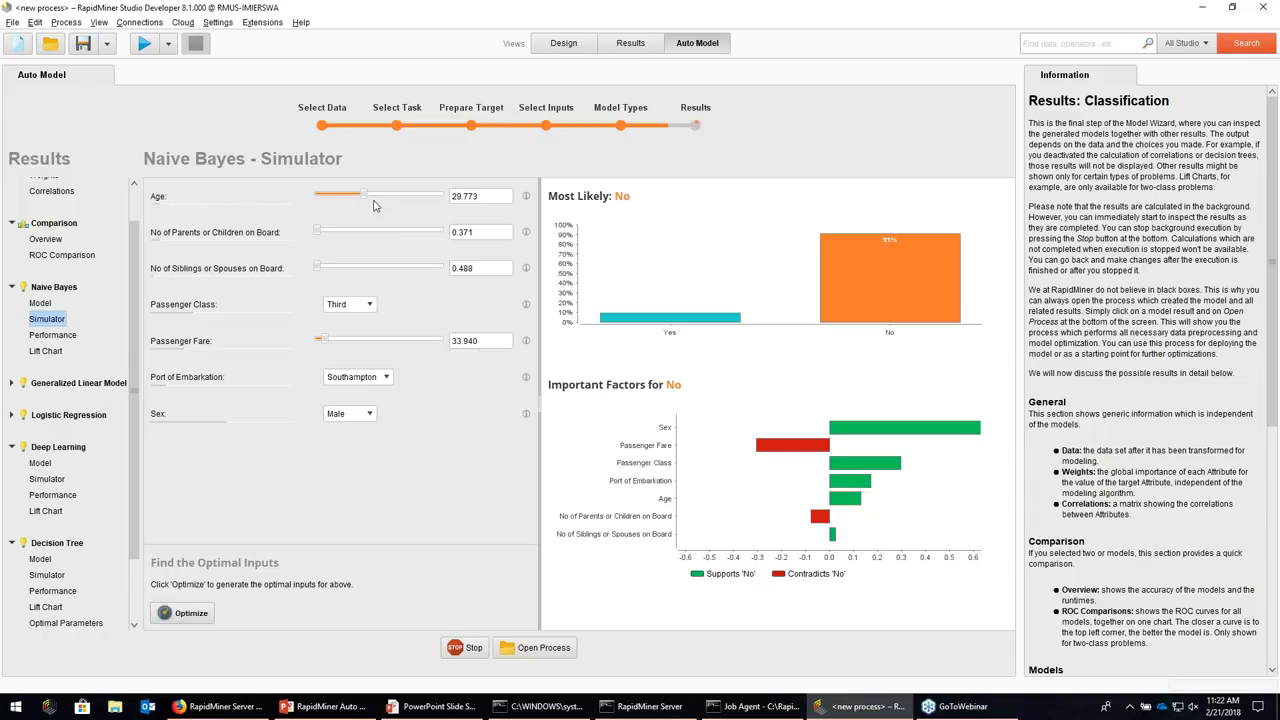
{"action": "left_click", "coordinate": [480, 196]}
{"action": "mouse_move", "coordinate": [879, 303]}
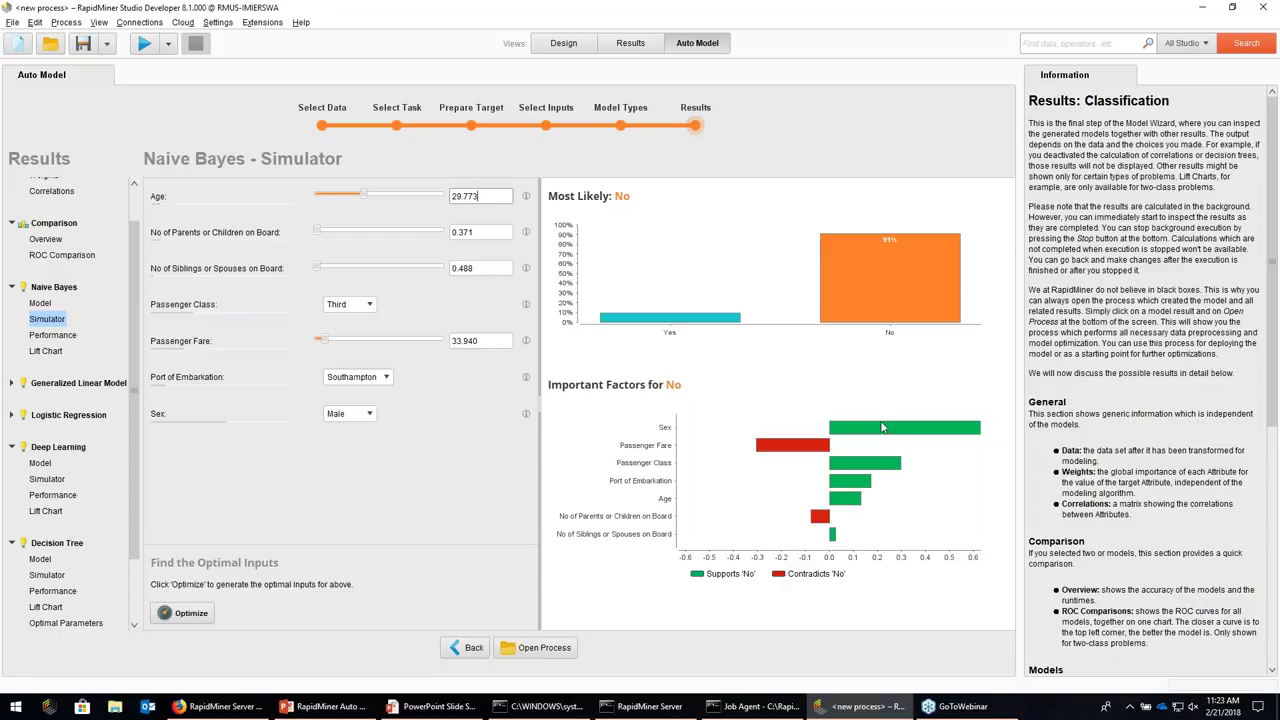
In the simulator, set Sex to Female, Passenger Class to First and Passenger Fare to 130
{"action": "left_click", "coordinate": [347, 416]}
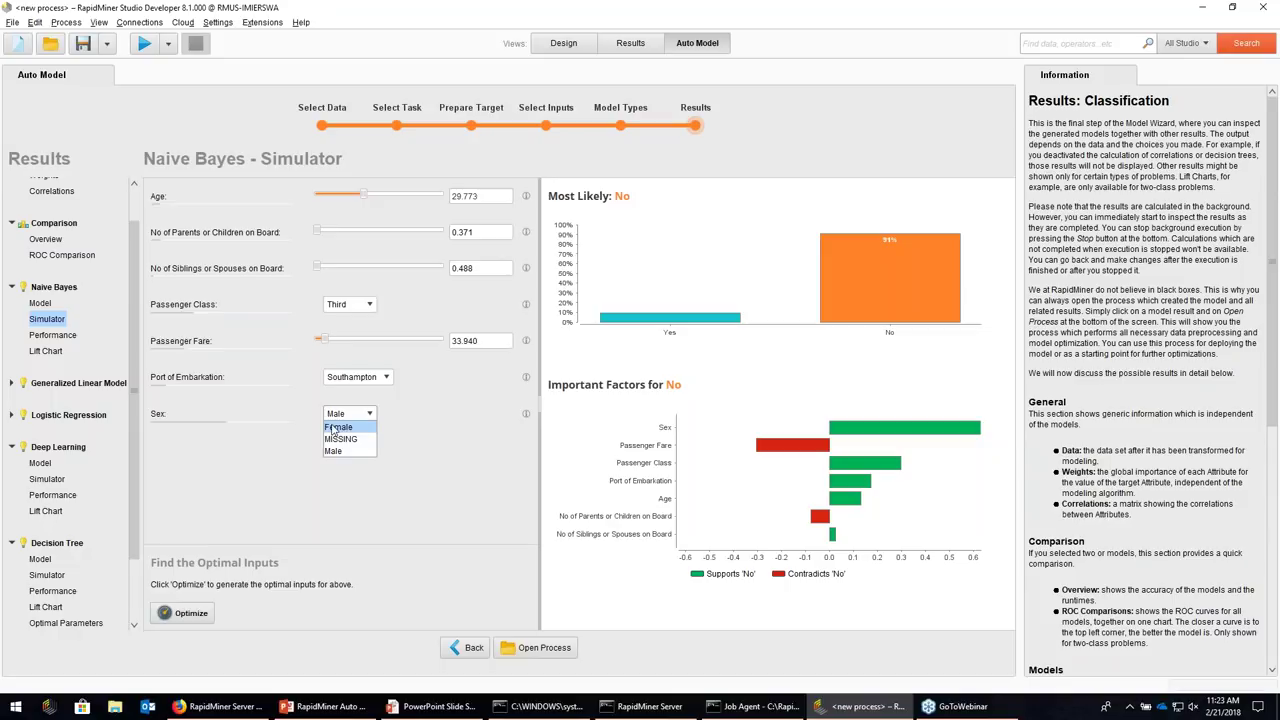
{"action": "left_click", "coordinate": [338, 428]}
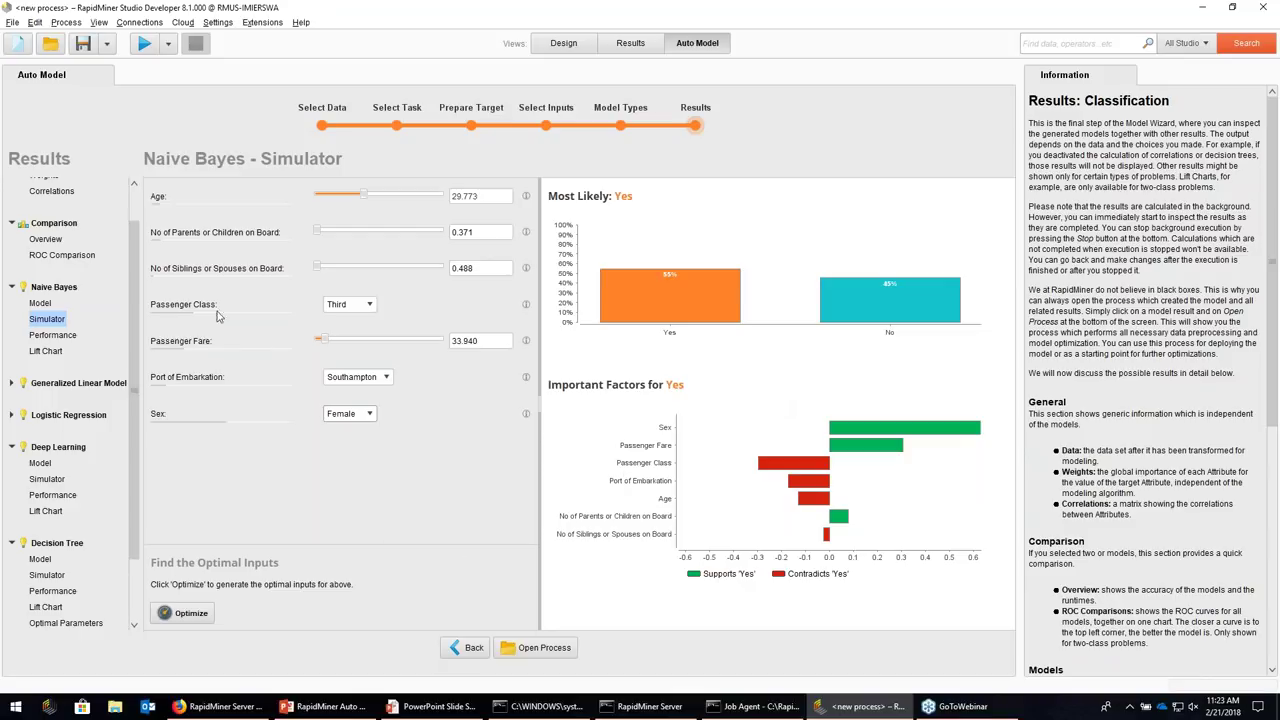
{"action": "left_click", "coordinate": [351, 306]}
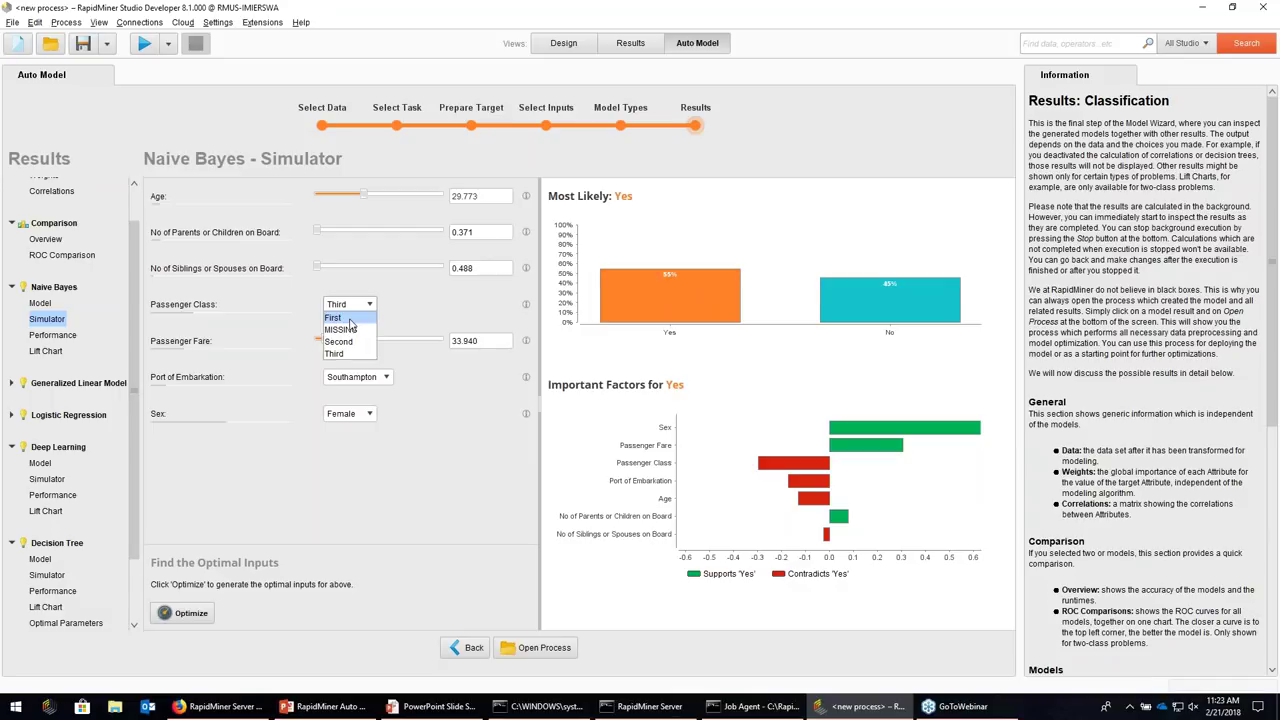
{"action": "left_click", "coordinate": [350, 320]}
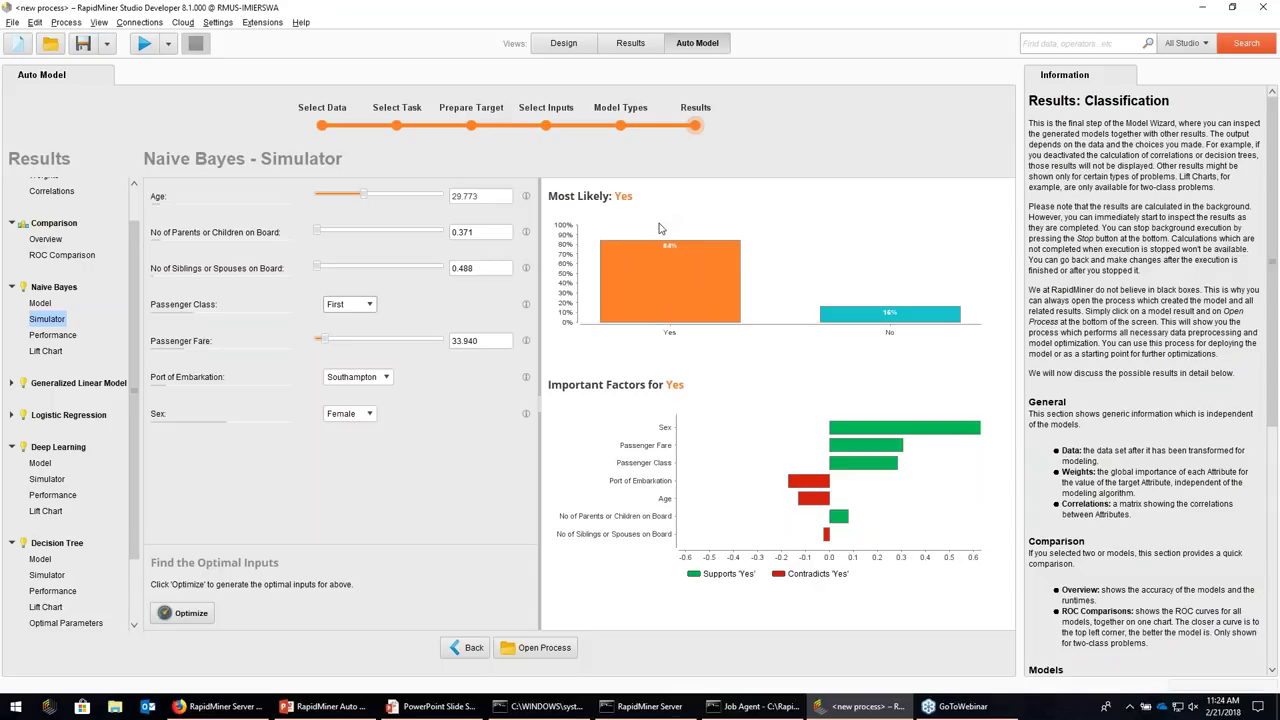
{"action": "mouse_move", "coordinate": [322, 340]}
{"action": "left_mouse_down"}
{"action": "mouse_move", "coordinate": [384, 345]}
{"action": "mouse_move", "coordinate": [322, 350]}
{"action": "mouse_move", "coordinate": [349, 341]}
{"action": "left_mouse_up"}
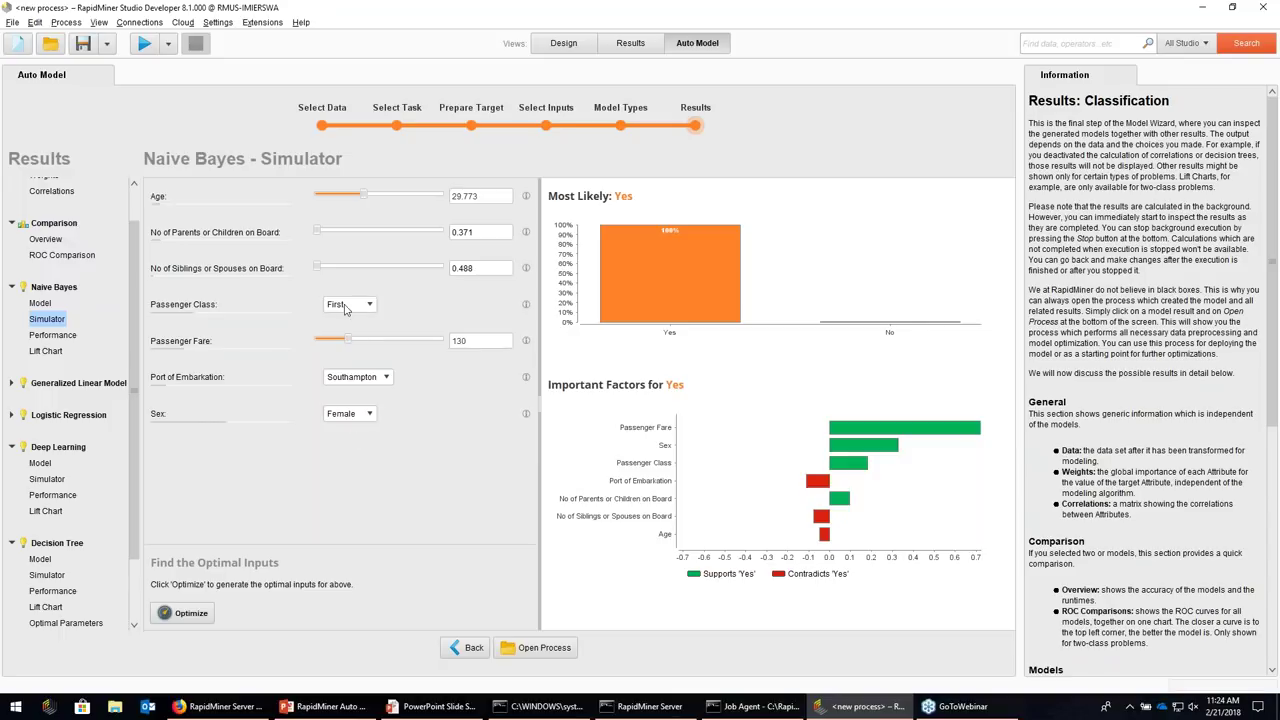
{"action": "double_click", "coordinate": [464, 340]}
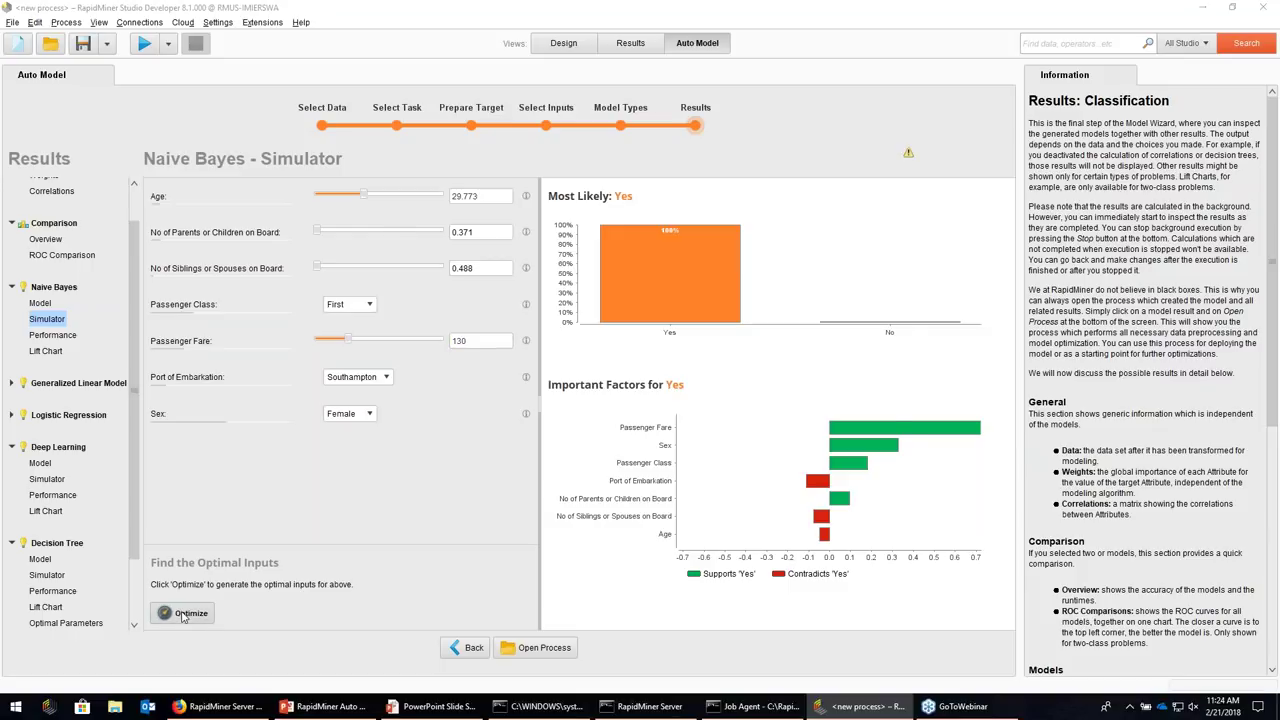
Start finding optimal inputs with the target of maximizing the confidence for class Yes, and continue to the constraints
{"action": "left_click", "coordinate": [183, 614]}
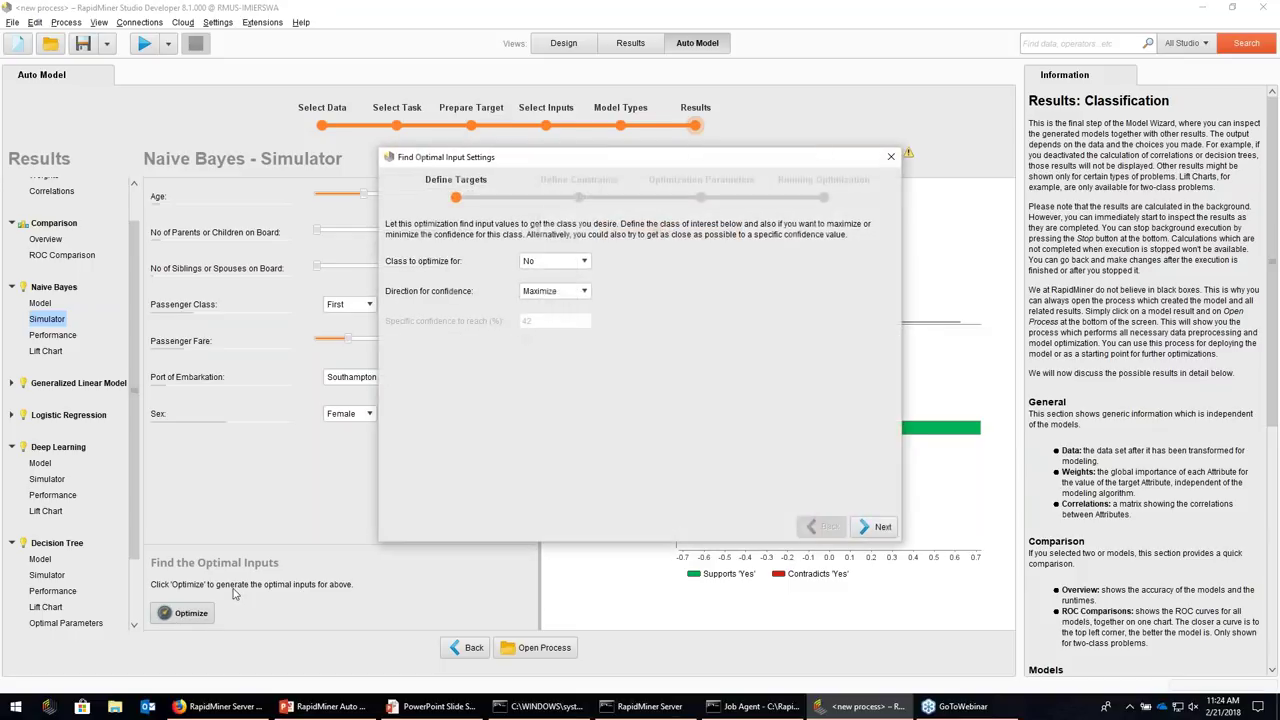
{"action": "left_click", "coordinate": [568, 264]}
{"action": "left_click", "coordinate": [545, 288]}
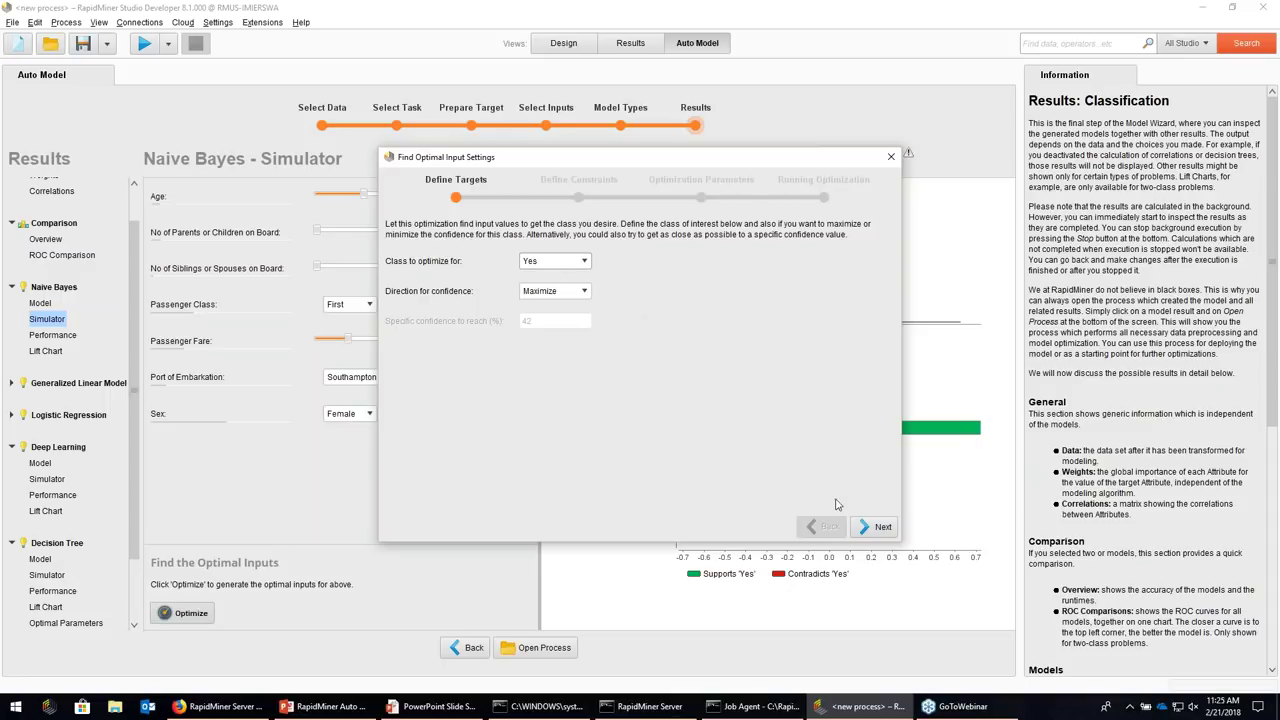
{"action": "left_click", "coordinate": [880, 527]}
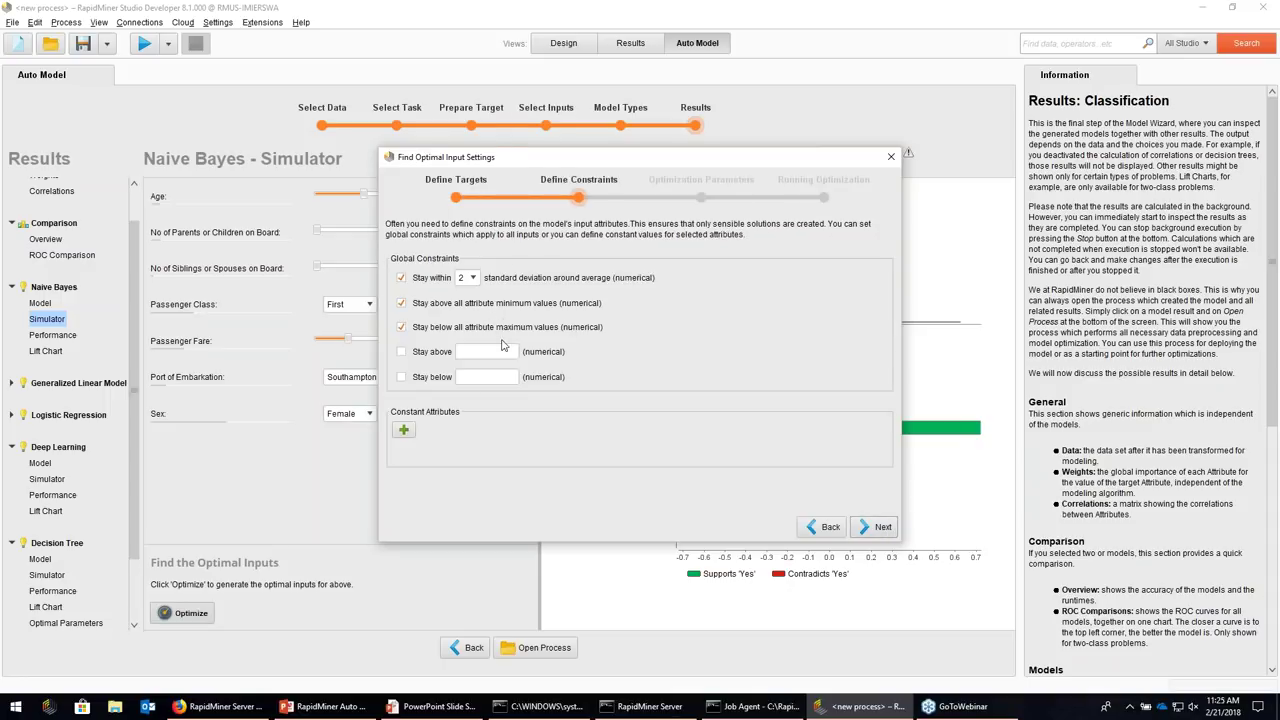
Add constant attributes to the optimization constraints: Age = 40 and Sex = Male
{"action": "left_click", "coordinate": [404, 431]}
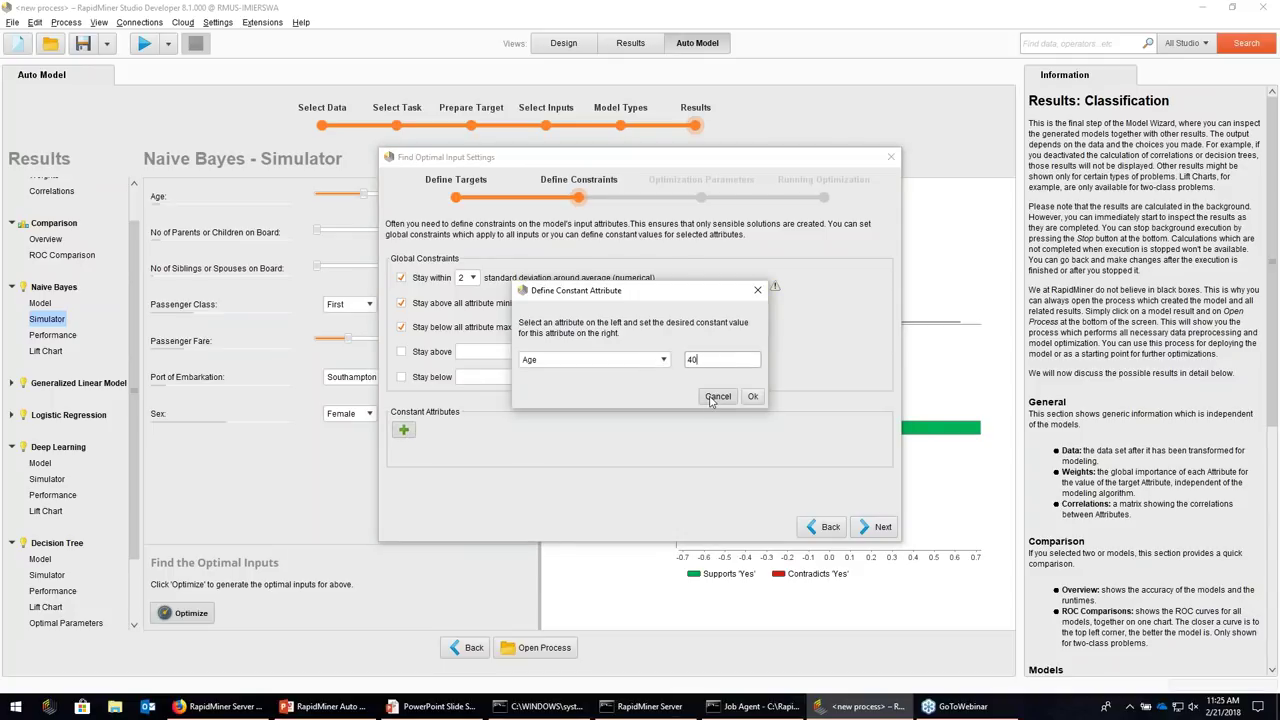
{"action": "left_click", "coordinate": [753, 397]}
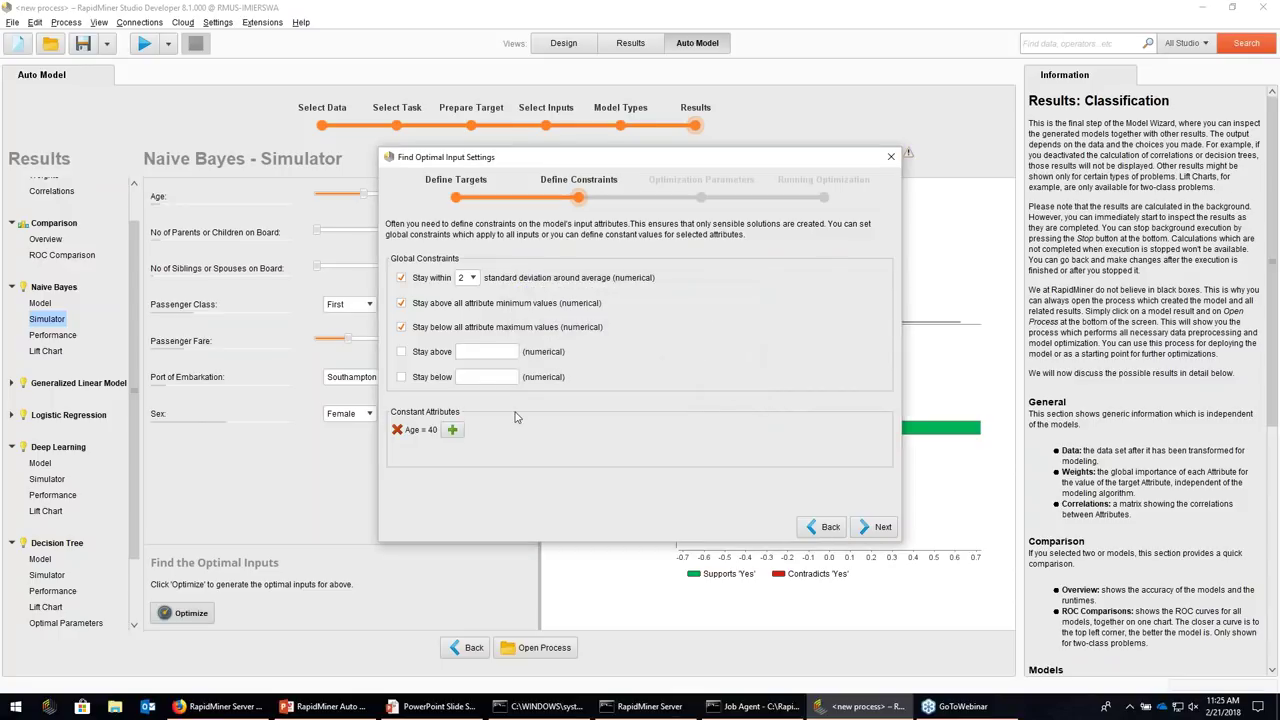
{"action": "left_click", "coordinate": [452, 429]}
{"action": "left_click", "coordinate": [663, 359]}
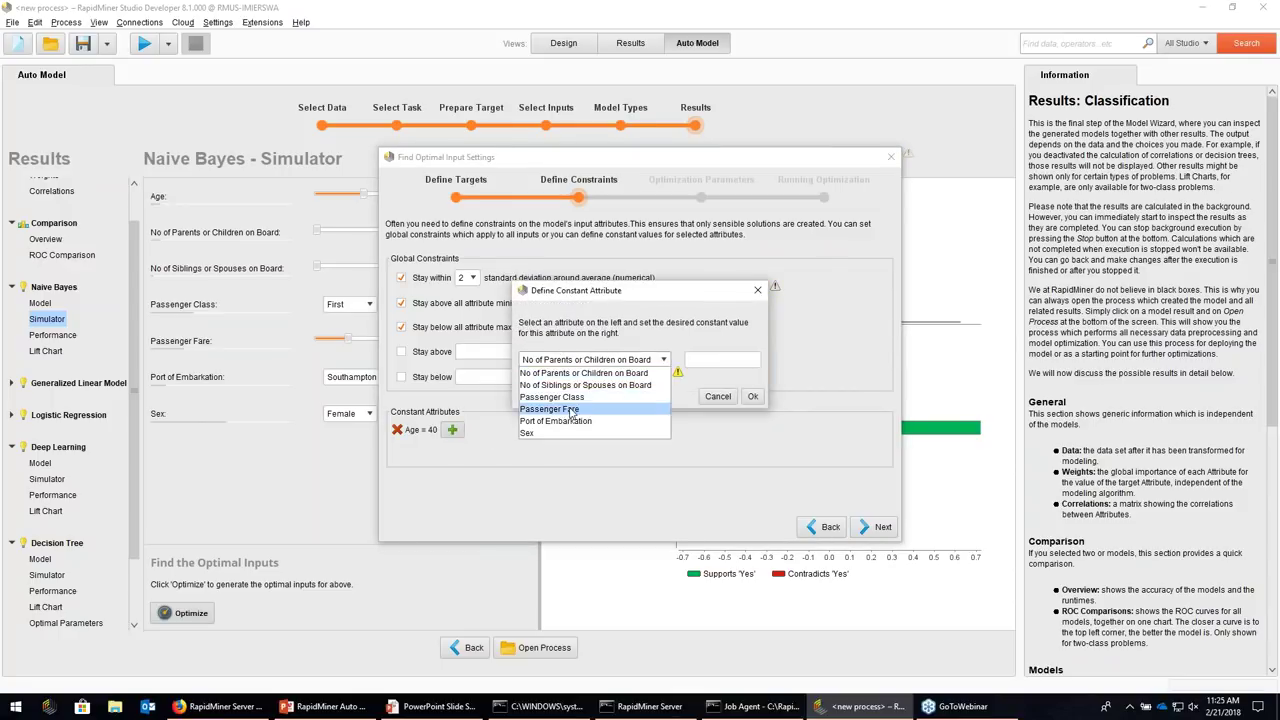
{"action": "left_click", "coordinate": [540, 432]}
{"action": "left_click", "coordinate": [753, 361]}
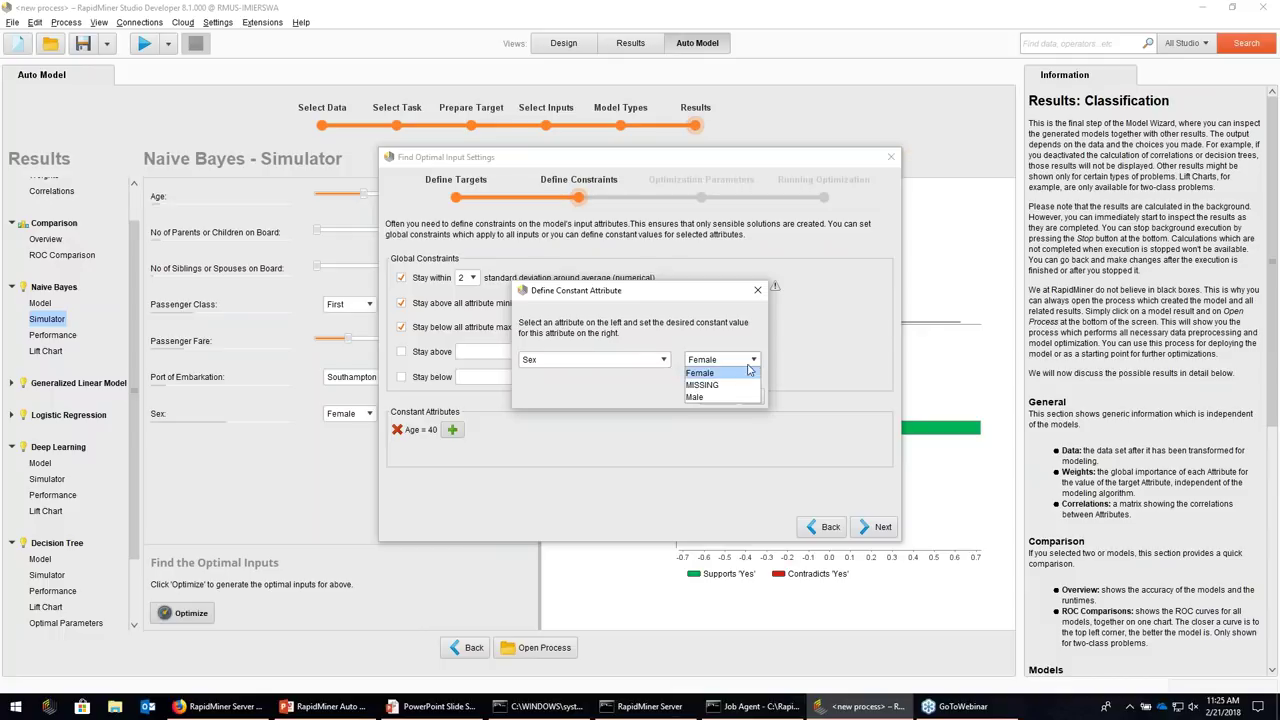
{"action": "left_click", "coordinate": [705, 397]}
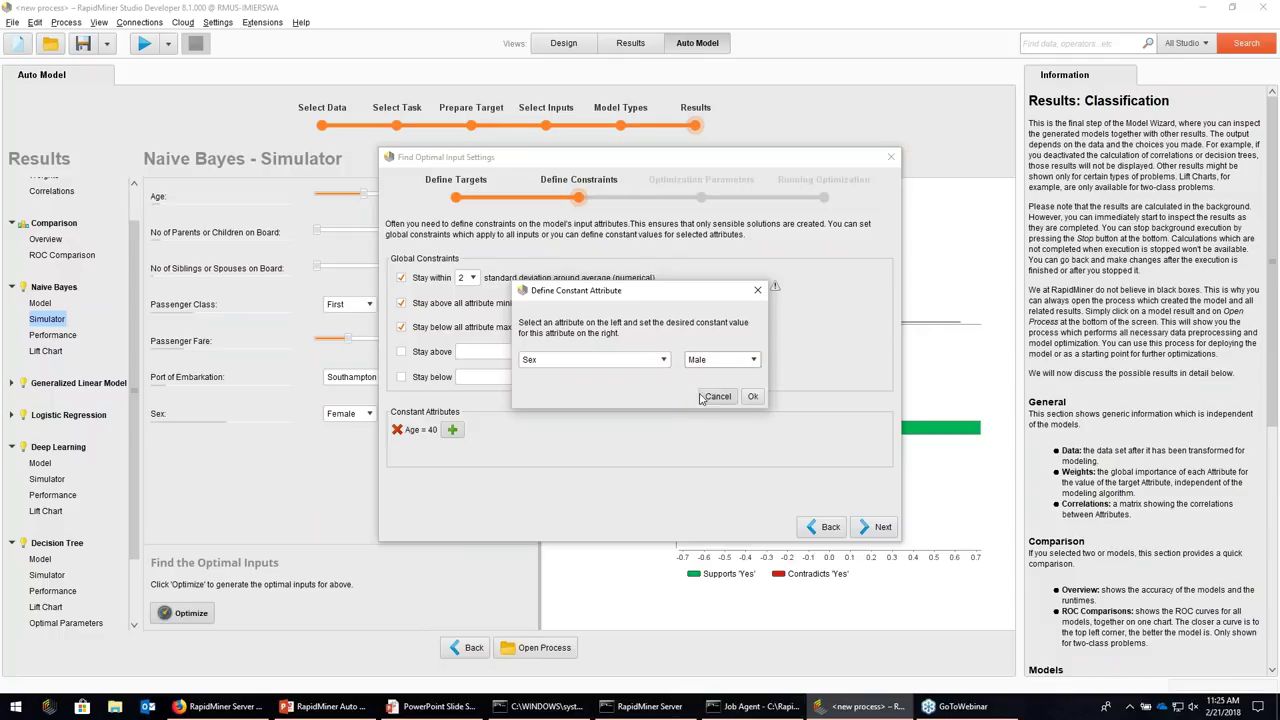
{"action": "left_click", "coordinate": [754, 397]}
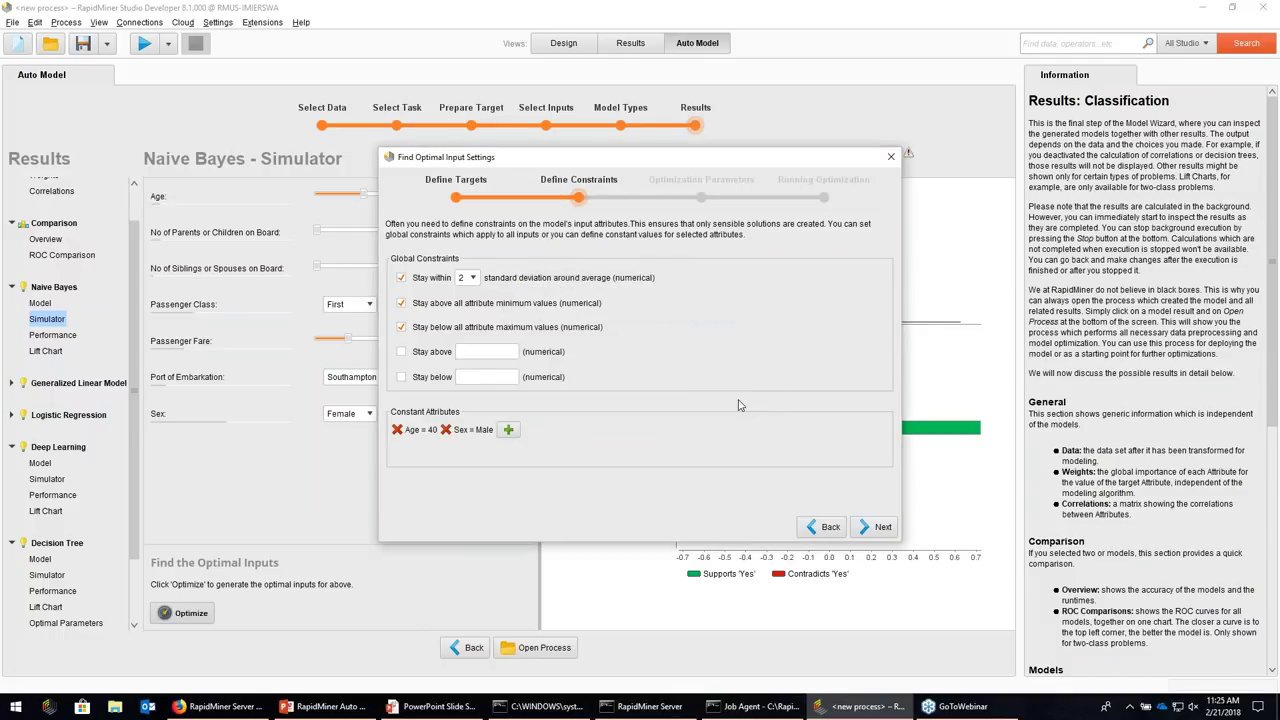
Run the optimization with its default parameters and apply the optimal inputs to the simulator
{"action": "left_click", "coordinate": [880, 530]}
{"action": "left_click", "coordinate": [880, 529]}
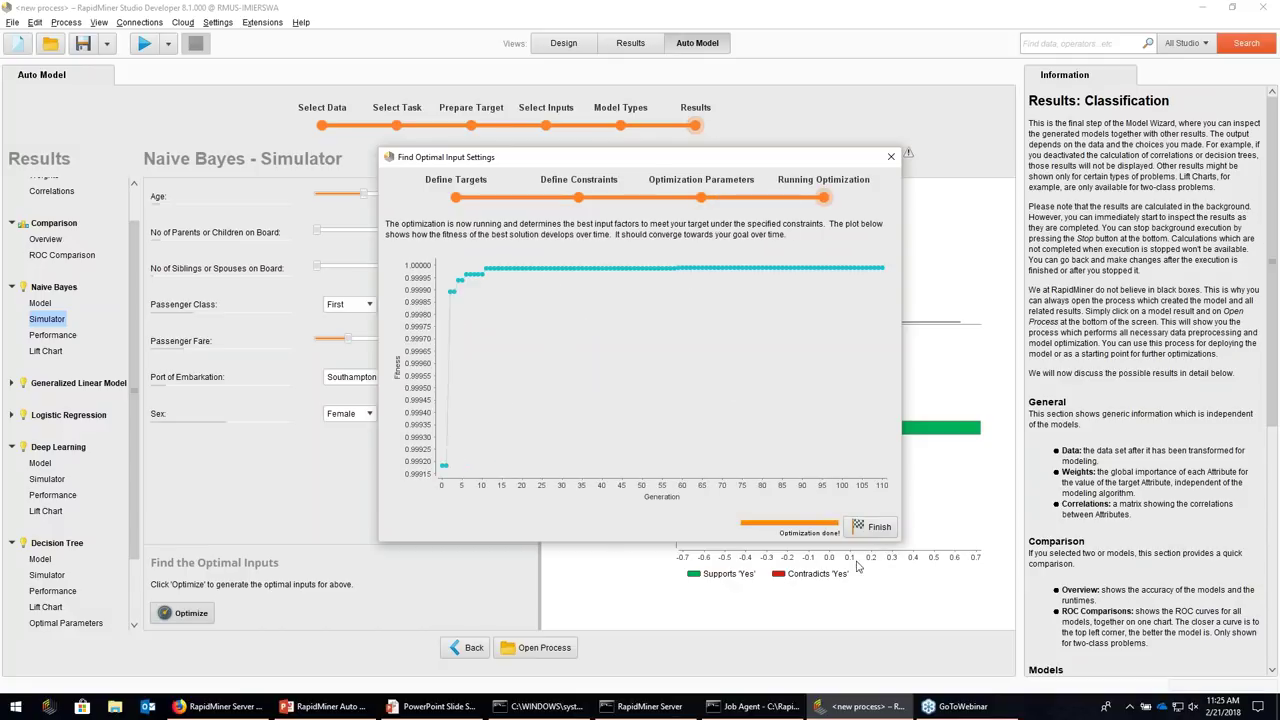
{"action": "left_click", "coordinate": [876, 530]}
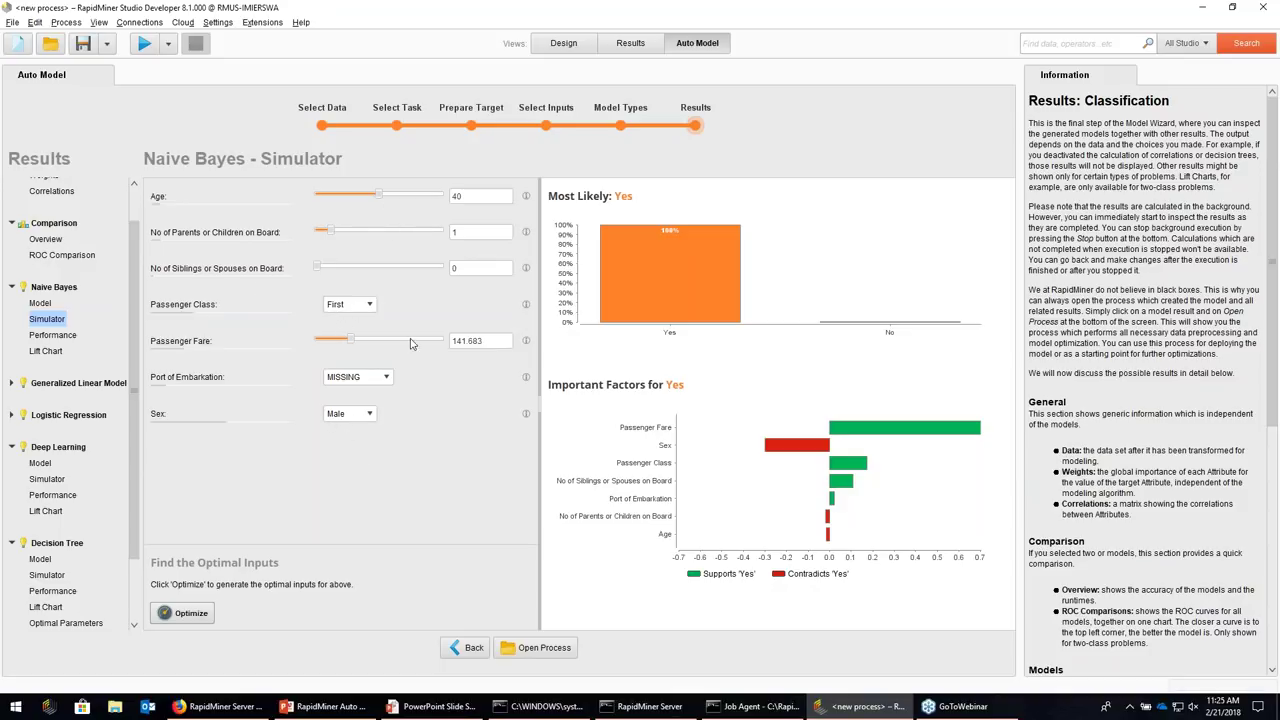
Examine the optimized Passenger Fare and No of Parents or Children on Board along with the resulting prediction
{"action": "double_click", "coordinate": [473, 341]}
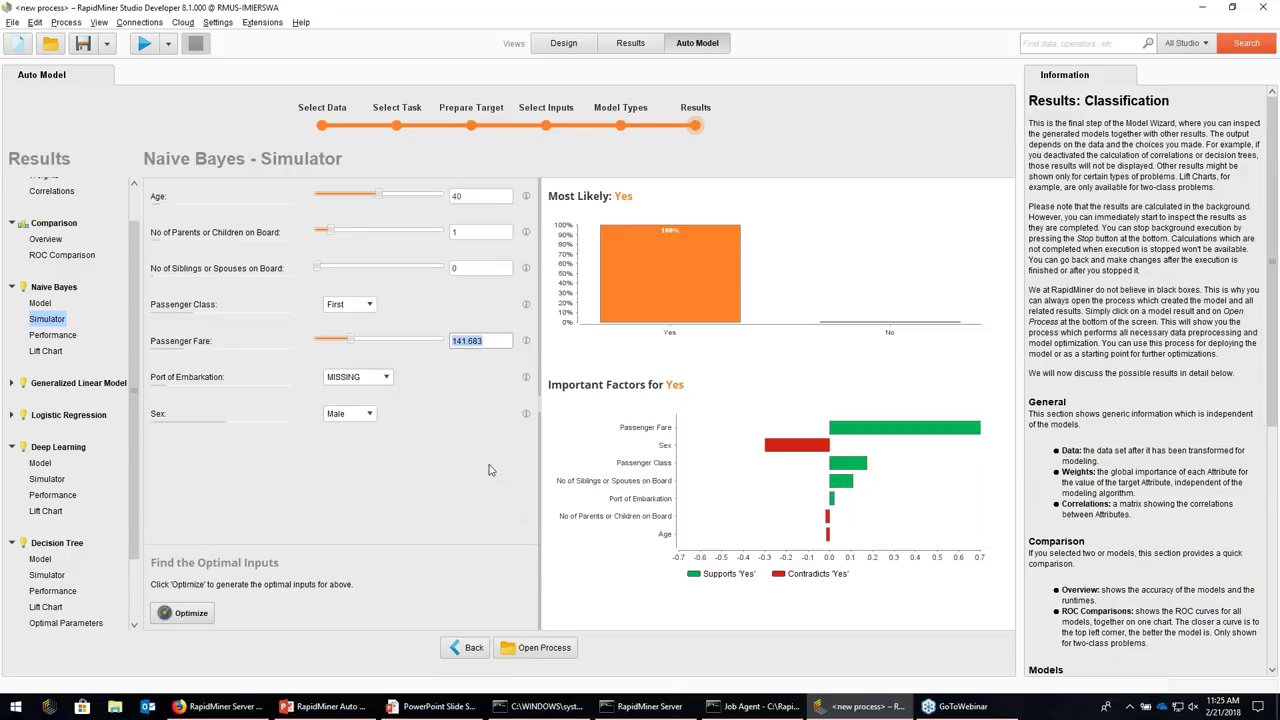
{"action": "double_click", "coordinate": [470, 231]}
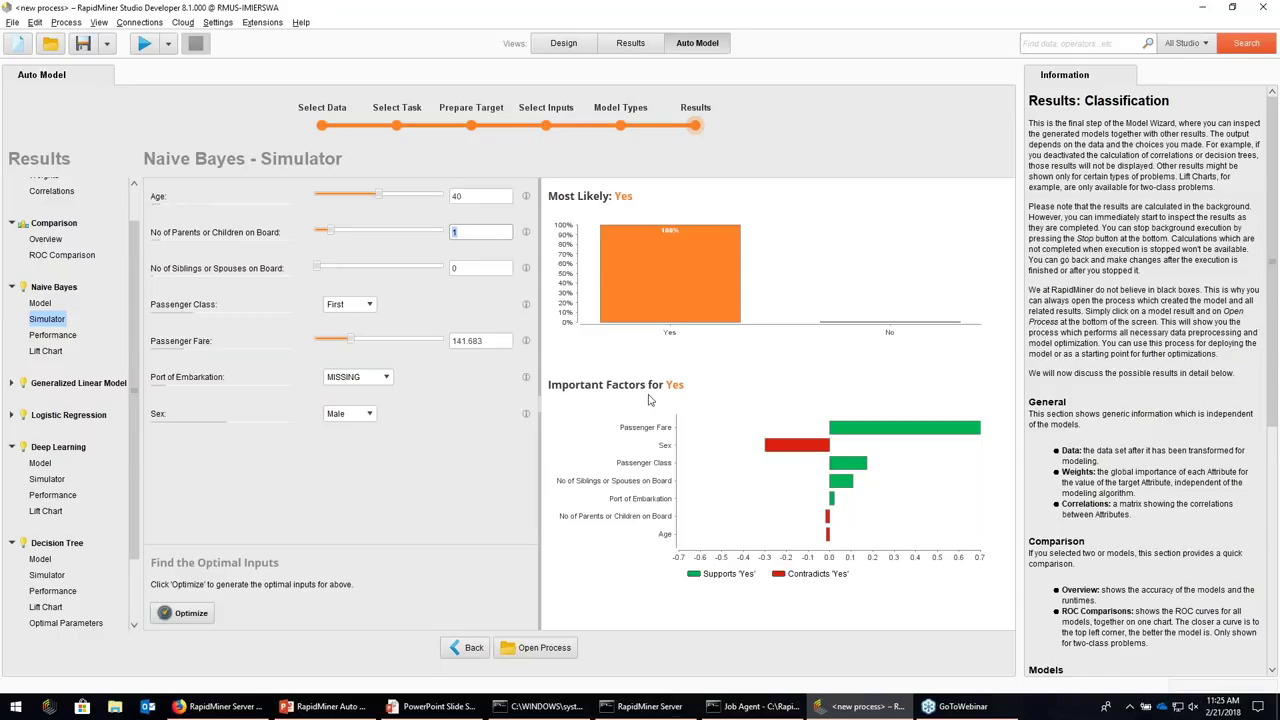
{"action": "mouse_move", "coordinate": [624, 284]}
Compare the accuracies and runtimes of all finished models in the overview and highlight Deep Learning
{"action": "left_click", "coordinate": [45, 240]}
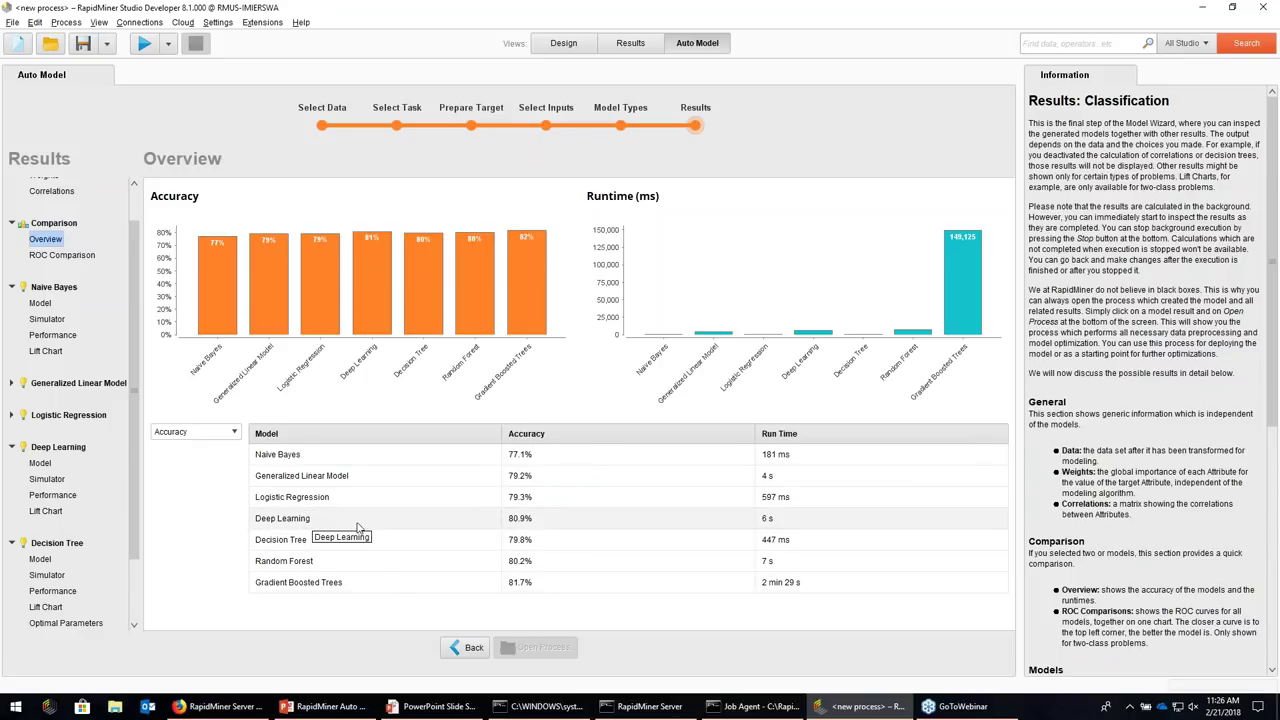
{"action": "left_click", "coordinate": [434, 521]}
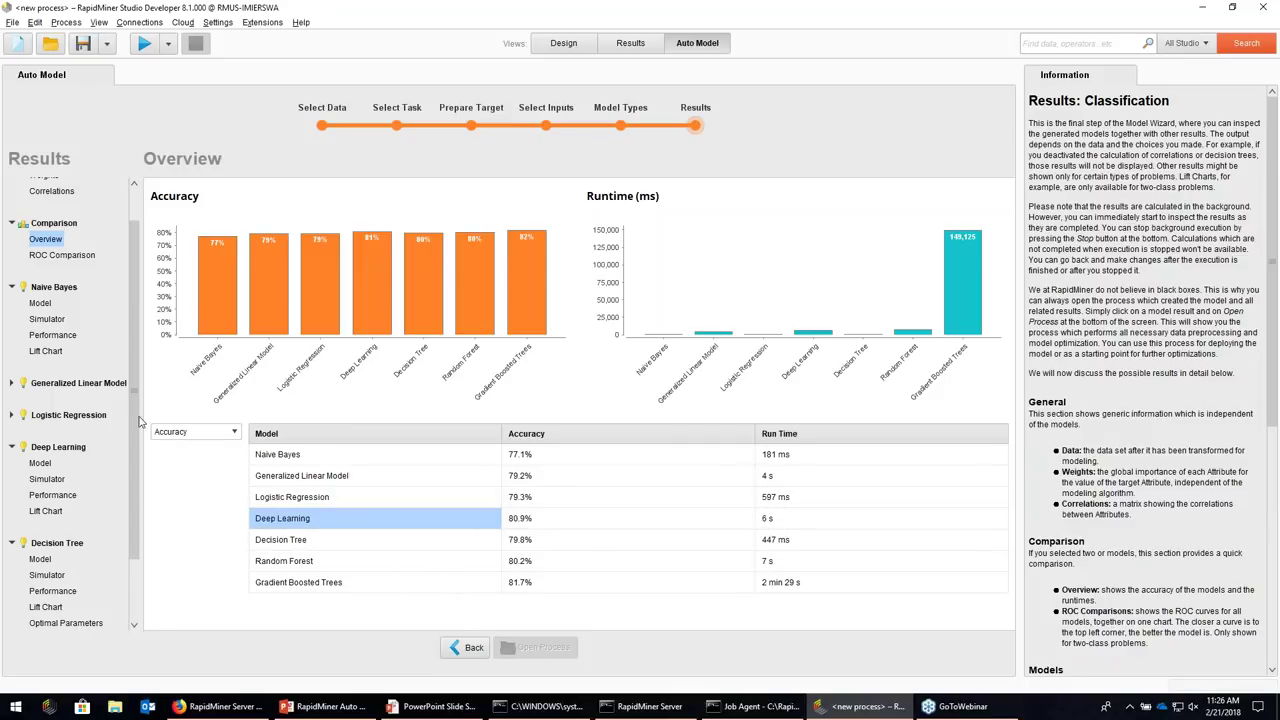
Review the attribute weights and the correlation matrix, widening the Attributes column to show the full names
{"action": "scroll", "coordinate": [45, 300], "scroll_direction": "up", "scroll_amount": 2}
{"action": "left_click", "coordinate": [44, 218]}
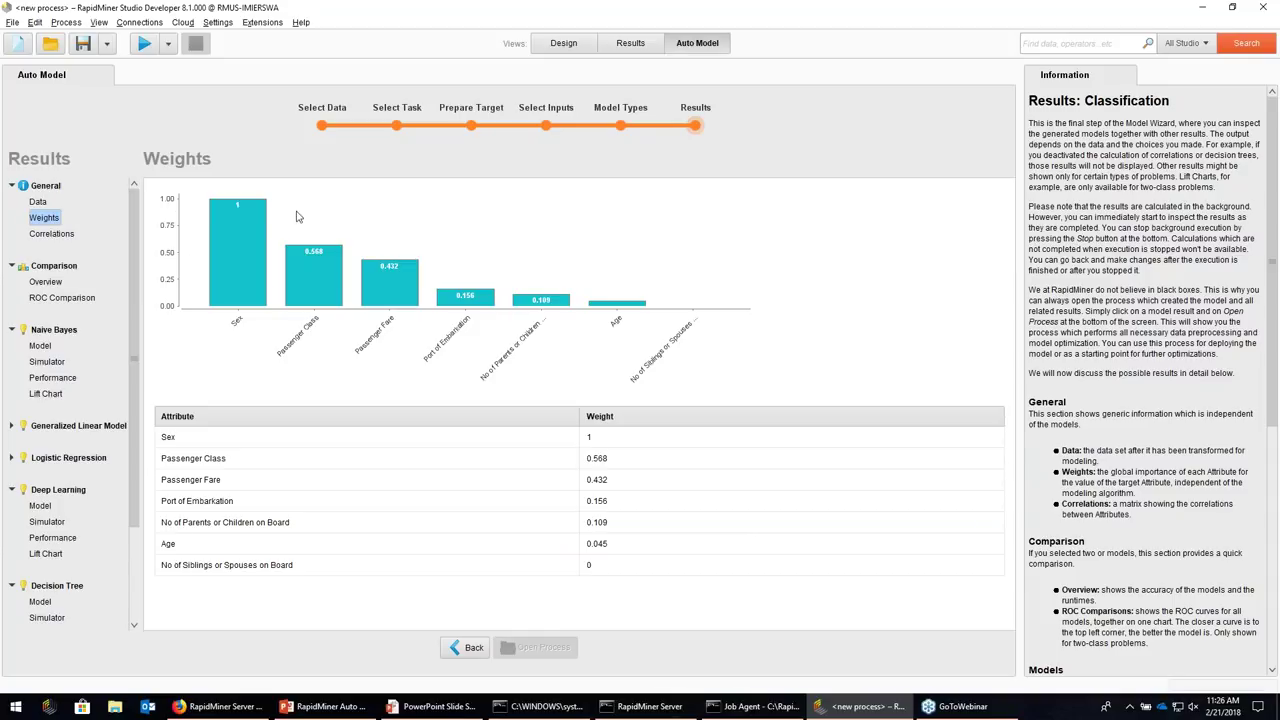
{"action": "left_click", "coordinate": [58, 234]}
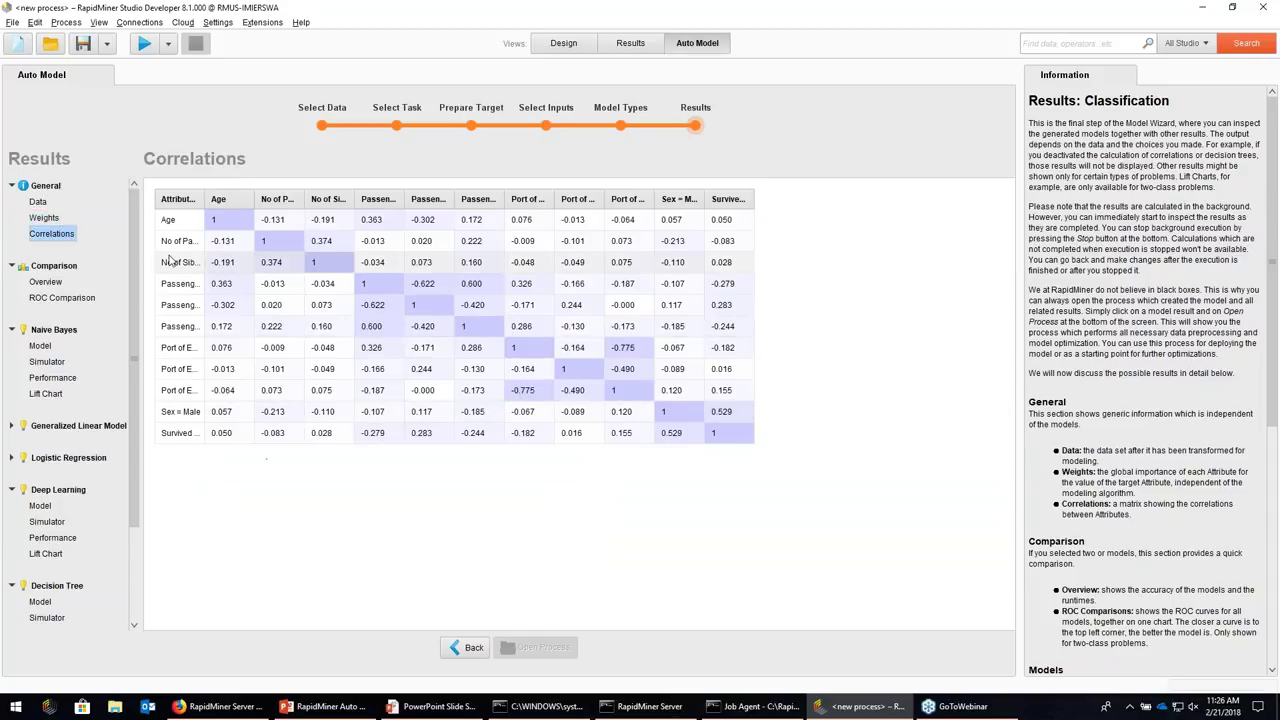
{"action": "double_click", "coordinate": [206, 199]}
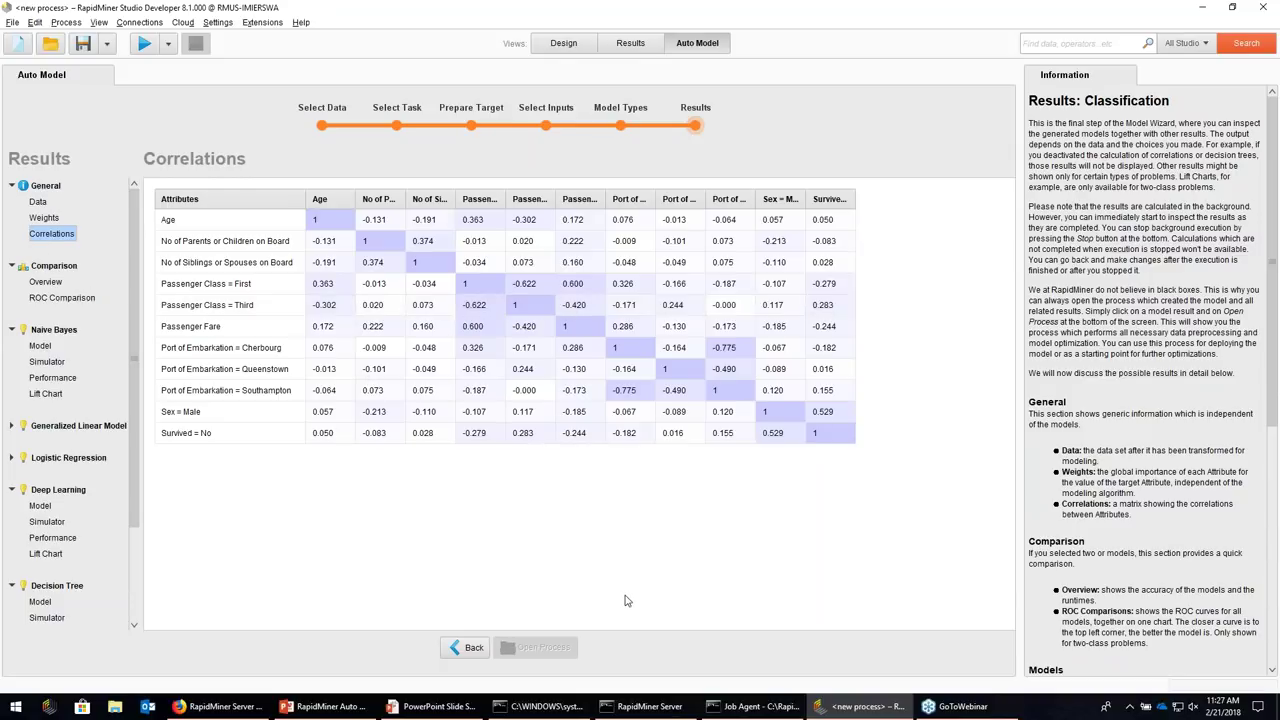
Select the Heart Disease data set from Auto Model Demo as prediction data and widen the Resting Blood Pressure column to its full name
{"action": "key", "text": "alt+Tab"}
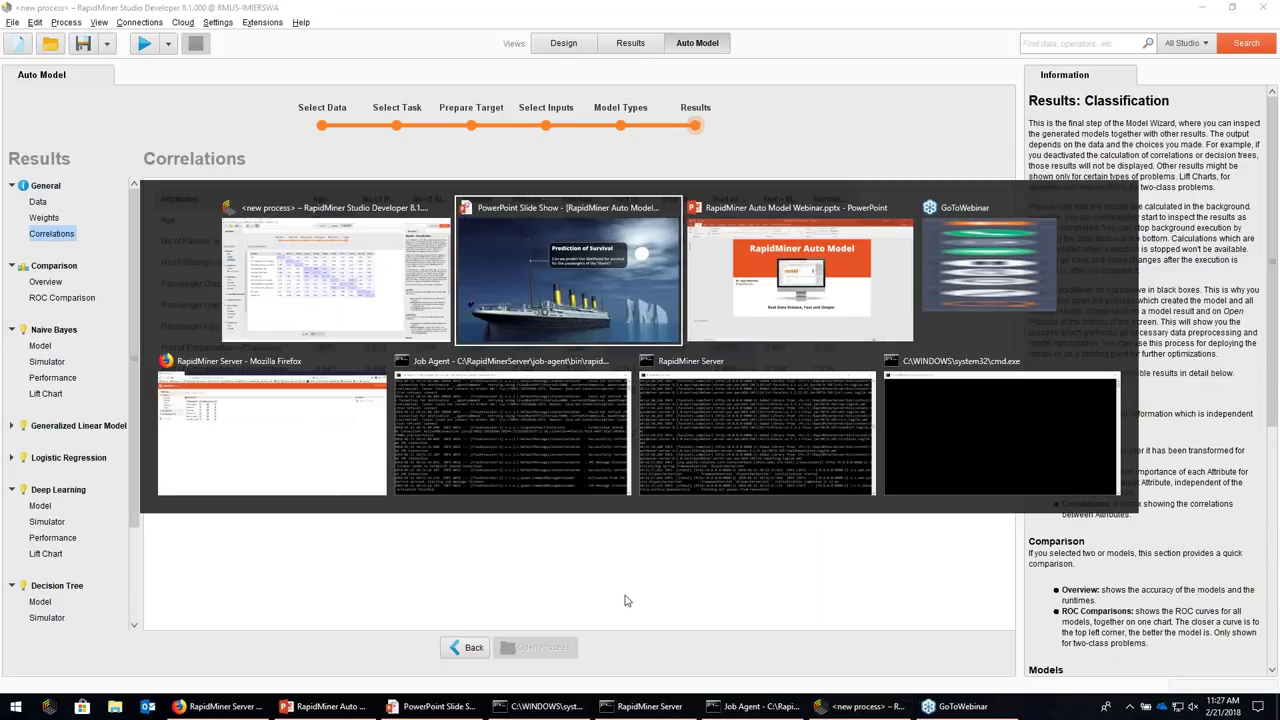
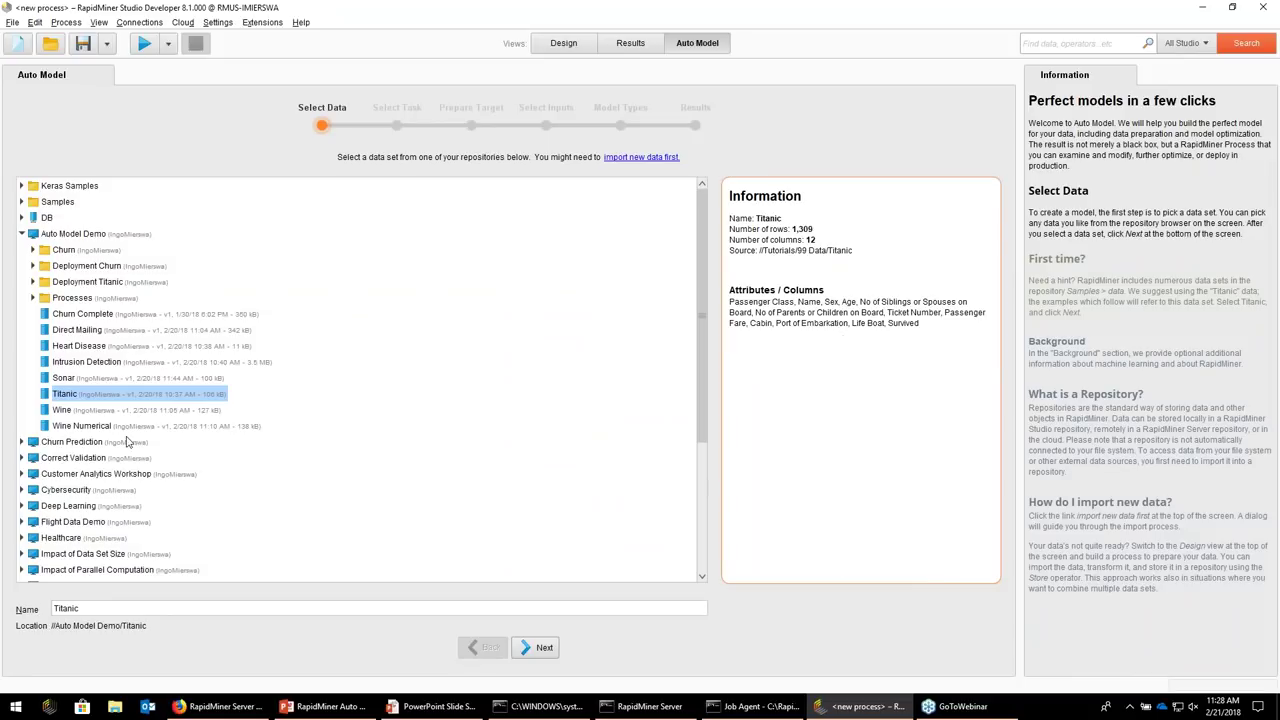
{"action": "left_click", "coordinate": [72, 346]}
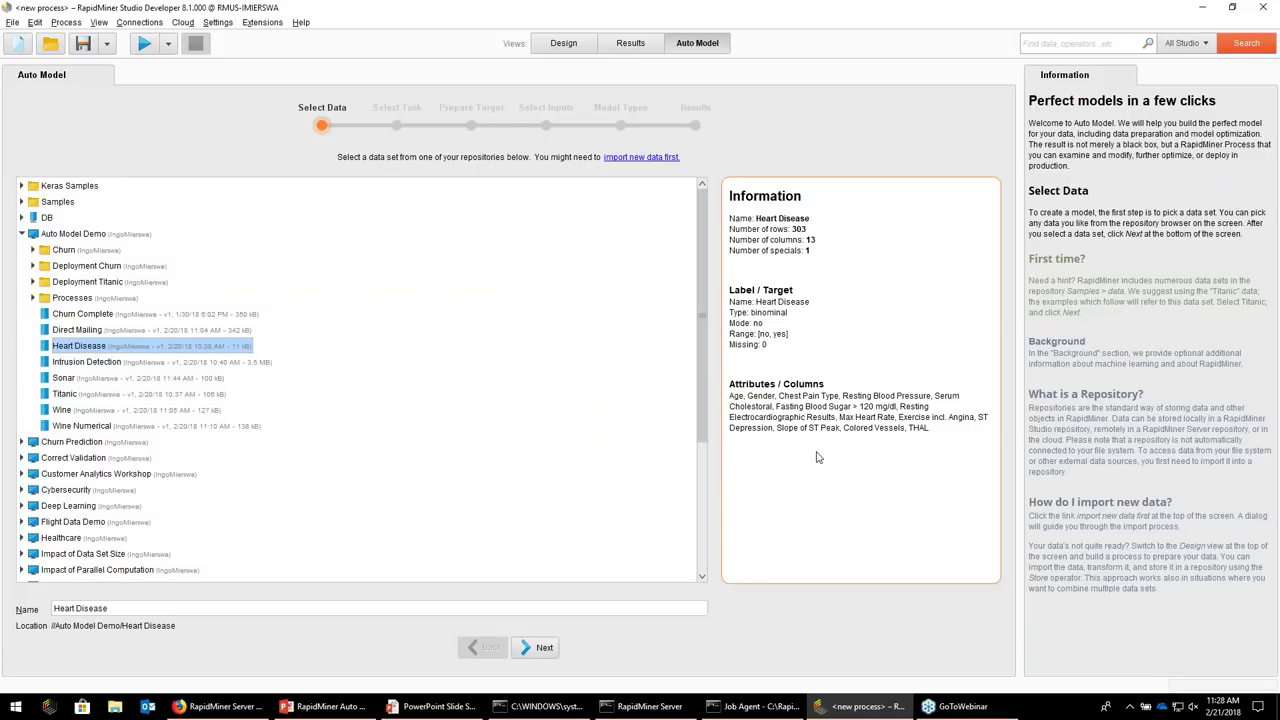
{"action": "left_click", "coordinate": [531, 648]}
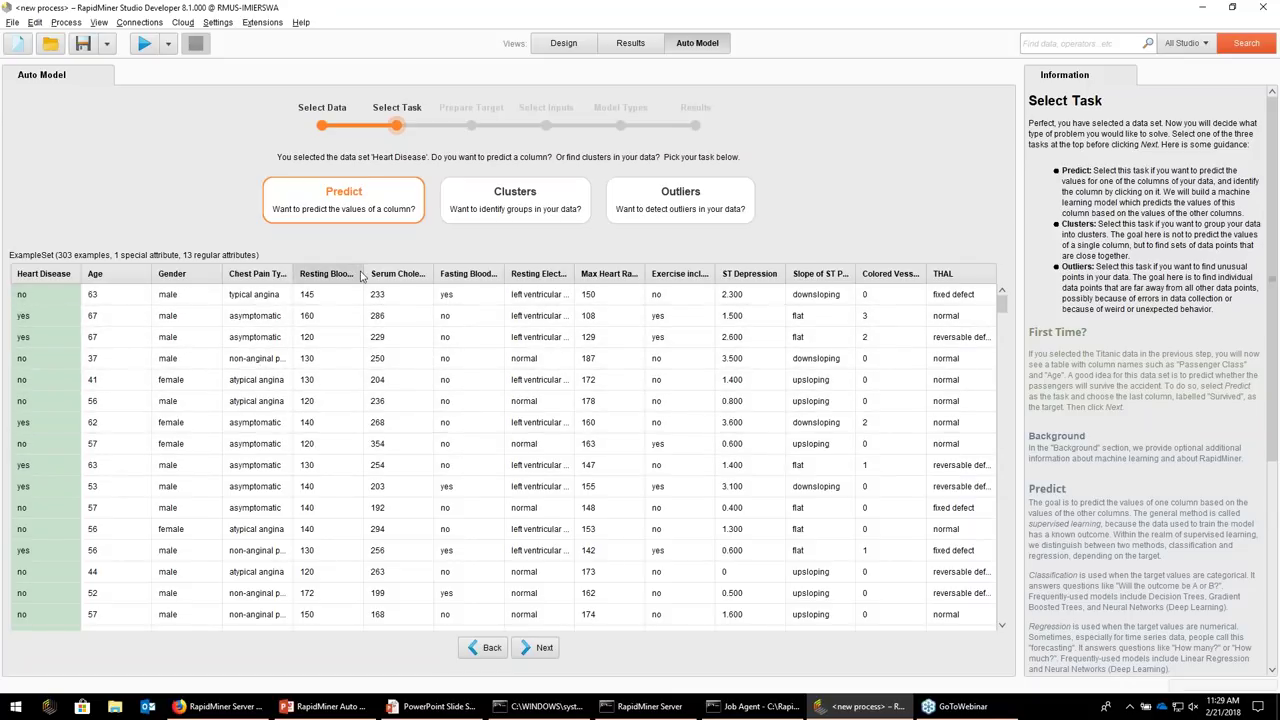
{"action": "left_click_drag", "start_coordinate": [366, 275], "coordinate": [406, 276]}
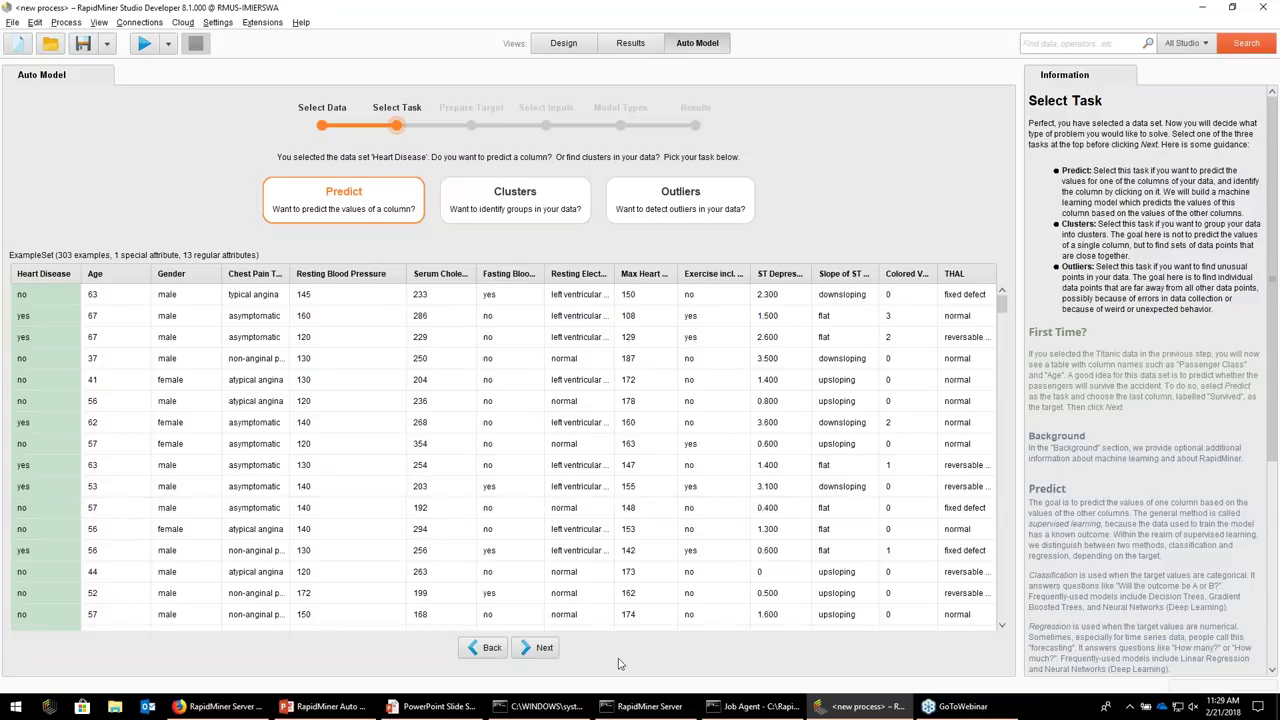
Keep yes as the class of highest interest, all input columns and the default model types, and run the Heart Disease models
{"action": "left_click", "coordinate": [545, 649]}
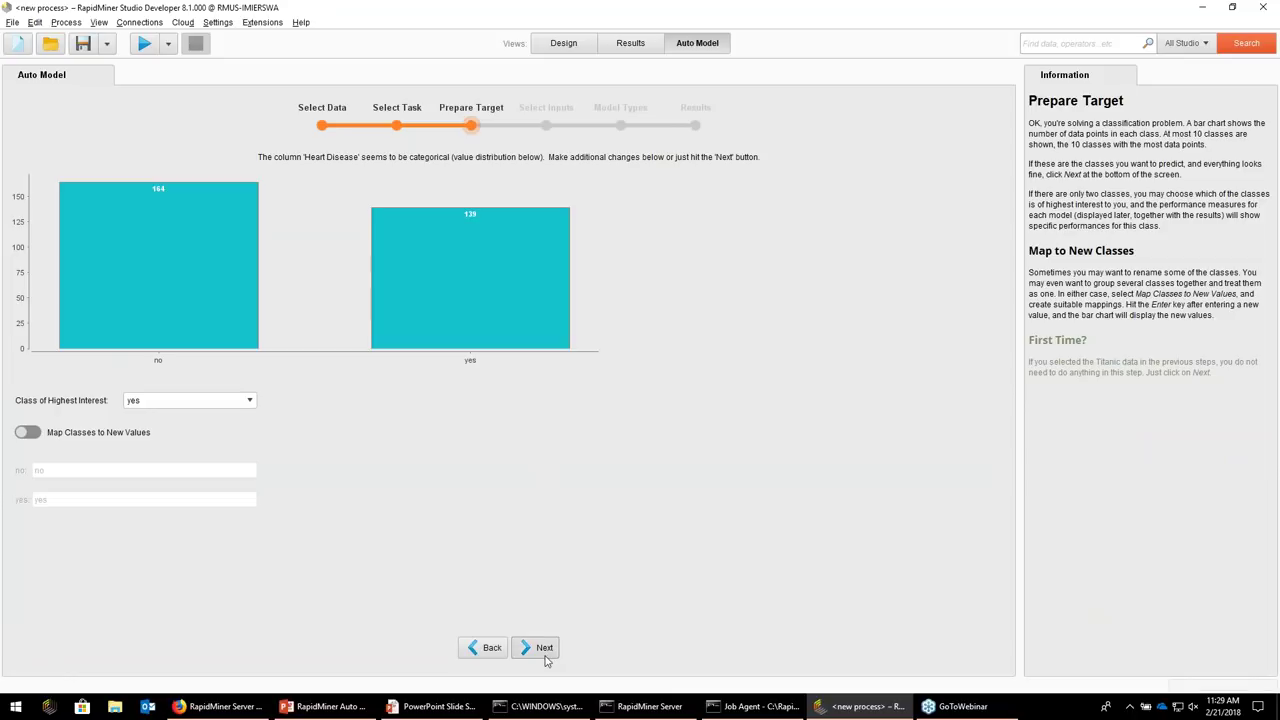
{"action": "left_click", "coordinate": [545, 649]}
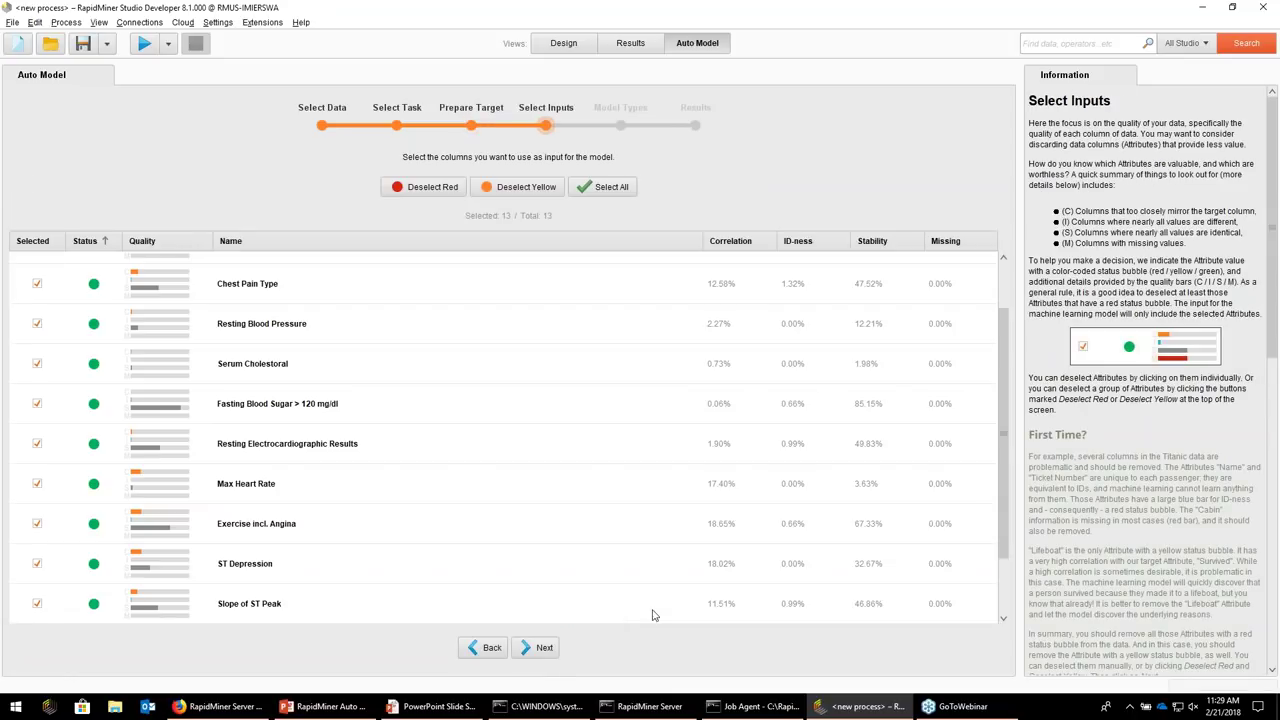
{"action": "left_click_drag", "start_coordinate": [1003, 470], "coordinate": [1040, 313]}
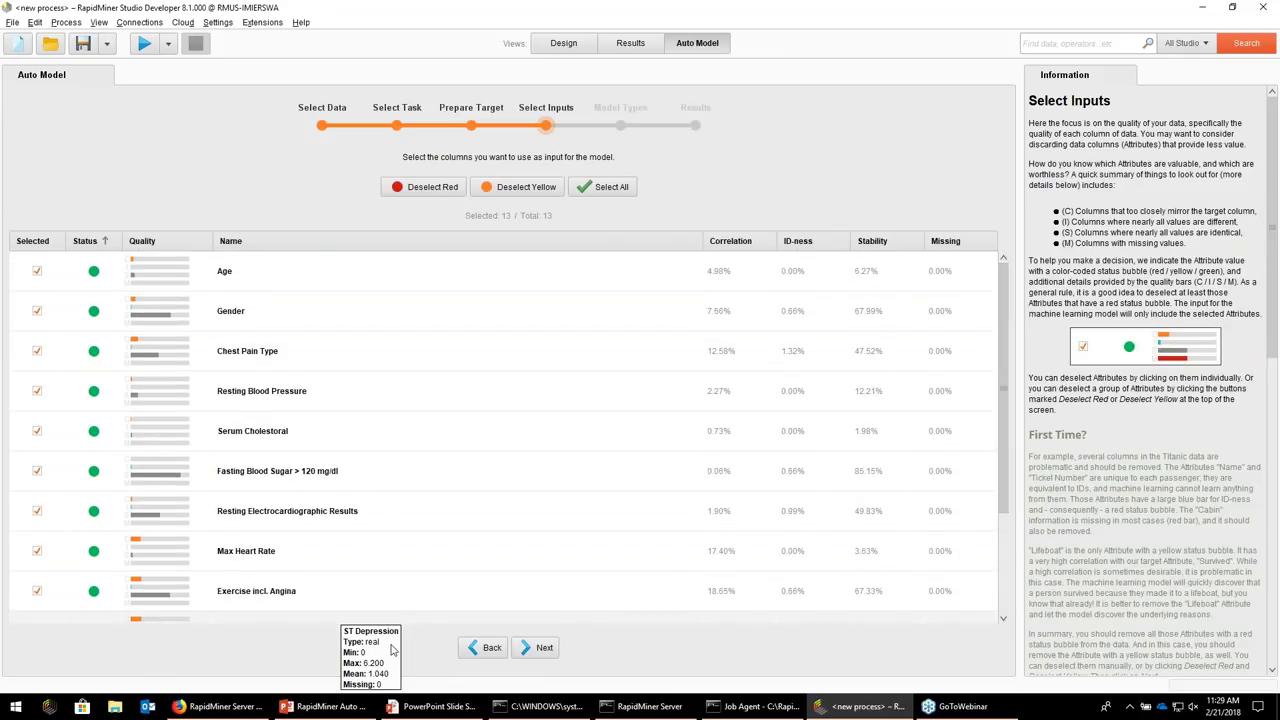
{"action": "left_click", "coordinate": [535, 647]}
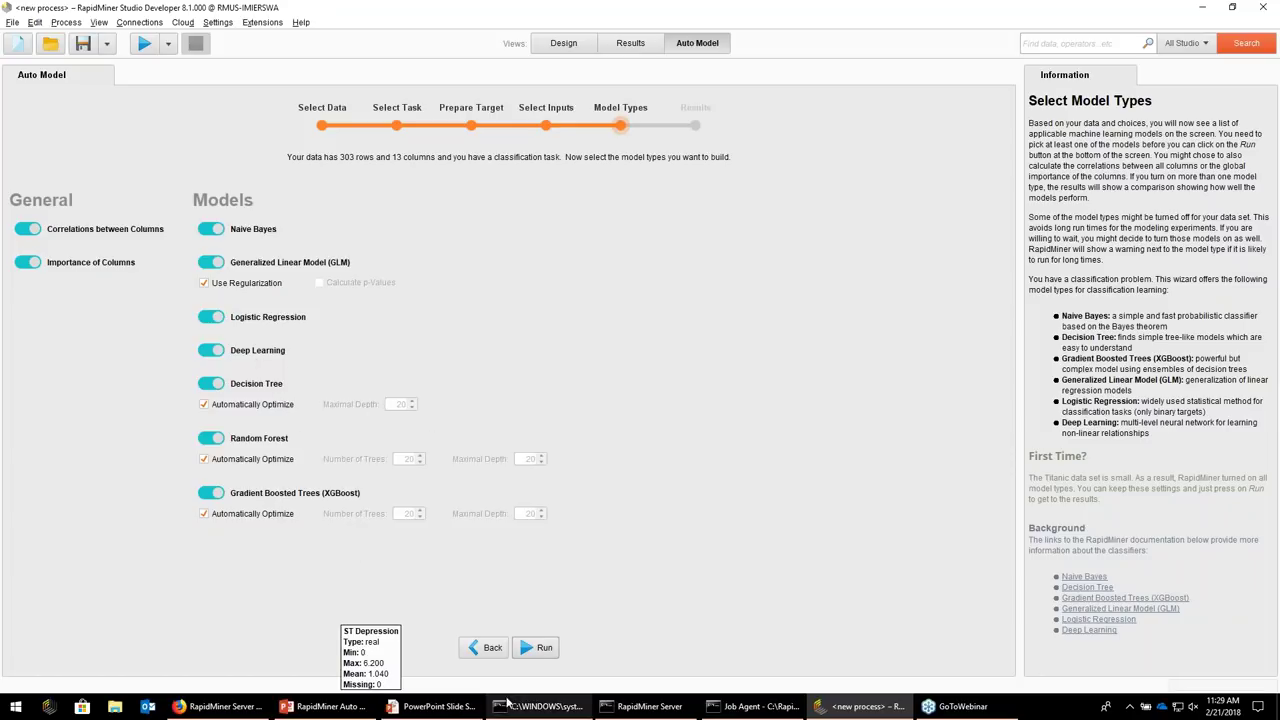
{"action": "left_click", "coordinate": [543, 649]}
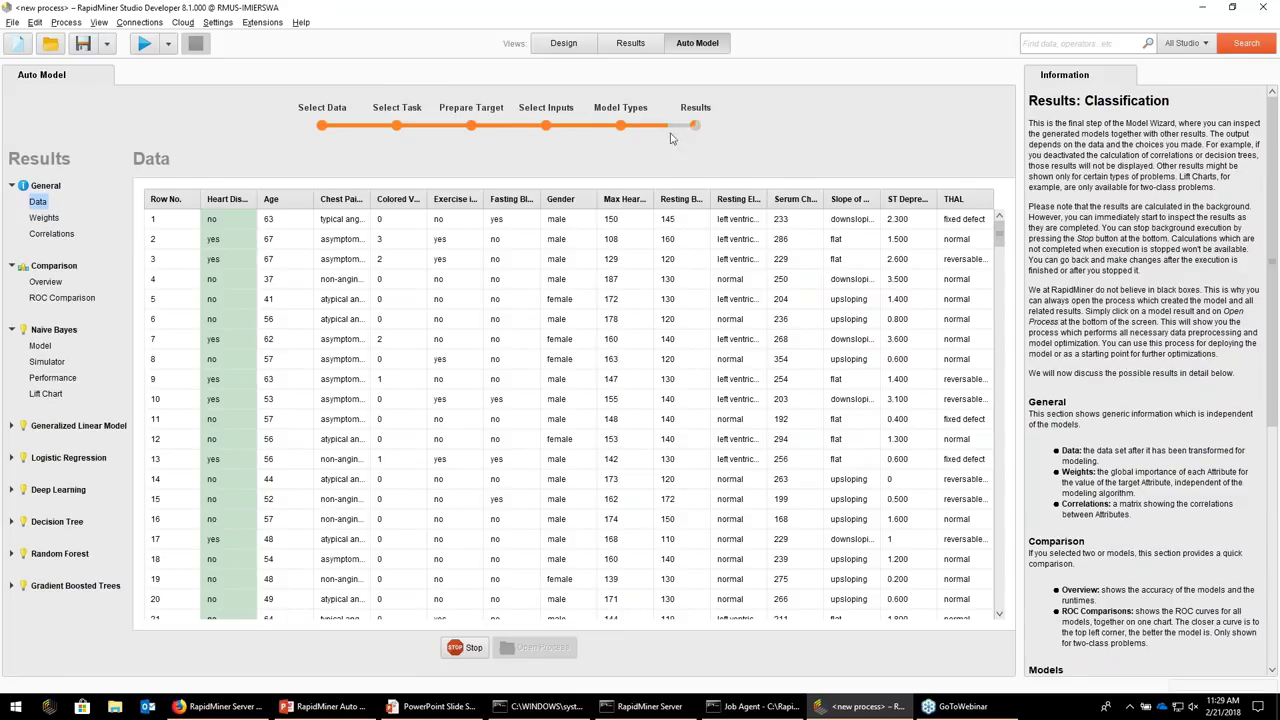
Compare the models in the overview by AUC, sorting them in descending order
{"action": "left_click", "coordinate": [45, 282]}
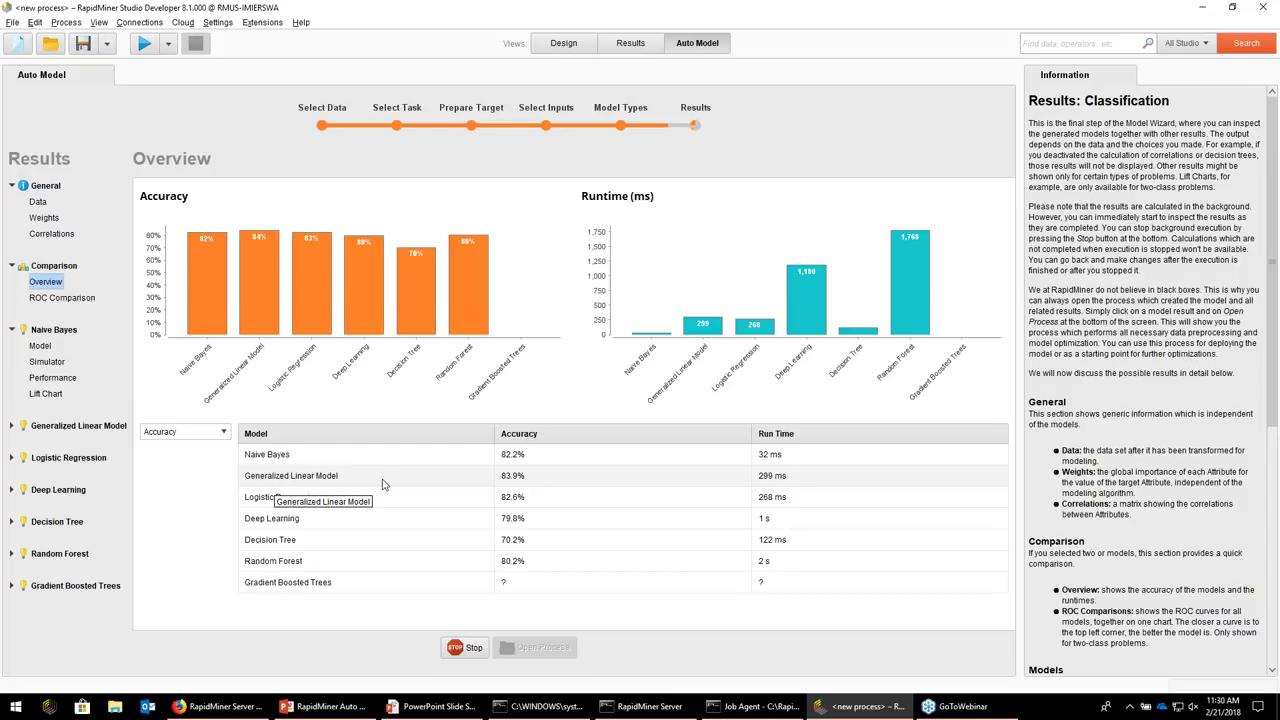
{"action": "left_click", "coordinate": [190, 432]}
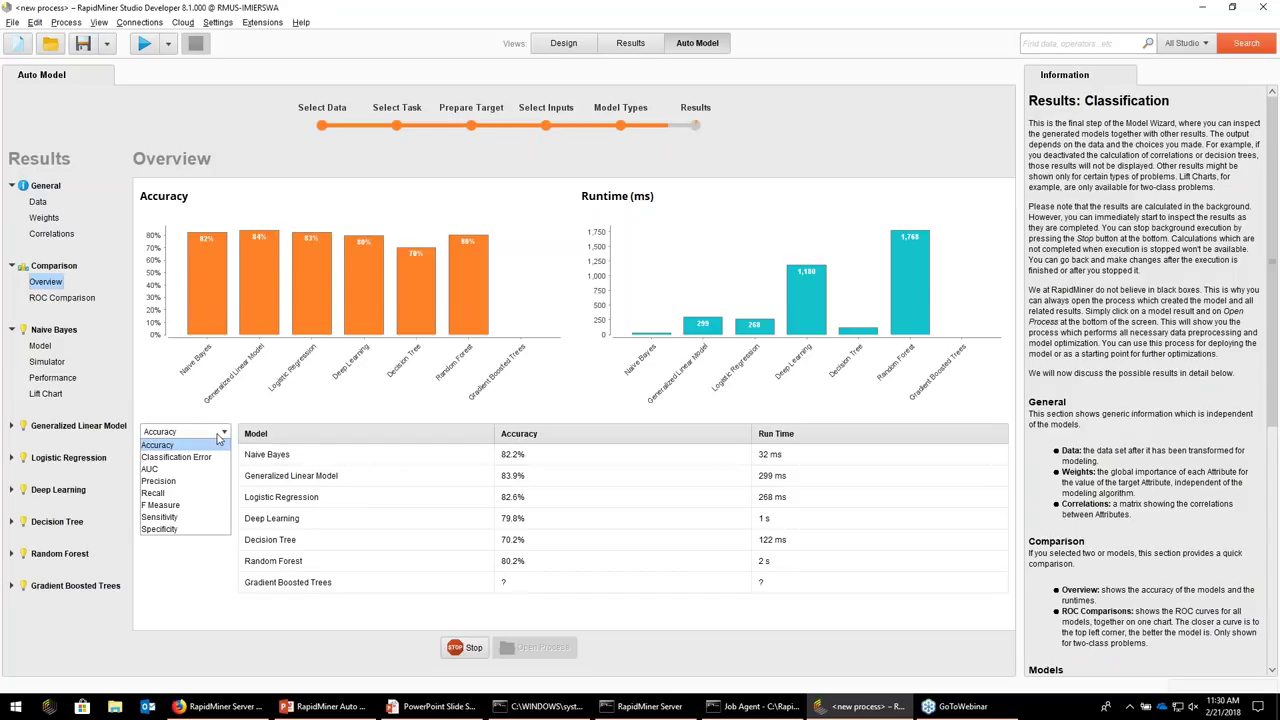
{"action": "left_click", "coordinate": [150, 469]}
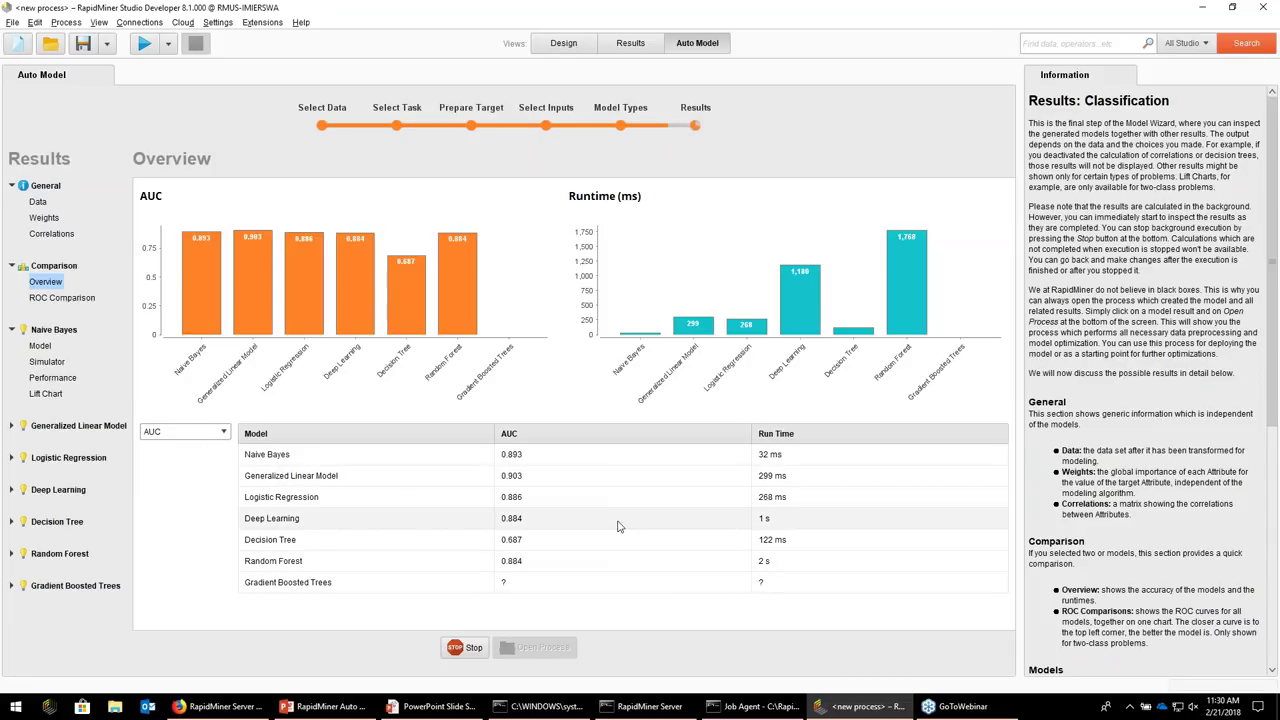
{"action": "left_click", "coordinate": [594, 437]}
{"action": "left_click", "coordinate": [594, 437]}
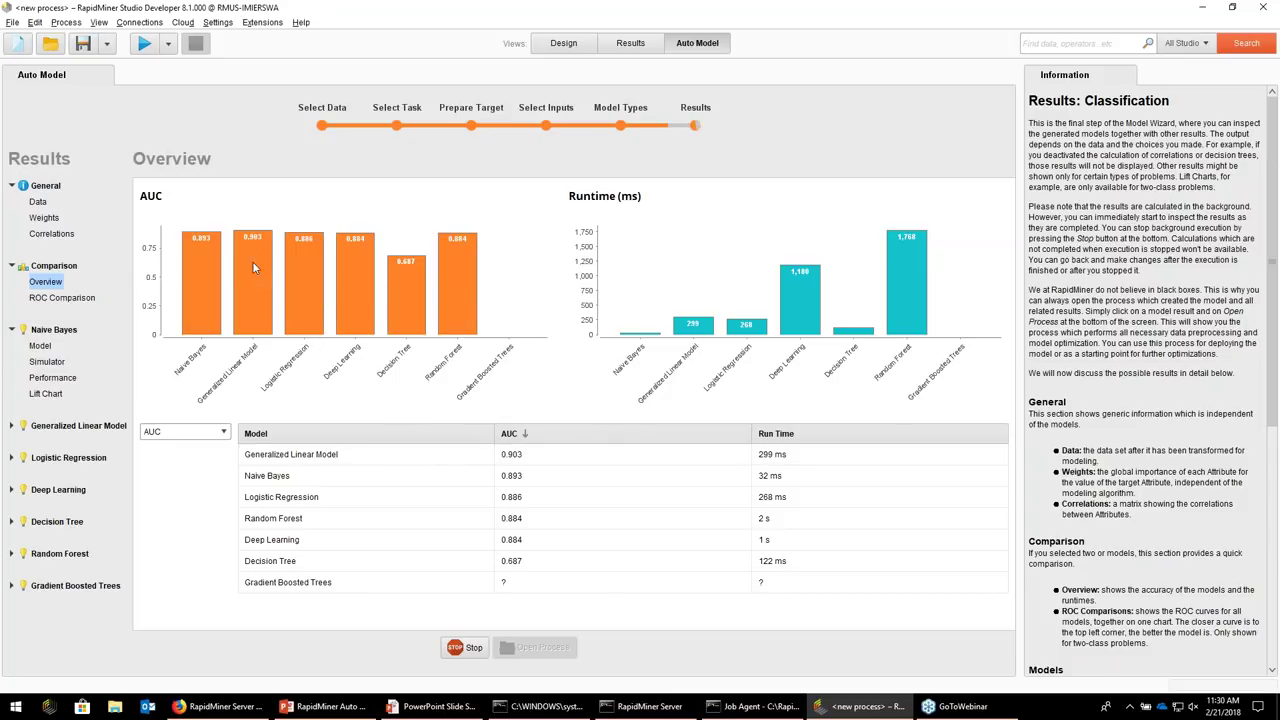
Switch the overview comparison to Accuracy and sort the models from highest to lowest accuracy
{"action": "left_click", "coordinate": [220, 432]}
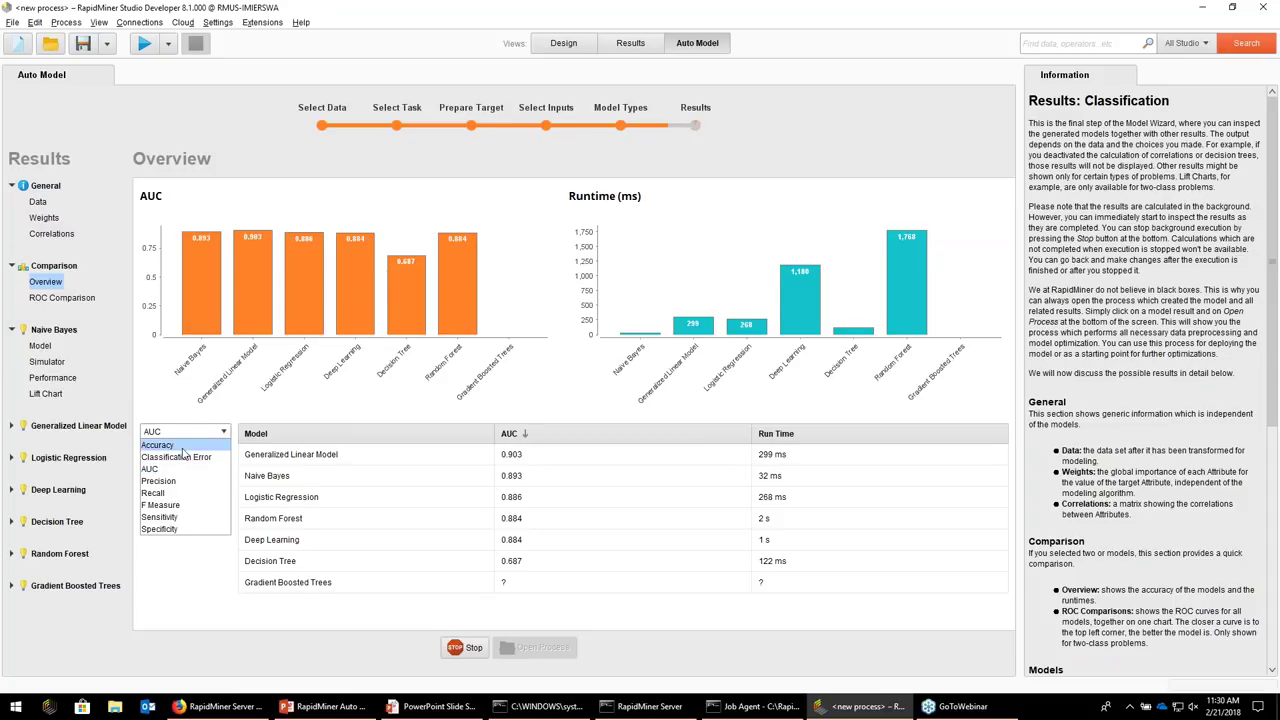
{"action": "left_click", "coordinate": [183, 448]}
{"action": "left_click", "coordinate": [550, 438]}
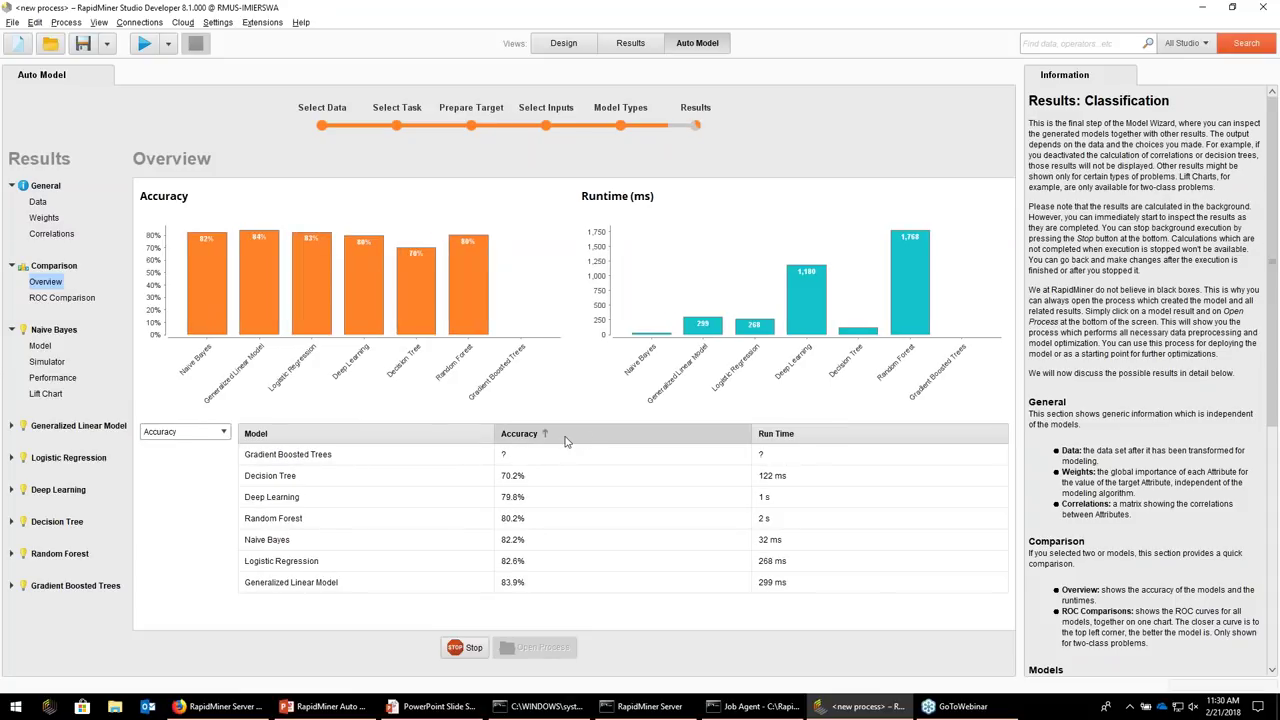
{"action": "left_click", "coordinate": [592, 439]}
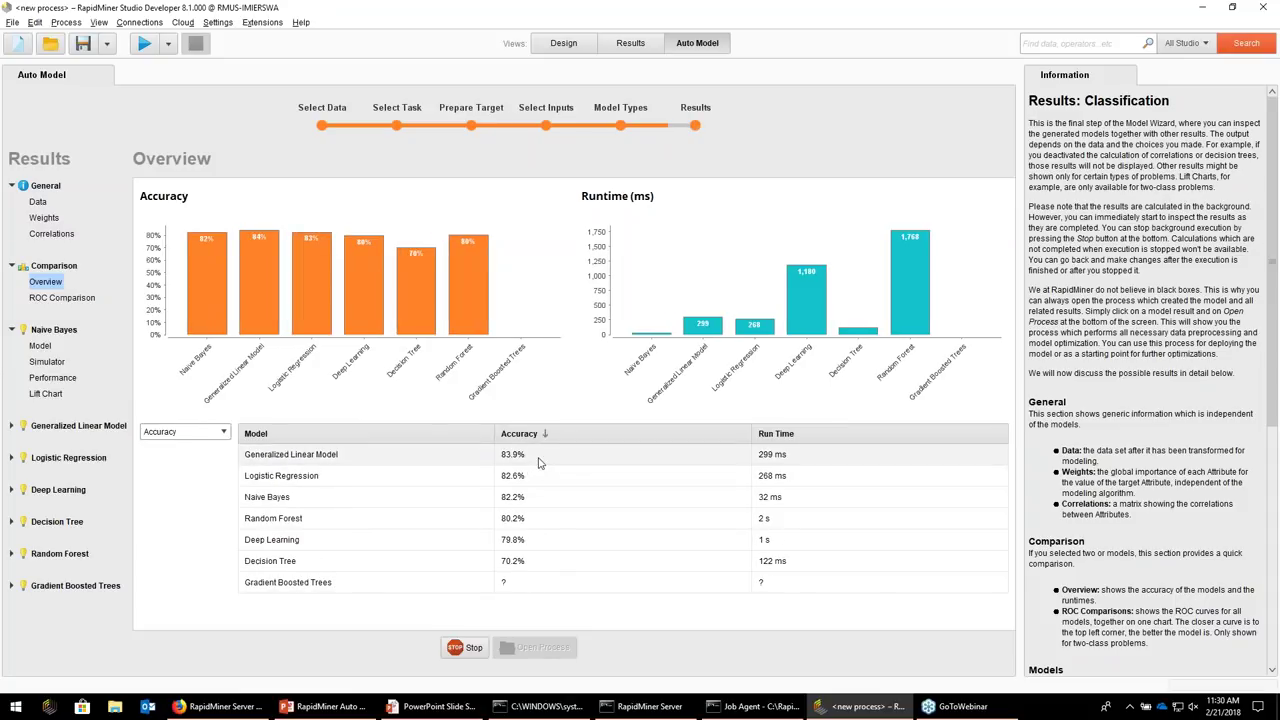
Return the overview comparison to AUC and examine the ROC curves of all models
{"action": "left_click", "coordinate": [193, 438]}
{"action": "left_click", "coordinate": [193, 474]}
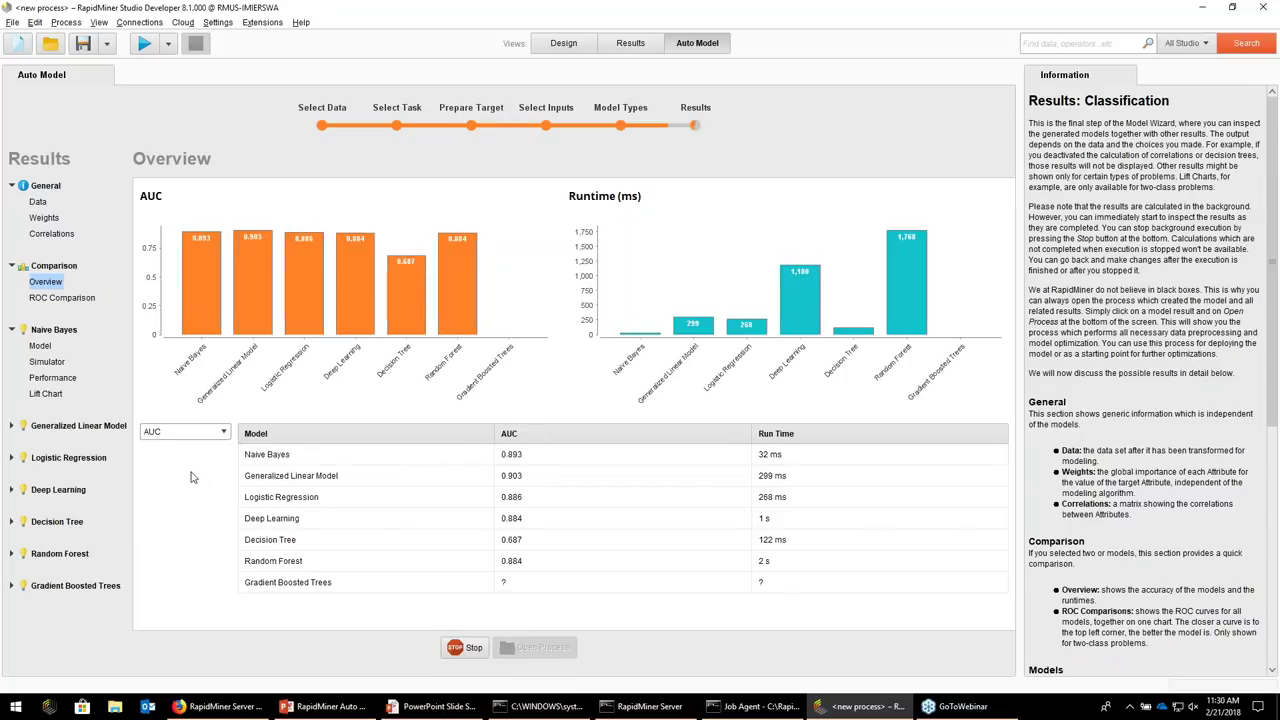
{"action": "left_click", "coordinate": [56, 298]}
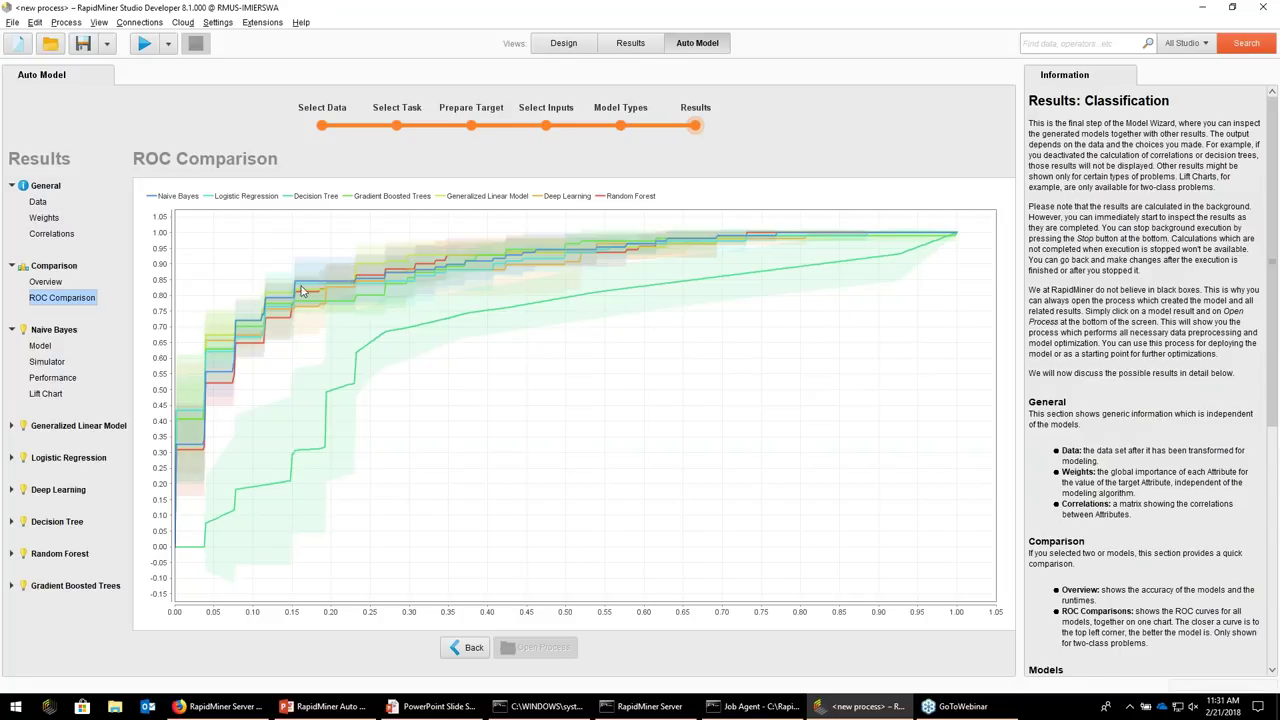
Rank all finished models by descending AUC in the overview, and compare their Precision and runtimes
{"action": "left_click", "coordinate": [52, 282]}
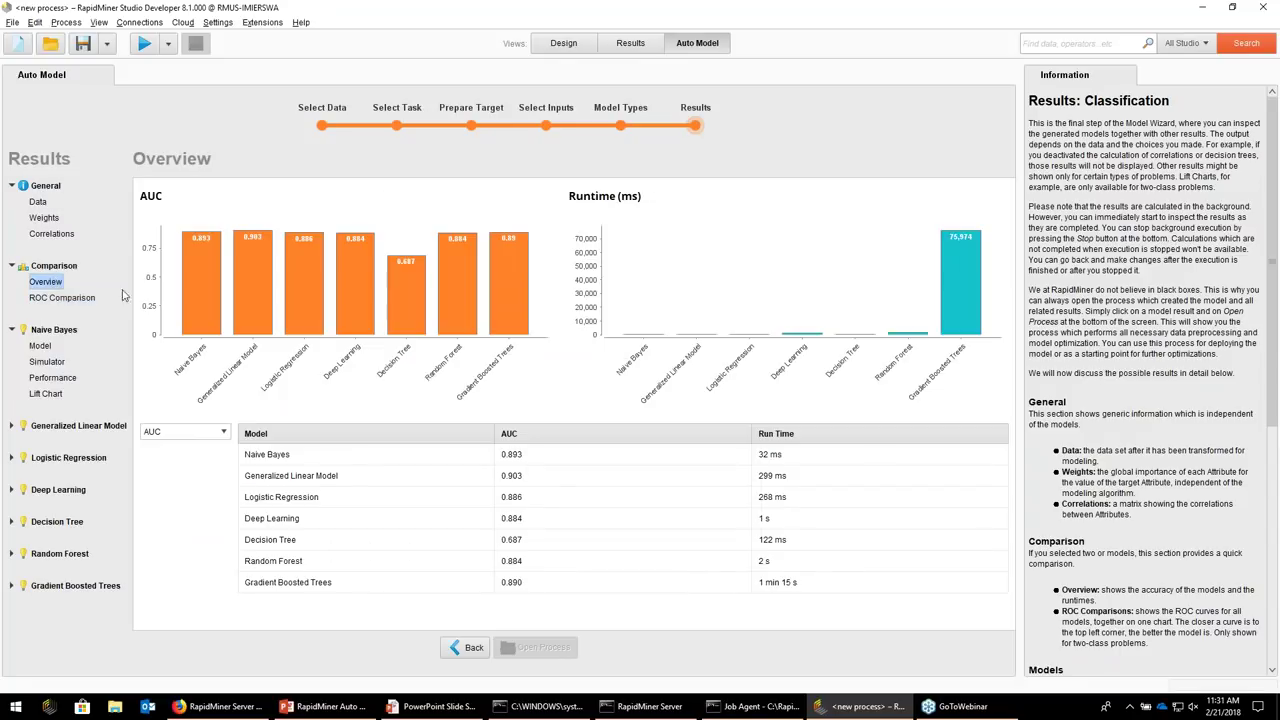
{"action": "left_click", "coordinate": [550, 434]}
{"action": "left_click", "coordinate": [558, 434]}
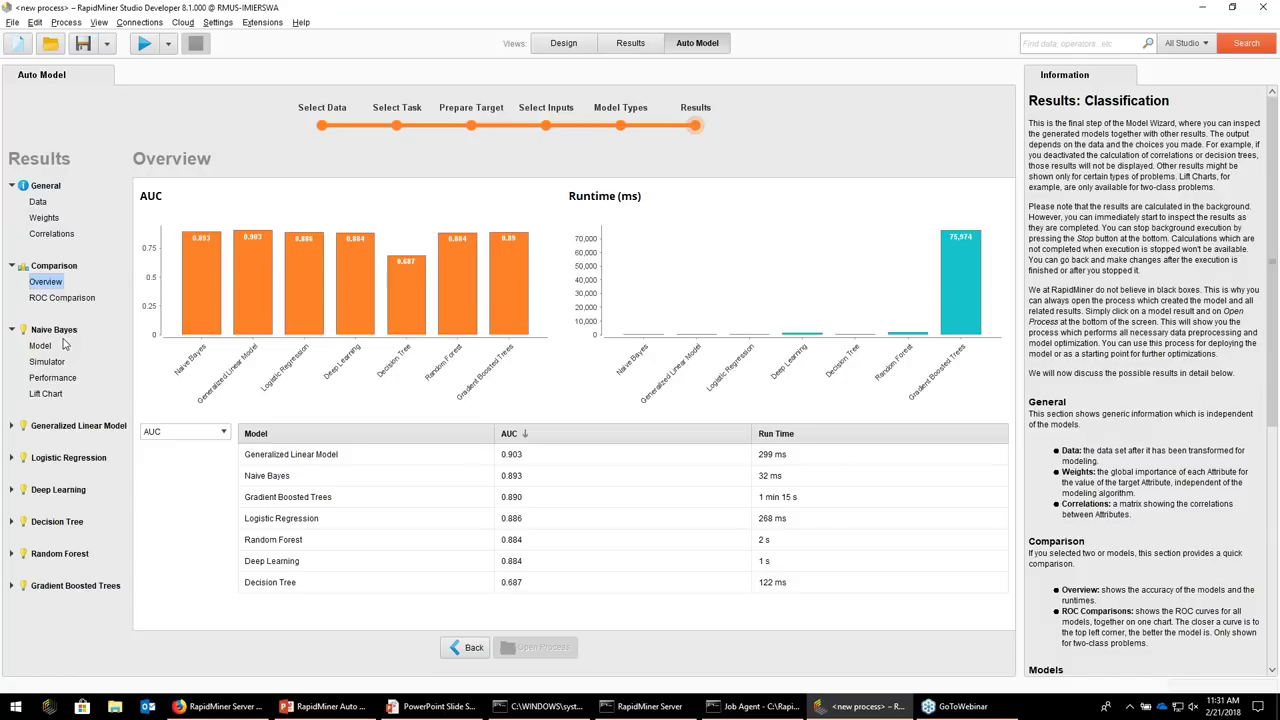
{"action": "left_click", "coordinate": [197, 436]}
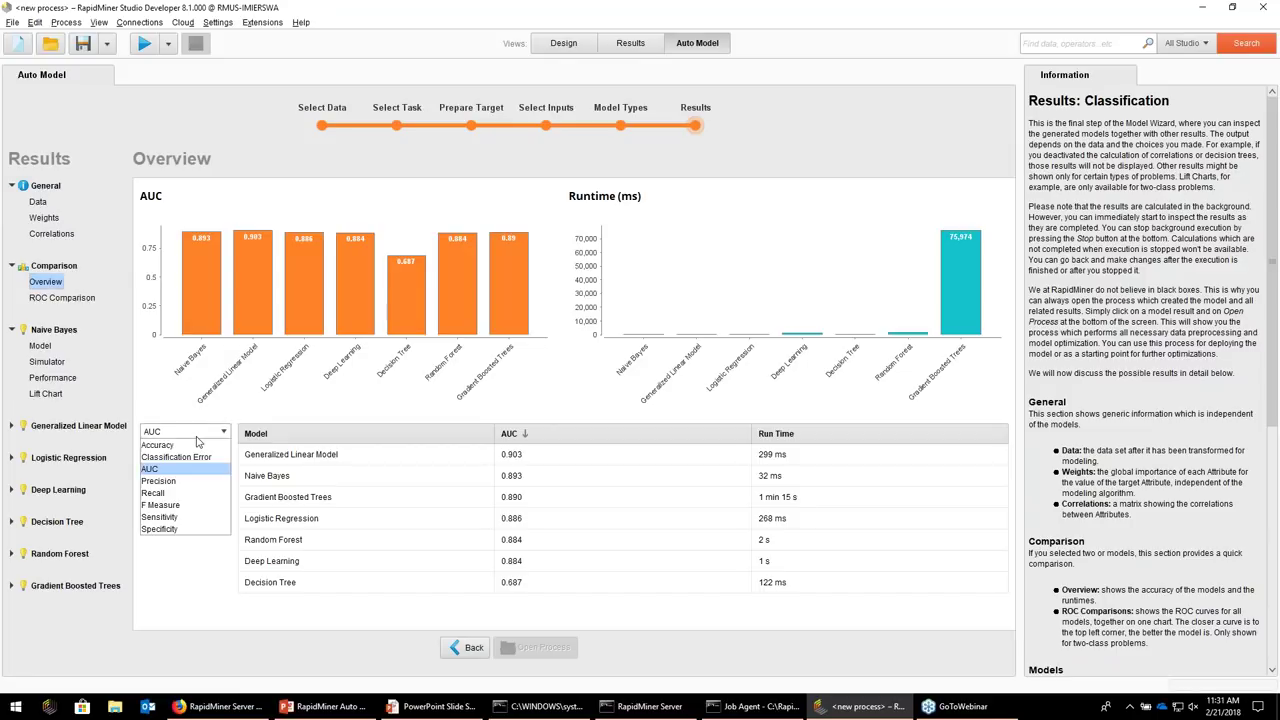
{"action": "left_click", "coordinate": [172, 485]}
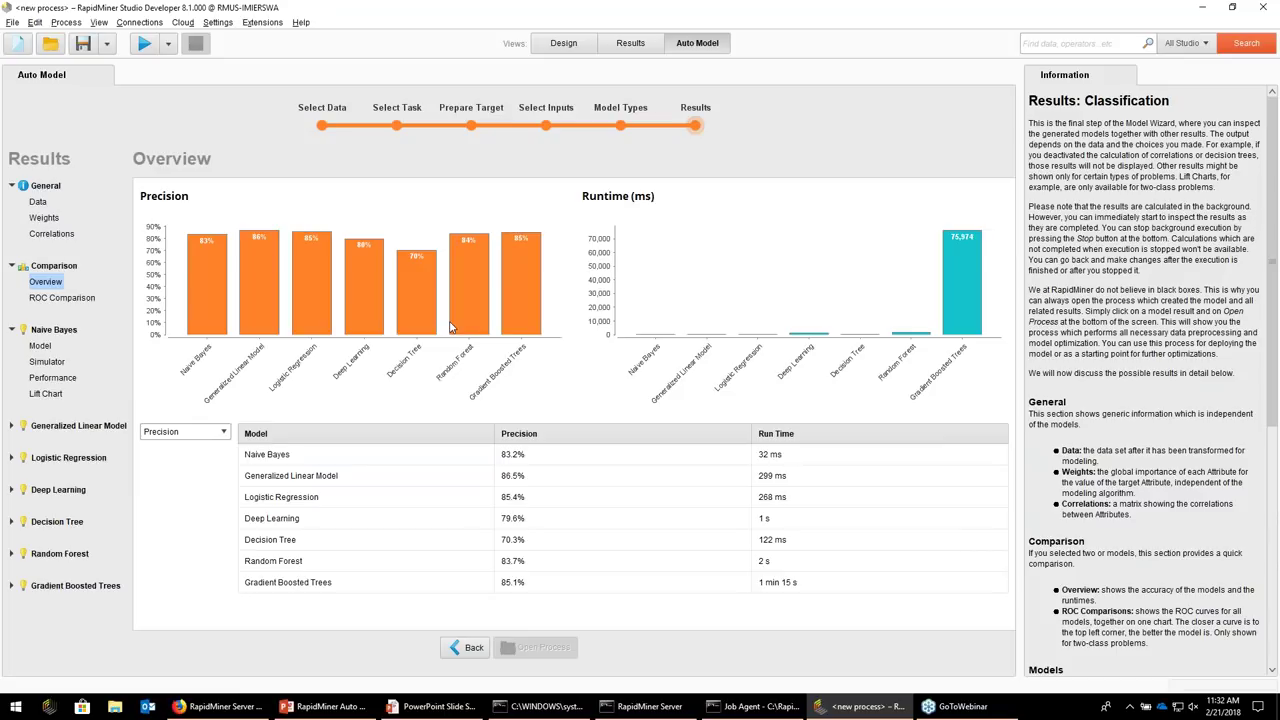
Examine the precision and confusion matrix in the Generalized Linear Model's performance results
{"action": "left_click", "coordinate": [11, 330]}
{"action": "left_click", "coordinate": [11, 362]}
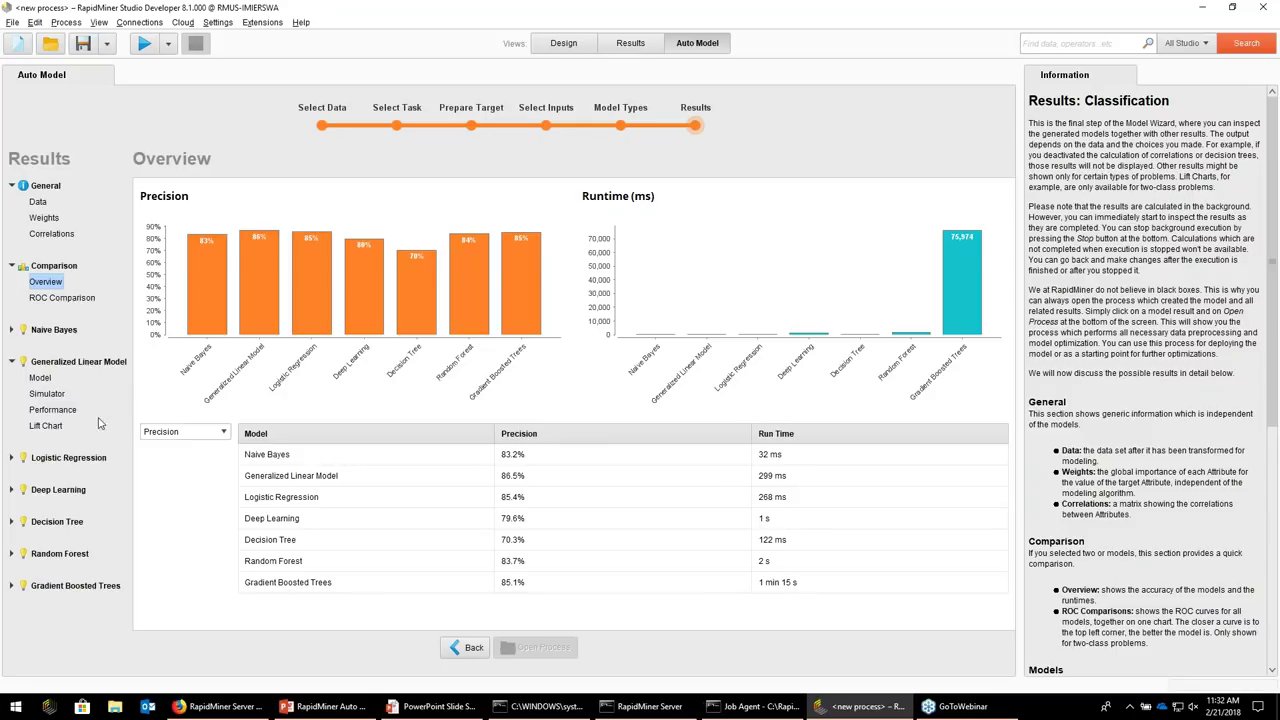
{"action": "left_click", "coordinate": [53, 410]}
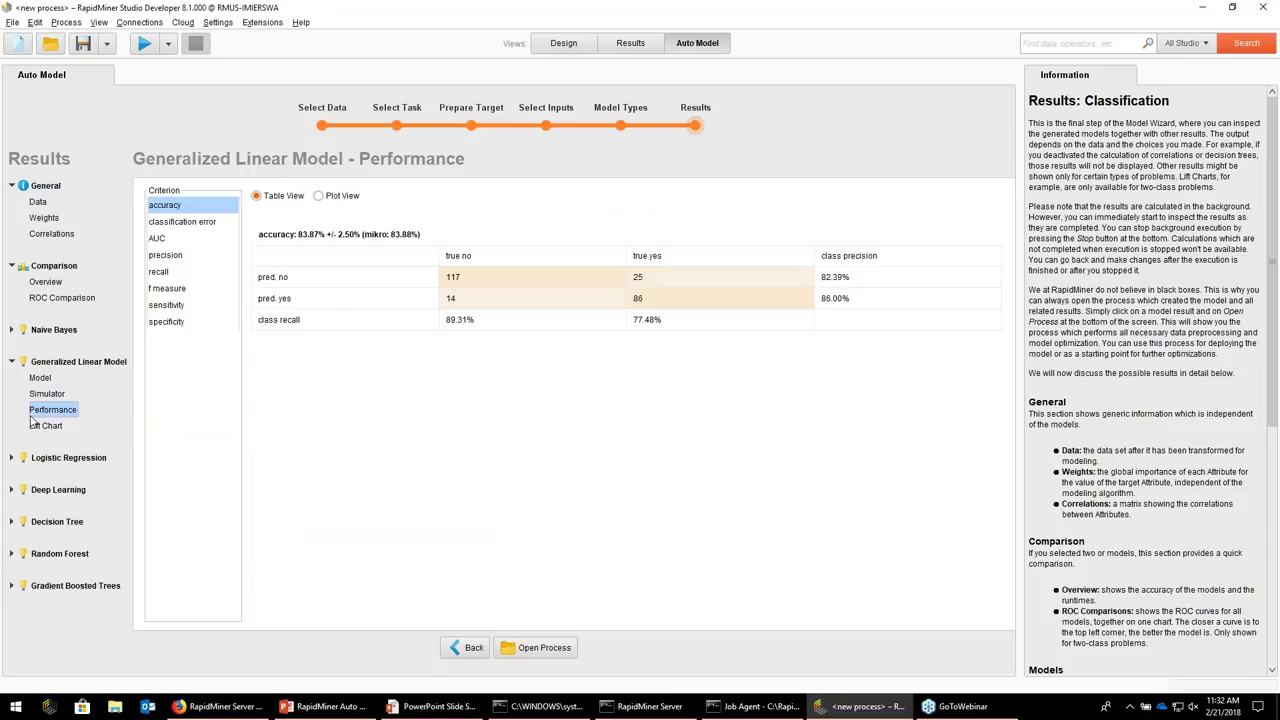
{"action": "left_click", "coordinate": [172, 258]}
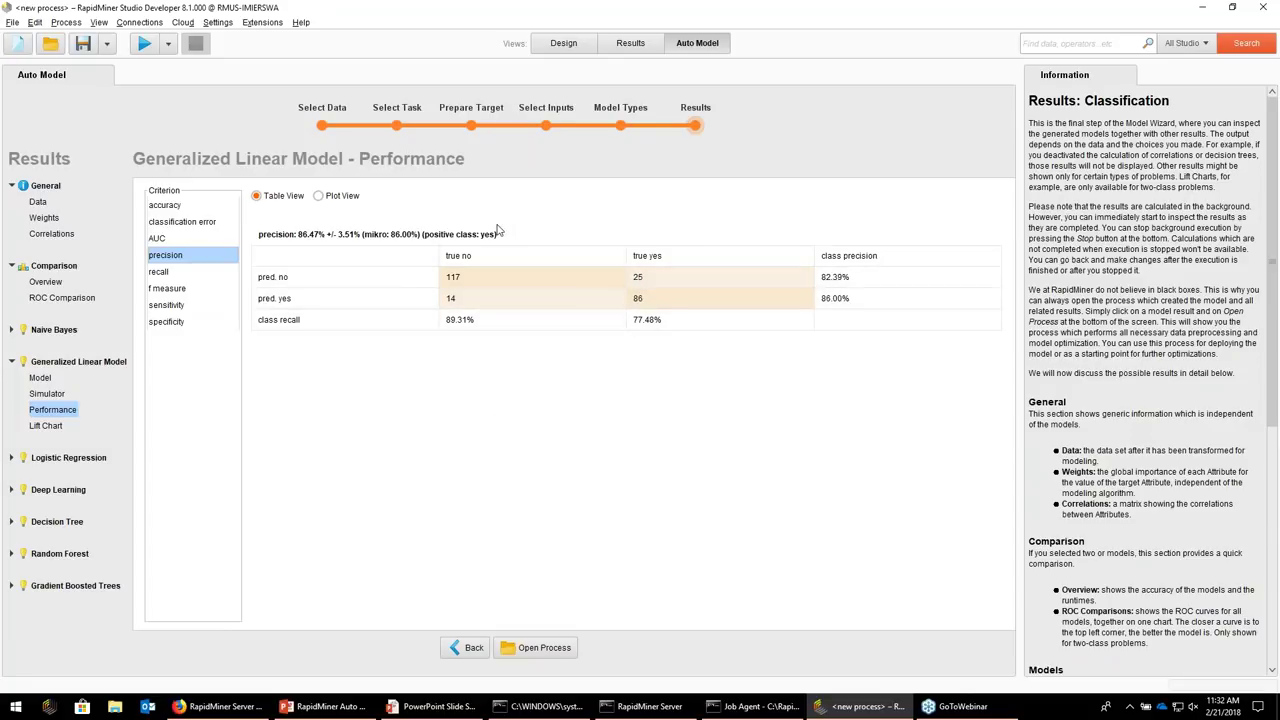
{"action": "left_click", "coordinate": [12, 362]}
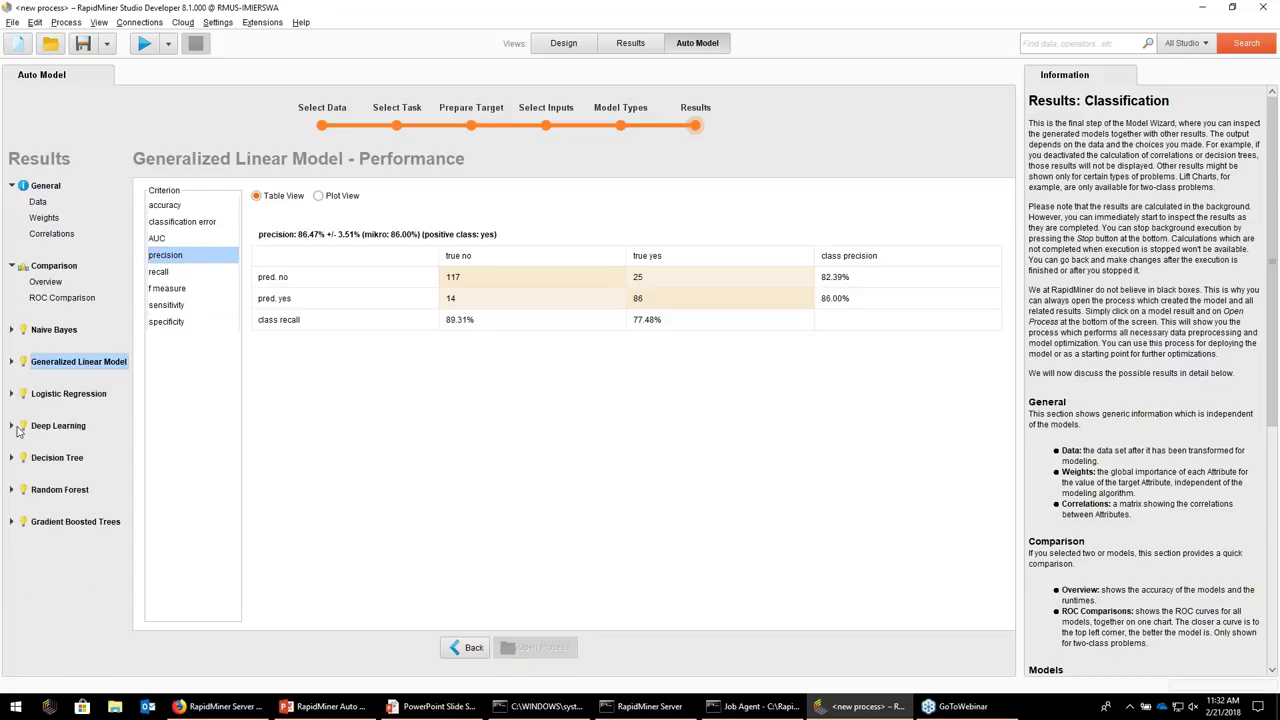
Inspect the Decision Tree model and sort its optimal parameter results by descending performance, highlighting the entry for maximal depth 15
{"action": "left_click", "coordinate": [11, 458]}
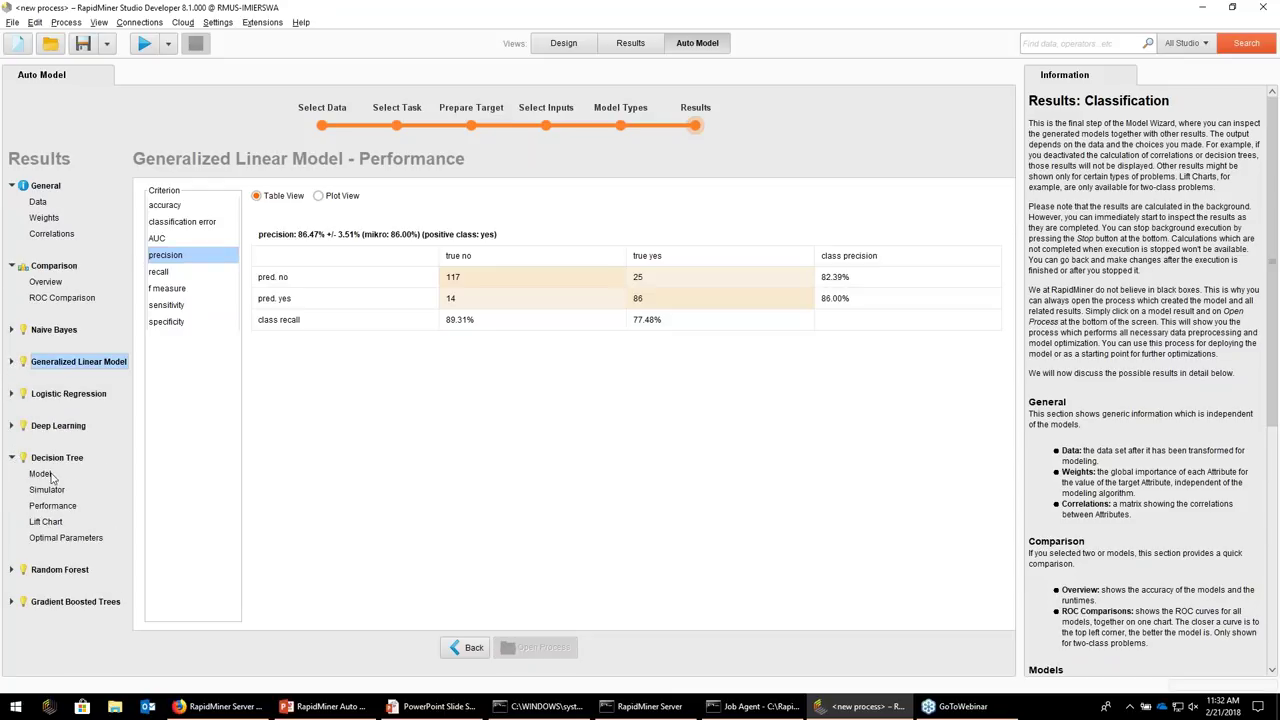
{"action": "left_click", "coordinate": [40, 476]}
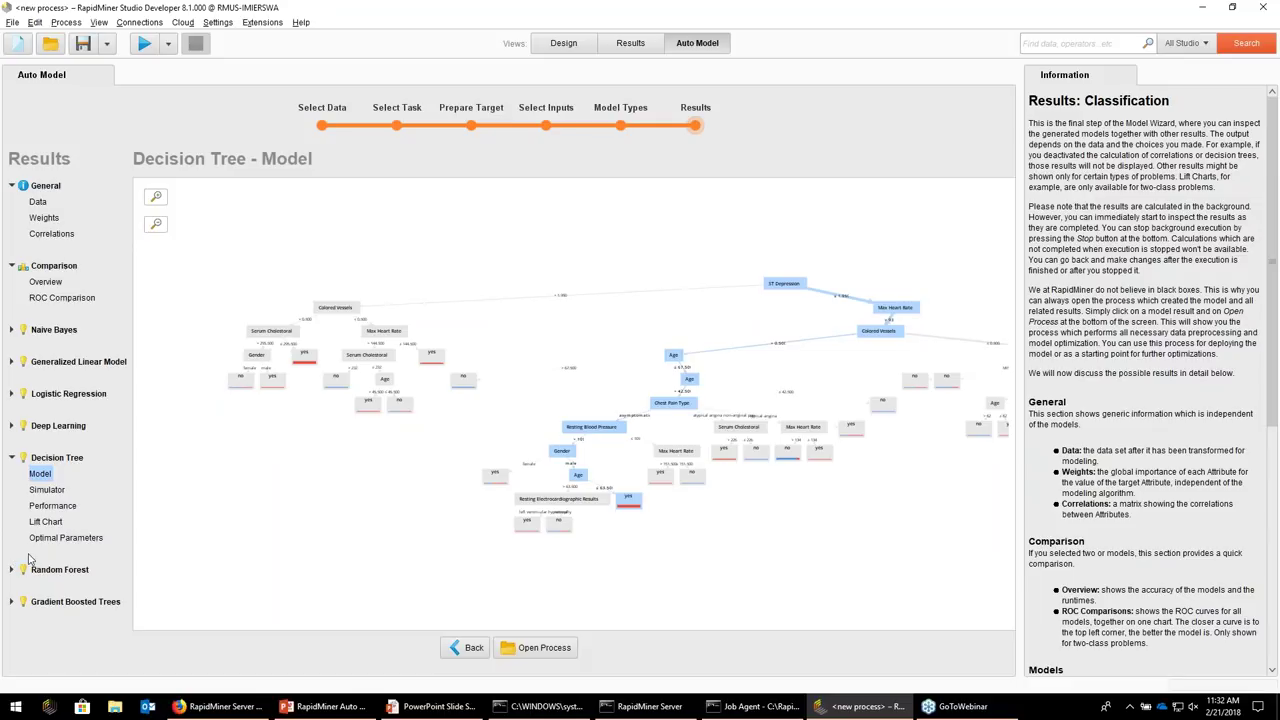
{"action": "left_click", "coordinate": [55, 540]}
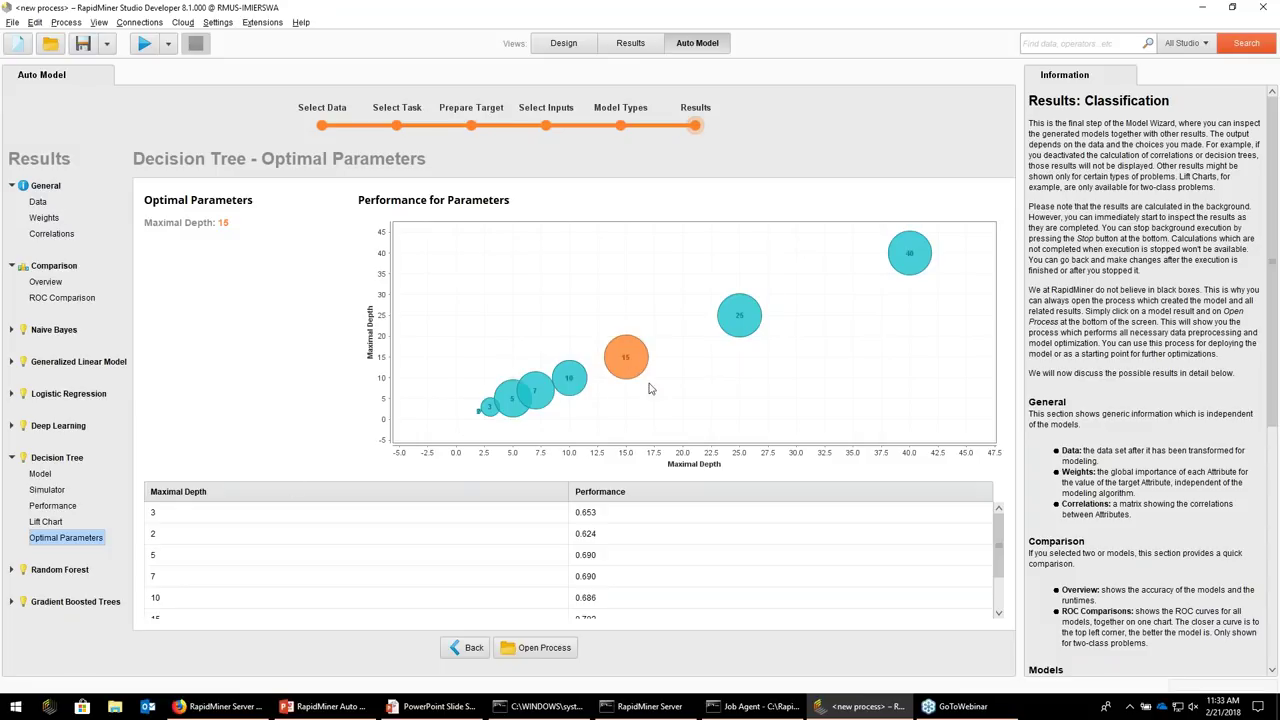
{"action": "left_click", "coordinate": [670, 493]}
{"action": "left_click", "coordinate": [670, 495]}
{"action": "left_click", "coordinate": [625, 517]}
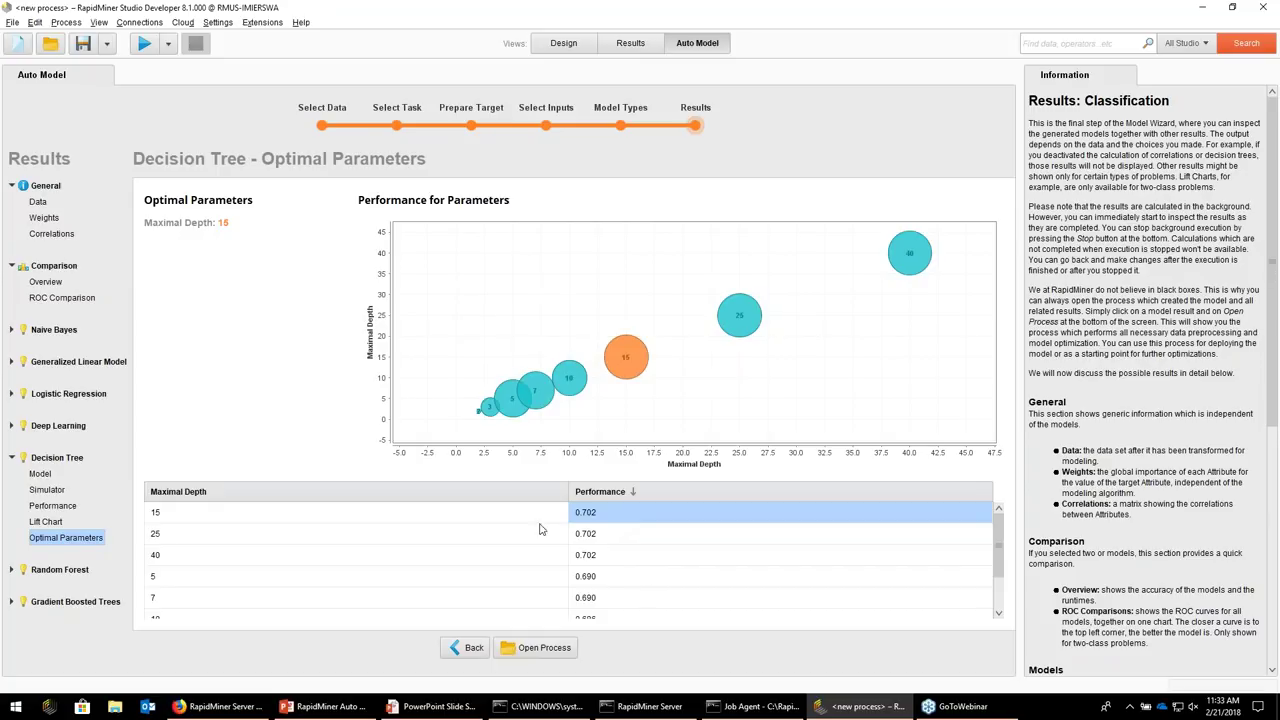
{"action": "left_click", "coordinate": [13, 460]}
Examine the Gradient Boosted Trees' optimal parameters and browse several individual trees of the model, including Tree 27
{"action": "left_click", "coordinate": [12, 523]}
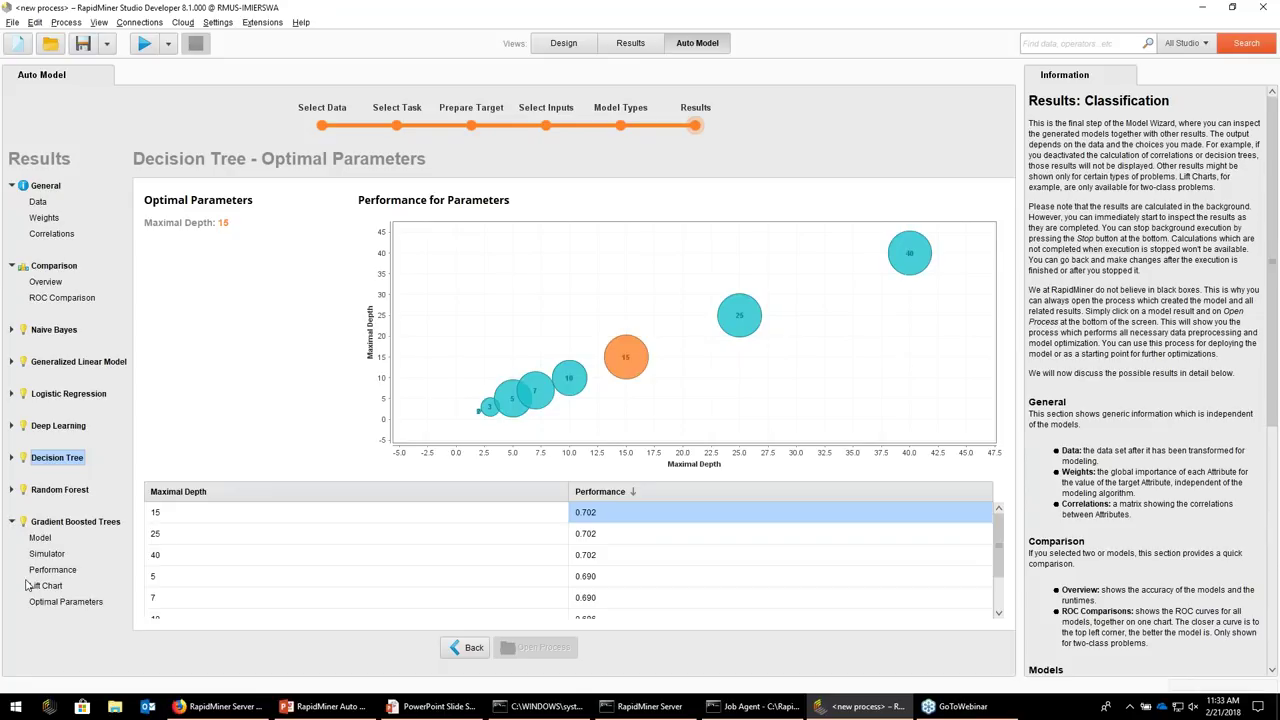
{"action": "left_click", "coordinate": [56, 603]}
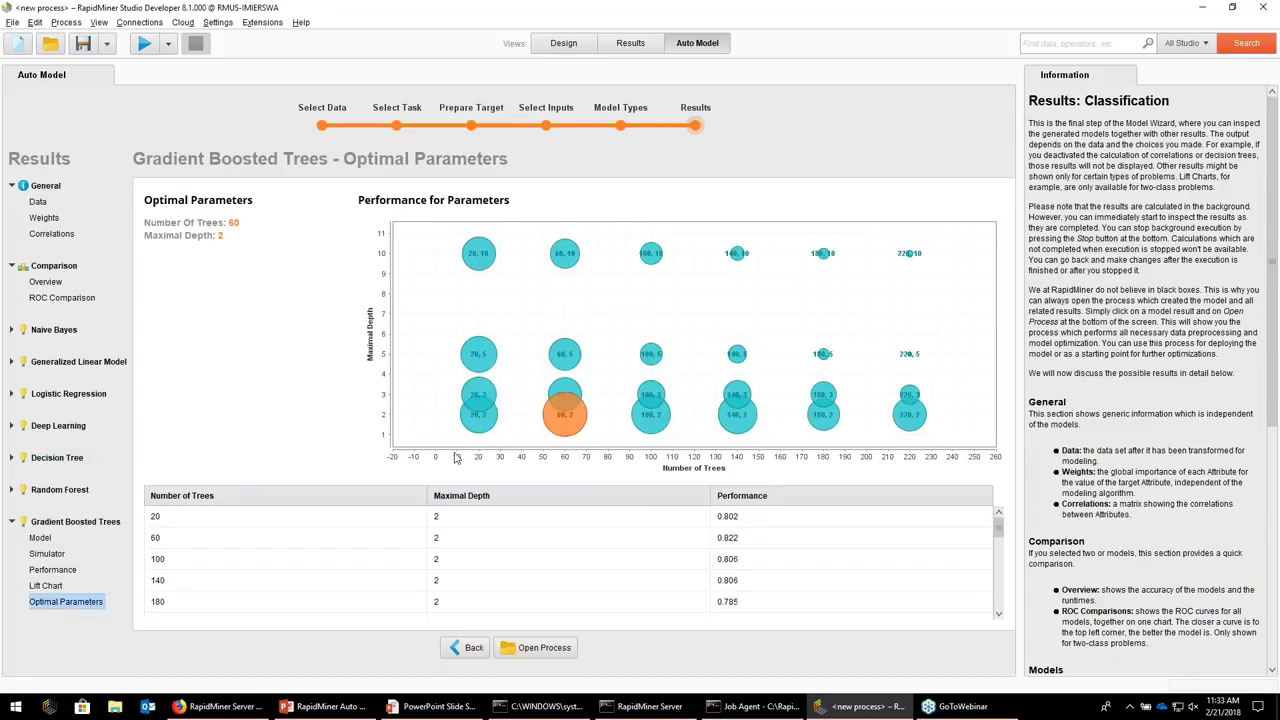
{"action": "left_click", "coordinate": [40, 537]}
{"action": "left_click", "coordinate": [163, 297]}
{"action": "left_click", "coordinate": [164, 358]}
{"action": "left_click", "coordinate": [162, 488]}
{"action": "left_click", "coordinate": [164, 512]}
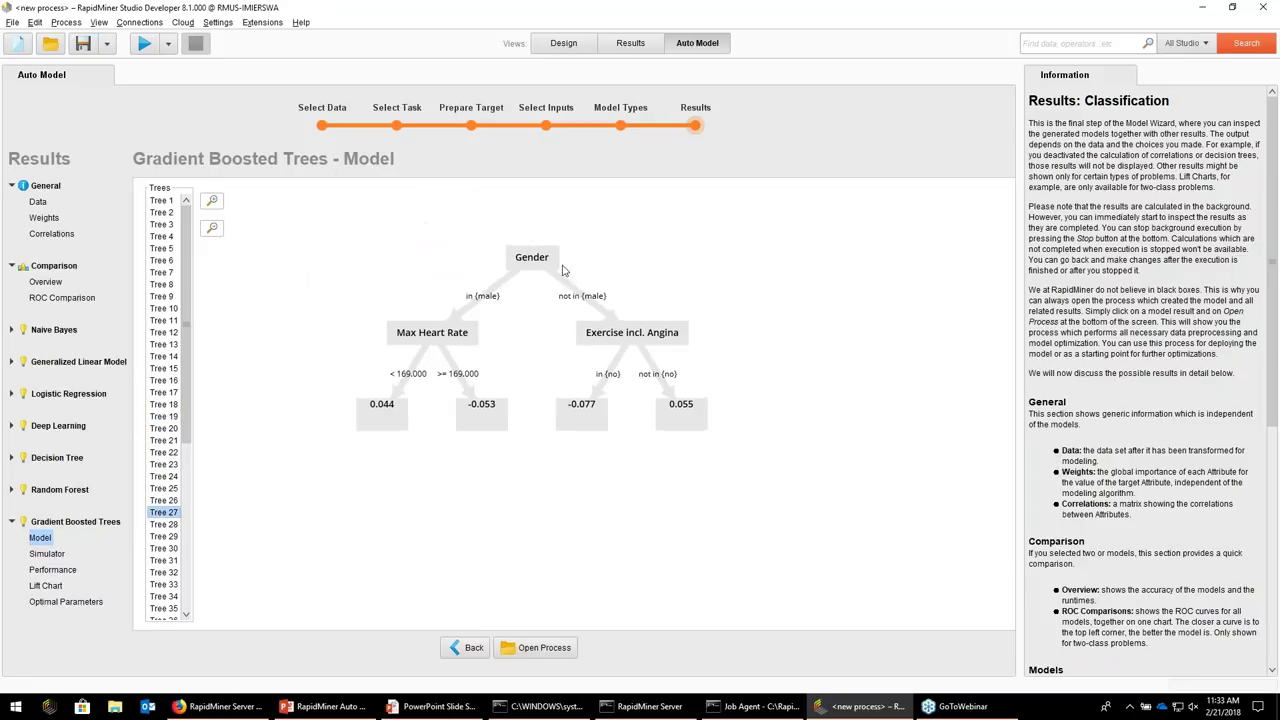
{"action": "left_click", "coordinate": [53, 603]}
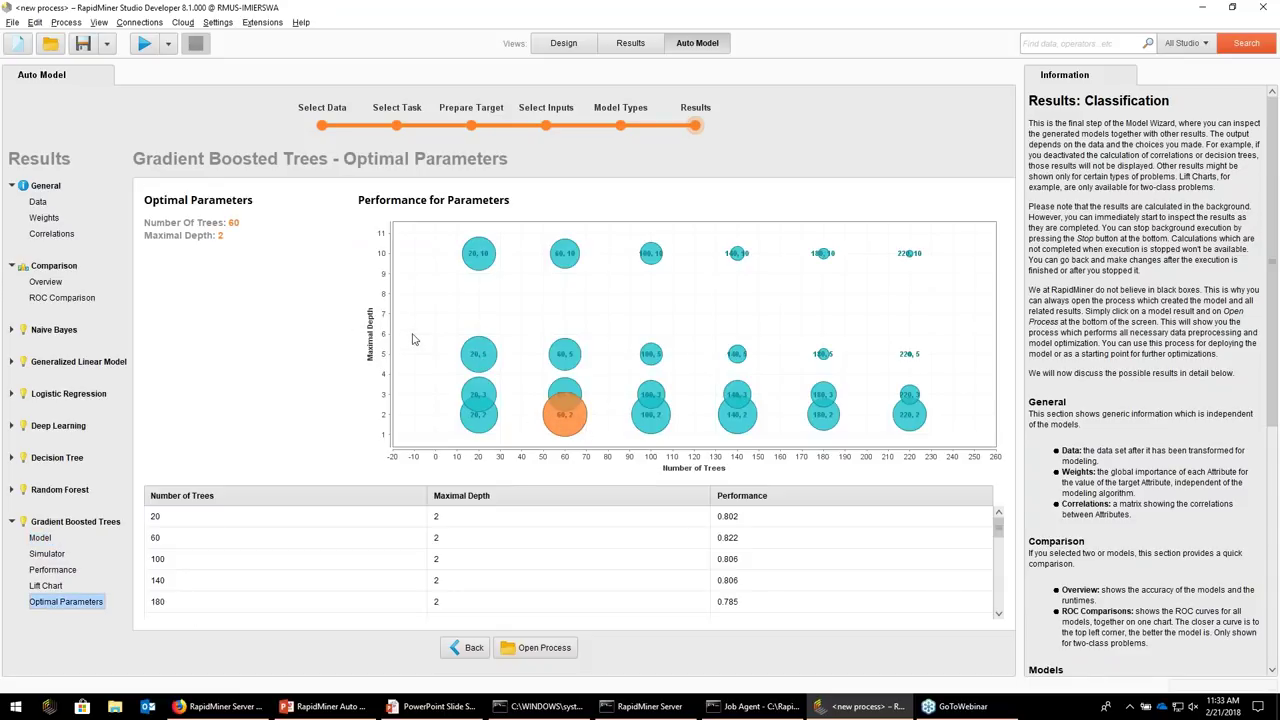
Sort the Gradient Boosted Trees' optimal parameters by performance, and open the process behind the Generalized Linear Model
{"action": "left_click", "coordinate": [838, 502]}
{"action": "left_click", "coordinate": [840, 503]}
{"action": "left_click", "coordinate": [12, 362]}
{"action": "left_click", "coordinate": [40, 378]}
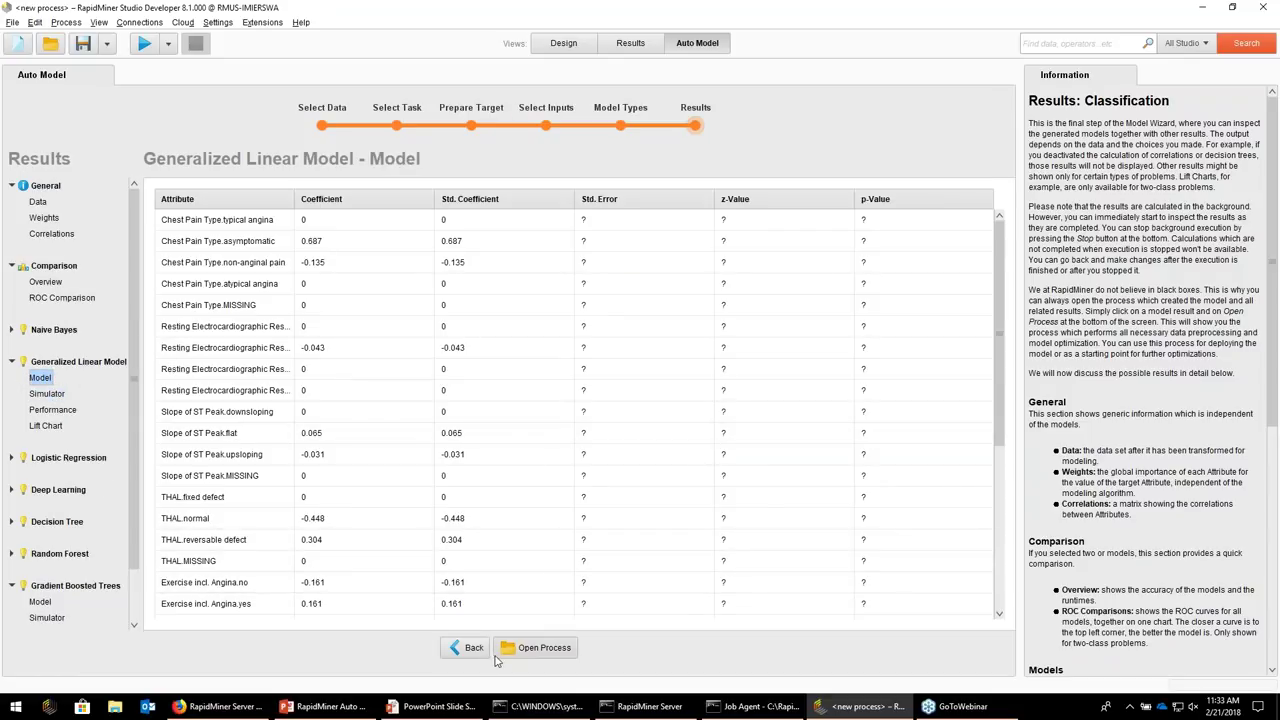
{"action": "left_click", "coordinate": [542, 649]}
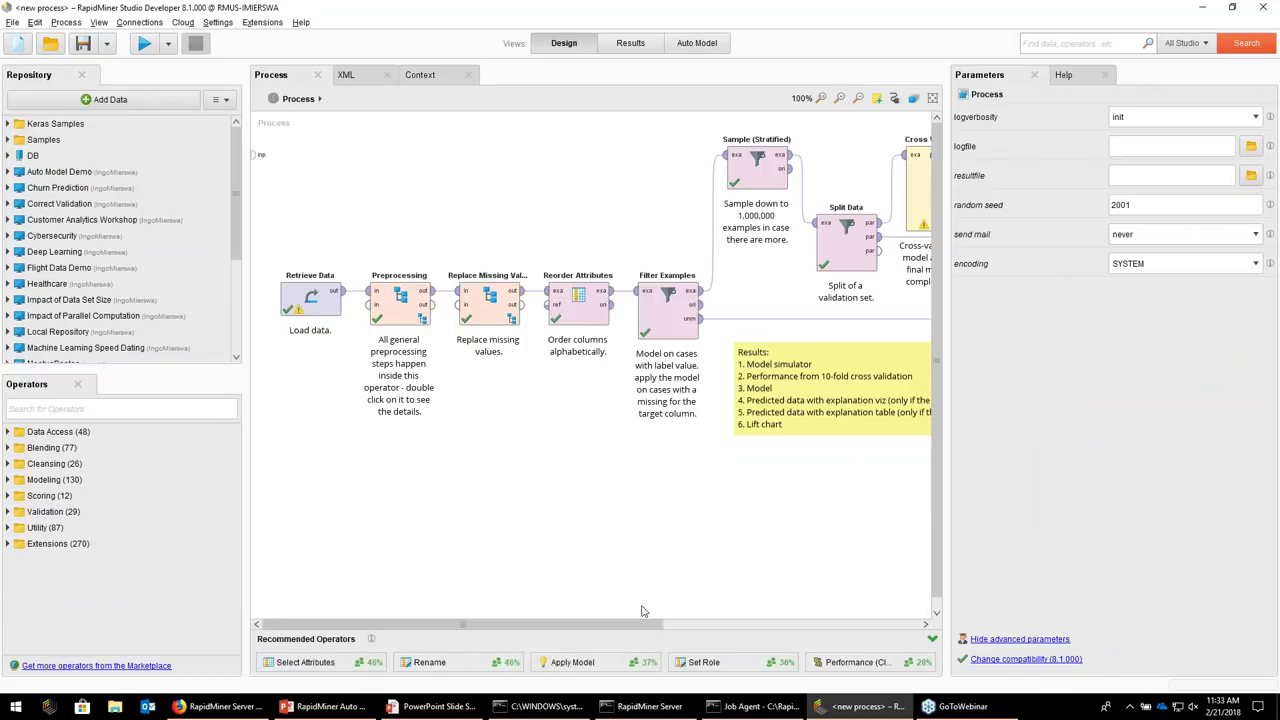
Enlarge the process canvas and examine the Generalized Linear Model workflow from Retrieve Data through to Create Lift Chart
{"action": "left_click_drag", "start_coordinate": [630, 622], "coordinate": [641, 622]}
{"action": "left_click_drag", "start_coordinate": [952, 342], "coordinate": [1145, 342]}
{"action": "left_click_drag", "start_coordinate": [342, 367], "coordinate": [206, 367]}
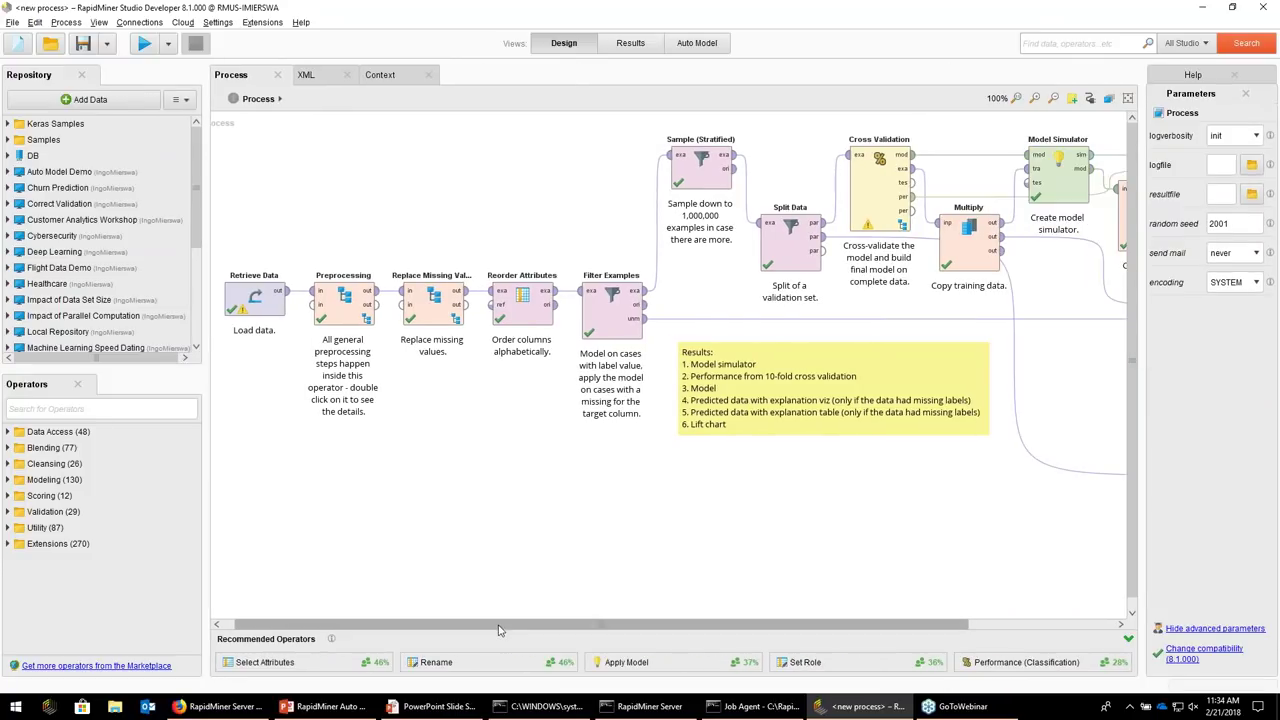
{"action": "left_click_drag", "start_coordinate": [503, 624], "coordinate": [660, 643]}
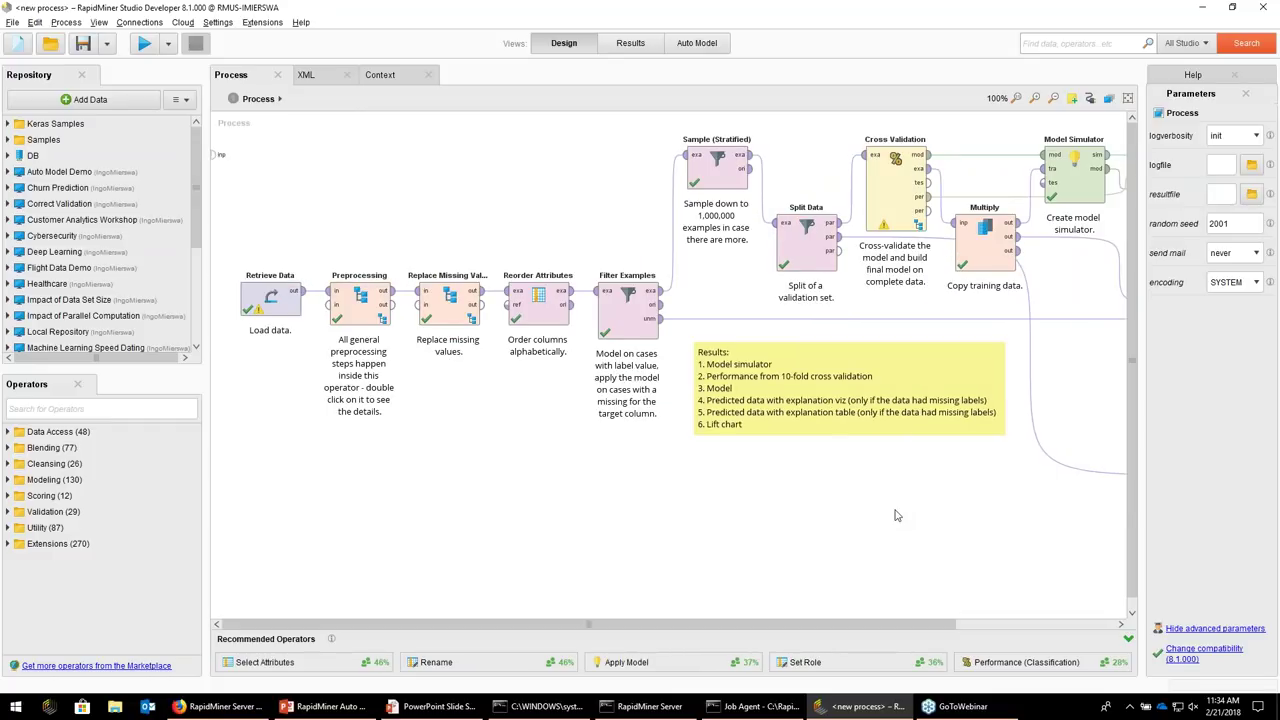
{"action": "left_click_drag", "start_coordinate": [908, 624], "coordinate": [1066, 624]}
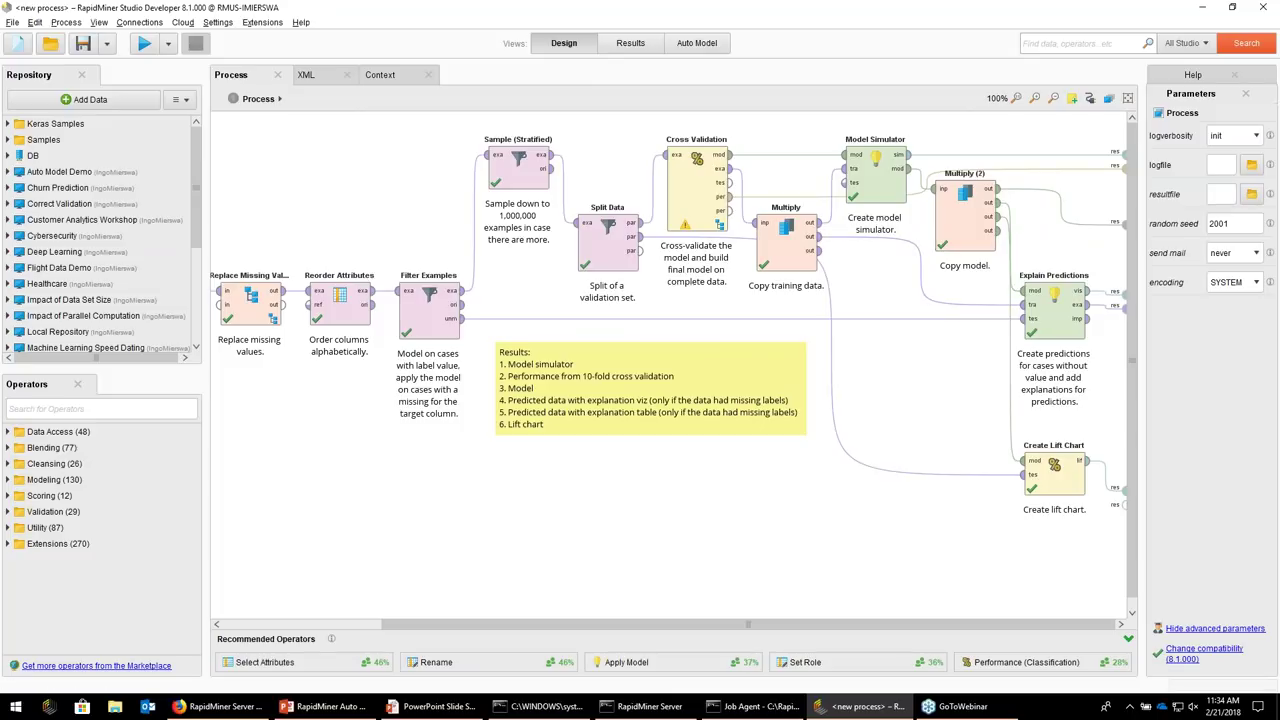
{"action": "left_click_drag", "start_coordinate": [1021, 621], "coordinate": [855, 621]}
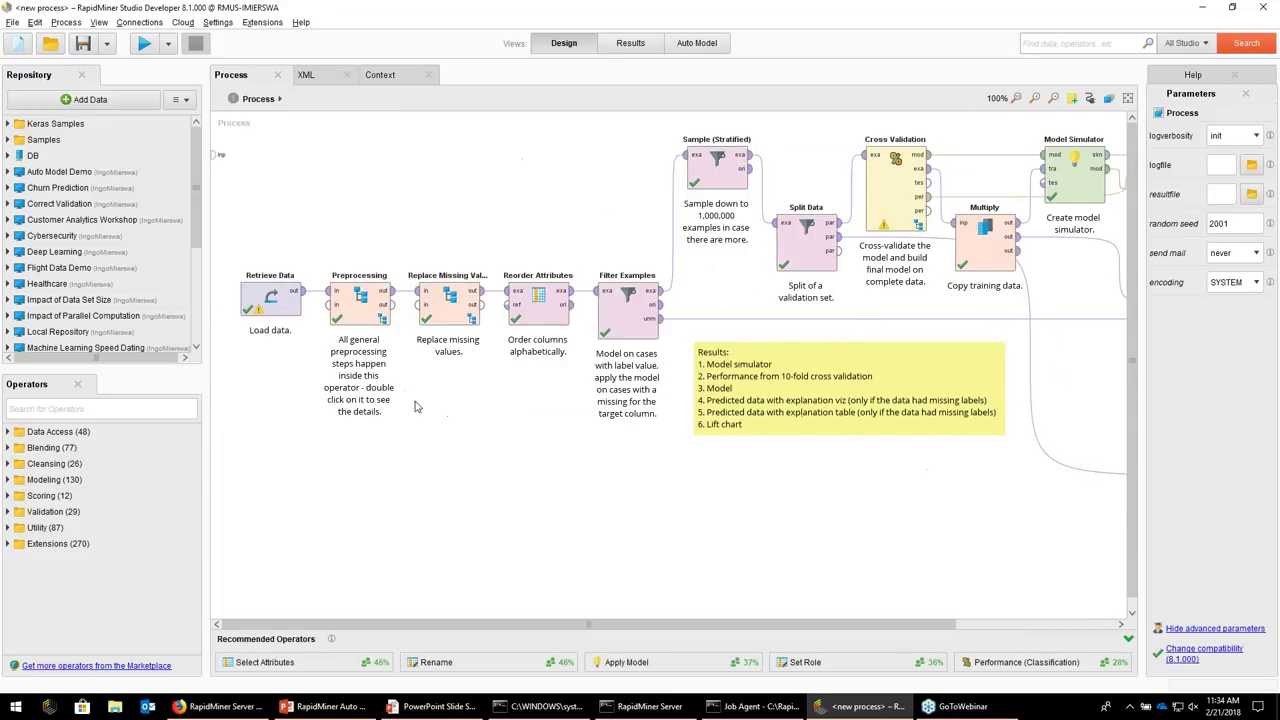
Inspect the Retrieve Data entry, the Preprocessing subprocess, Replace Missing Values and the Cross Validation parameters
{"action": "left_click", "coordinate": [291, 305]}
{"action": "left_click_drag", "start_coordinate": [1138, 340], "coordinate": [1001, 323]}
{"action": "left_click", "coordinate": [1188, 116]}
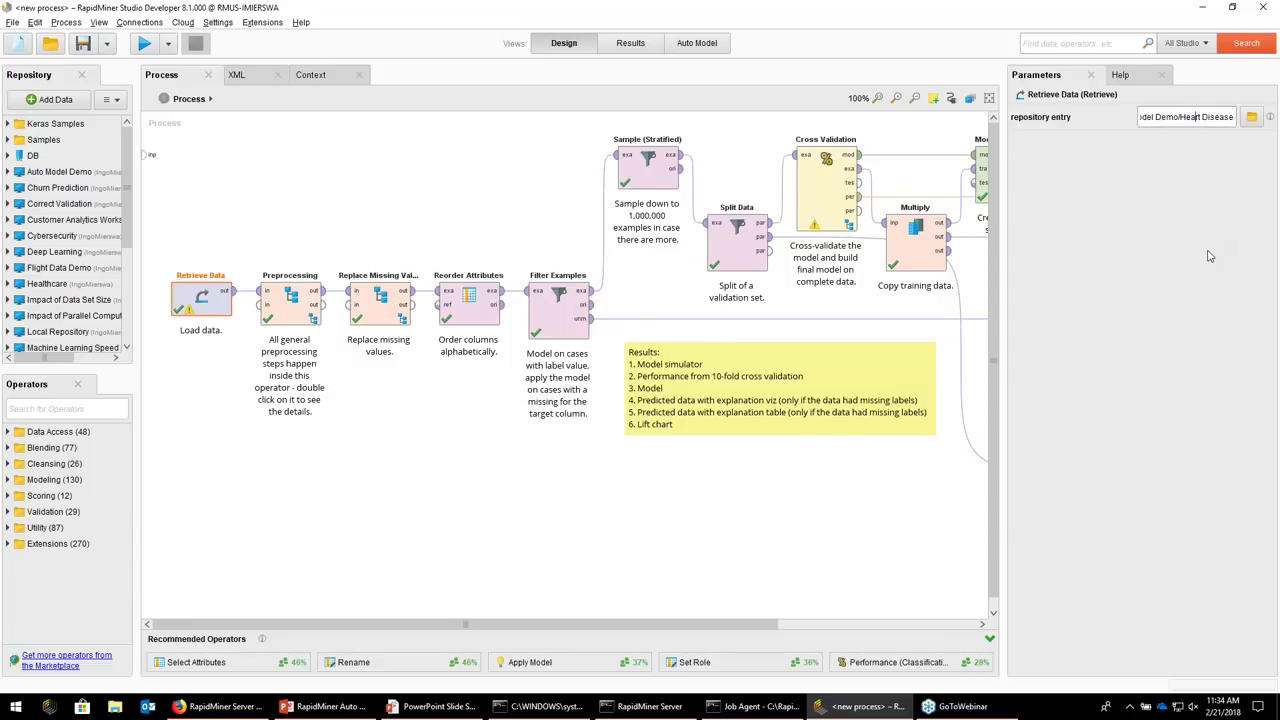
{"action": "left_click", "coordinate": [291, 305]}
{"action": "double_click", "coordinate": [289, 307]}
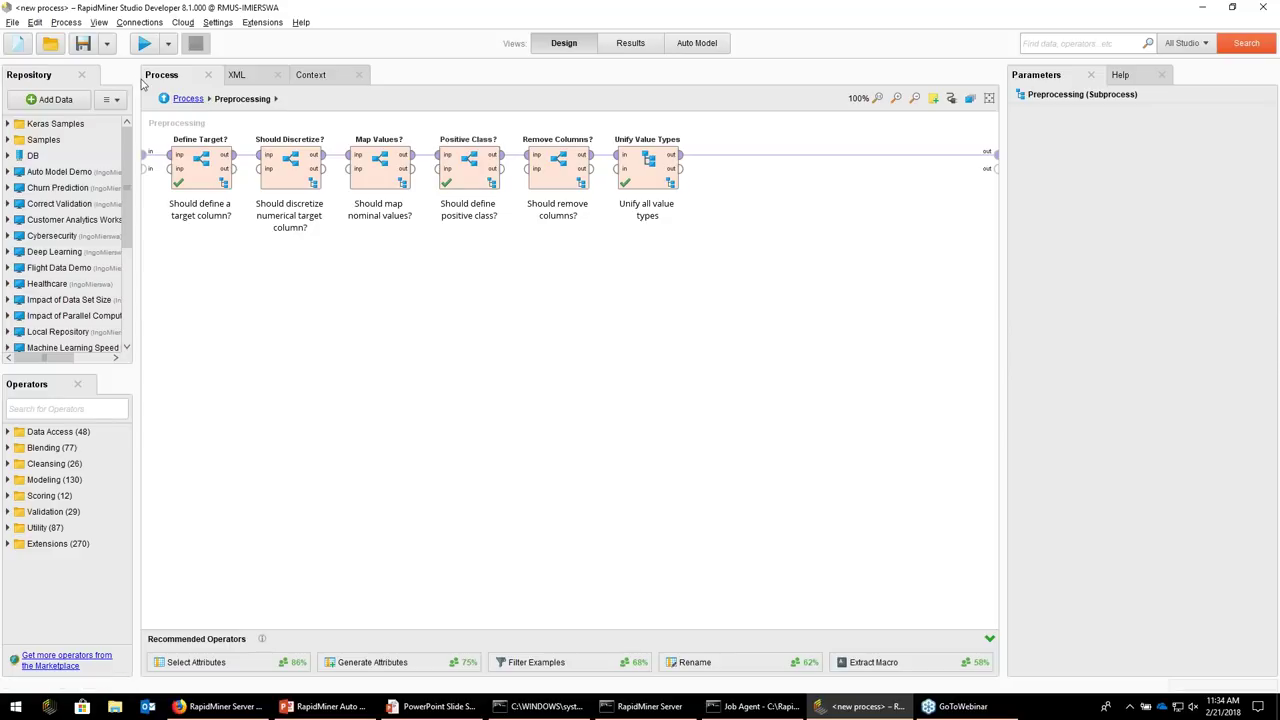
{"action": "left_click", "coordinate": [188, 99]}
{"action": "left_click", "coordinate": [379, 301]}
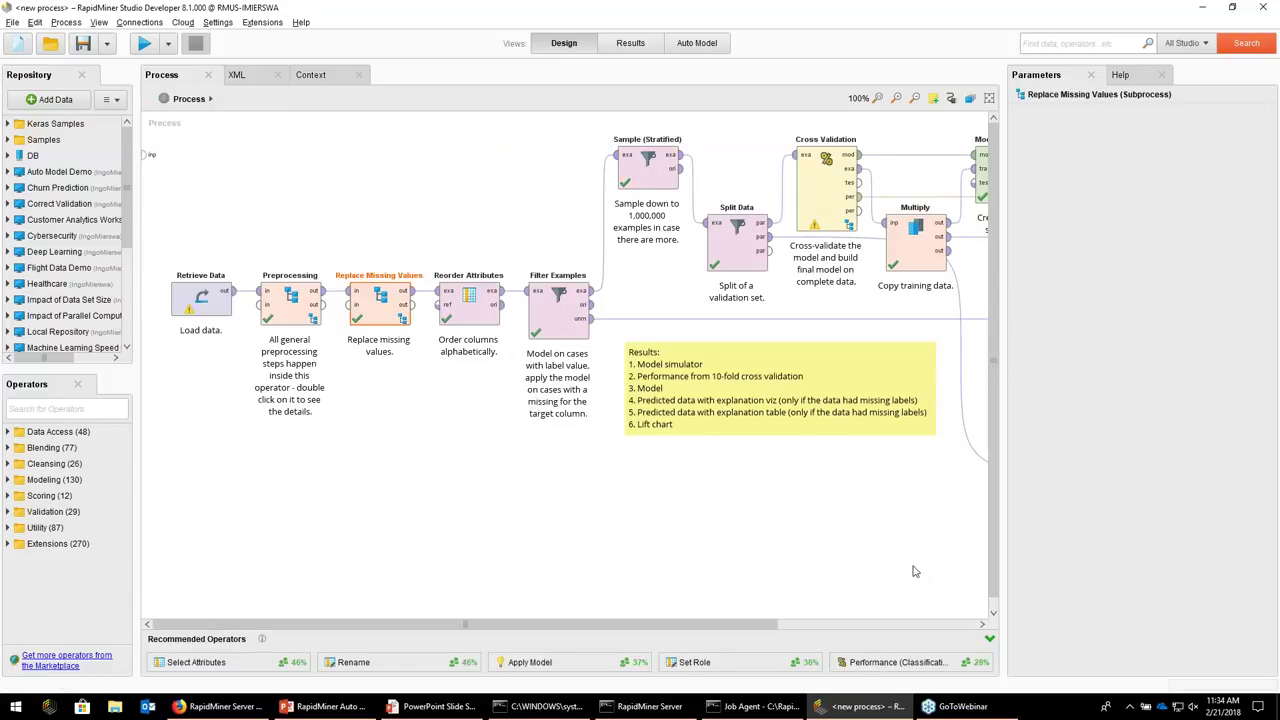
{"action": "left_click", "coordinate": [825, 205]}
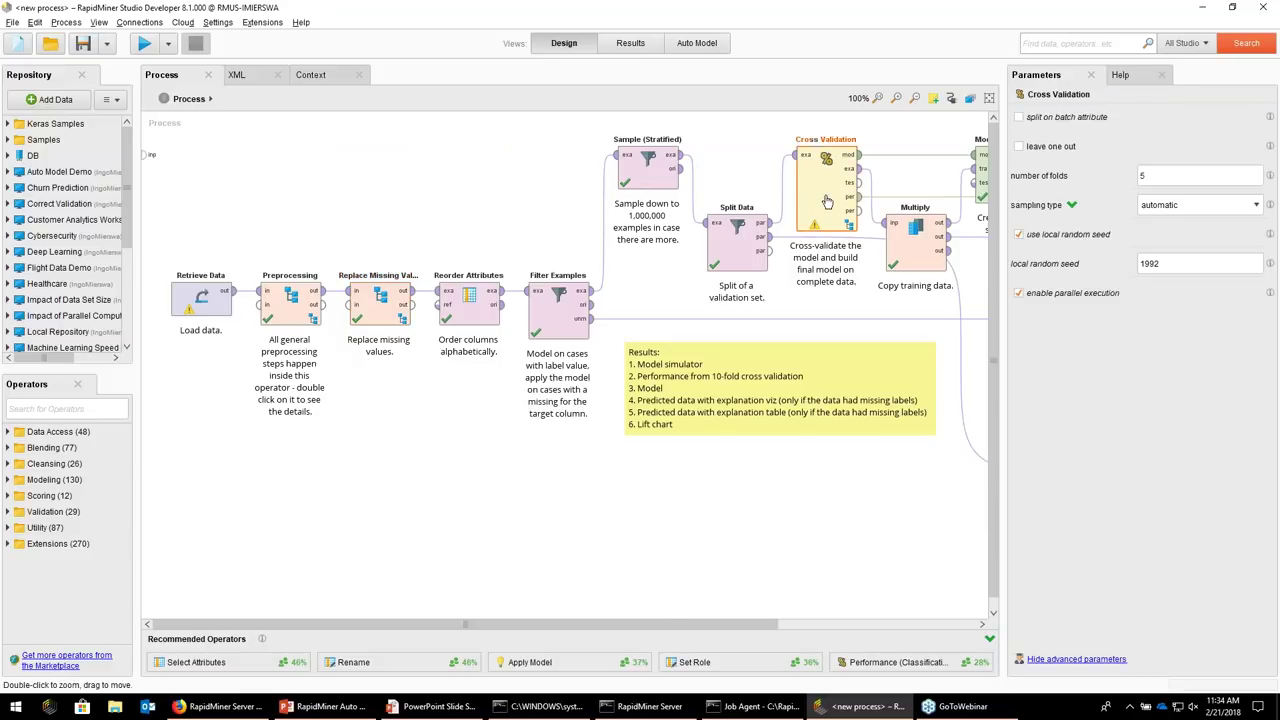
Run the Generalized Linear Model process and examine its precision in the performance results
{"action": "left_click", "coordinate": [144, 43]}
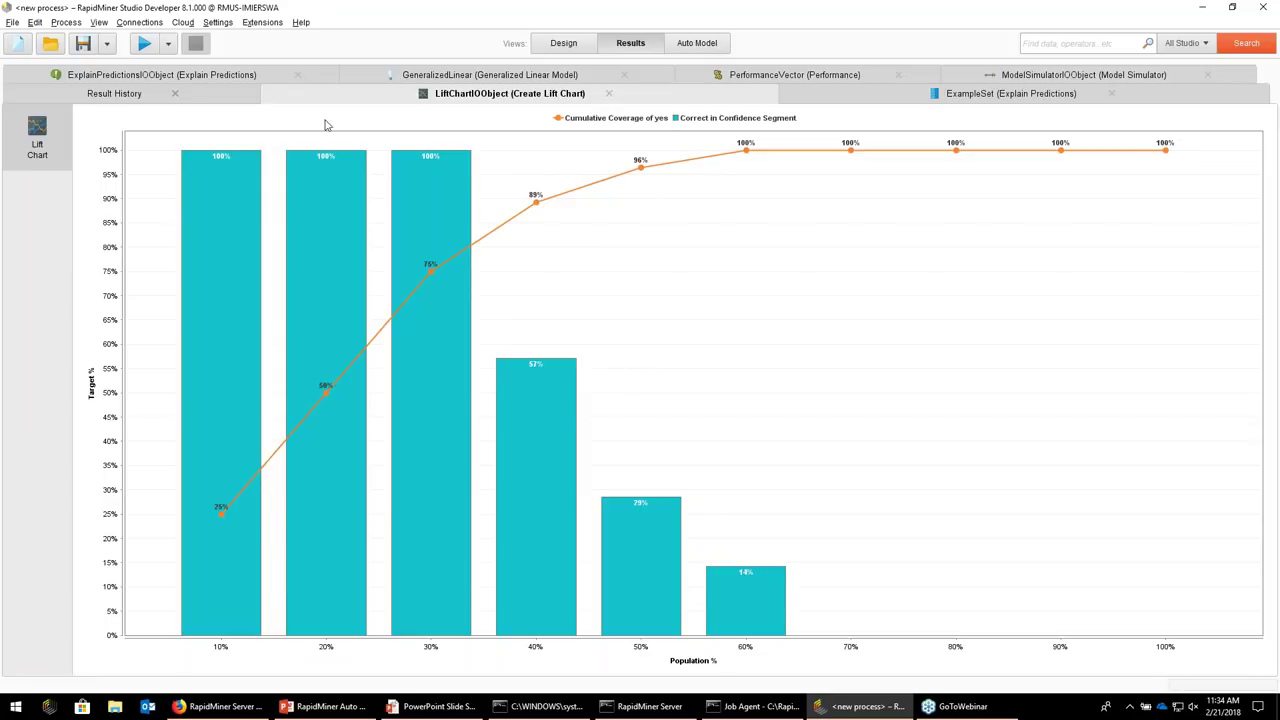
{"action": "left_click", "coordinate": [505, 76]}
{"action": "left_click", "coordinate": [758, 95]}
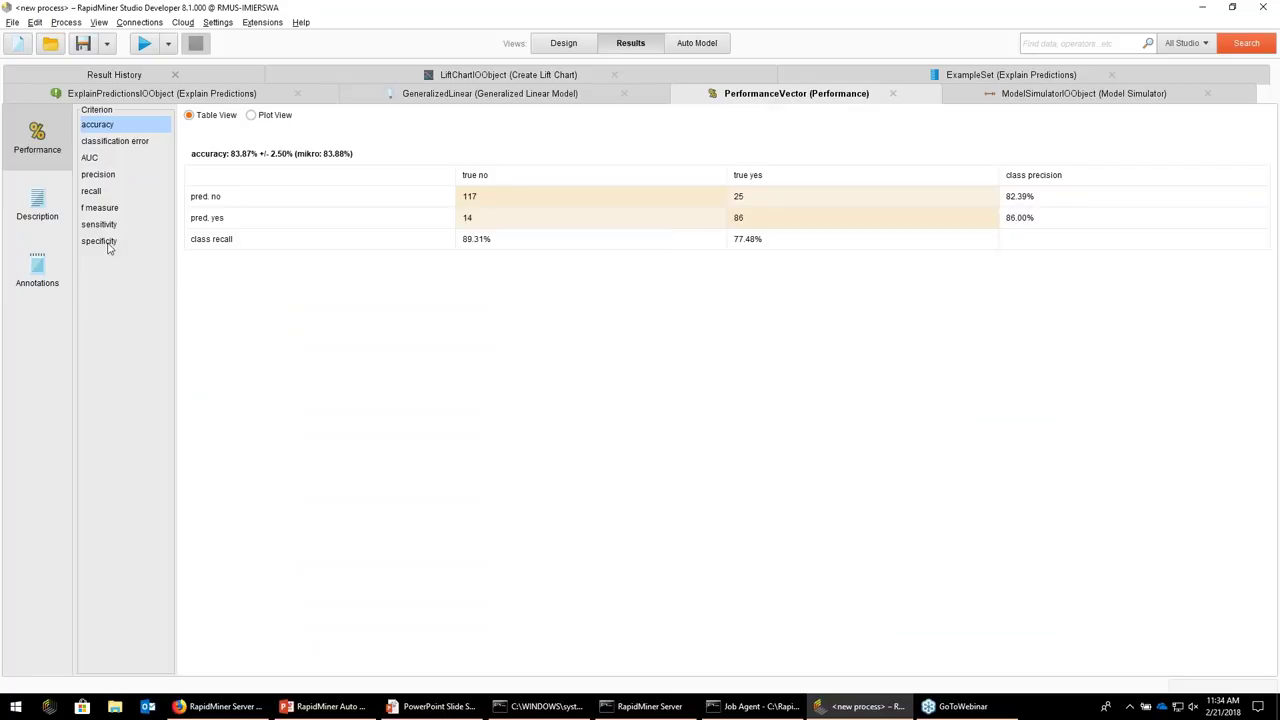
{"action": "left_click", "coordinate": [99, 176]}
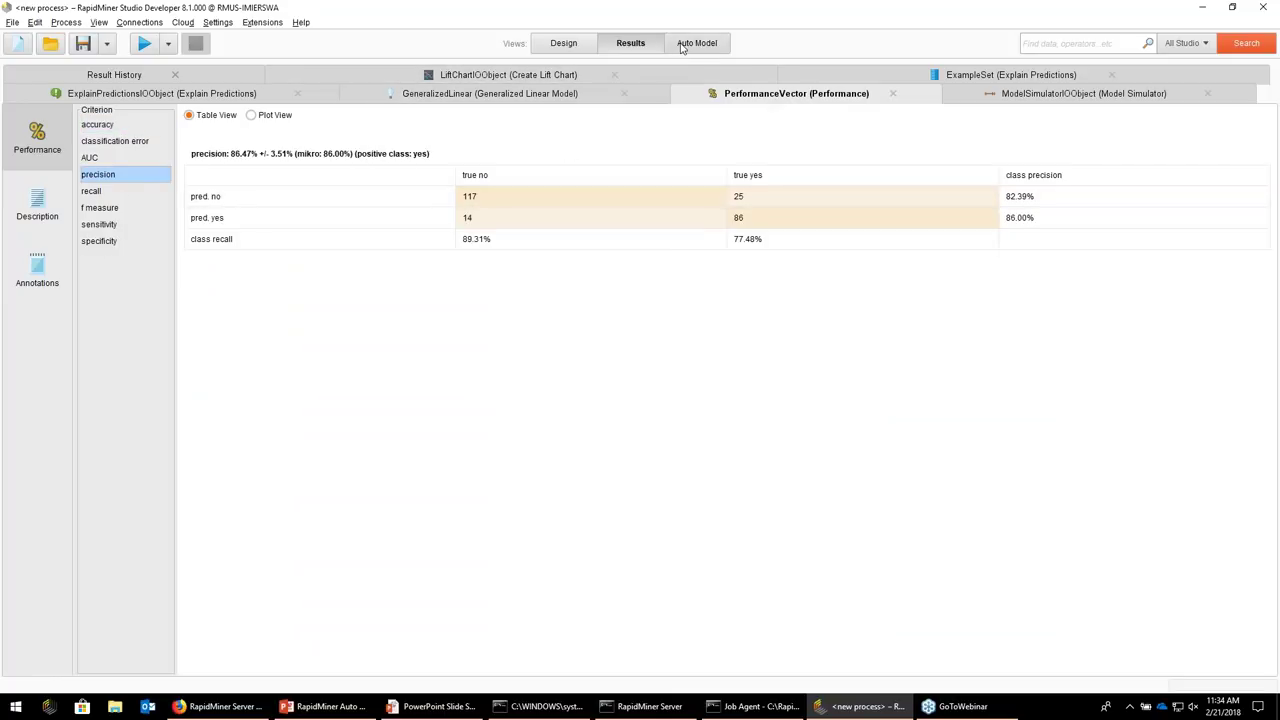
Review the remaining operators of the process design, and return to the Auto Model results
{"action": "left_click", "coordinate": [564, 44]}
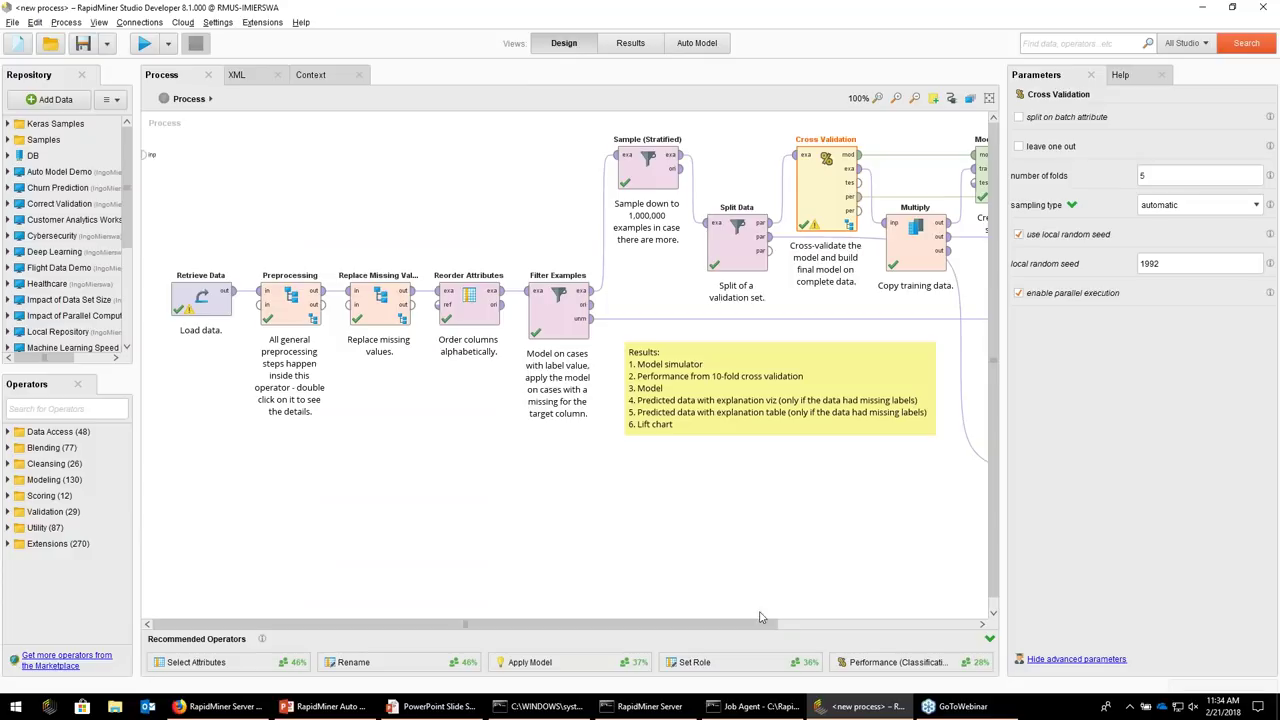
{"action": "left_click_drag", "start_coordinate": [760, 617], "coordinate": [471, 591]}
{"action": "left_click_drag", "start_coordinate": [610, 624], "coordinate": [900, 671]}
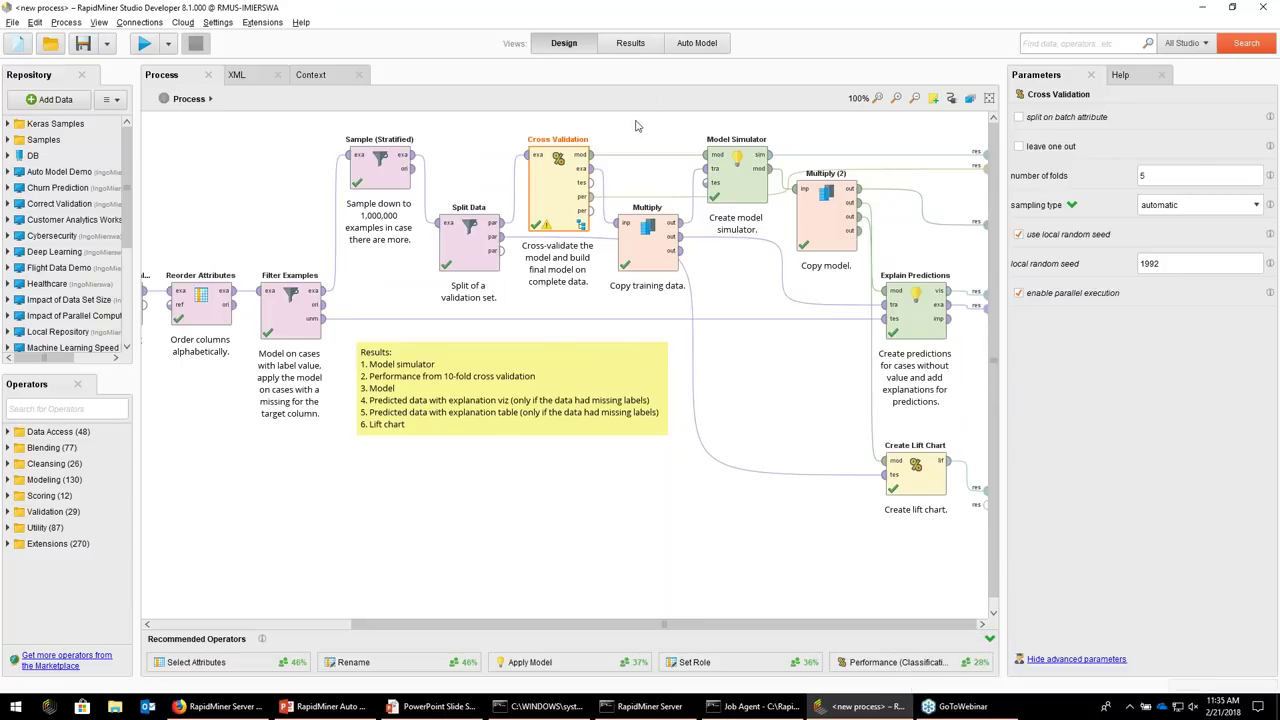
{"action": "left_click", "coordinate": [697, 43]}
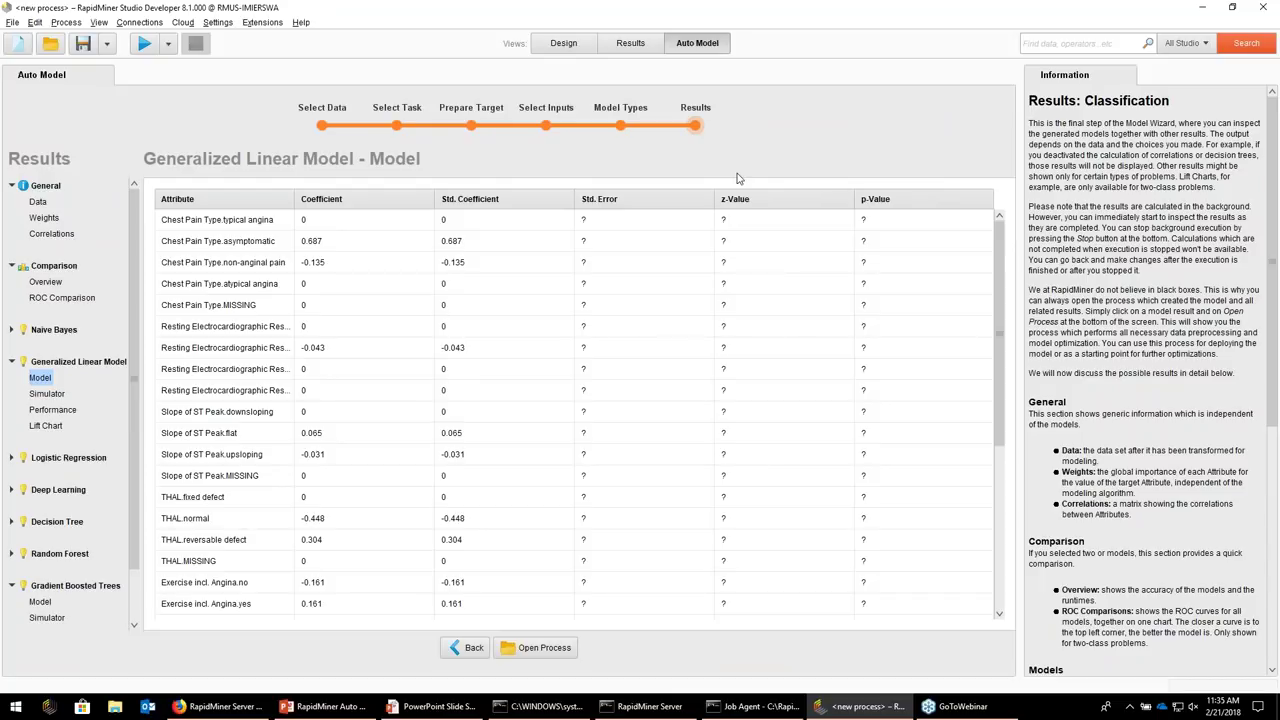
{"action": "key", "text": "alt+Tab"}
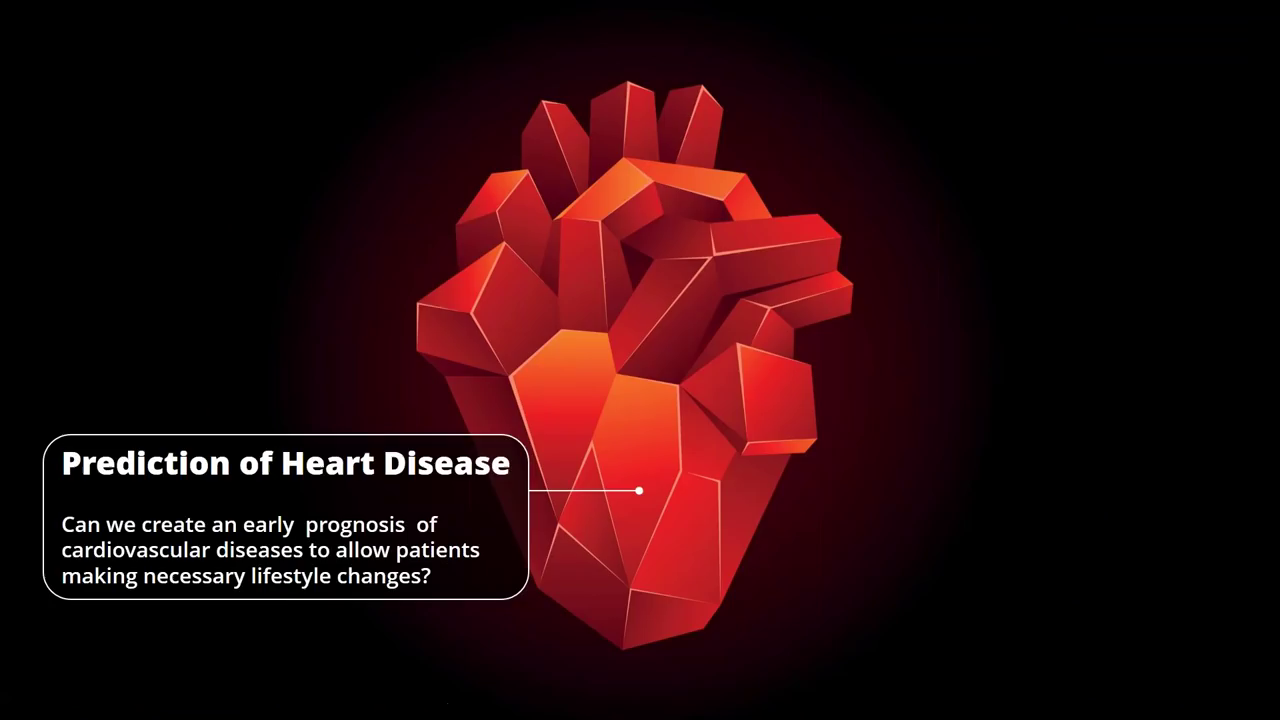
{"action": "key", "text": "Right"}
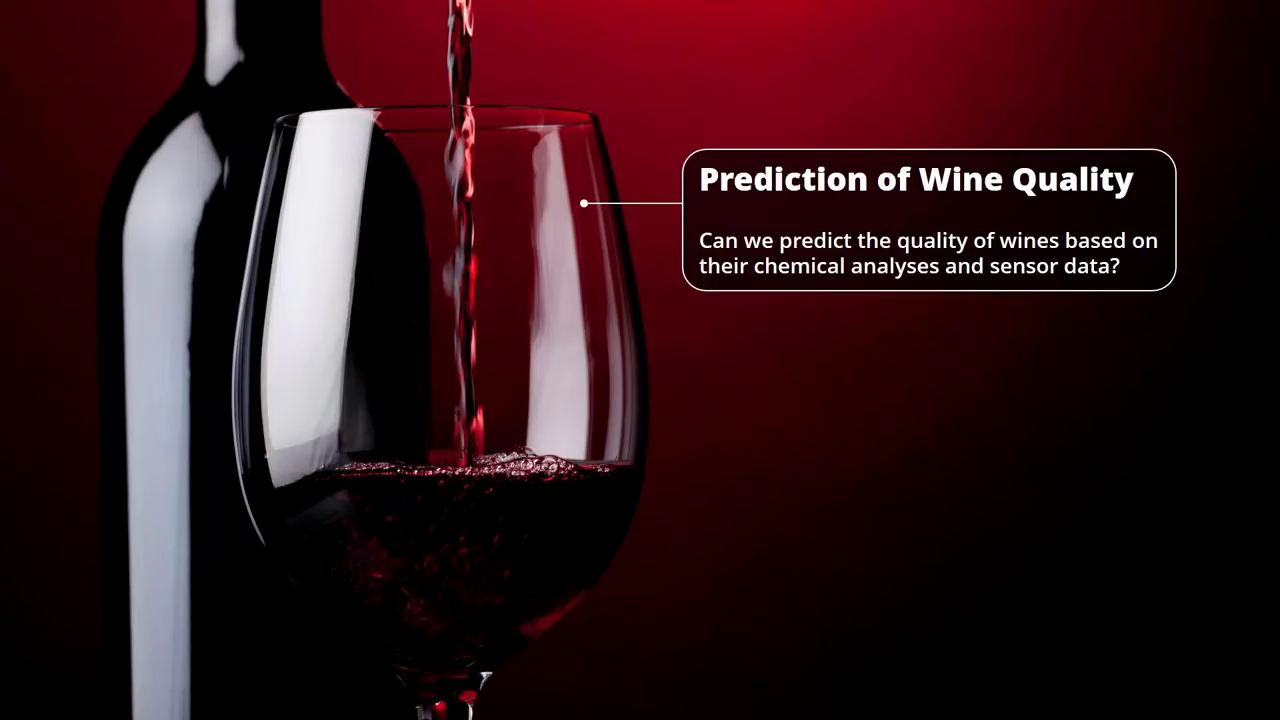
{"action": "key", "text": "alt+Tab"}
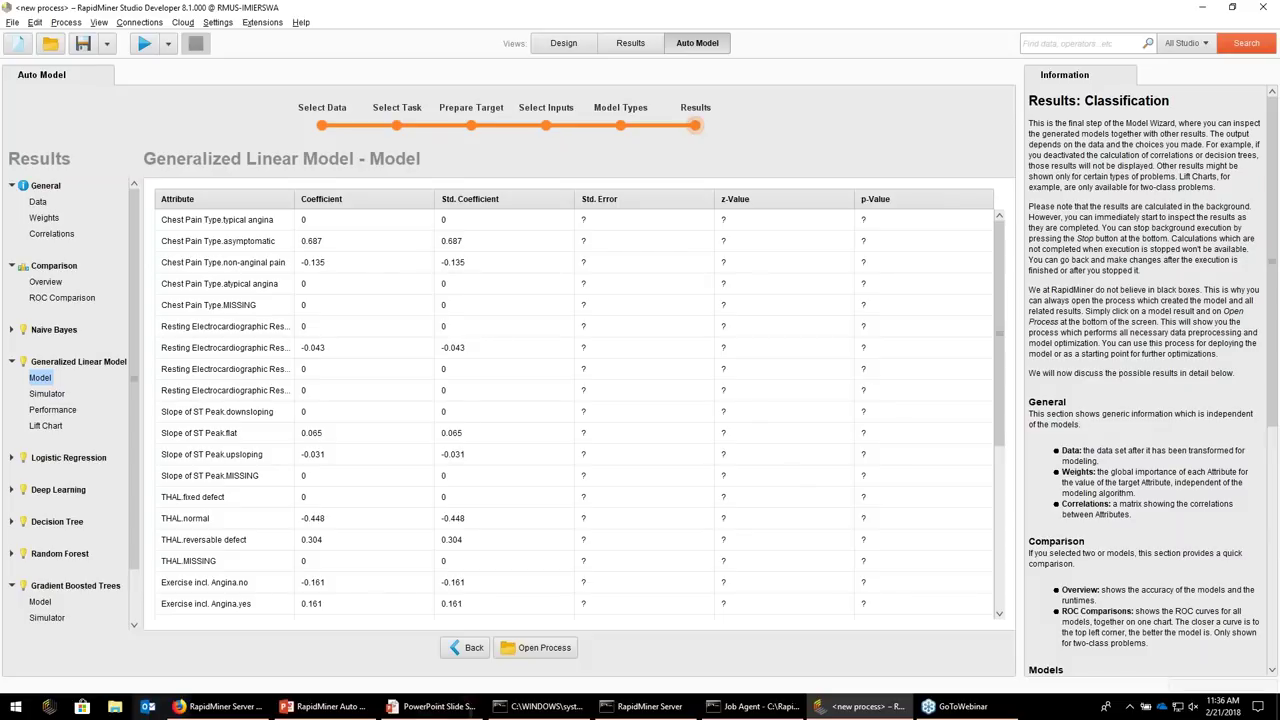
Return to Auto Model's data selection and choose the Wine Numerical data set from Auto Model Demo
{"action": "left_click", "coordinate": [458, 648]}
{"action": "left_click", "coordinate": [462, 648]}
{"action": "left_click", "coordinate": [465, 648]}
{"action": "left_click", "coordinate": [470, 648]}
{"action": "left_click", "coordinate": [472, 648]}
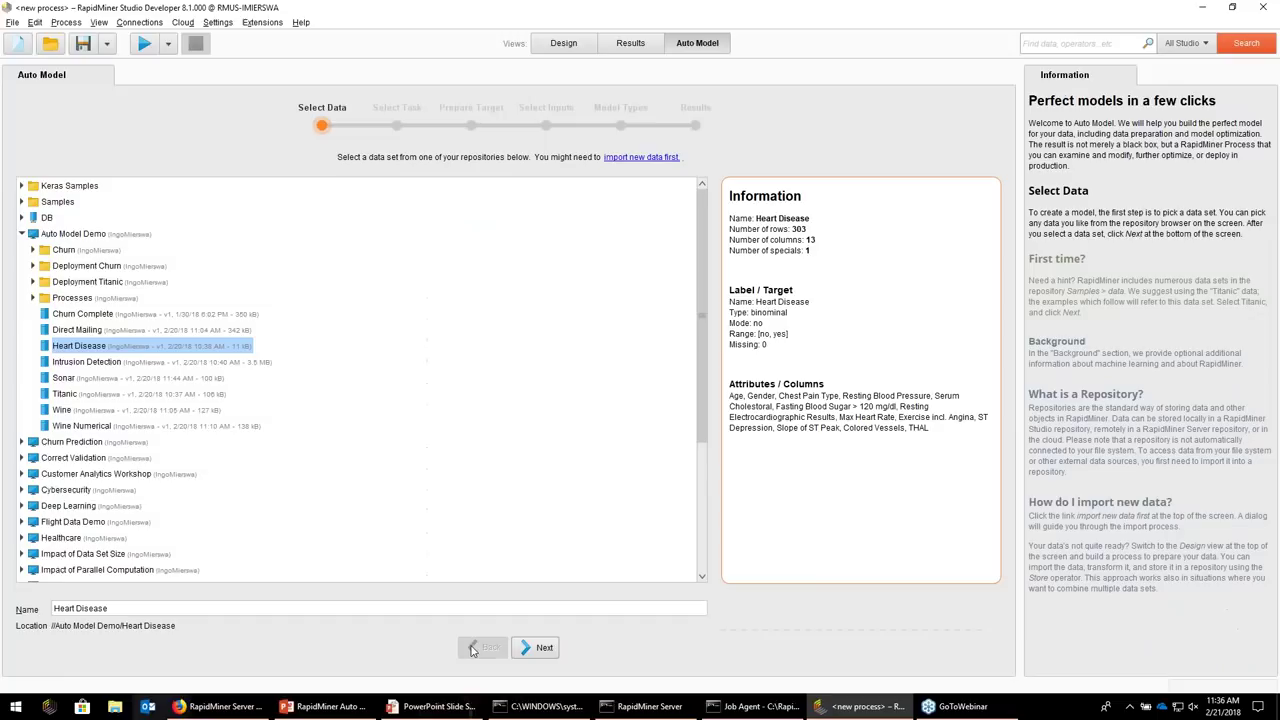
{"action": "left_click", "coordinate": [98, 427]}
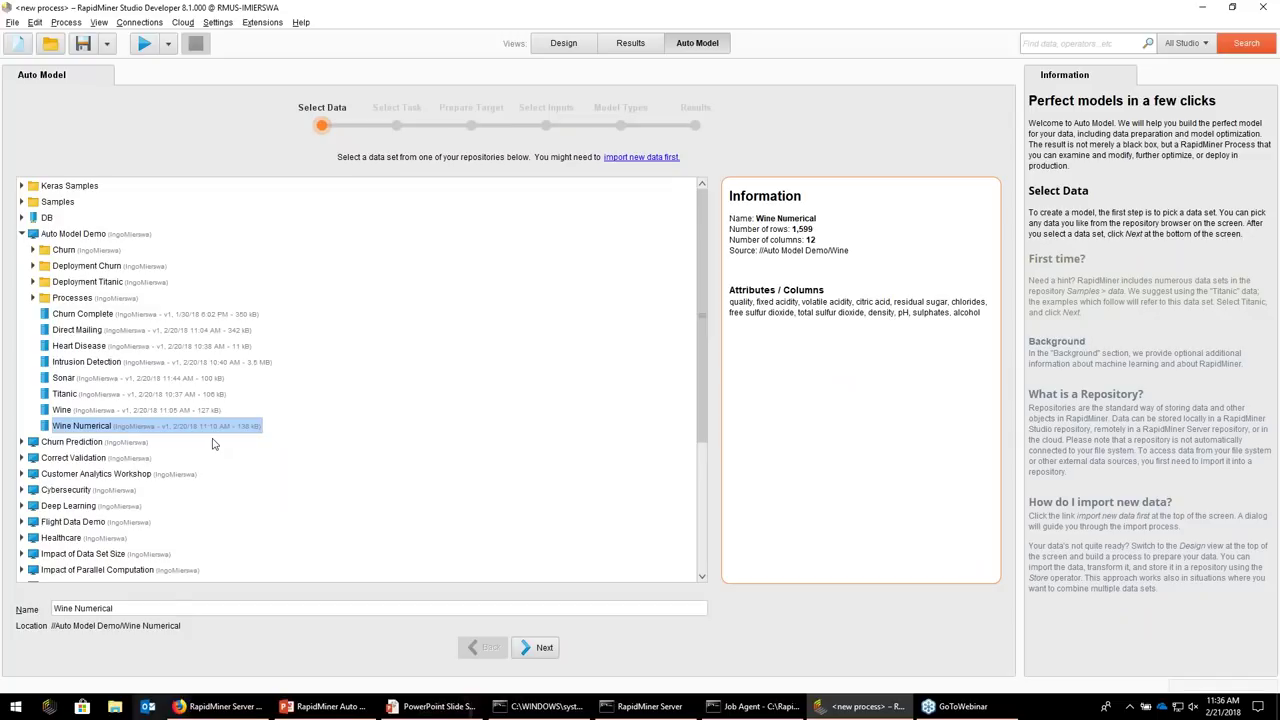
{"action": "left_click", "coordinate": [537, 648]}
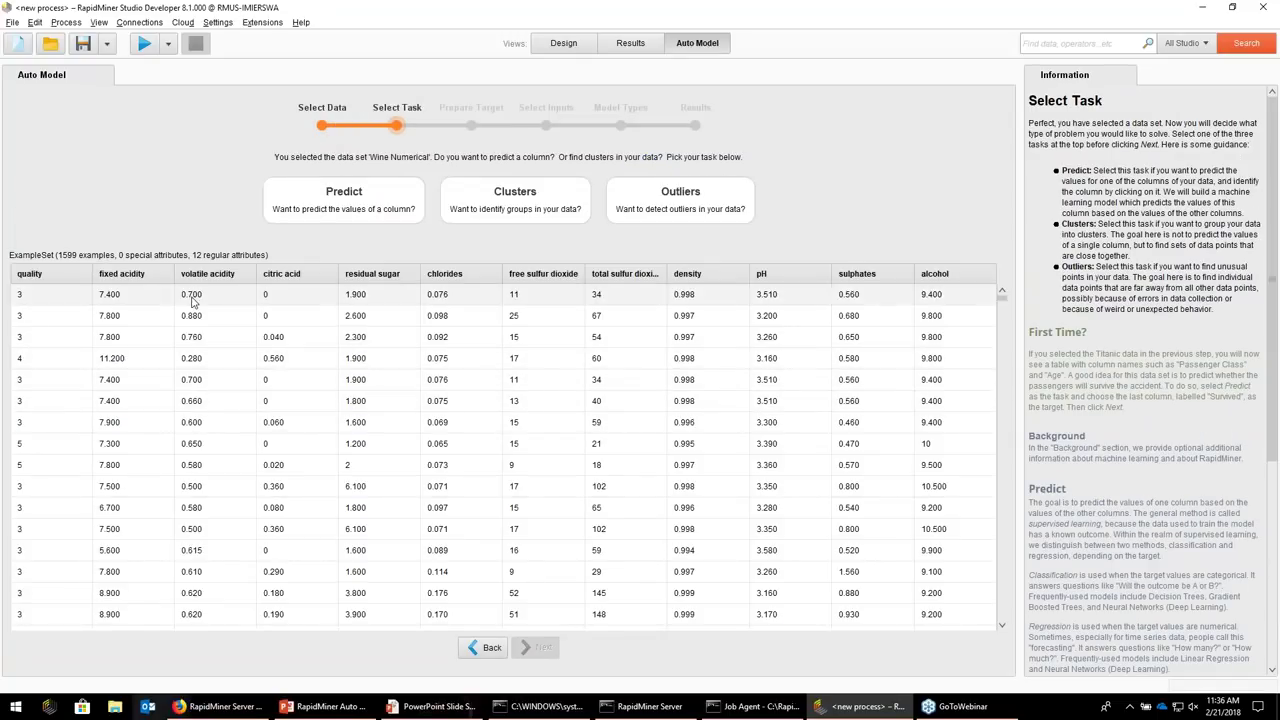
Choose quality as the column to predict and keep it as a numerical target without turning it into classification
{"action": "left_click", "coordinate": [69, 316]}
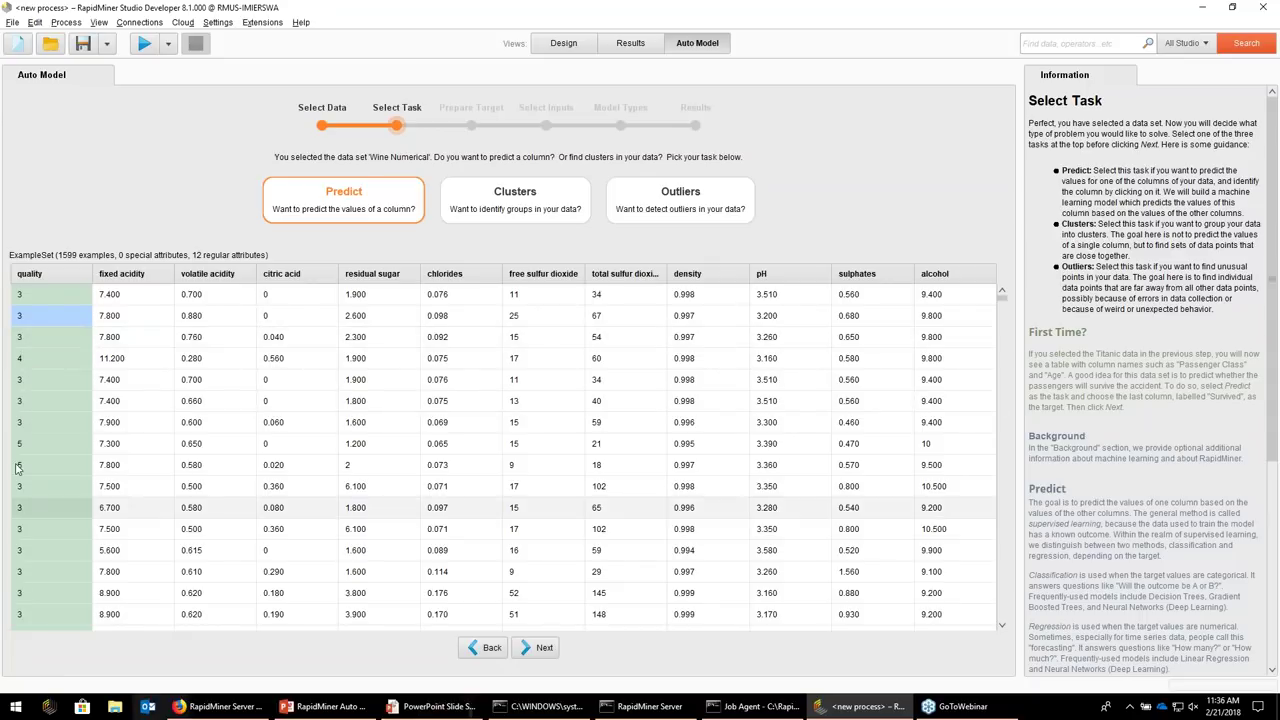
{"action": "left_click", "coordinate": [546, 650]}
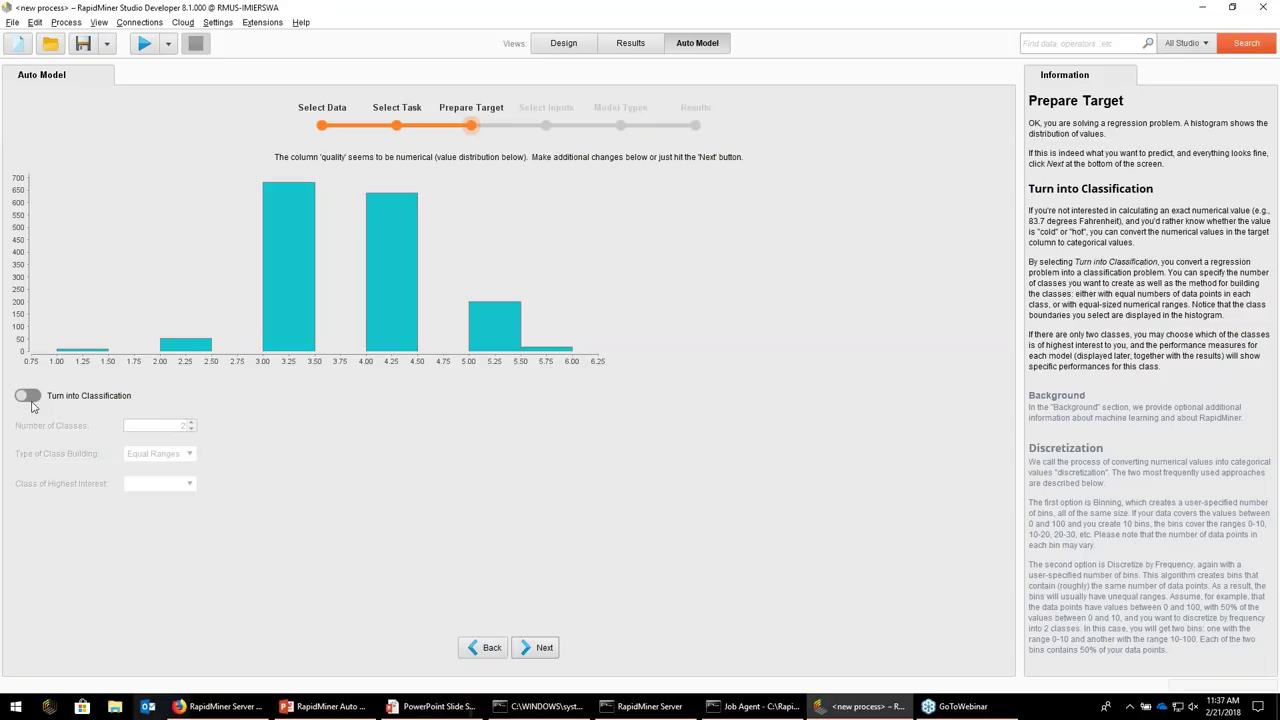
{"action": "left_click", "coordinate": [530, 647]}
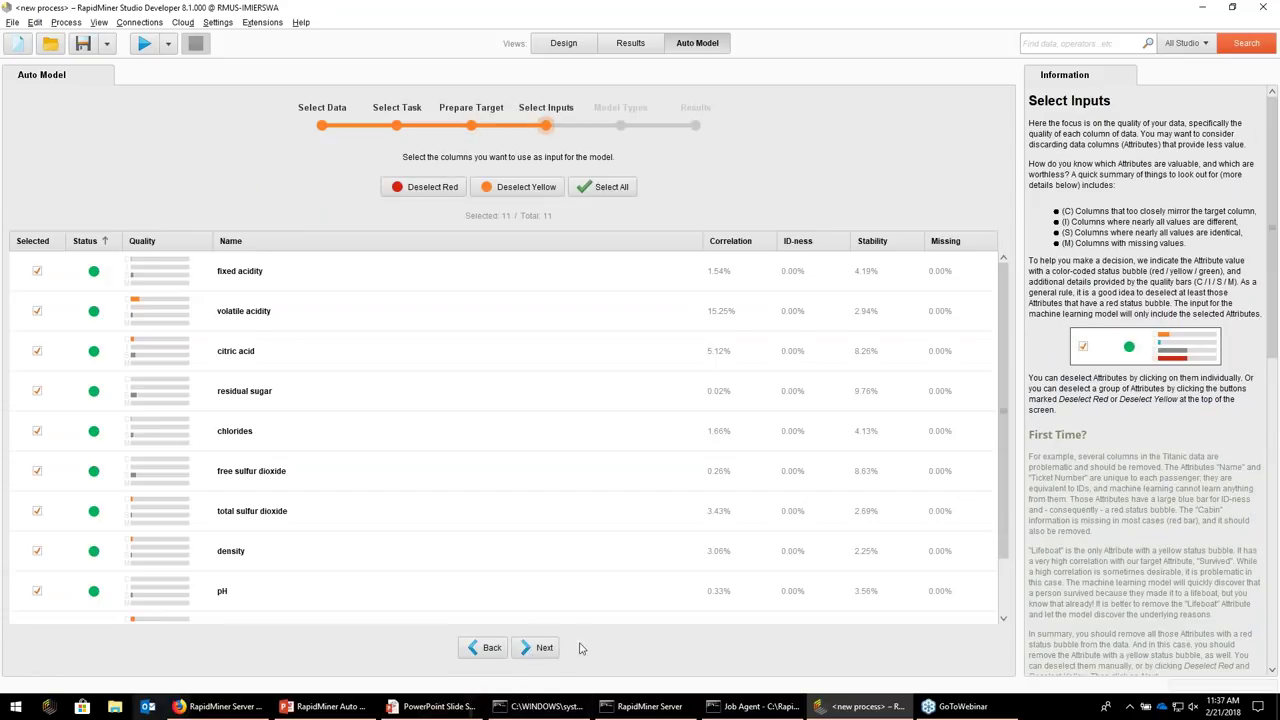
Keep all 11 input columns and run all the proposed regression models with automatic optimization
{"action": "scroll", "coordinate": [1000, 353], "scroll_direction": "down", "scroll_amount": 3}
{"action": "scroll", "coordinate": [971, 257], "scroll_direction": "up", "scroll_amount": 3}
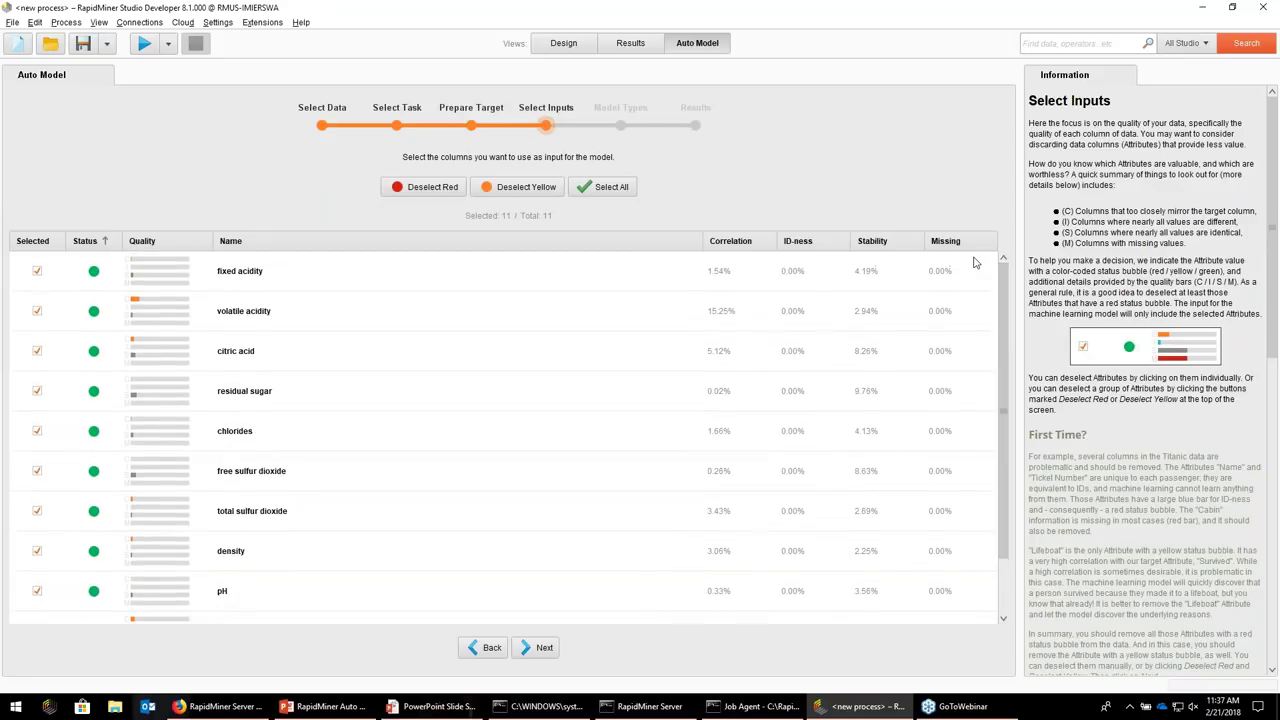
{"action": "left_click", "coordinate": [540, 648]}
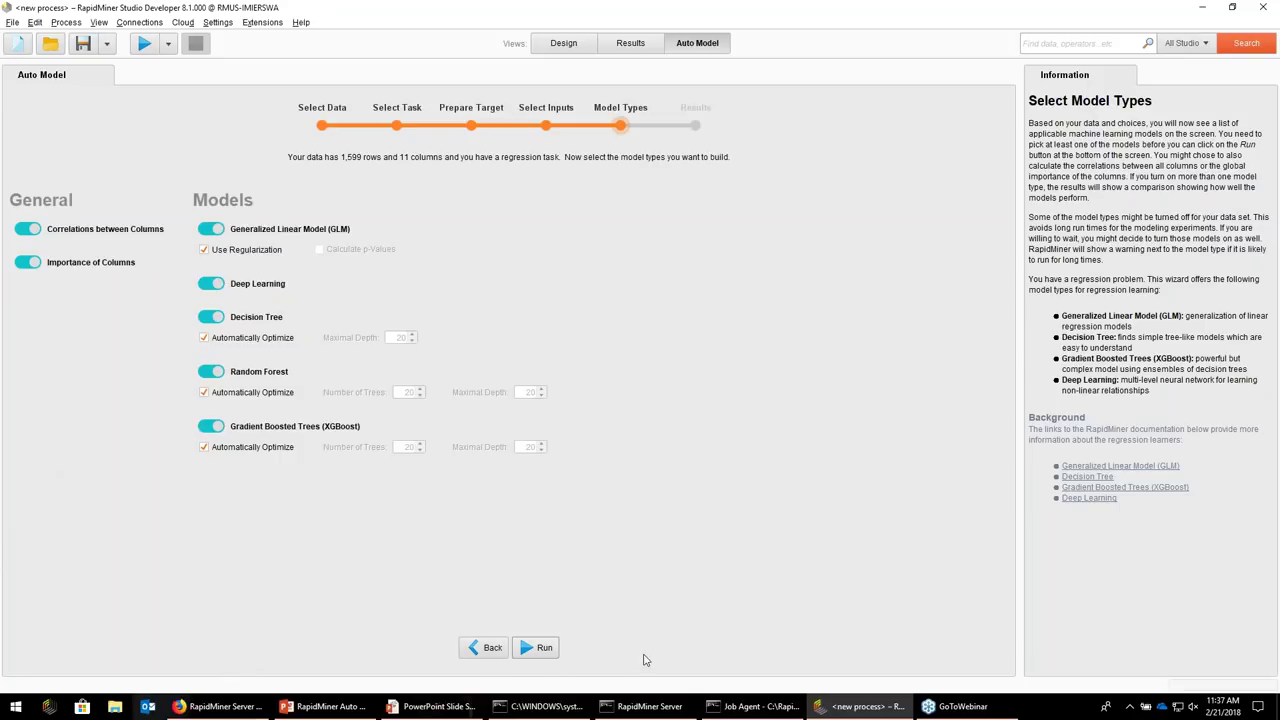
{"action": "left_click", "coordinate": [544, 648]}
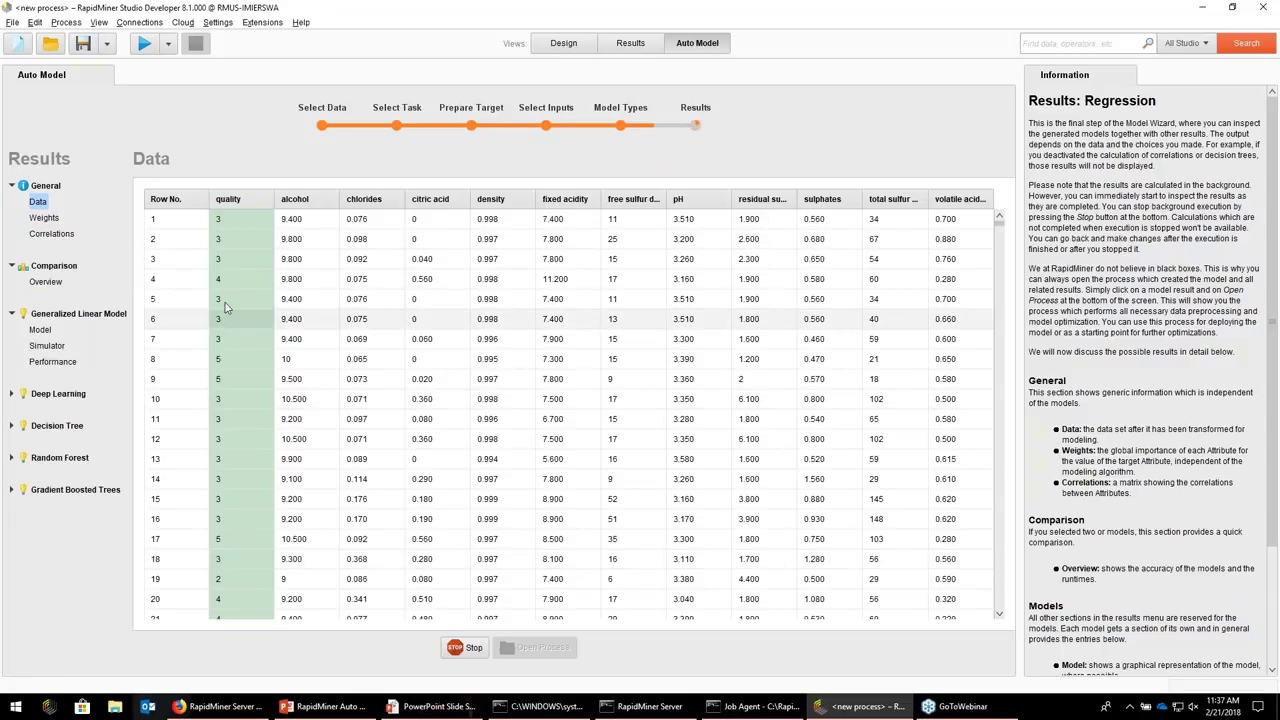
Compare the wine models by Relative Error Lenient in the overview, and examine the Generalized Linear Model's coefficients
{"action": "left_click", "coordinate": [55, 283]}
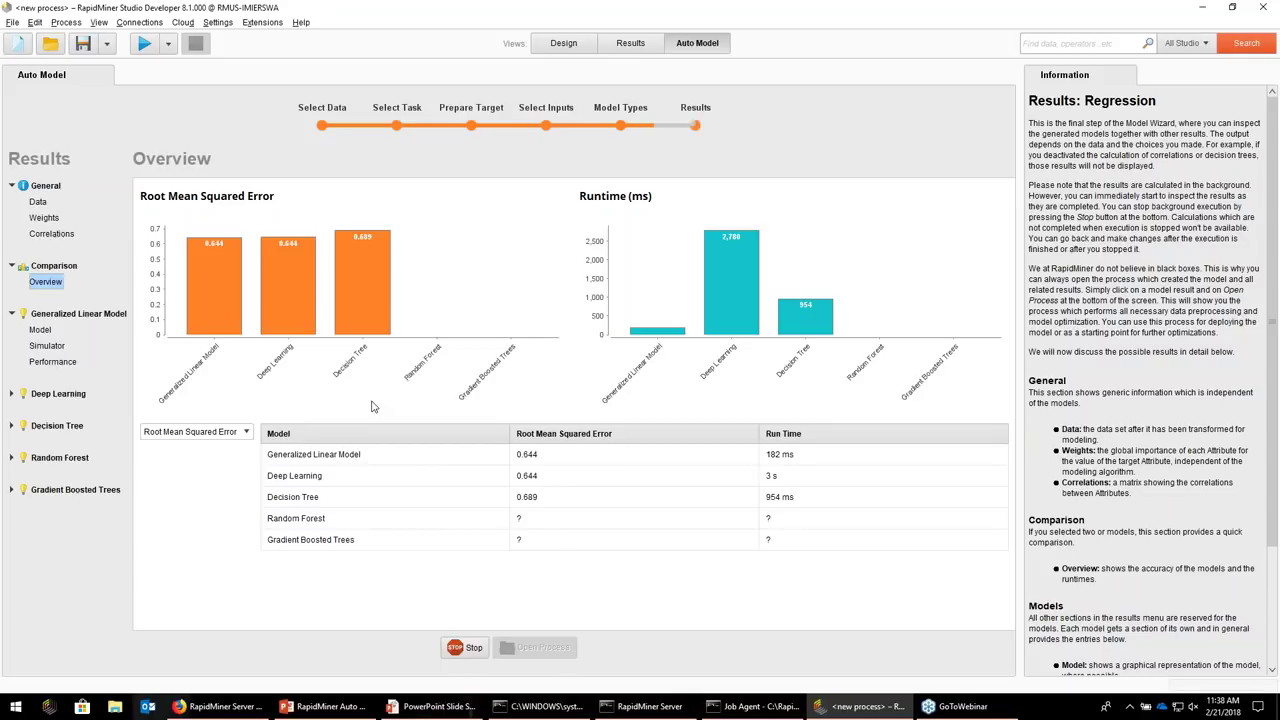
{"action": "left_click", "coordinate": [239, 435]}
{"action": "left_click", "coordinate": [170, 471]}
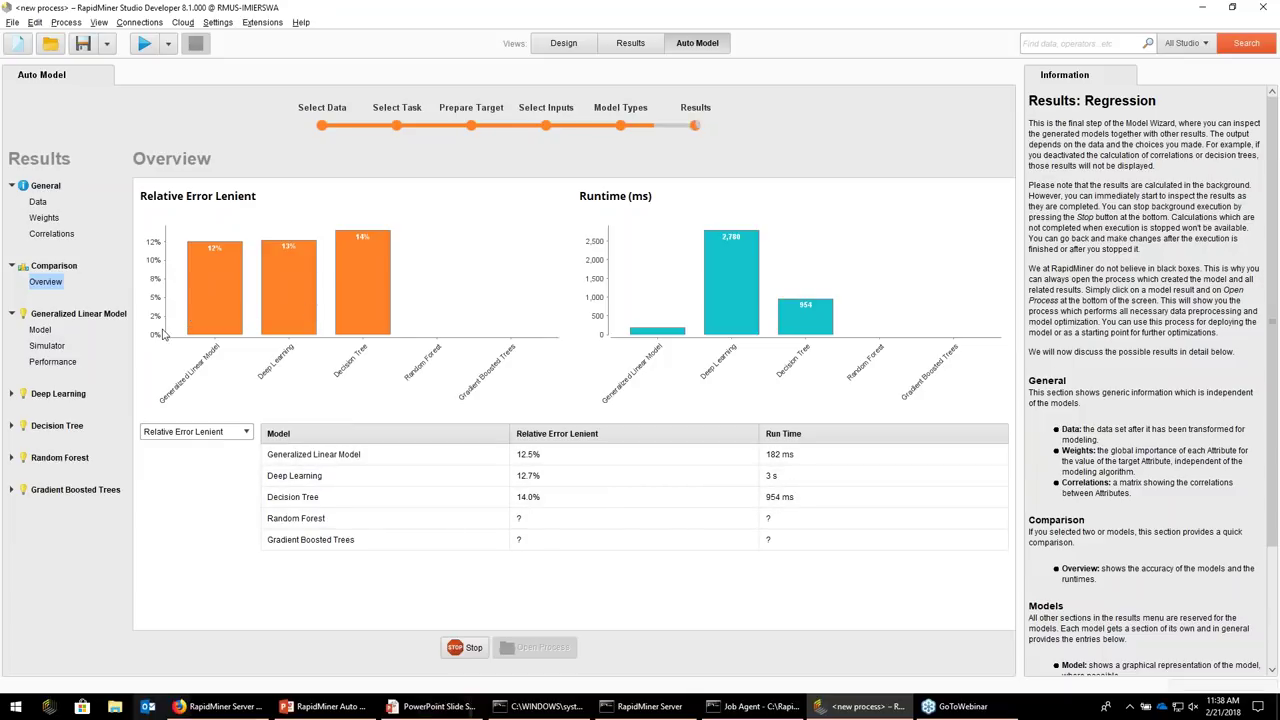
{"action": "left_click", "coordinate": [44, 331]}
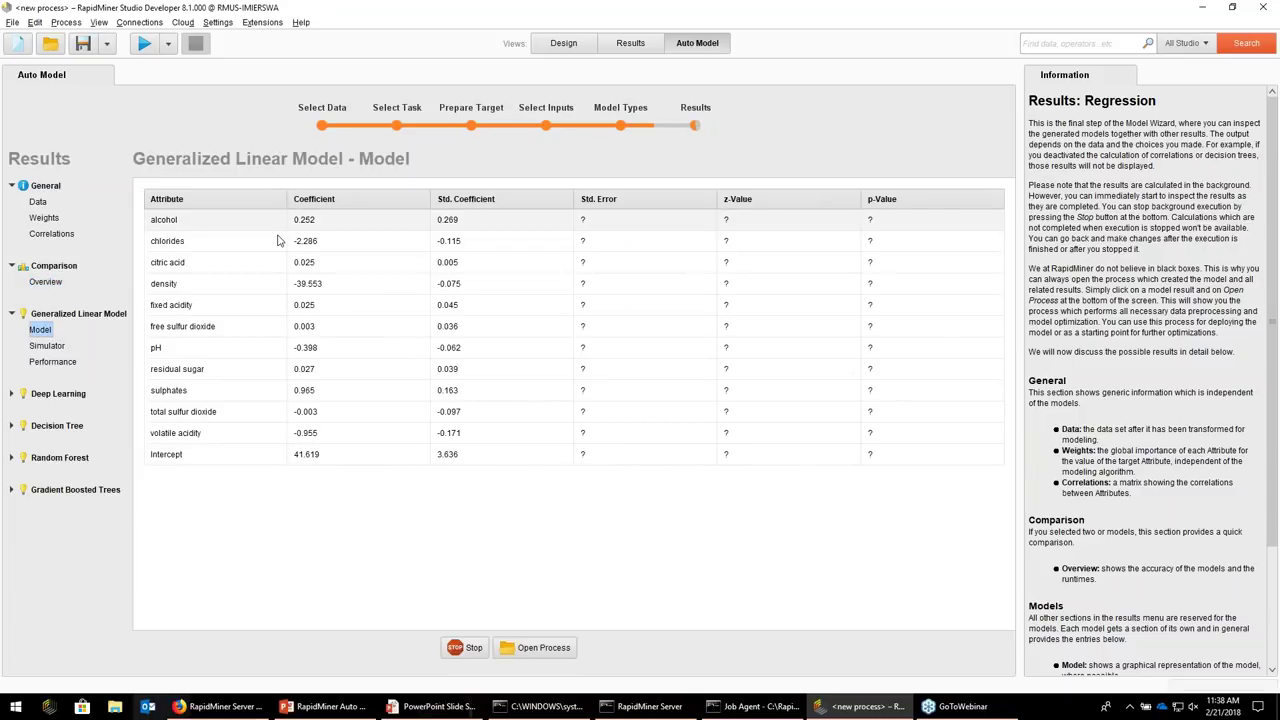
In the Generalized Linear Model's simulator, set alcohol to about 11.325 and sulphates to about 1.429
{"action": "left_click", "coordinate": [42, 346]}
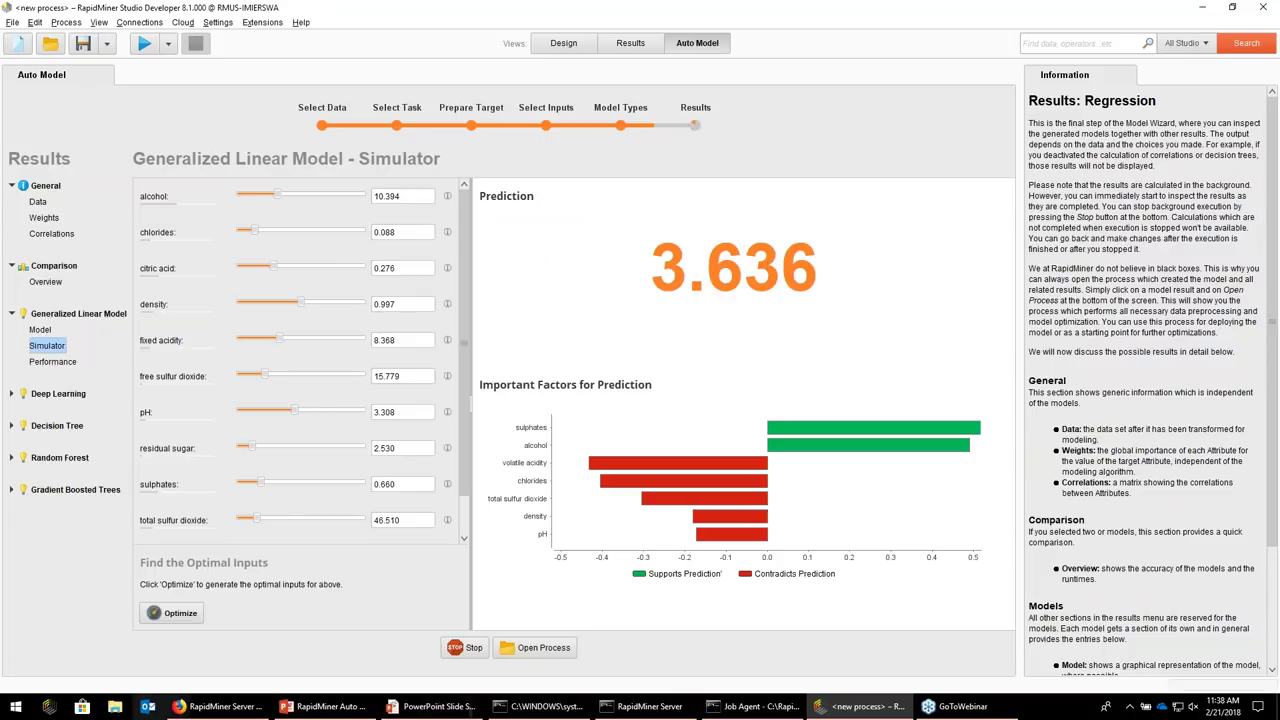
{"action": "scroll", "coordinate": [255, 520], "scroll_direction": "down", "scroll_amount": 1}
{"action": "scroll", "coordinate": [255, 520], "scroll_direction": "up", "scroll_amount": 1}
{"action": "scroll", "coordinate": [465, 420], "scroll_direction": "down", "scroll_amount": 1}
{"action": "scroll", "coordinate": [466, 410], "scroll_direction": "up", "scroll_amount": 1}
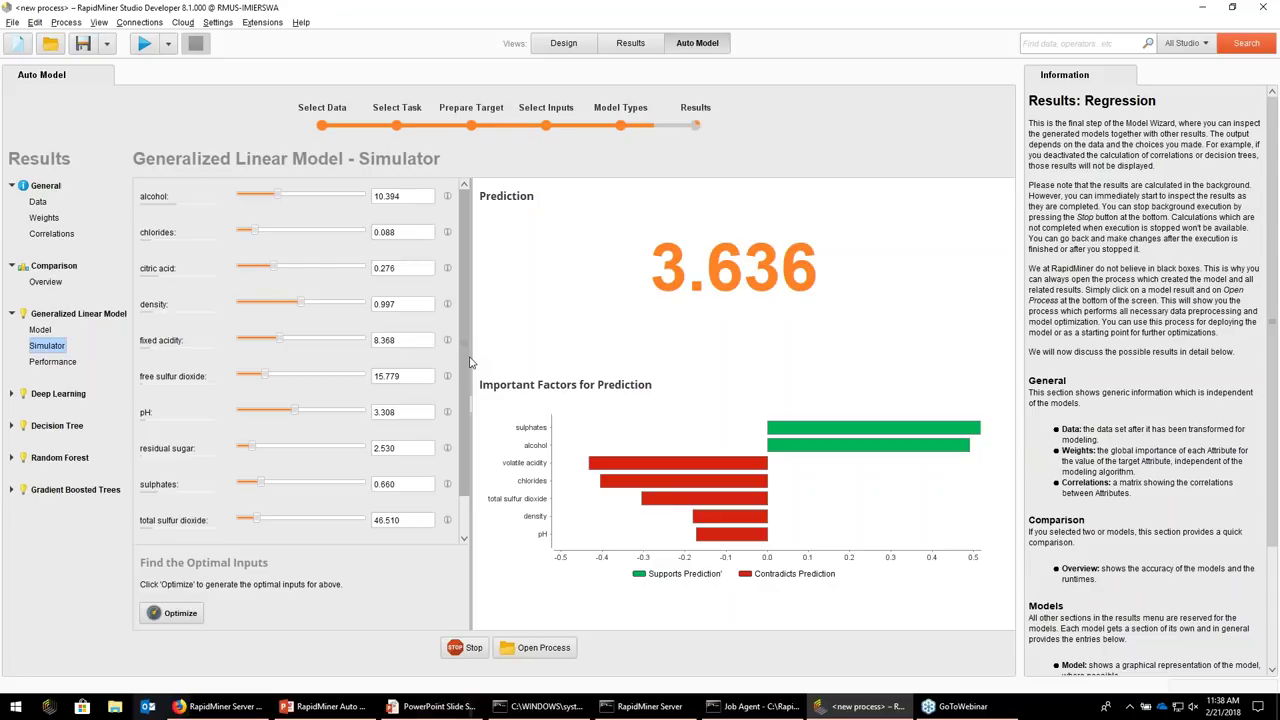
{"action": "mouse_move", "coordinate": [278, 194]}
{"action": "left_mouse_down"}
{"action": "mouse_move", "coordinate": [242, 200]}
{"action": "mouse_move", "coordinate": [368, 196]}
{"action": "mouse_move", "coordinate": [294, 196]}
{"action": "left_mouse_up"}
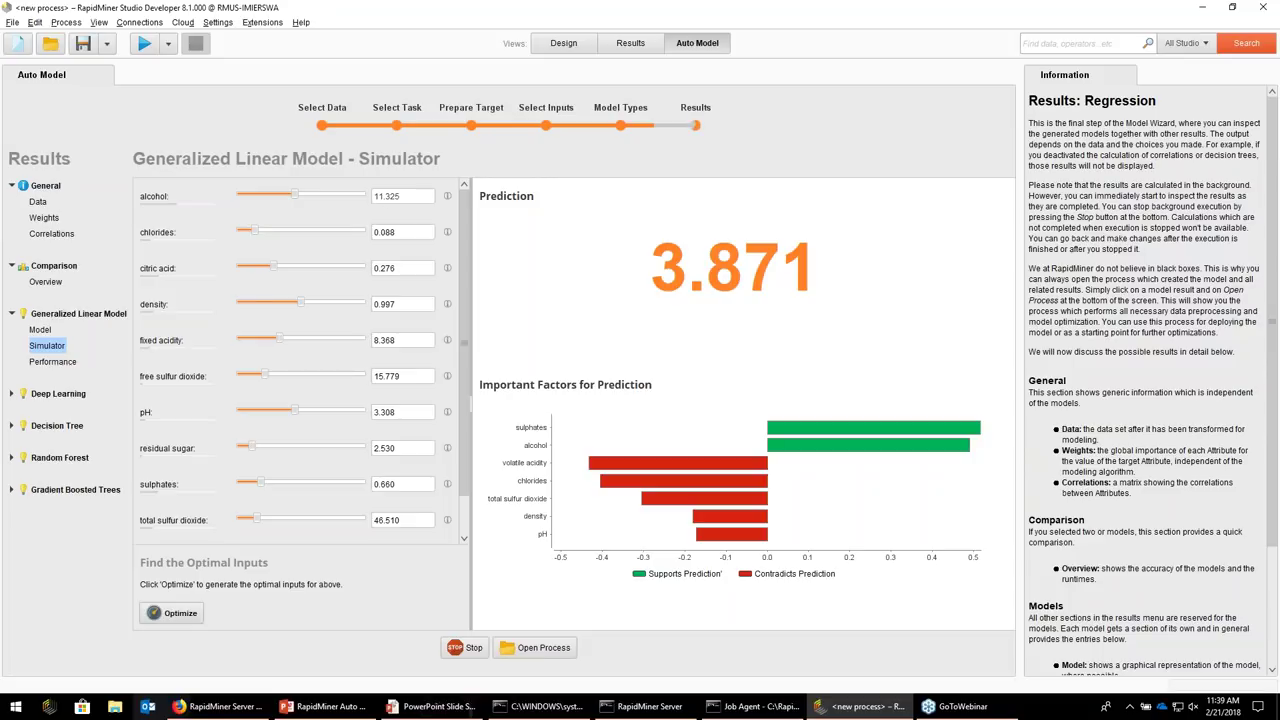
{"action": "left_click_drag", "start_coordinate": [258, 484], "coordinate": [318, 484]}
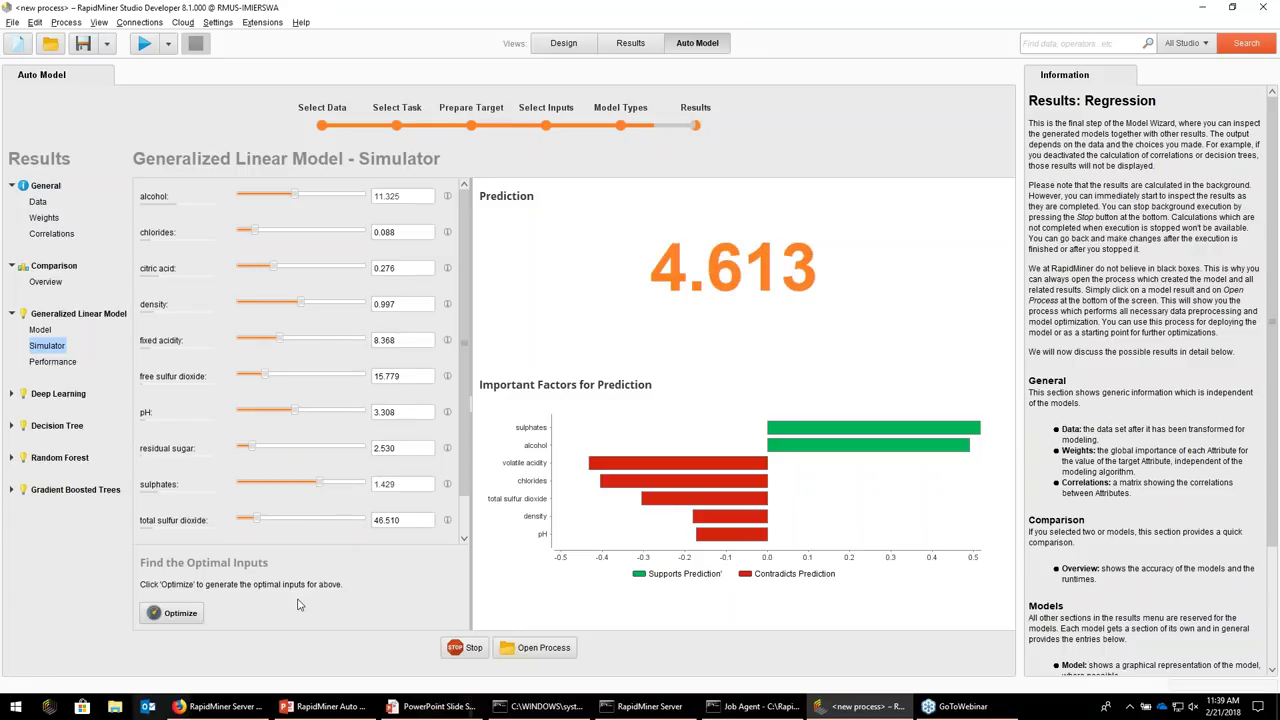
Optimize the Generalized Linear Model simulator's inputs to maximize the prediction without constraints or a run limit, and apply and review the optimal values
{"action": "left_click", "coordinate": [178, 616]}
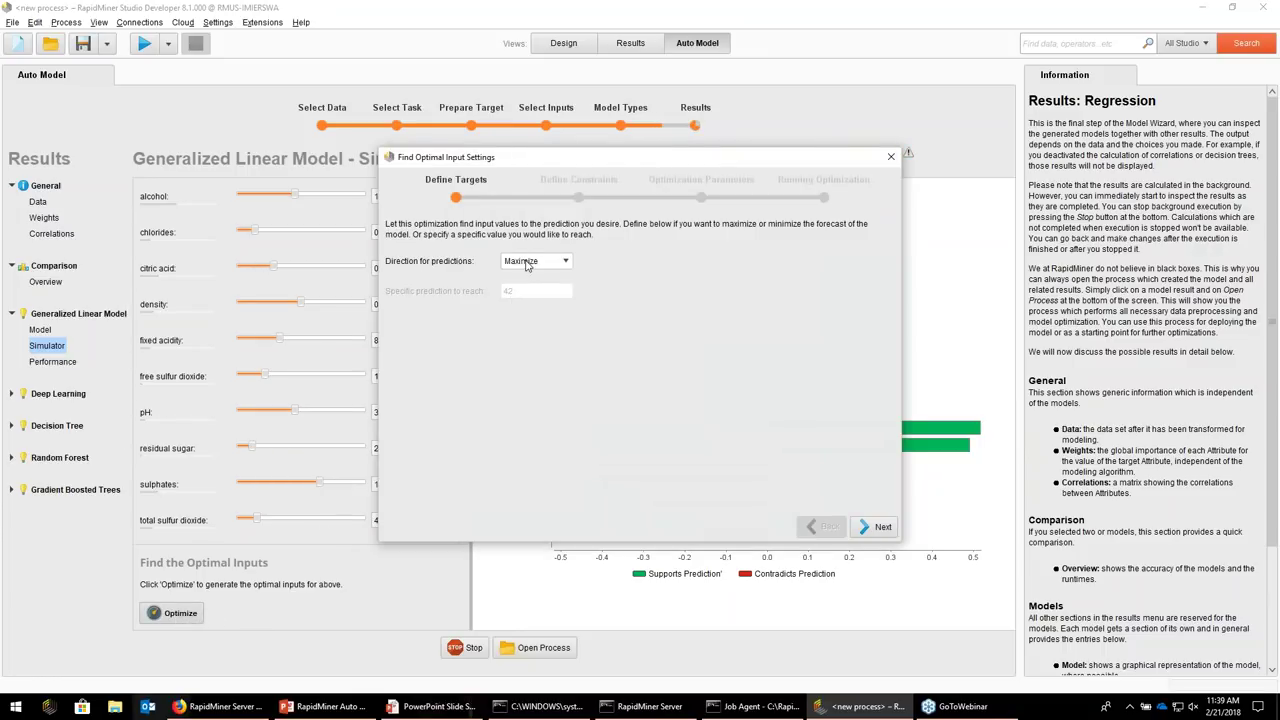
{"action": "left_click", "coordinate": [878, 531]}
{"action": "left_click", "coordinate": [879, 533]}
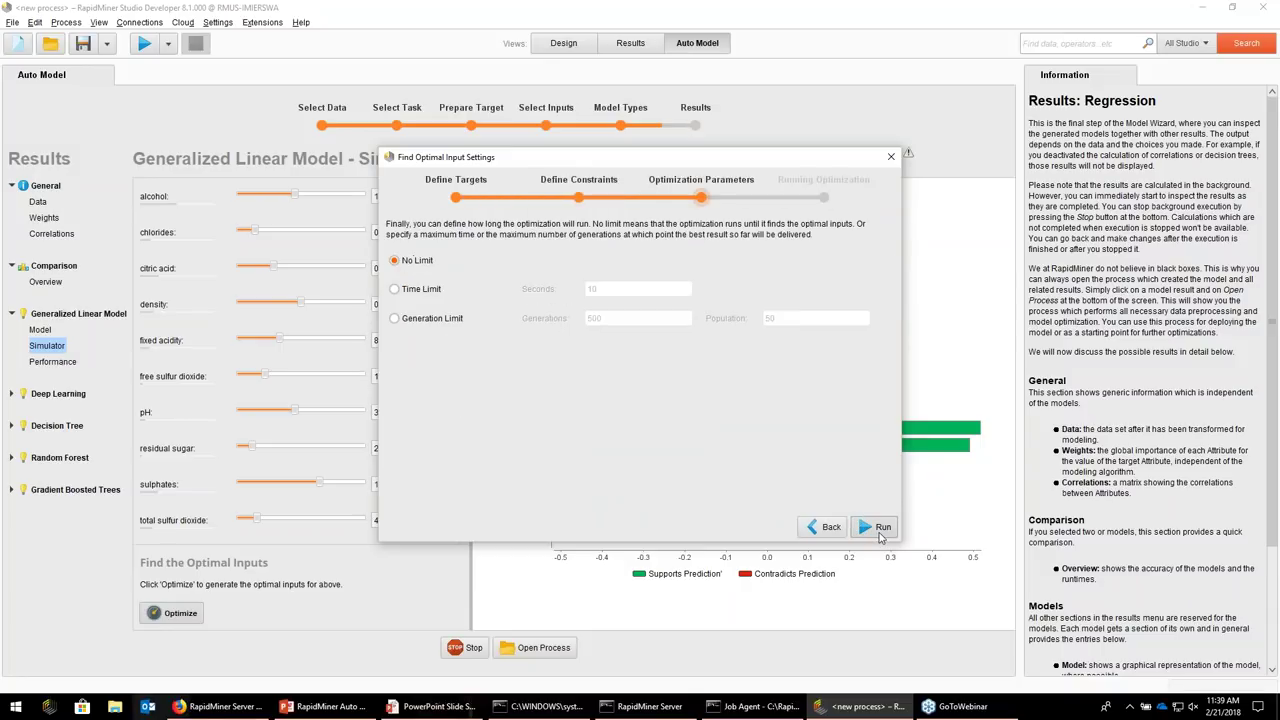
{"action": "left_click", "coordinate": [881, 531]}
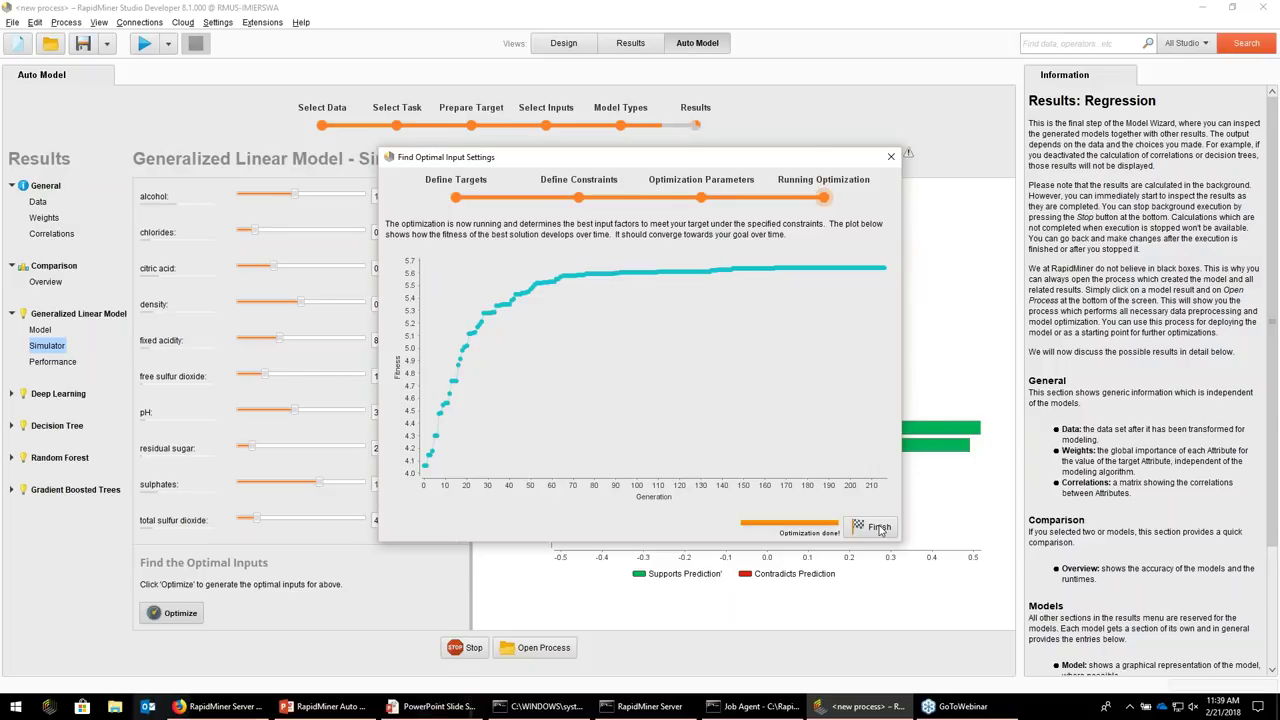
{"action": "left_click", "coordinate": [879, 529]}
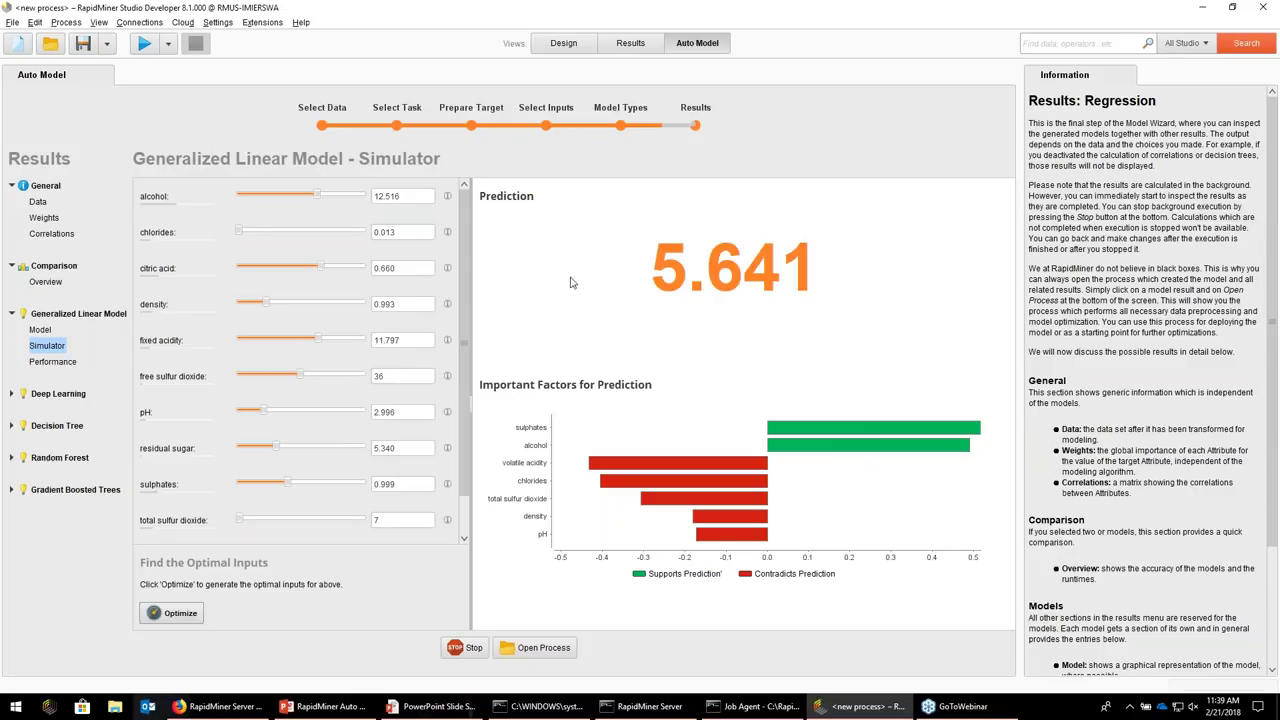
{"action": "scroll", "coordinate": [237, 449], "scroll_direction": "down", "scroll_amount": 1}
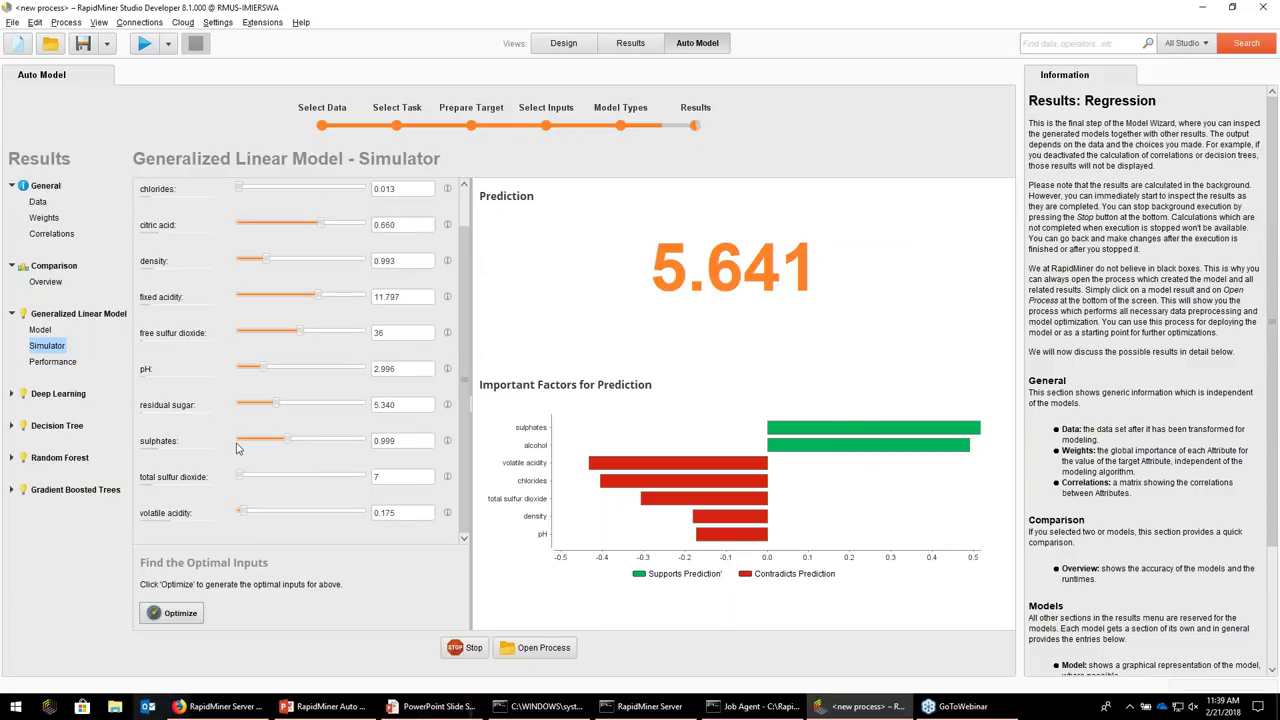
{"action": "scroll", "coordinate": [435, 325], "scroll_direction": "up", "scroll_amount": 1}
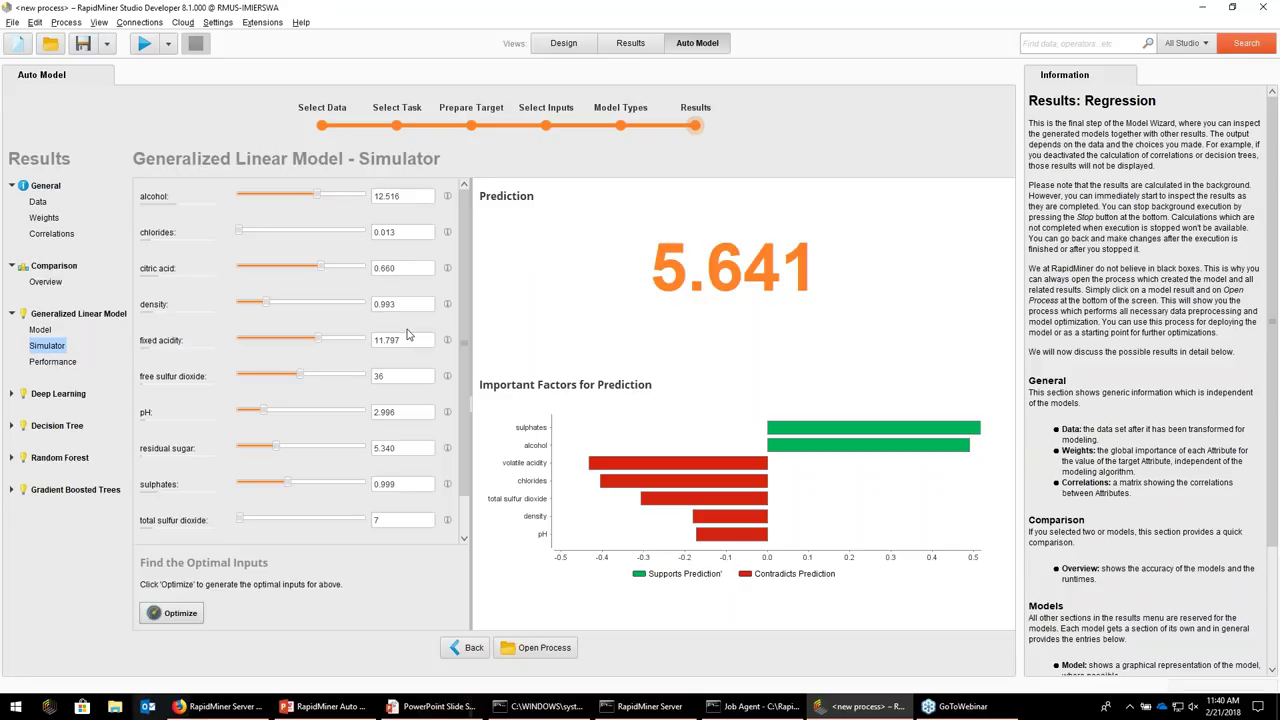
Review the regression model overview, and return to target preparation to turn quality into classification with 3 classes of Equal Sizes
{"action": "left_click", "coordinate": [45, 284]}
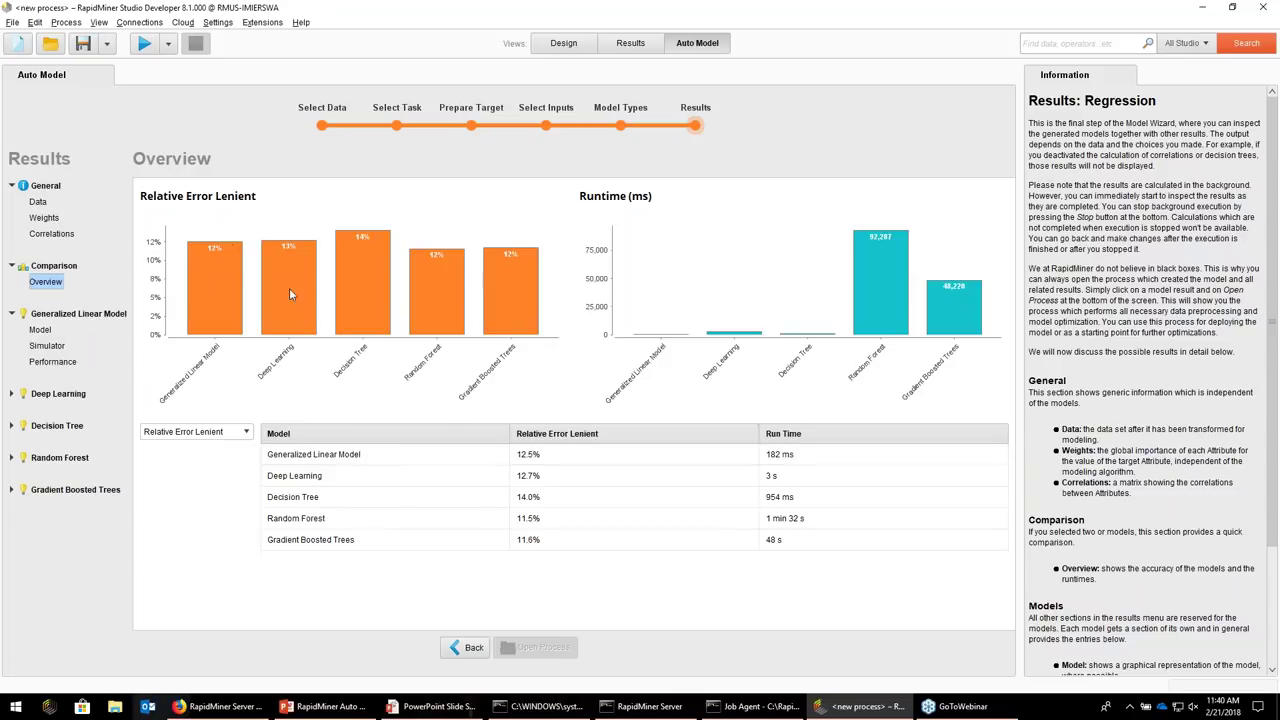
{"action": "left_click", "coordinate": [470, 650]}
{"action": "left_click", "coordinate": [478, 648]}
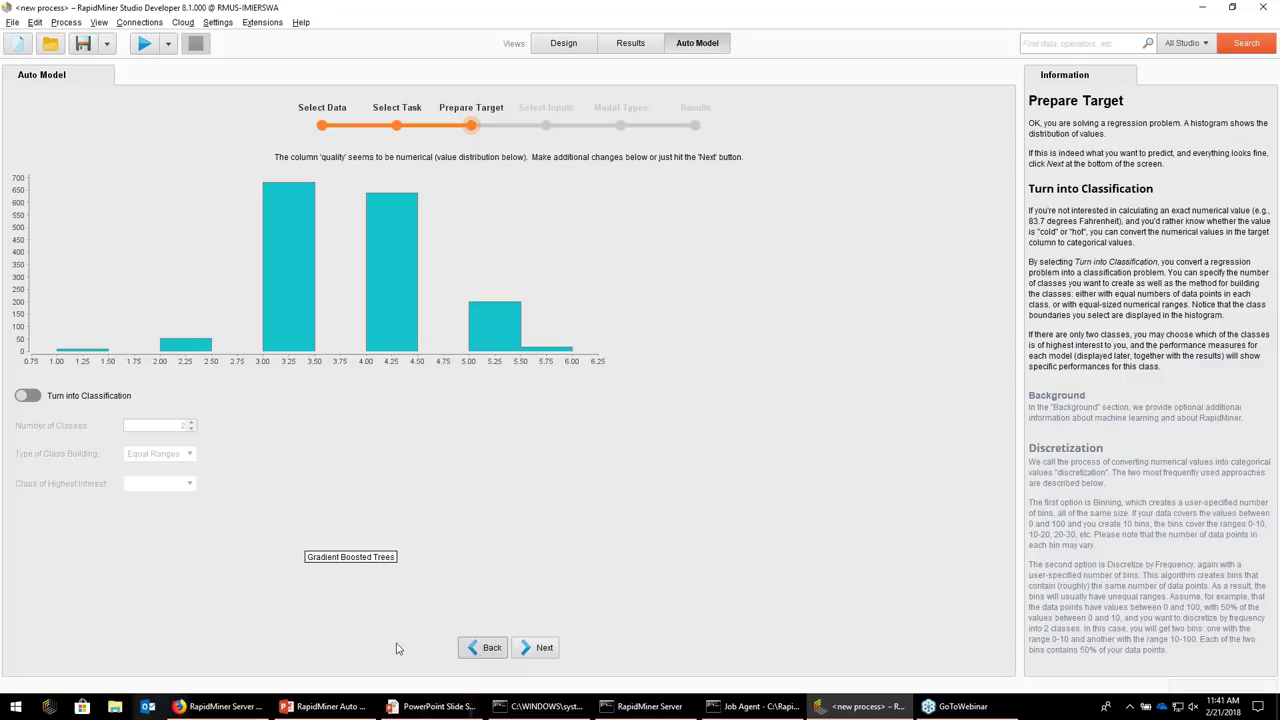
{"action": "left_click", "coordinate": [58, 396]}
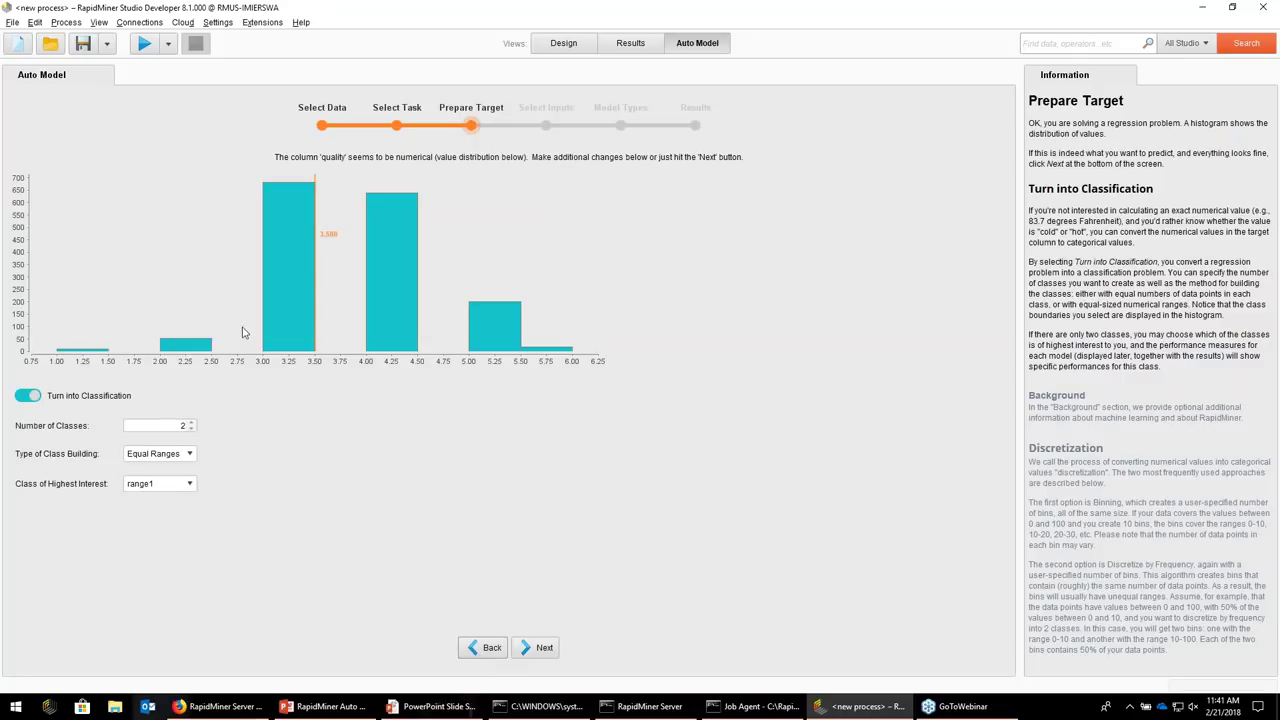
{"action": "left_click", "coordinate": [191, 422]}
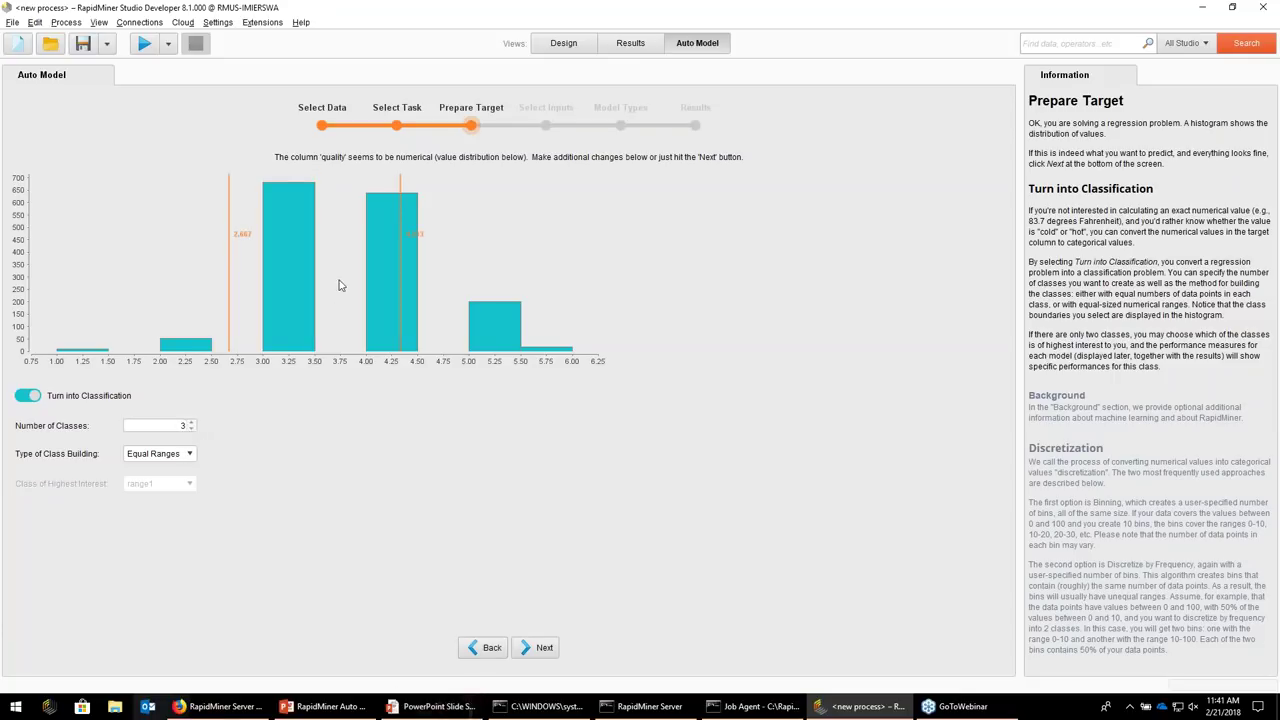
{"action": "left_click", "coordinate": [181, 455]}
{"action": "left_click", "coordinate": [160, 482]}
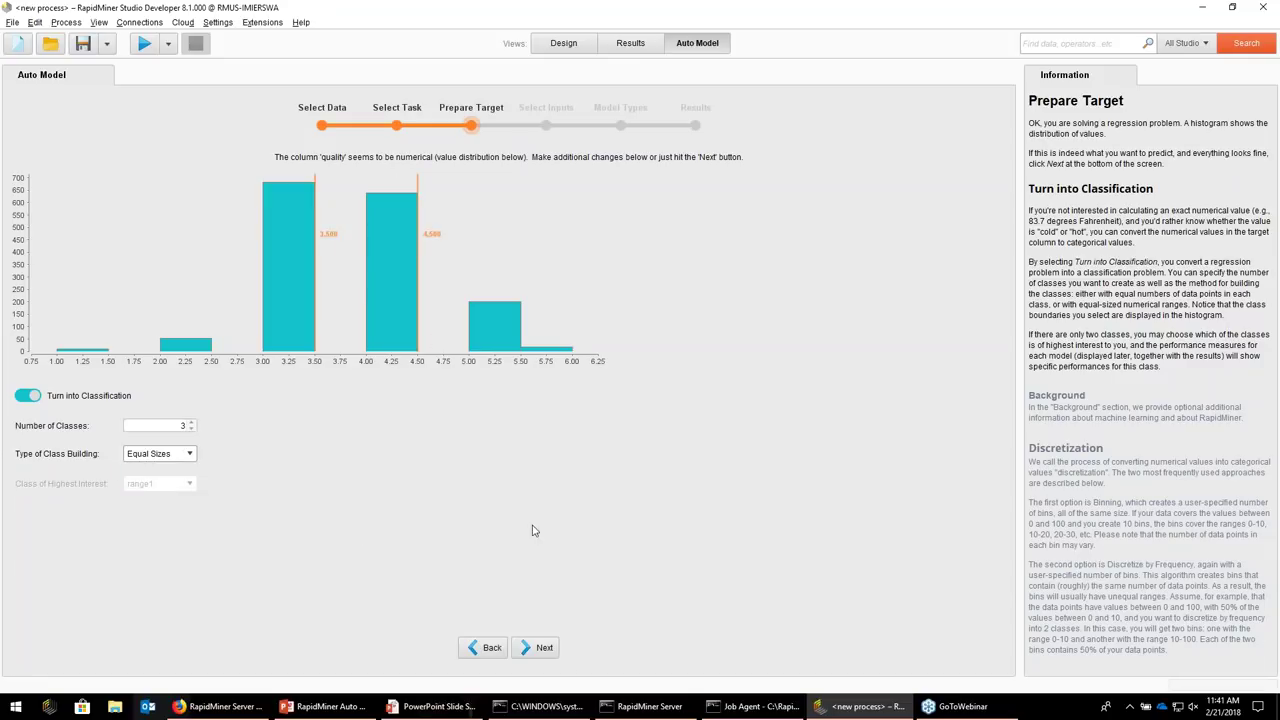
Keep all 11 input columns and run the classification models with automatic optimization switched off for the tree-based models
{"action": "left_click", "coordinate": [544, 649]}
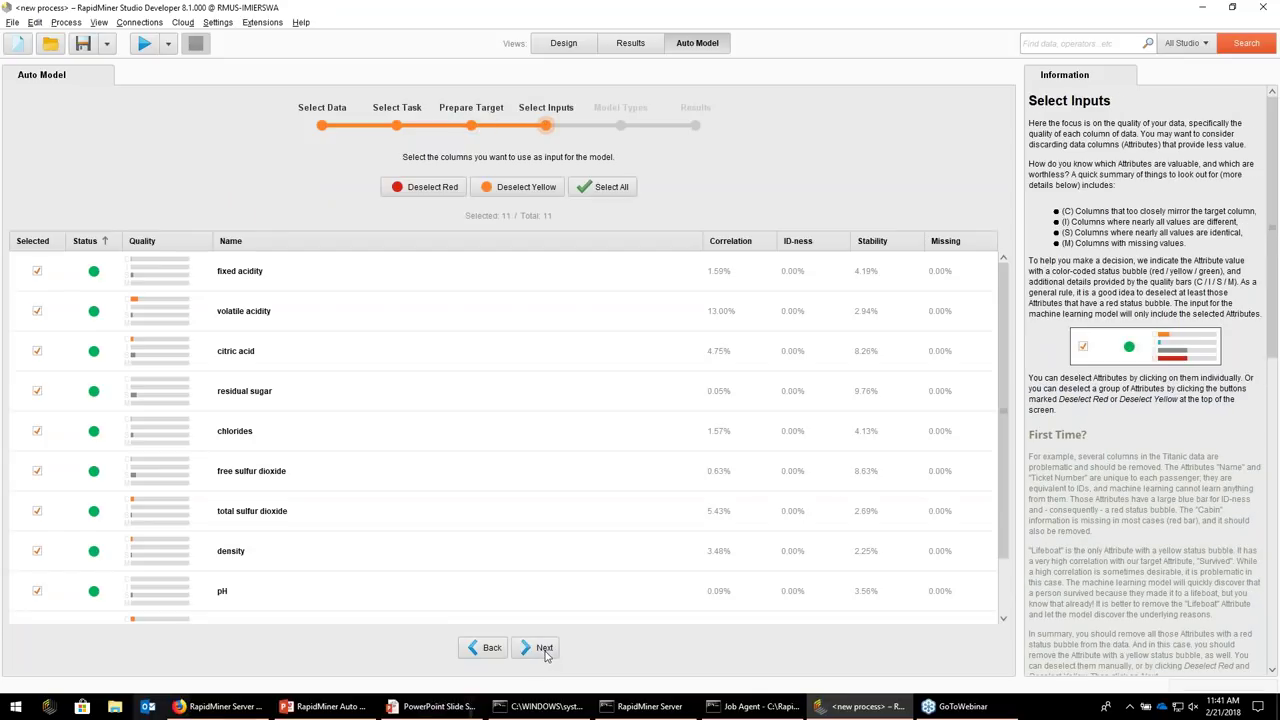
{"action": "left_click", "coordinate": [544, 649]}
{"action": "left_click", "coordinate": [220, 482]}
{"action": "left_click", "coordinate": [222, 426]}
{"action": "left_click", "coordinate": [270, 369]}
{"action": "left_click", "coordinate": [536, 648]}
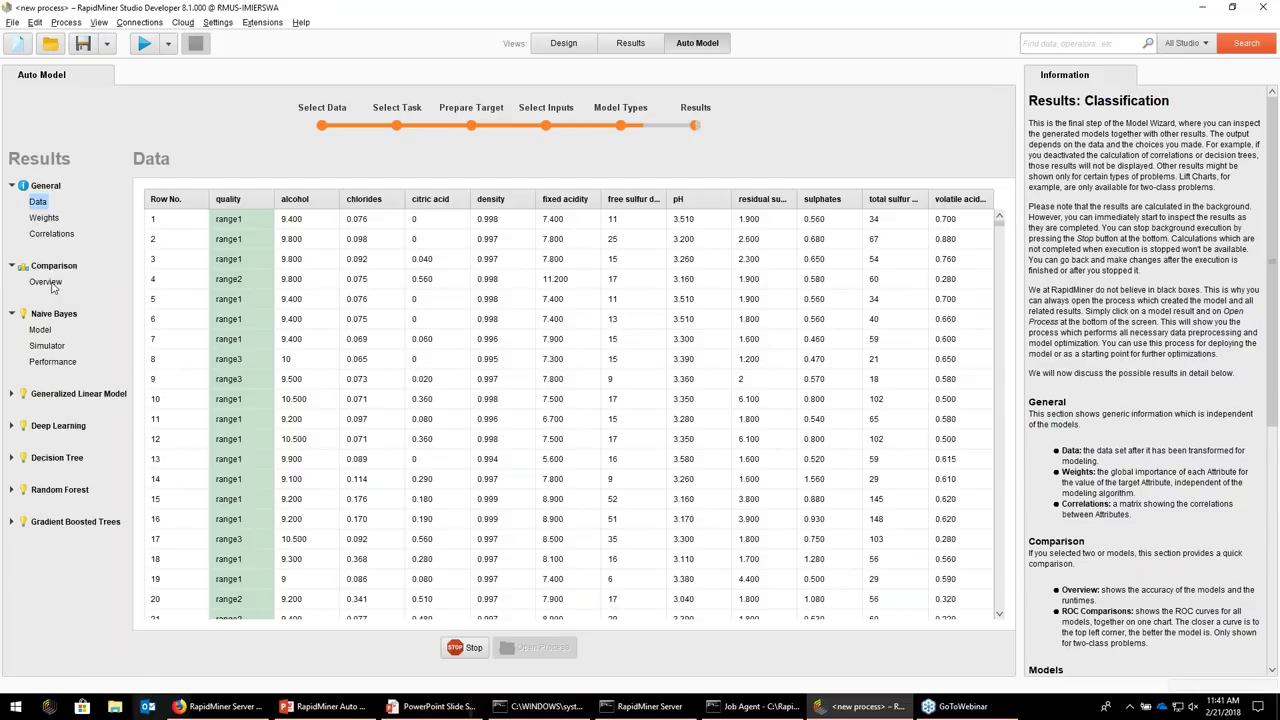
Compare the classification models by accuracy in the overview, and switch to the PowerPoint slide show to advance it one slide
{"action": "left_click", "coordinate": [46, 282]}
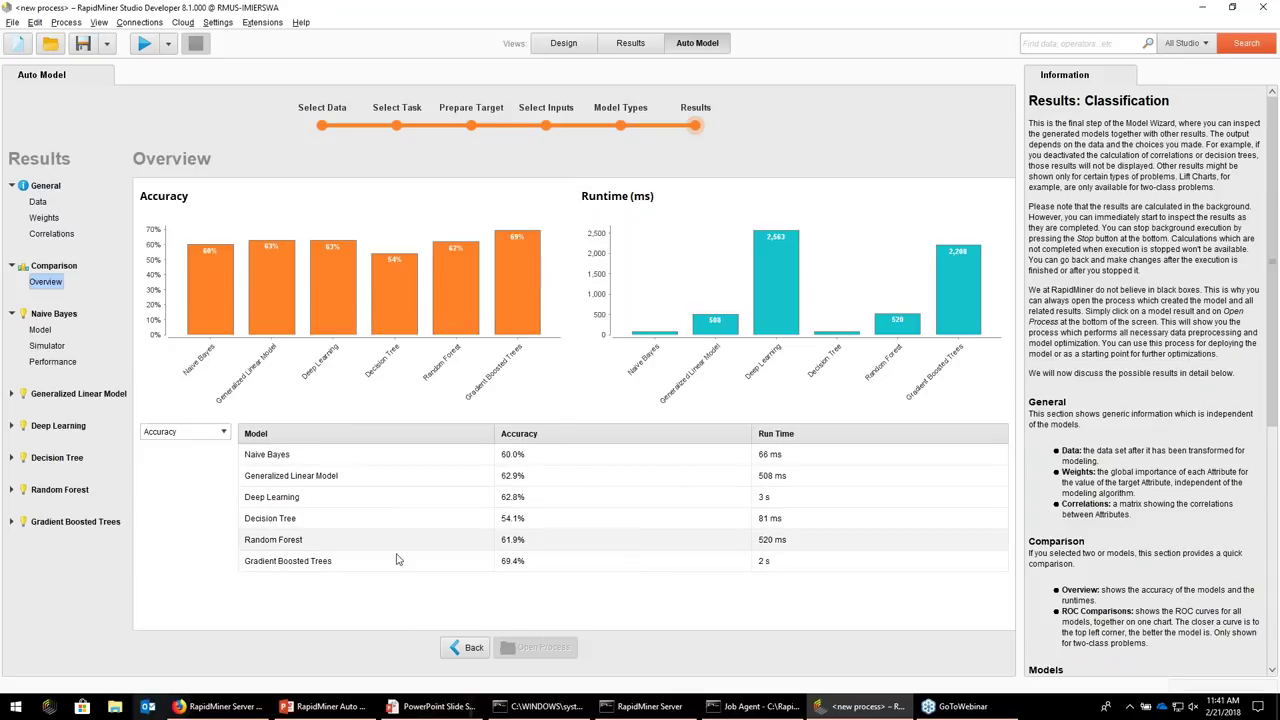
{"action": "left_click", "coordinate": [537, 573]}
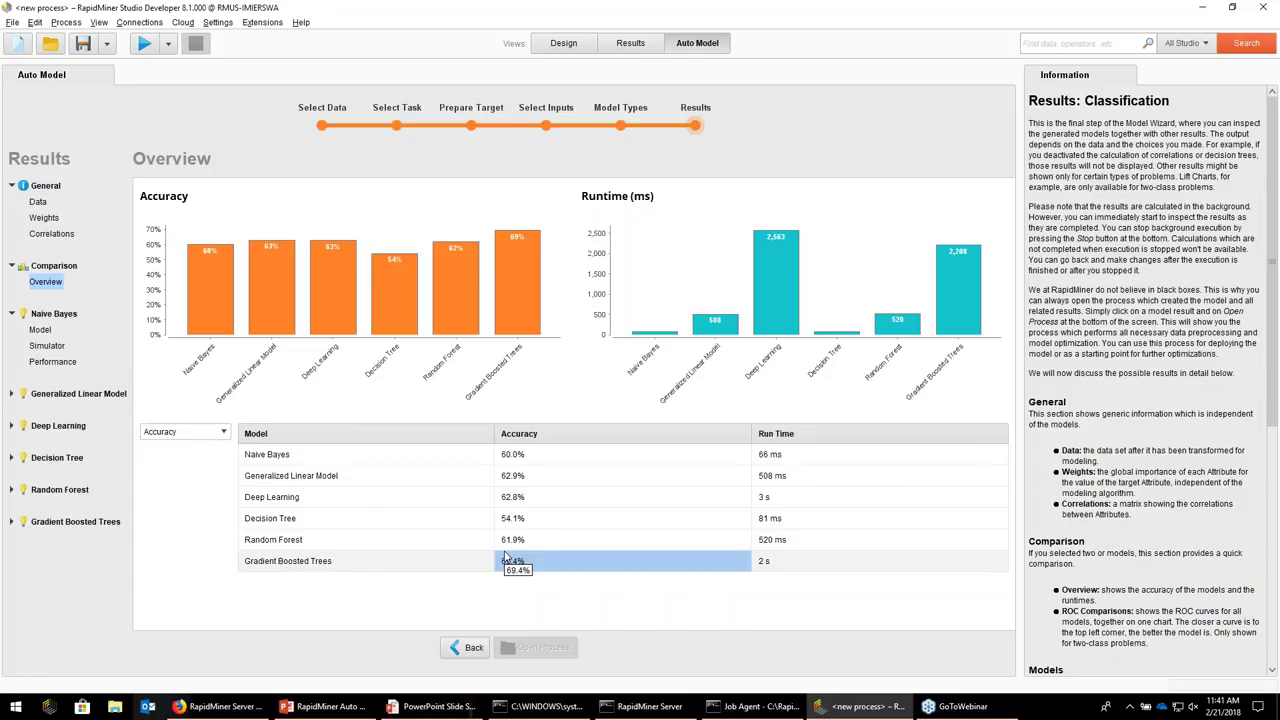
{"action": "key", "text": "alt+Tab"}
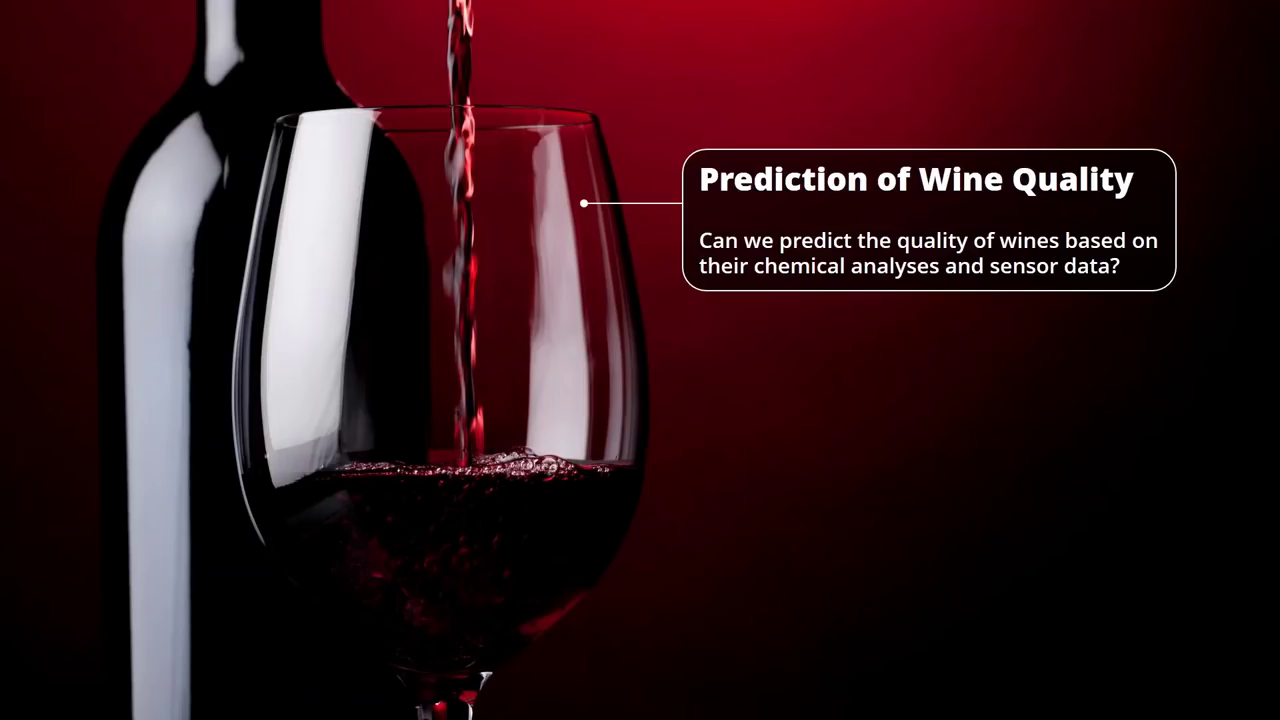
{"action": "key", "text": "Right"}
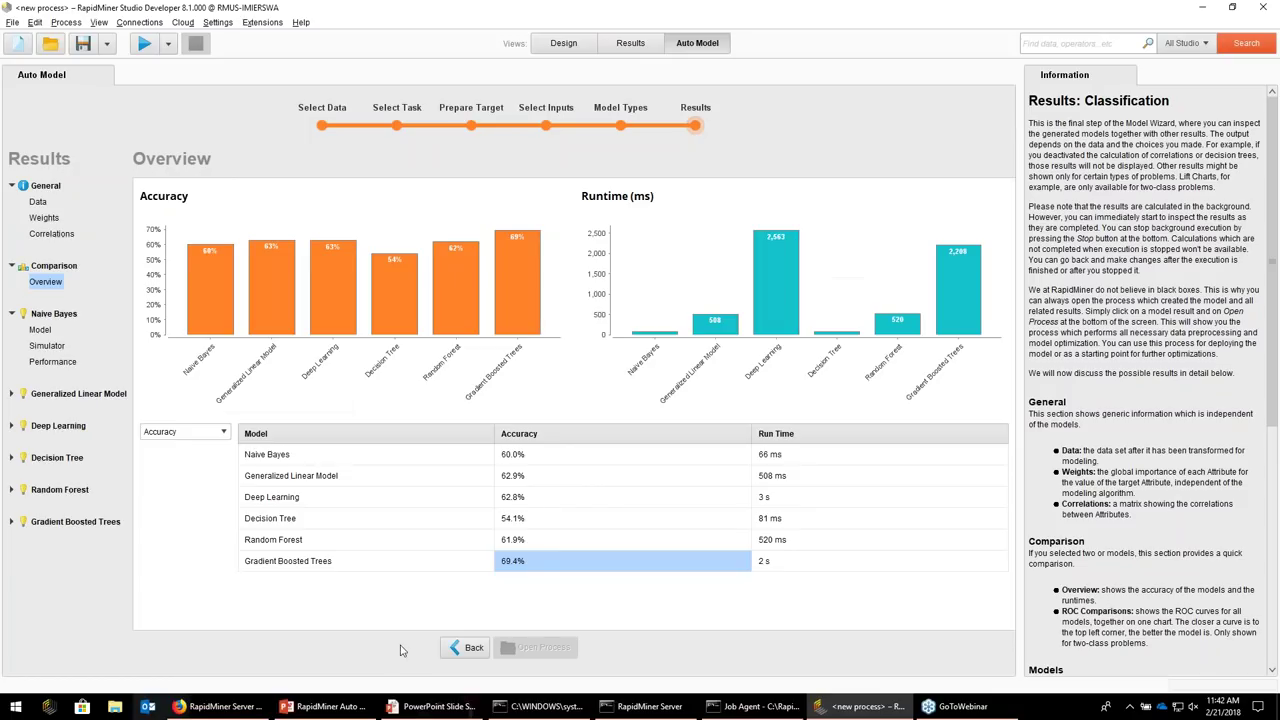
Return to the task selection for the wine data, choose Clusters as the task and continue to the input columns
{"action": "left_click", "coordinate": [470, 648]}
{"action": "left_click", "coordinate": [480, 648]}
{"action": "left_click", "coordinate": [483, 650]}
{"action": "left_click", "coordinate": [483, 650]}
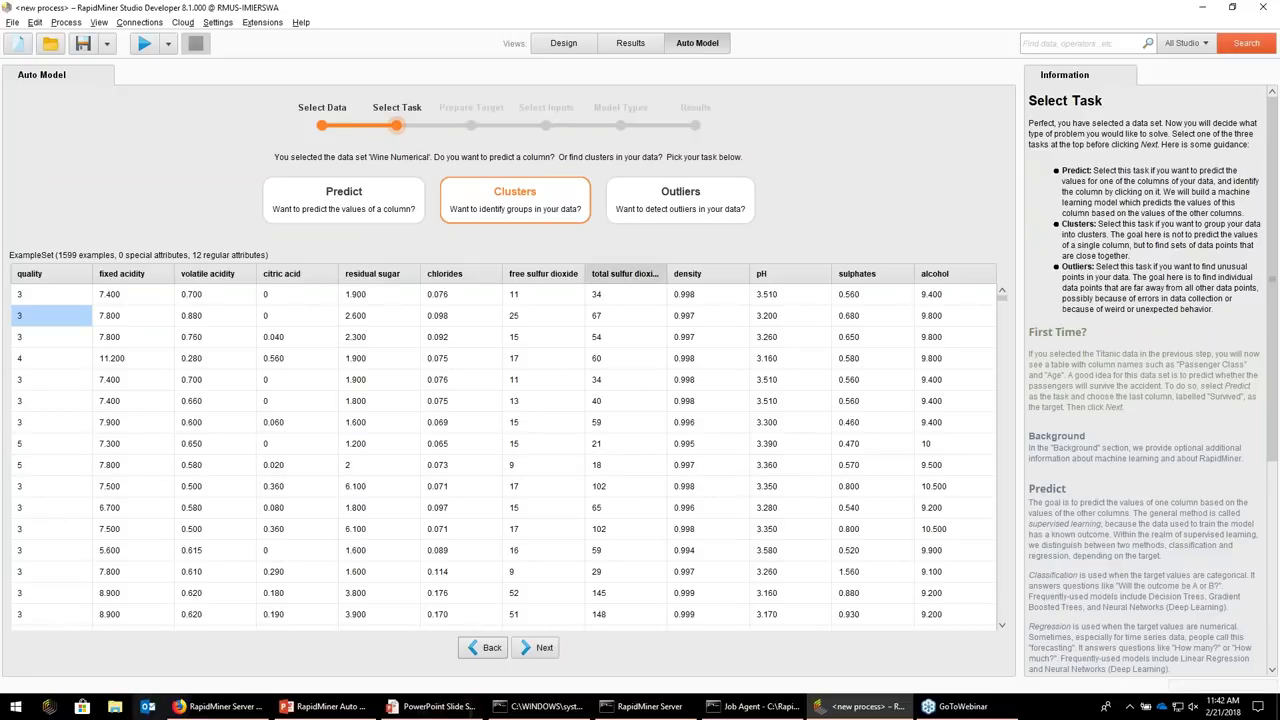
{"action": "left_click", "coordinate": [540, 650]}
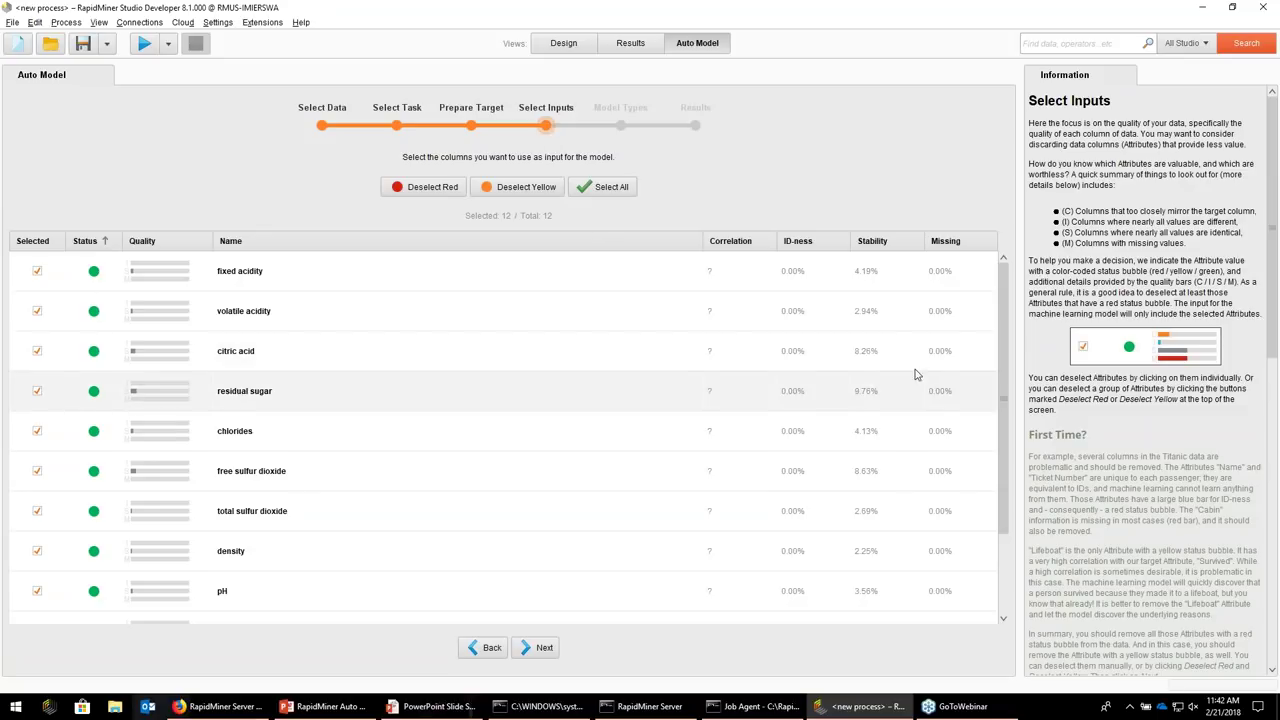
Exclude the quality column from the clustering inputs, and run k-Means with 3 clusters together with x-Means
{"action": "scroll", "coordinate": [1005, 326], "scroll_direction": "down", "scroll_amount": 1}
{"action": "scroll", "coordinate": [1005, 326], "scroll_direction": "down", "scroll_amount": 3}
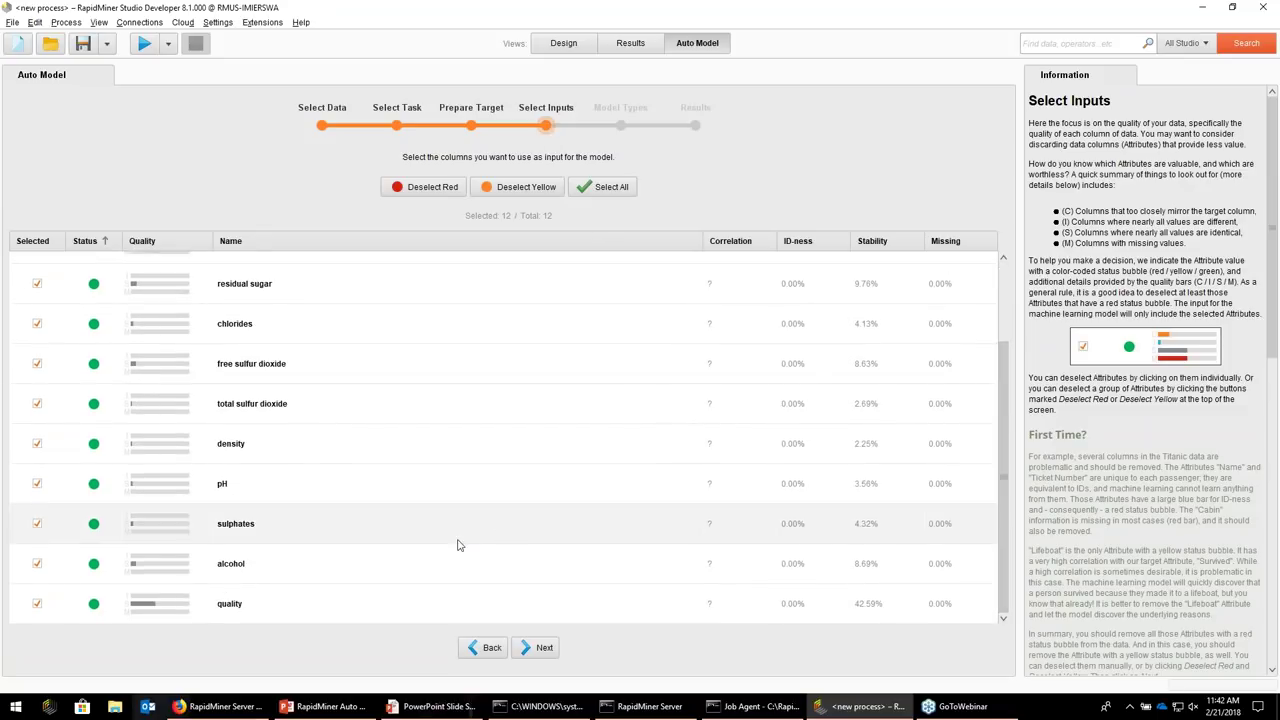
{"action": "left_click", "coordinate": [372, 603]}
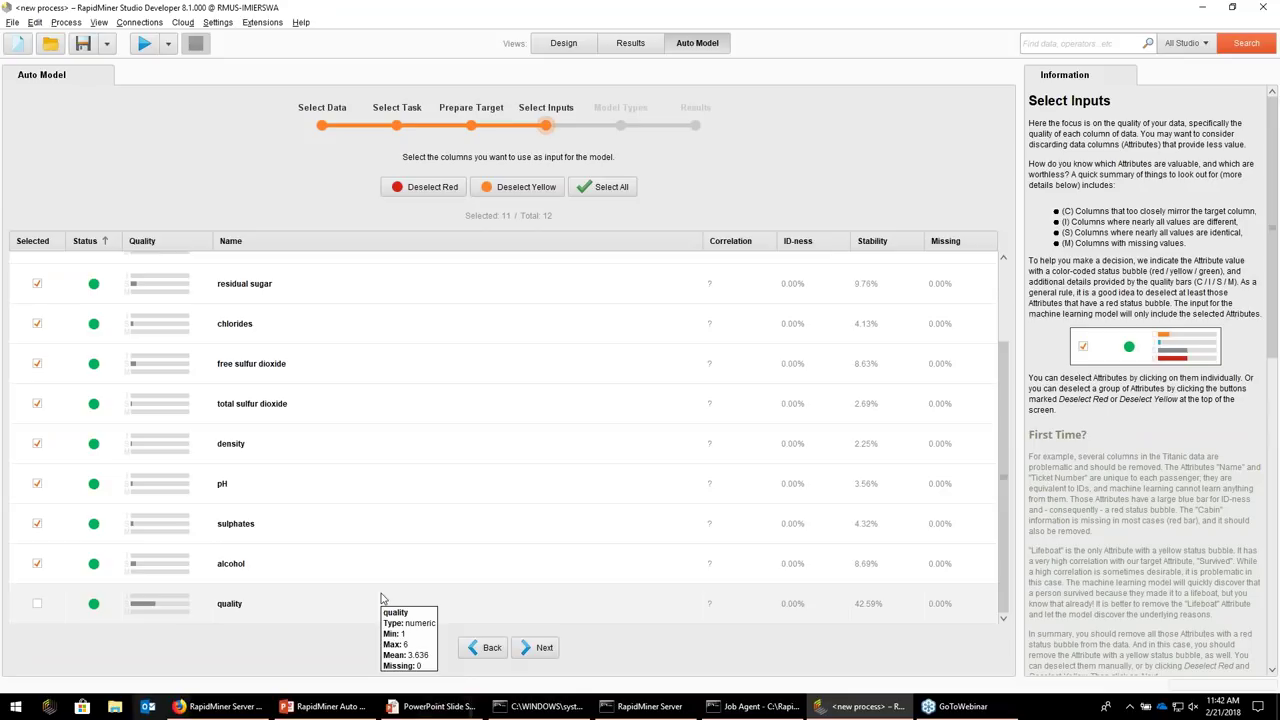
{"action": "left_click", "coordinate": [545, 652]}
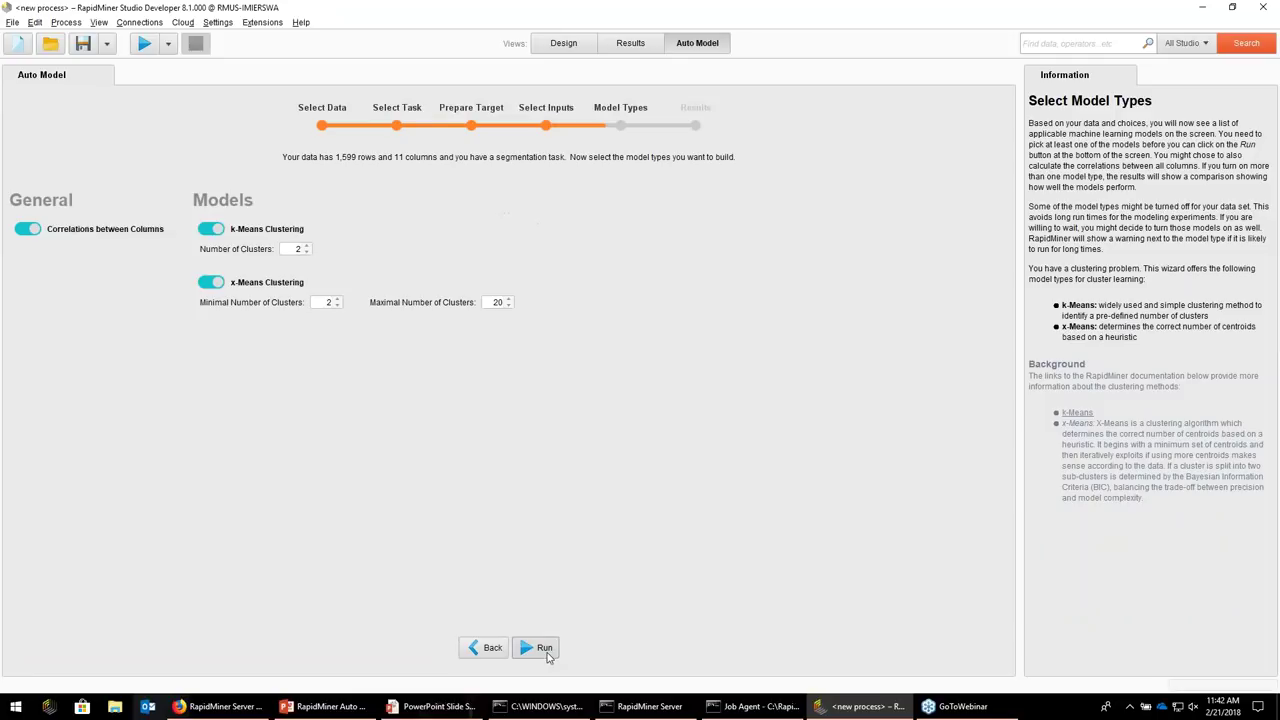
{"action": "left_click", "coordinate": [308, 246]}
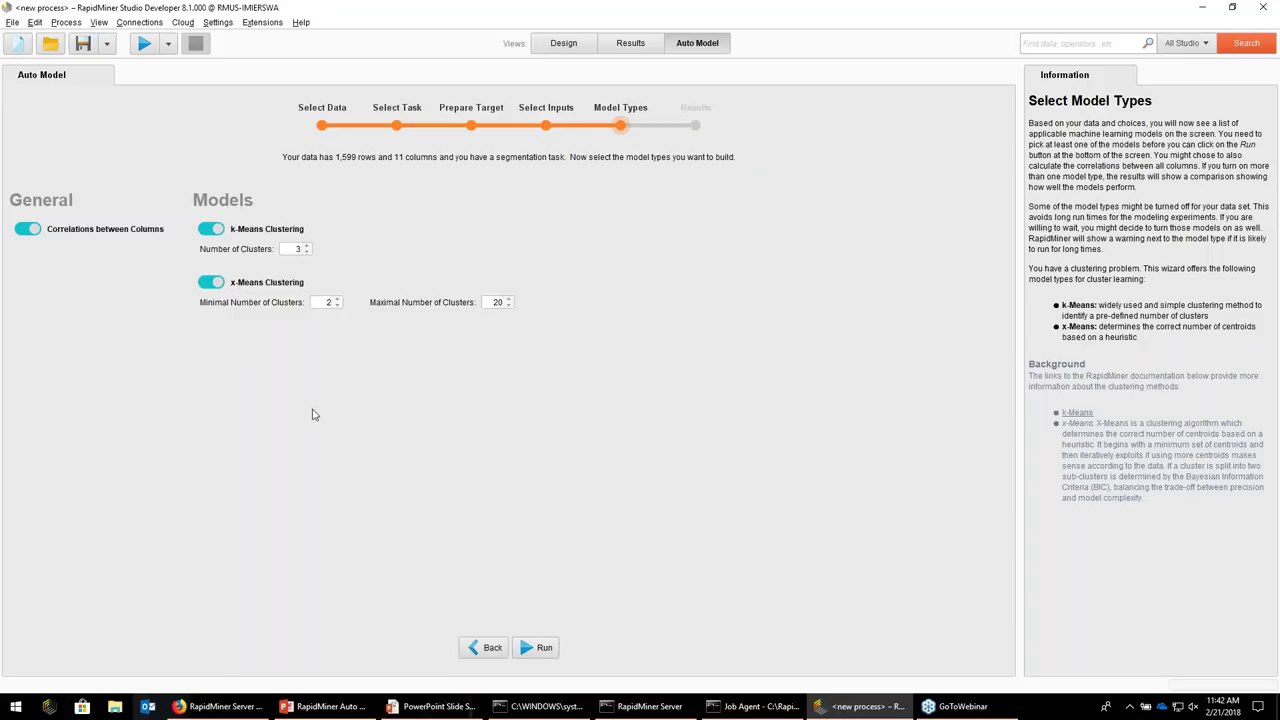
{"action": "left_click", "coordinate": [537, 647]}
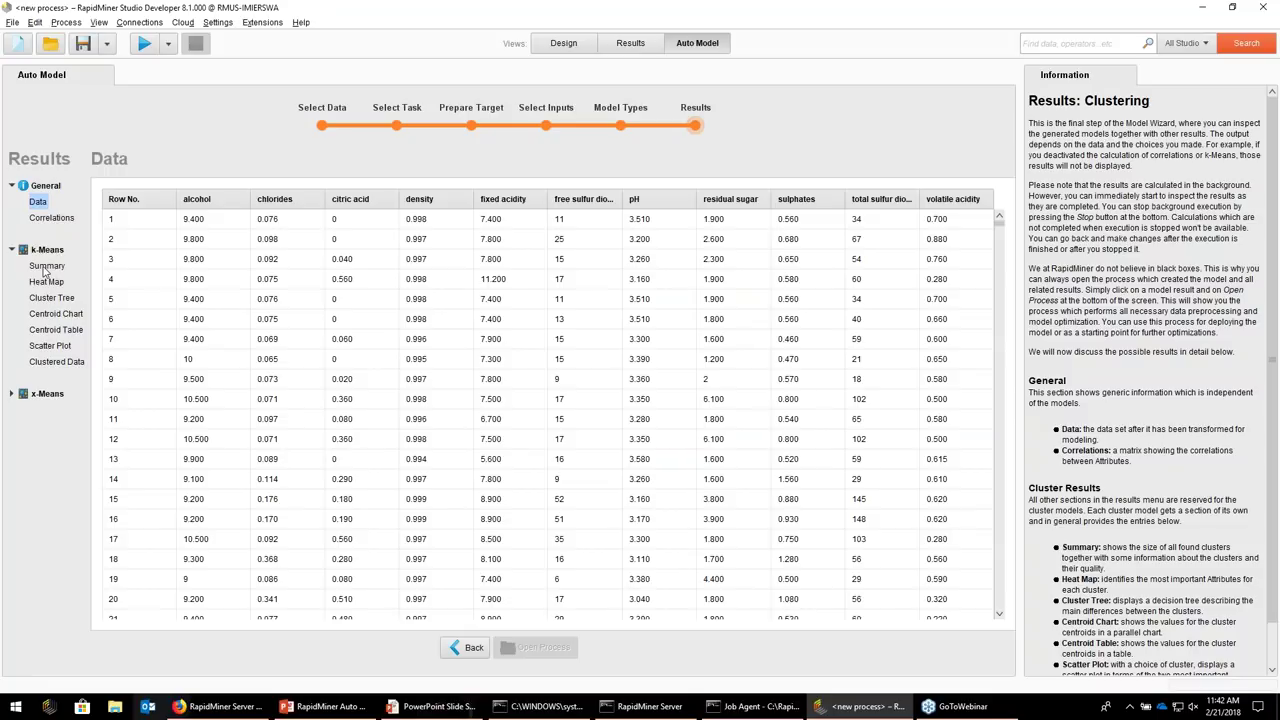
Examine the summaries and heat maps of k-Means and x-Means, checking the chlorides and total sulfur dioxide deviations of the x-Means clusters
{"action": "left_click", "coordinate": [46, 266]}
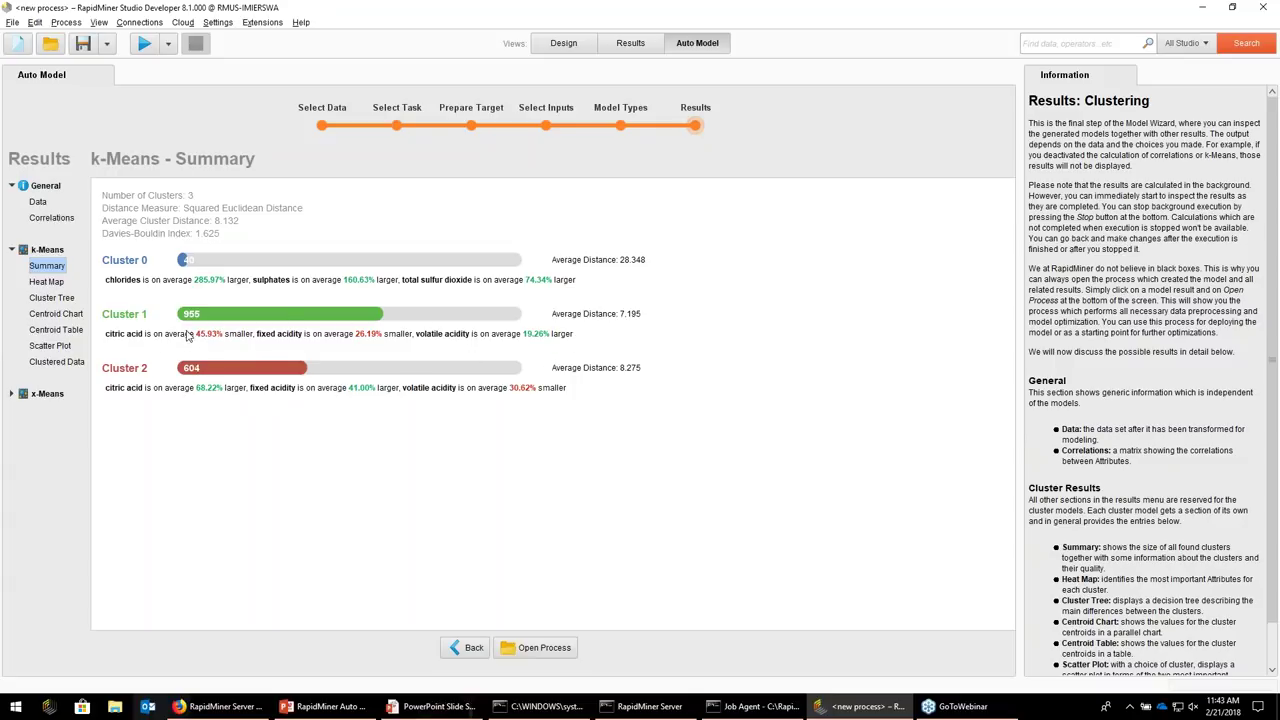
{"action": "left_click", "coordinate": [50, 283]}
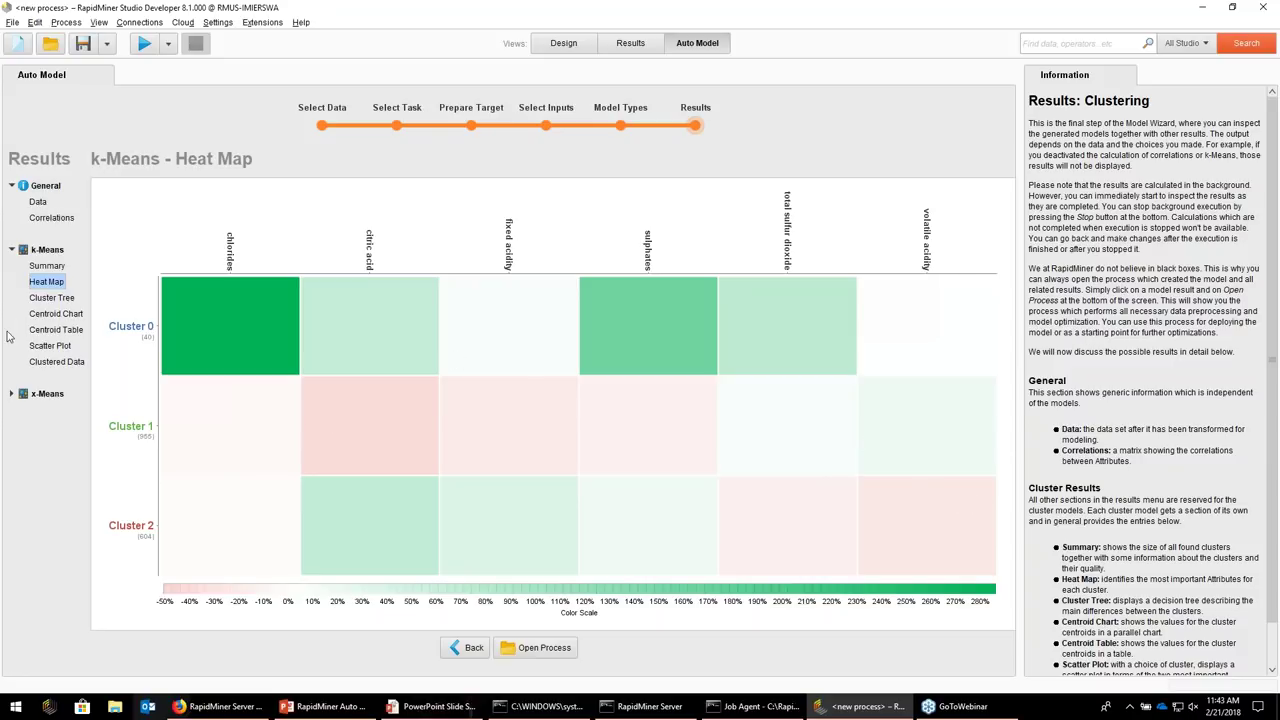
{"action": "left_click", "coordinate": [13, 394]}
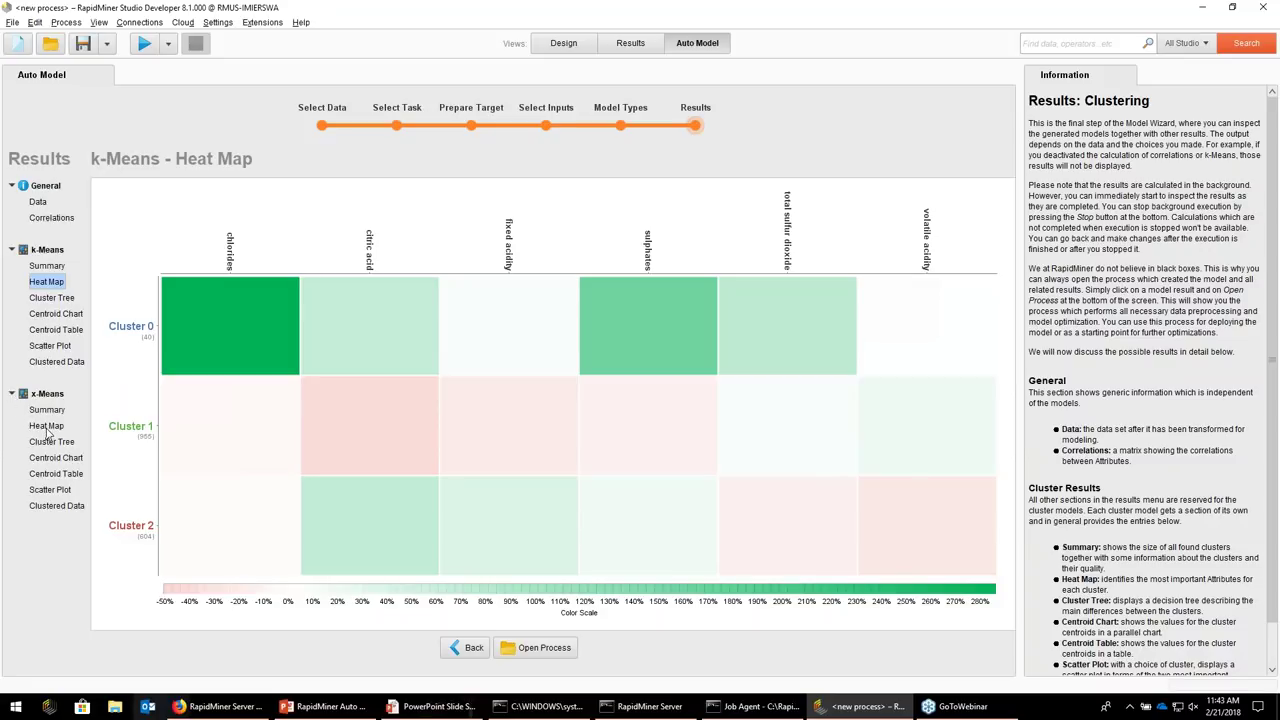
{"action": "left_click", "coordinate": [46, 425]}
{"action": "left_click", "coordinate": [50, 410]}
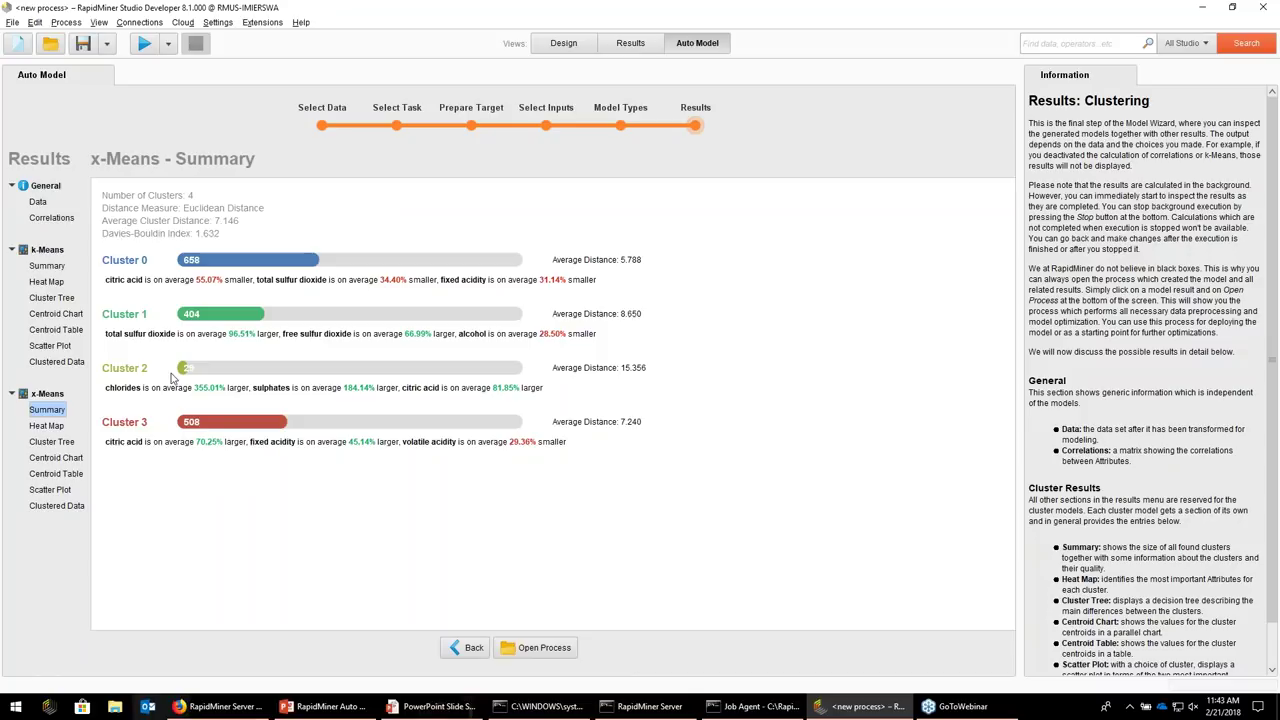
{"action": "left_click", "coordinate": [47, 426]}
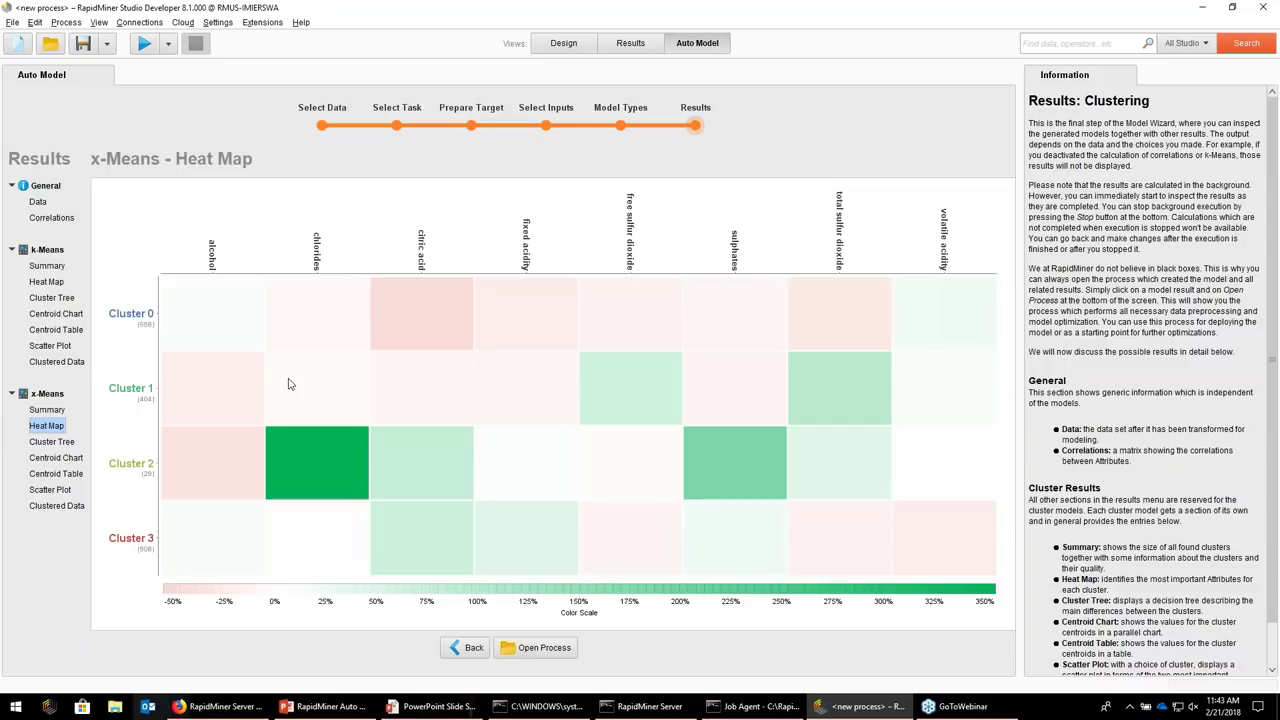
{"action": "mouse_move", "coordinate": [288, 384]}
{"action": "mouse_move", "coordinate": [307, 481]}
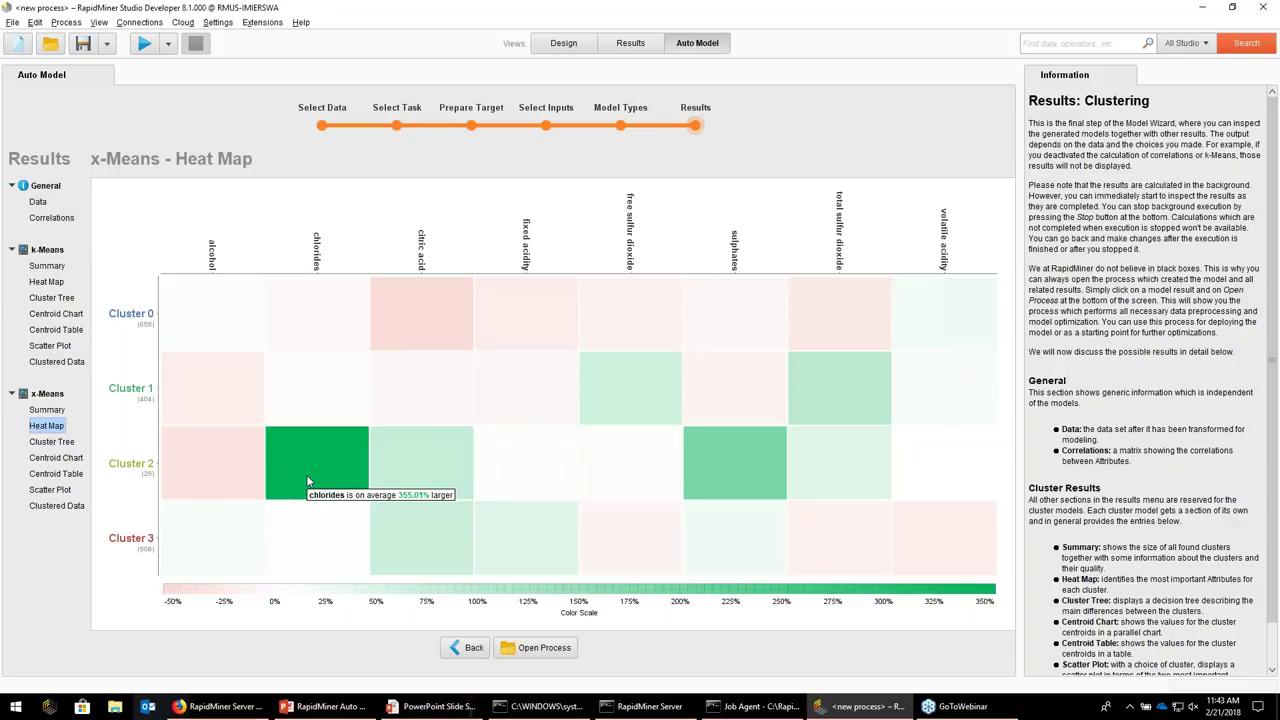
{"action": "mouse_move", "coordinate": [818, 393]}
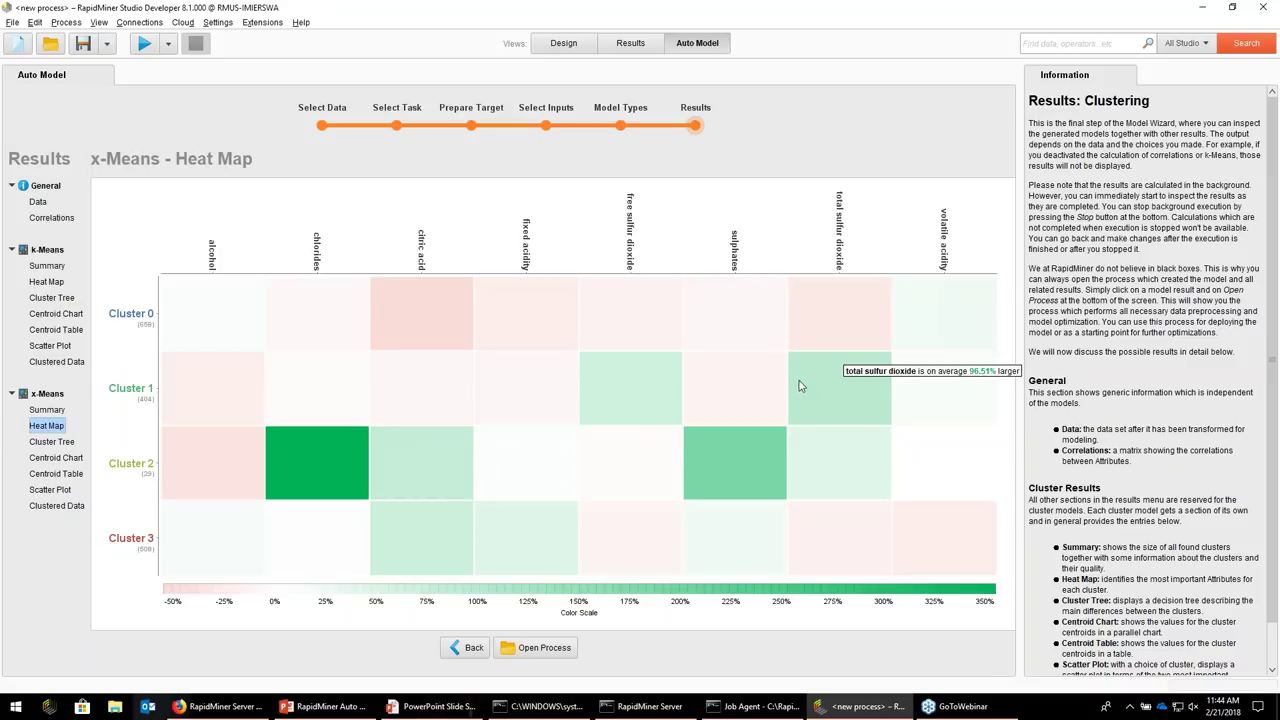
Examine the x-Means scatter plot with the focus on Cluster 1 and Cluster 3, and switch to the PowerPoint slide show
{"action": "left_click", "coordinate": [47, 490]}
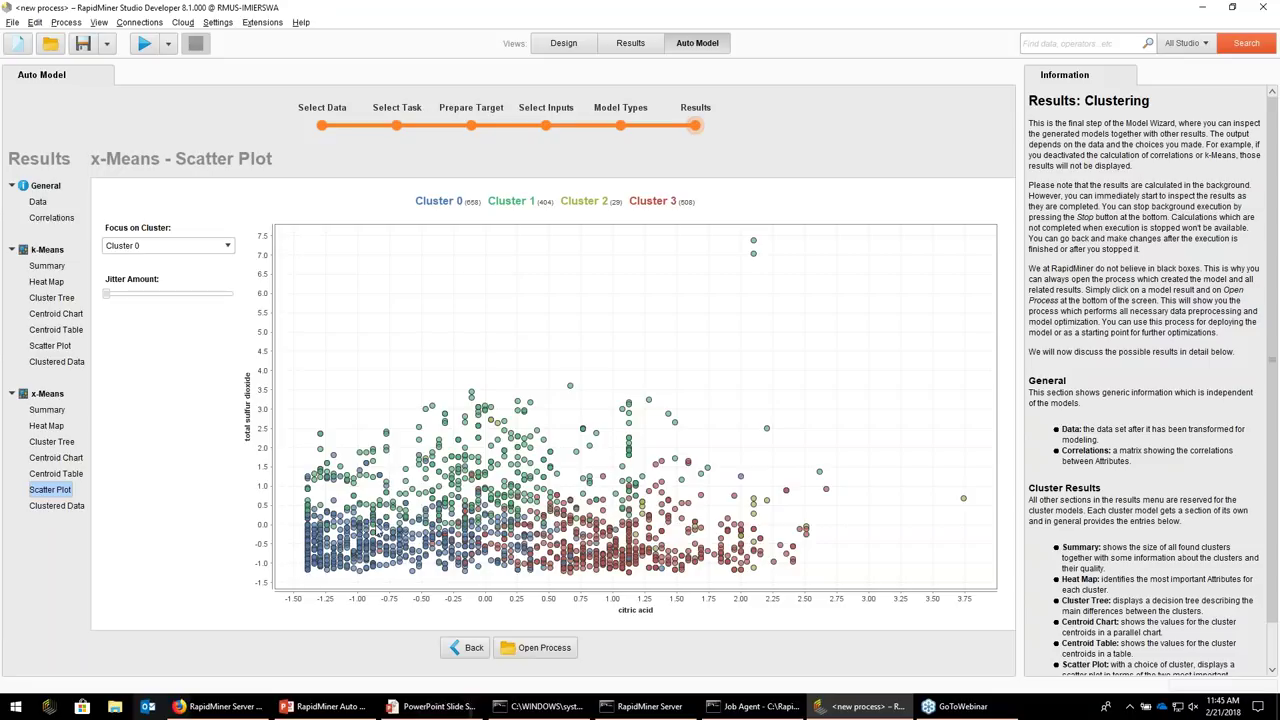
{"action": "left_click", "coordinate": [518, 203]}
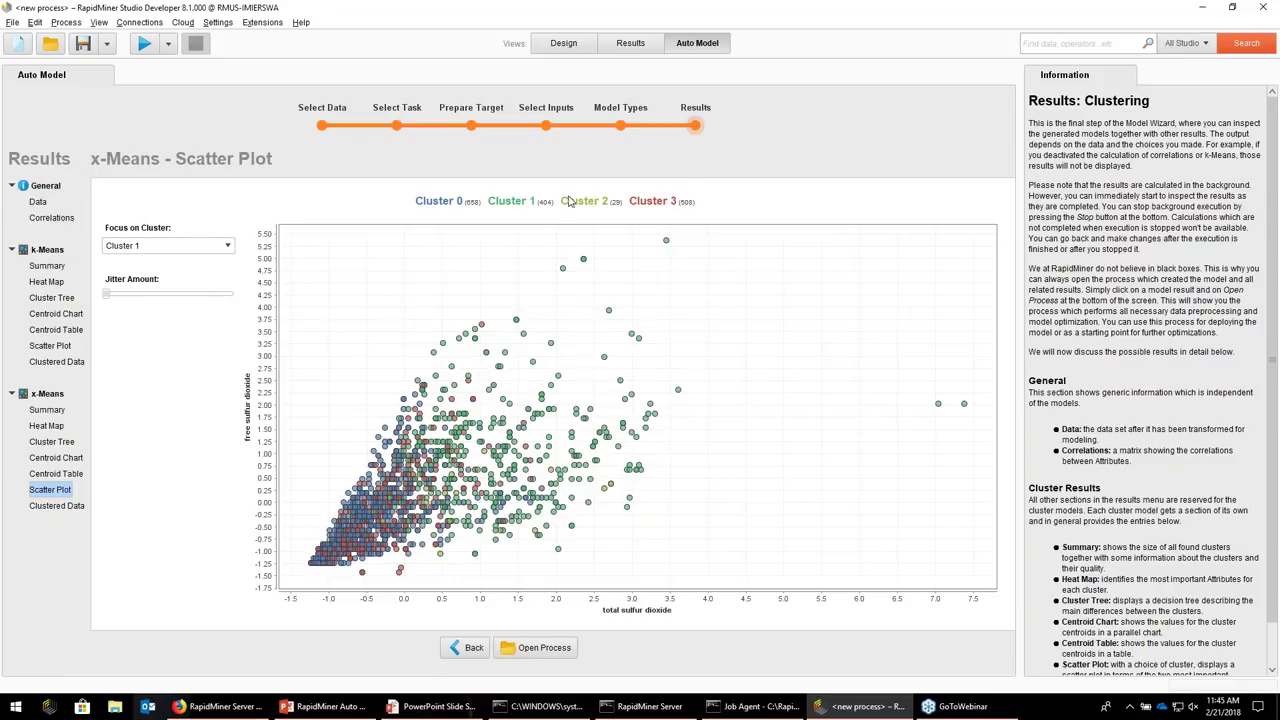
{"action": "left_click", "coordinate": [655, 203]}
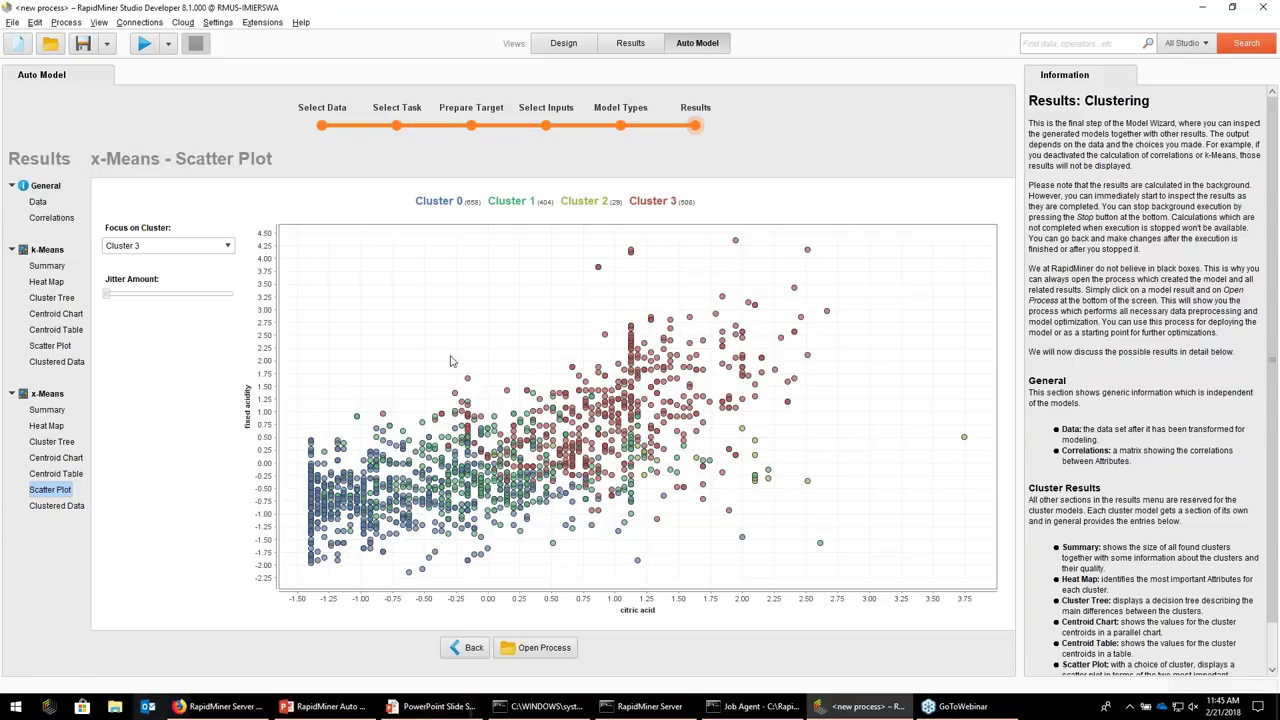
{"action": "key", "text": "alt+Tab"}
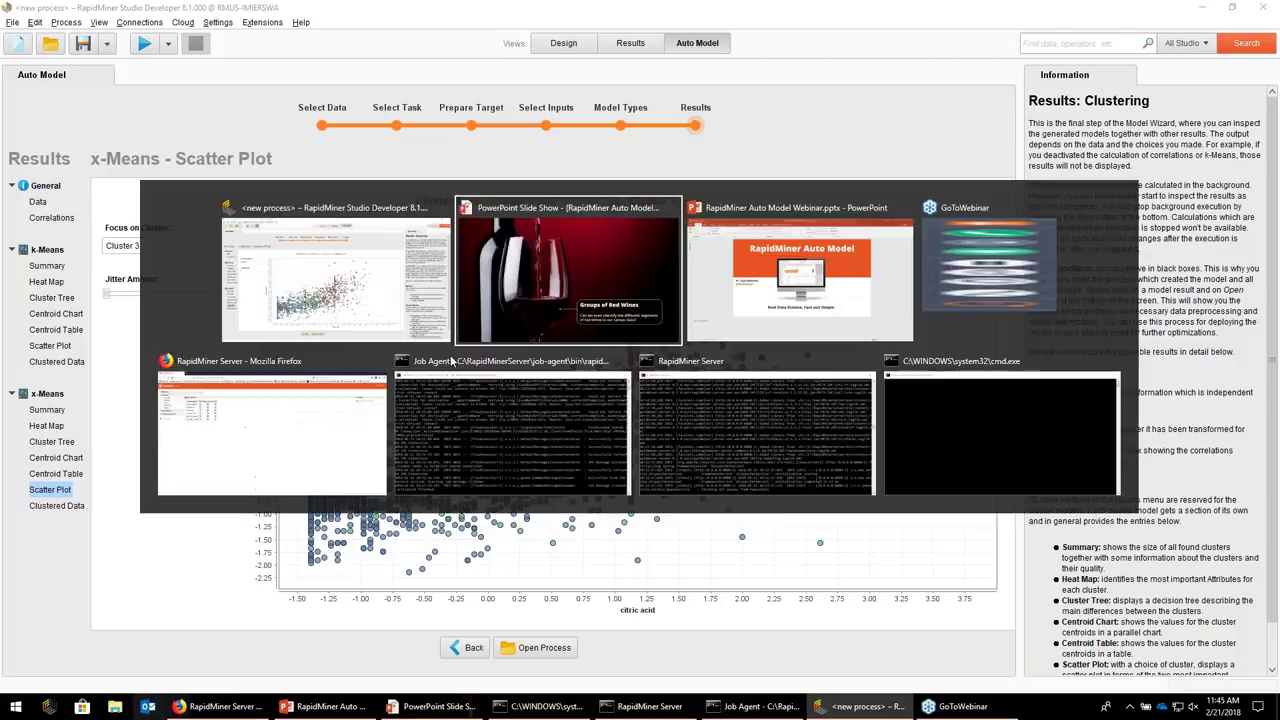
Advance the slide show to the Prediction of Churn slide, and create a new blank process in RapidMiner Studio
{"action": "key", "text": "Right"}
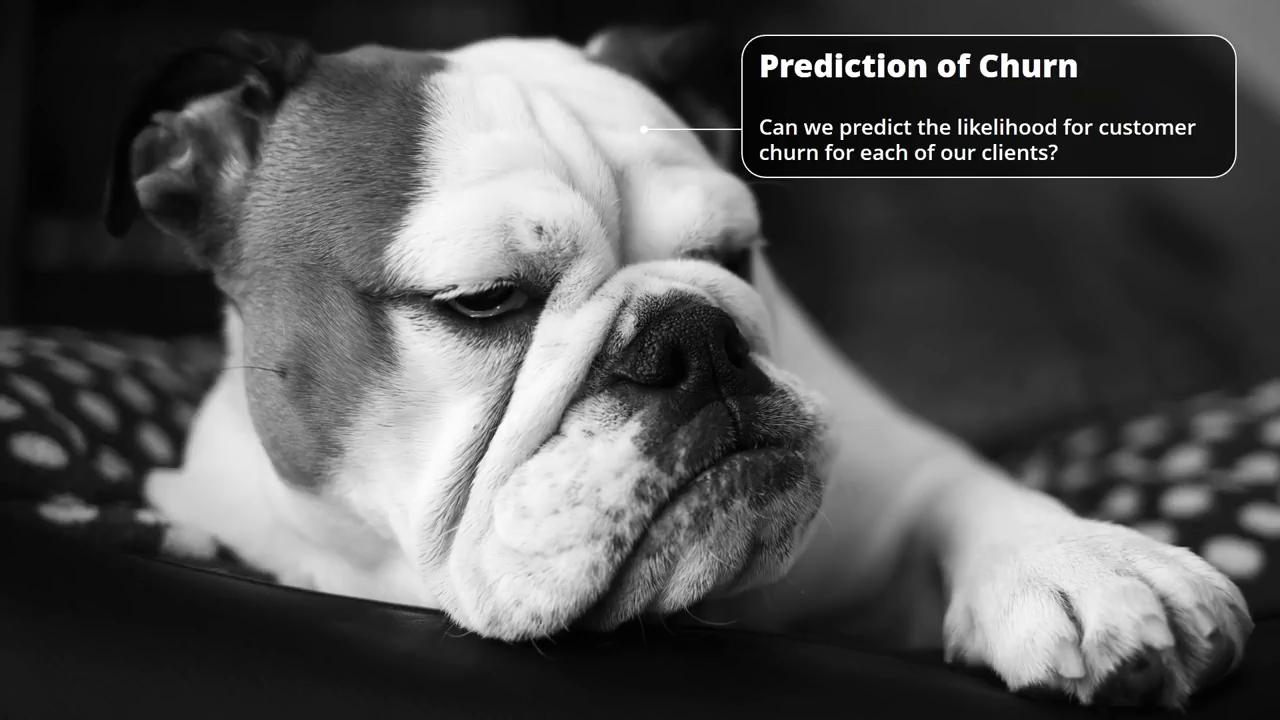
{"action": "key", "text": "alt+Tab"}
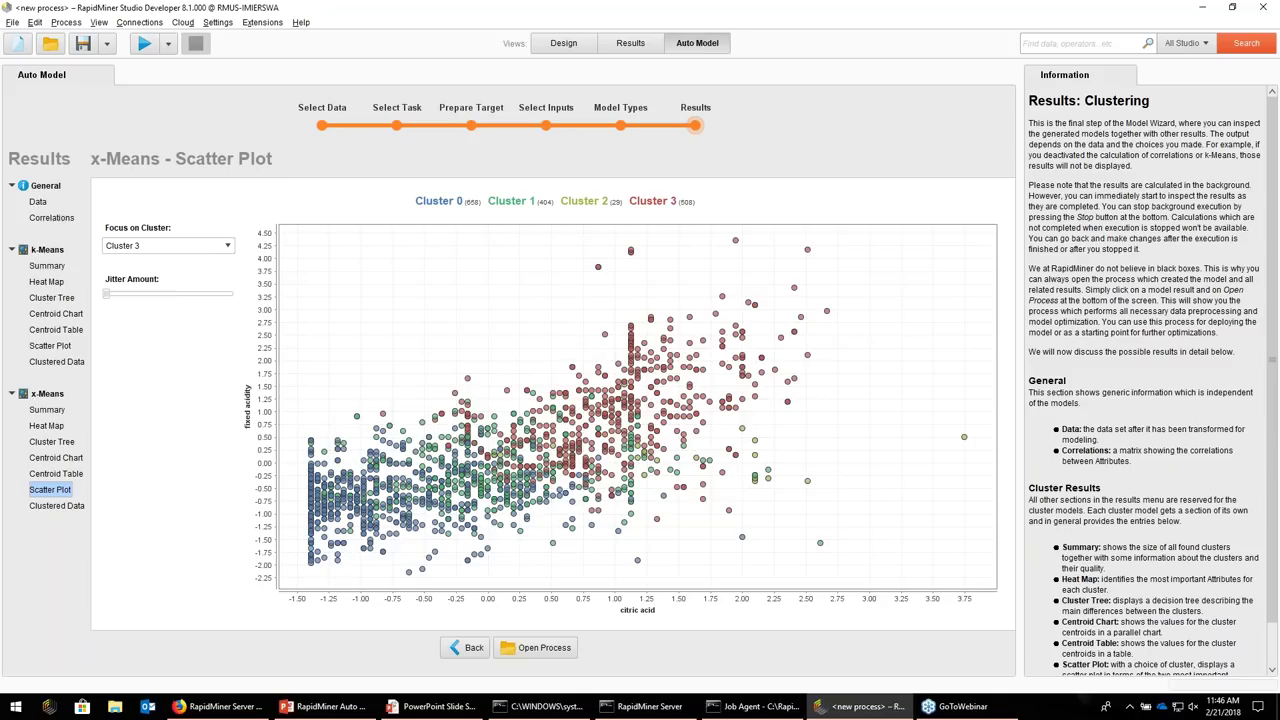
{"action": "left_click", "coordinate": [563, 43]}
{"action": "left_click_drag", "start_coordinate": [140, 216], "coordinate": [218, 216]}
{"action": "left_click", "coordinate": [18, 43]}
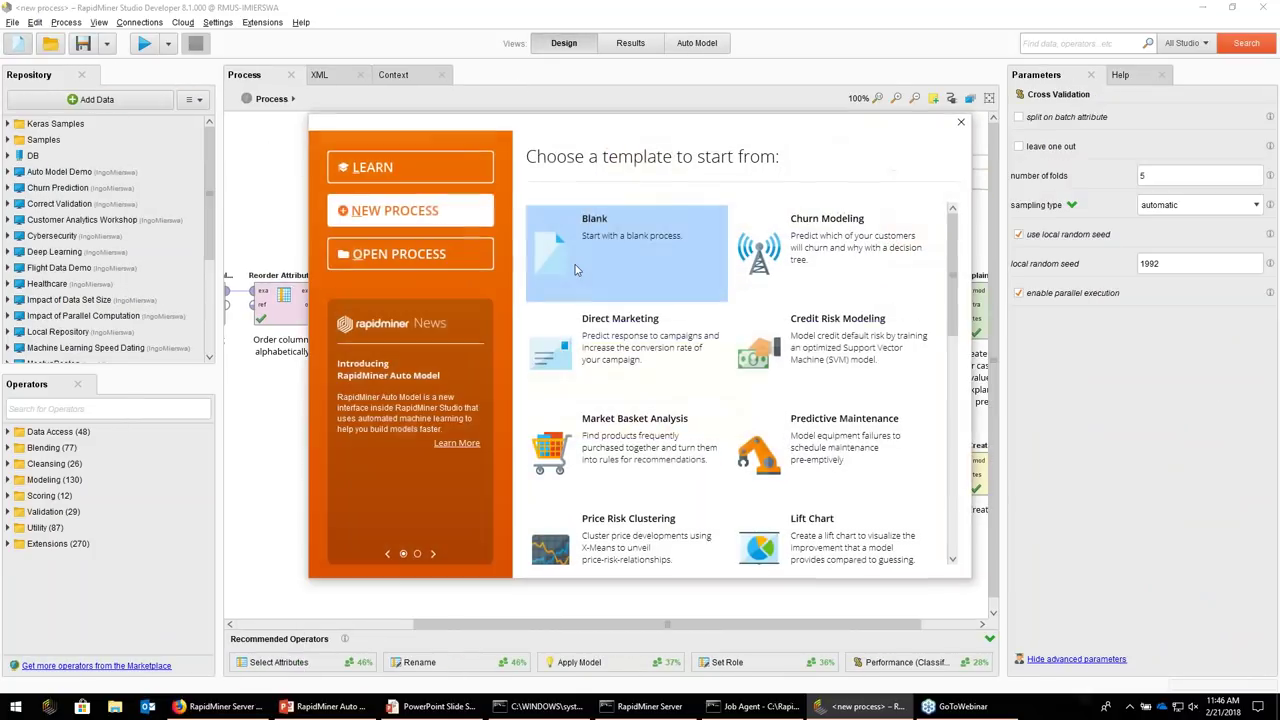
{"action": "left_click", "coordinate": [560, 240]}
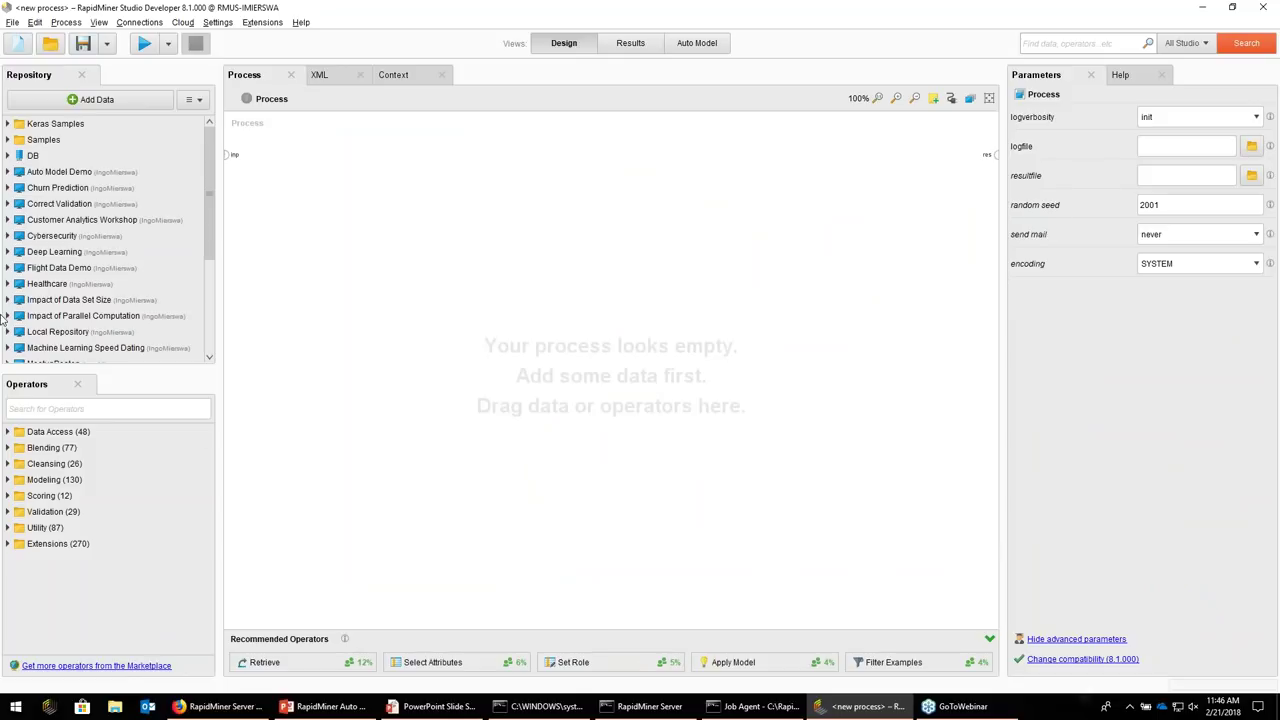
Expand the Auto Model Demo repository and its Churn folder, and select the Churn Data set
{"action": "left_click", "coordinate": [12, 172]}
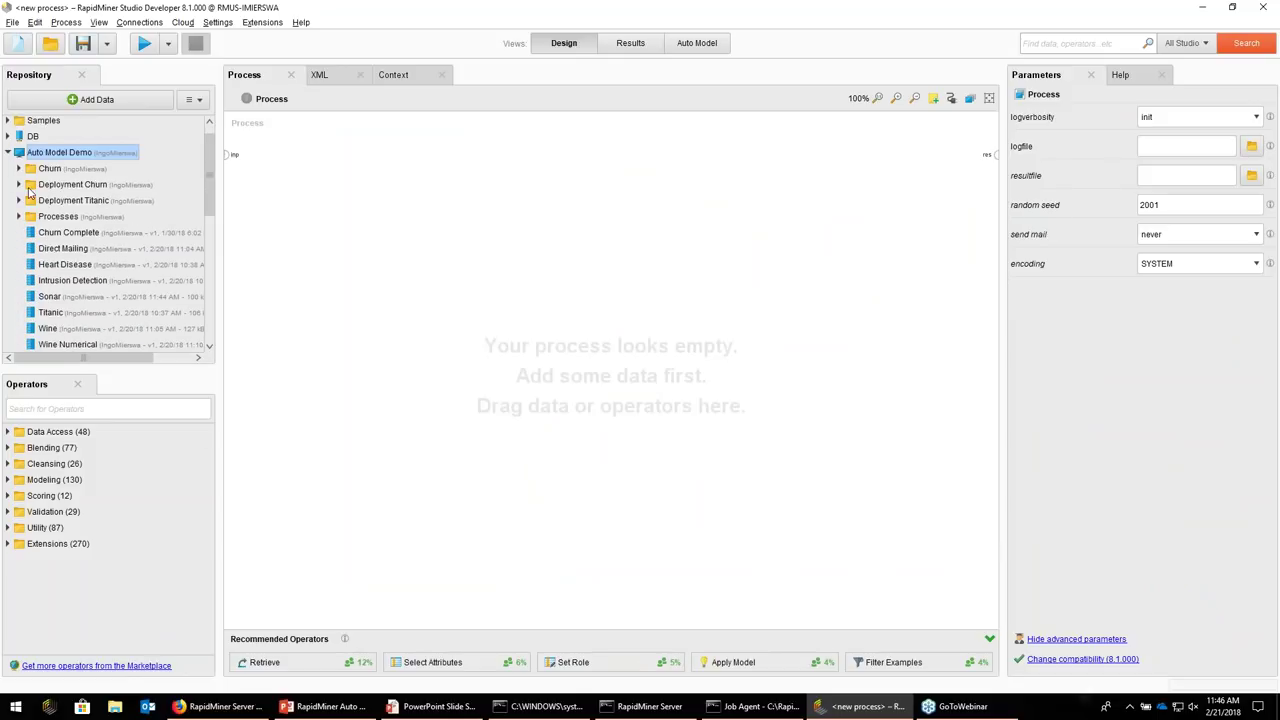
{"action": "left_click", "coordinate": [18, 169]}
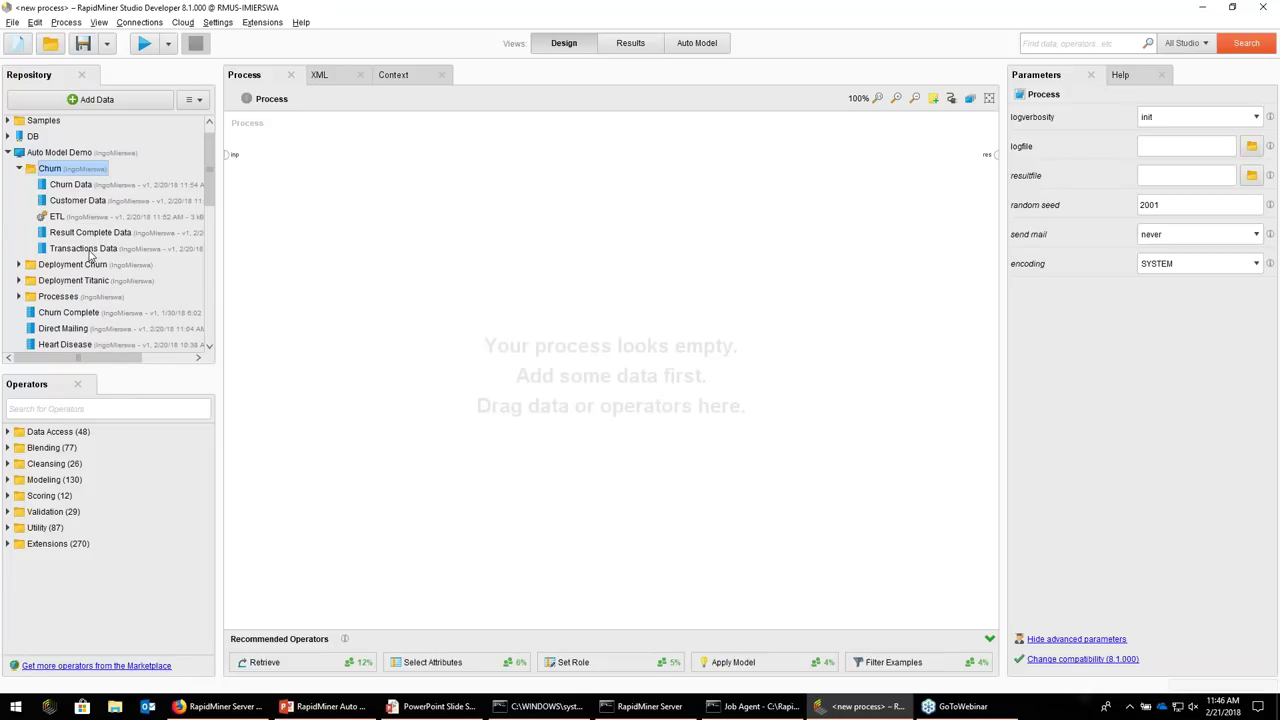
{"action": "left_click", "coordinate": [60, 186]}
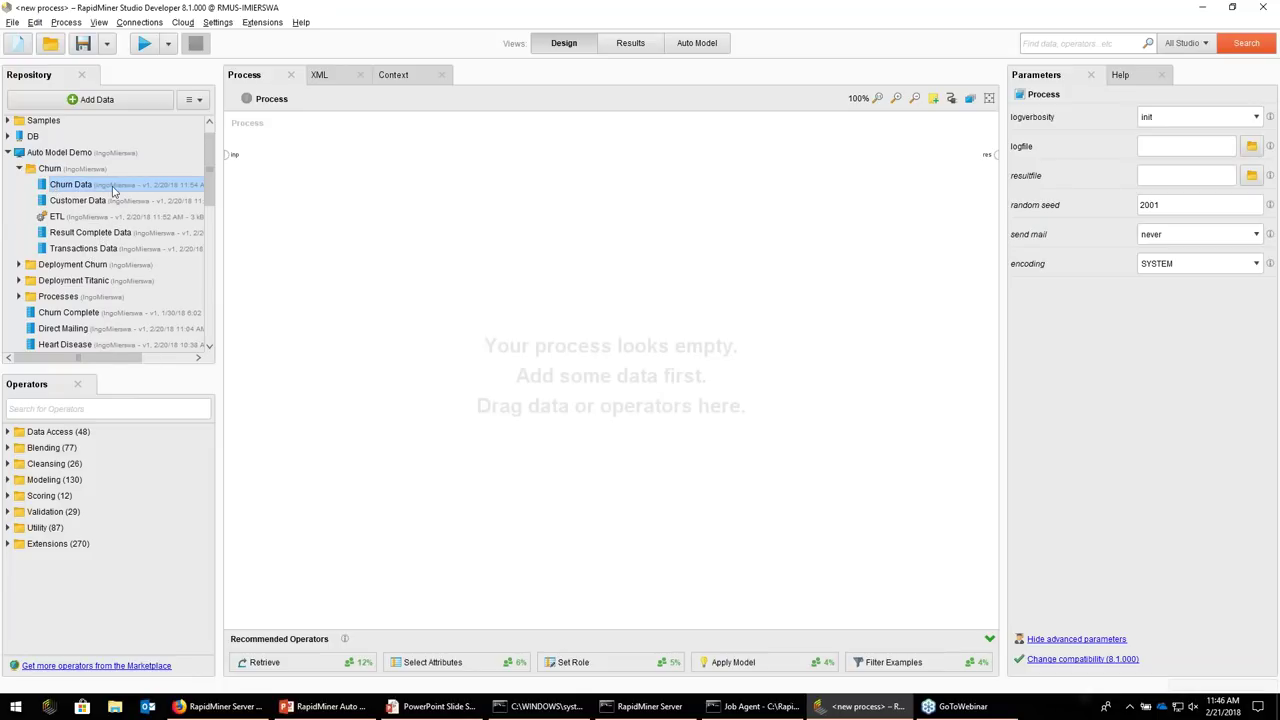
Close all old results without keeping any, and return to the process design
{"action": "left_click", "coordinate": [628, 45]}
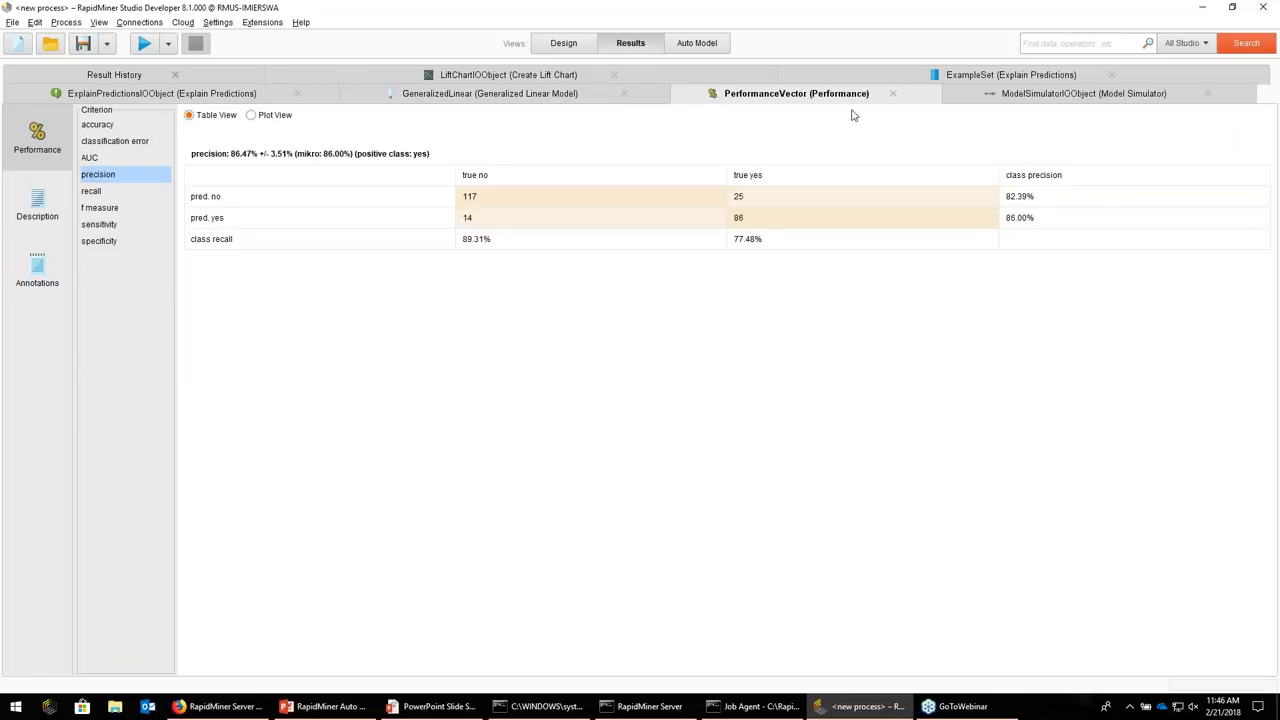
{"action": "right_click", "coordinate": [817, 97]}
{"action": "left_click", "coordinate": [847, 192]}
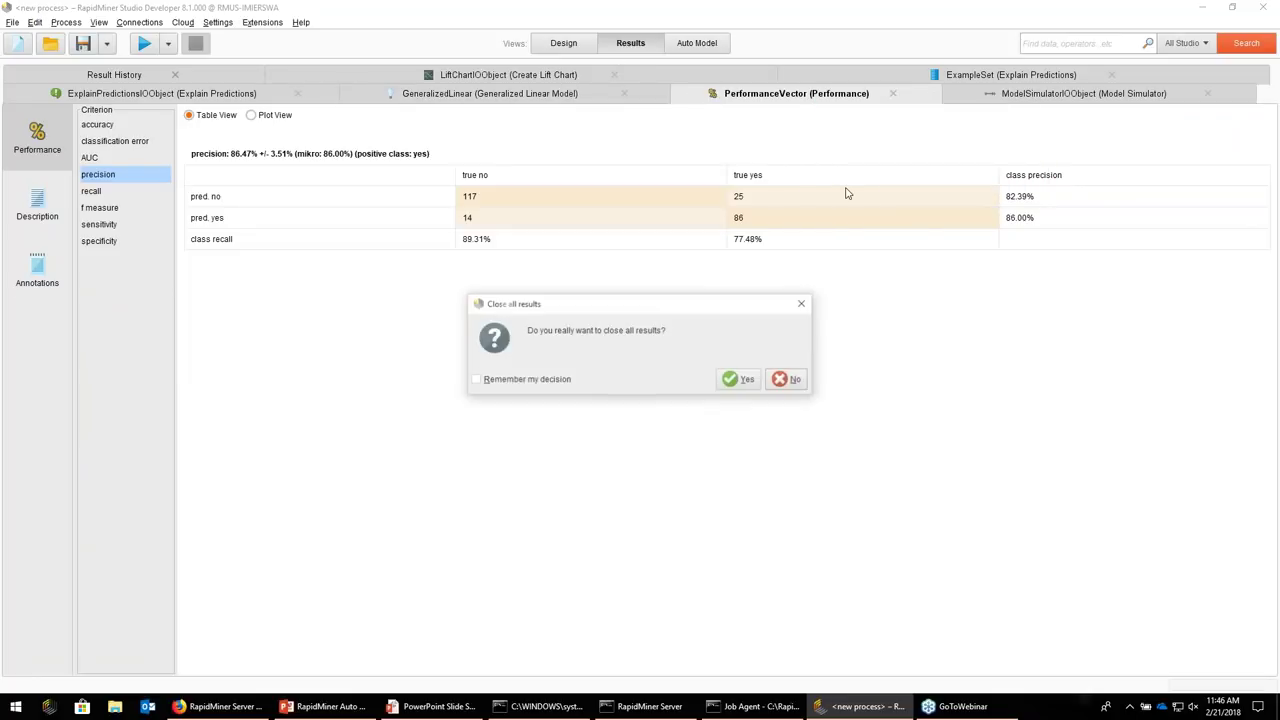
{"action": "left_click", "coordinate": [740, 379]}
{"action": "left_click", "coordinate": [537, 46]}
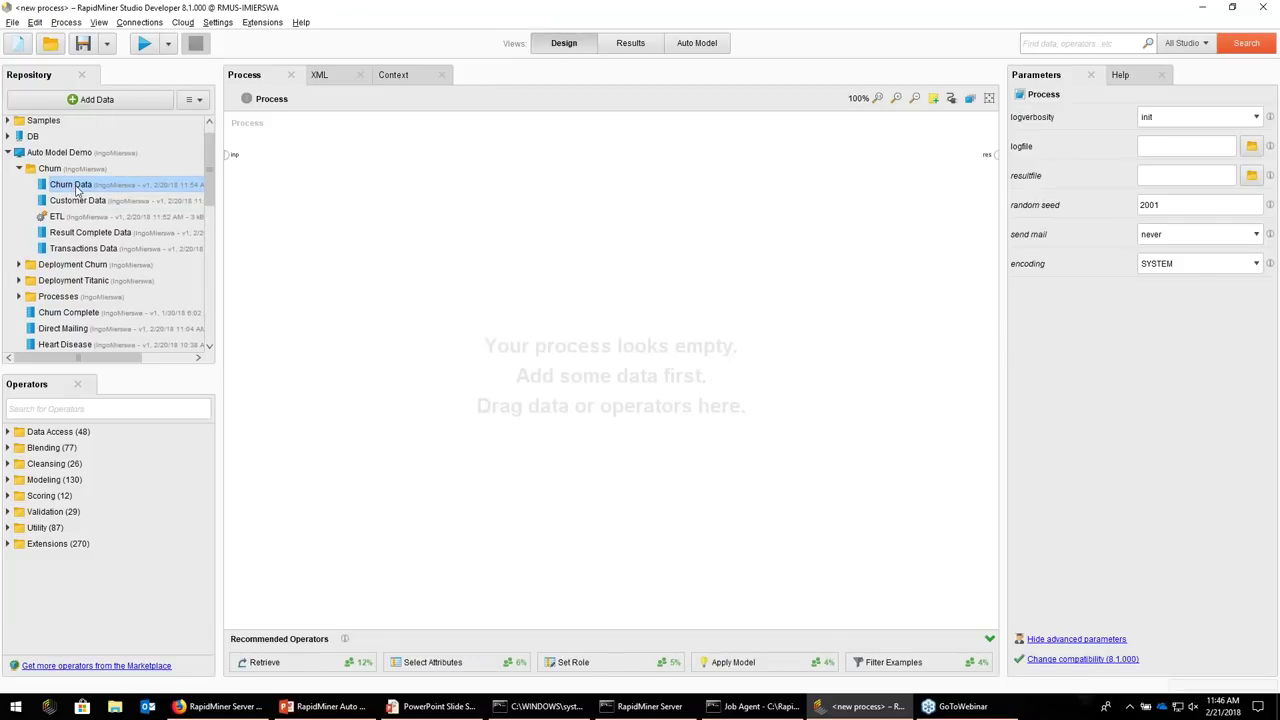
Open the Churn Data set and look through the values of its Churn column across the rows
{"action": "double_click", "coordinate": [60, 186]}
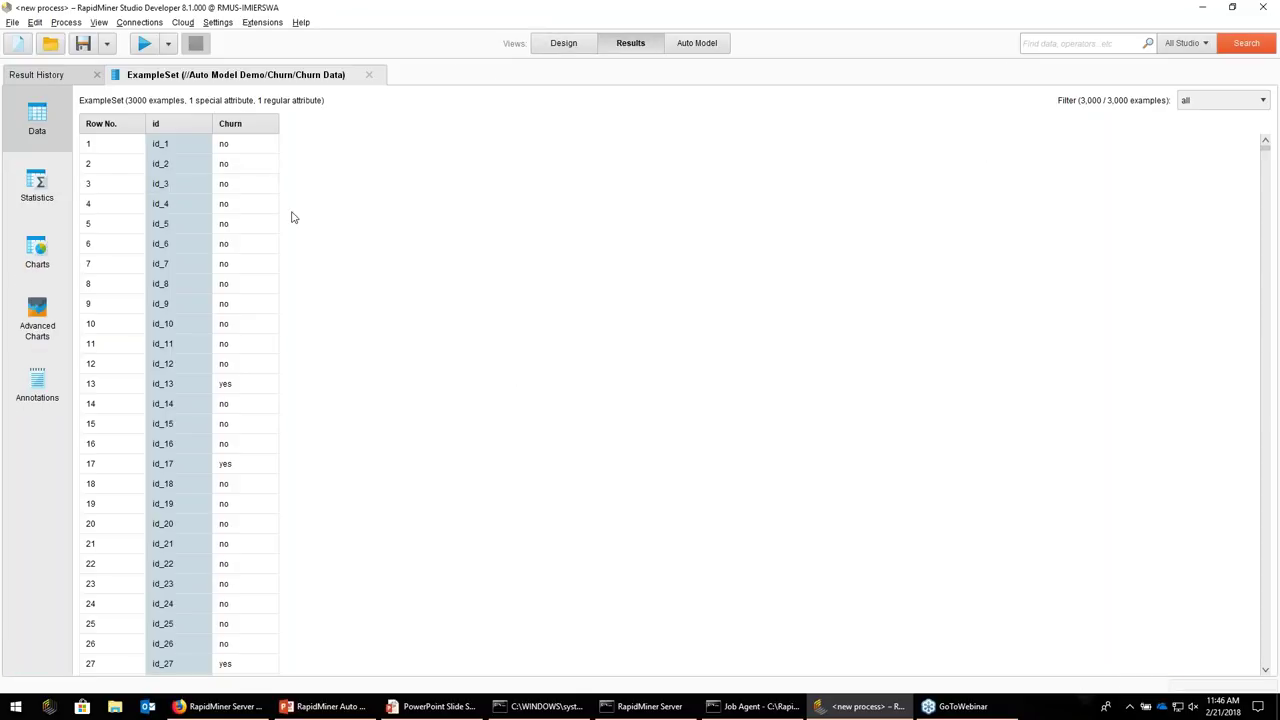
{"action": "left_click_drag", "start_coordinate": [225, 143], "coordinate": [265, 463]}
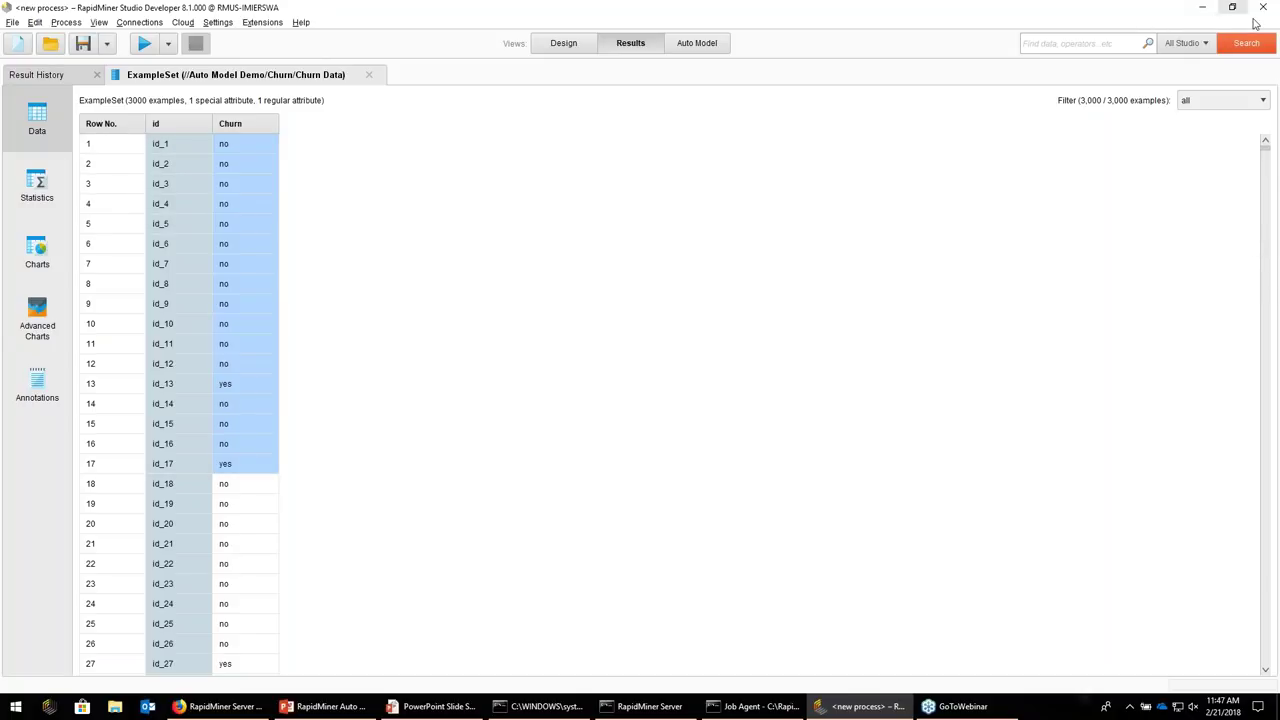
{"action": "key", "text": "Page_Down"}
{"action": "key", "text": "Page_Down"}
{"action": "key", "text": "Page_Down"}
{"action": "key", "text": "Page_Down"}
{"action": "key", "text": "Page_Down"}
{"action": "key", "text": "Page_Down"}
{"action": "key", "text": "Page_Down"}
{"action": "key", "text": "Page_Down"}
{"action": "key", "text": "Page_Down"}
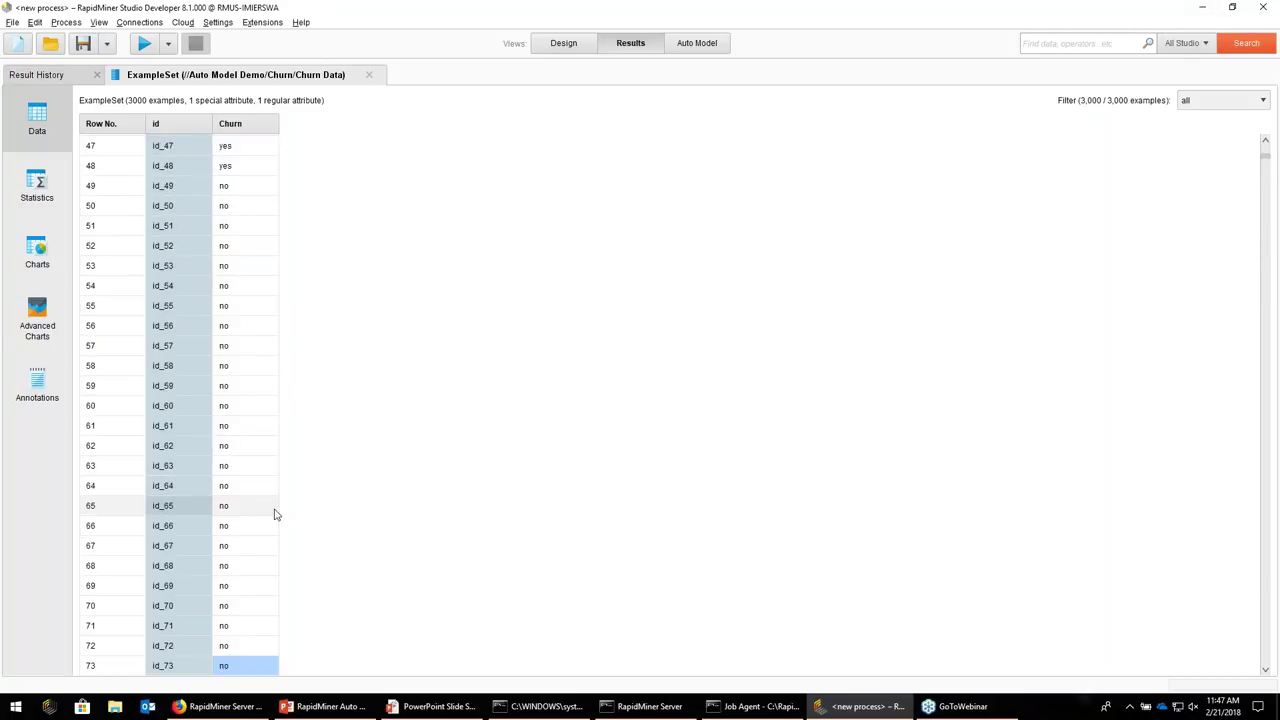
{"action": "key", "text": "Page_Down"}
{"action": "key", "text": "Page_Down"}
{"action": "key", "text": "Page_Down"}
{"action": "key", "text": "Page_Down"}
{"action": "key", "text": "Page_Down"}
{"action": "key", "text": "Page_Down"}
{"action": "key", "text": "Page_Down"}
{"action": "key", "text": "Page_Down"}
{"action": "key", "text": "Page_Down"}
{"action": "key", "text": "Page_Down"}
{"action": "key", "text": "Page_Down"}
{"action": "key", "text": "Page_Down"}
{"action": "key", "text": "Page_Down"}
{"action": "key", "text": "Page_Down"}
{"action": "key", "text": "Page_Down"}
{"action": "key", "text": "Page_Down"}
{"action": "key", "text": "Page_Down"}
{"action": "key", "text": "Page_Down"}
{"action": "key", "text": "Page_Down"}
{"action": "key", "text": "Page_Down"}
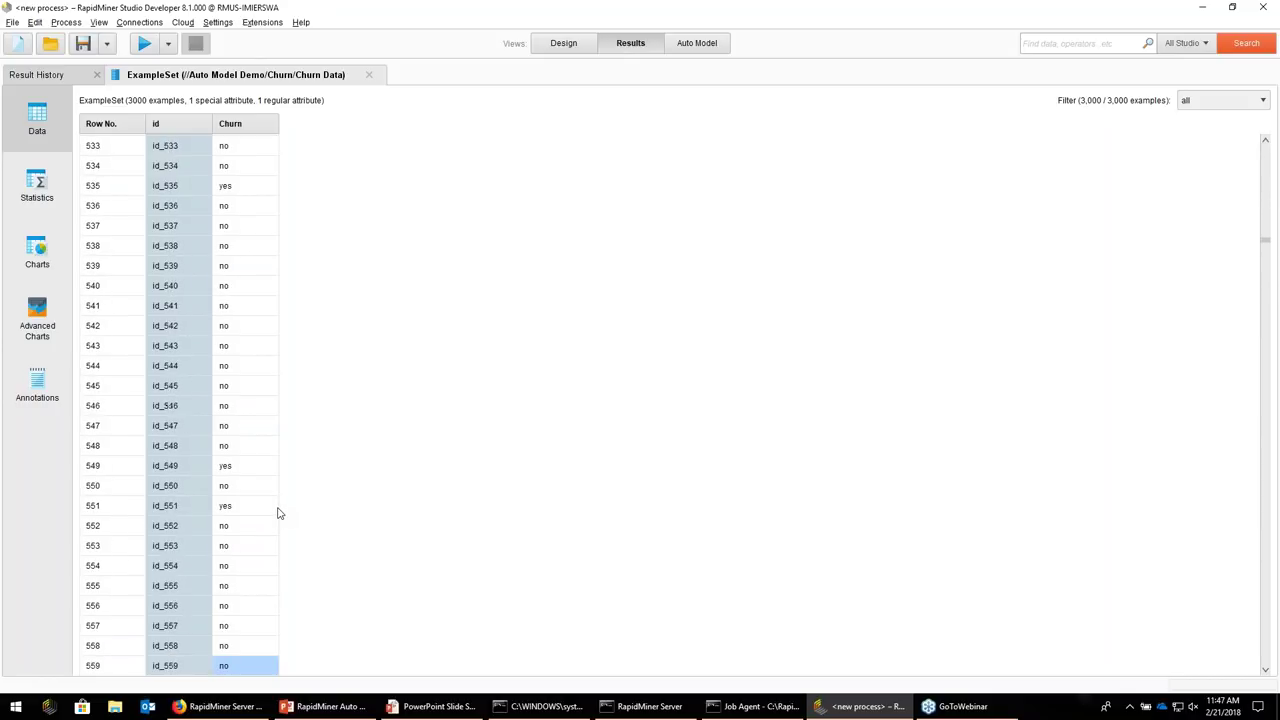
{"action": "key", "text": "Page_Up"}
{"action": "key", "text": "Page_Up"}
{"action": "key", "text": "Page_Up"}
{"action": "key", "text": "Page_Up"}
{"action": "key", "text": "Page_Up"}
{"action": "key", "text": "Page_Up"}
{"action": "key", "text": "Page_Up"}
{"action": "key", "text": "Page_Up"}
{"action": "key", "text": "Page_Up"}
{"action": "key", "text": "Page_Up"}
{"action": "key", "text": "Page_Up"}
{"action": "key", "text": "Page_Up"}
{"action": "key", "text": "Page_Up"}
{"action": "key", "text": "Page_Up"}
{"action": "key", "text": "Page_Up"}
{"action": "key", "text": "Page_Up"}
{"action": "key", "text": "Page_Up"}
{"action": "key", "text": "Page_Up"}
{"action": "key", "text": "Page_Up"}
{"action": "key", "text": "Page_Up"}
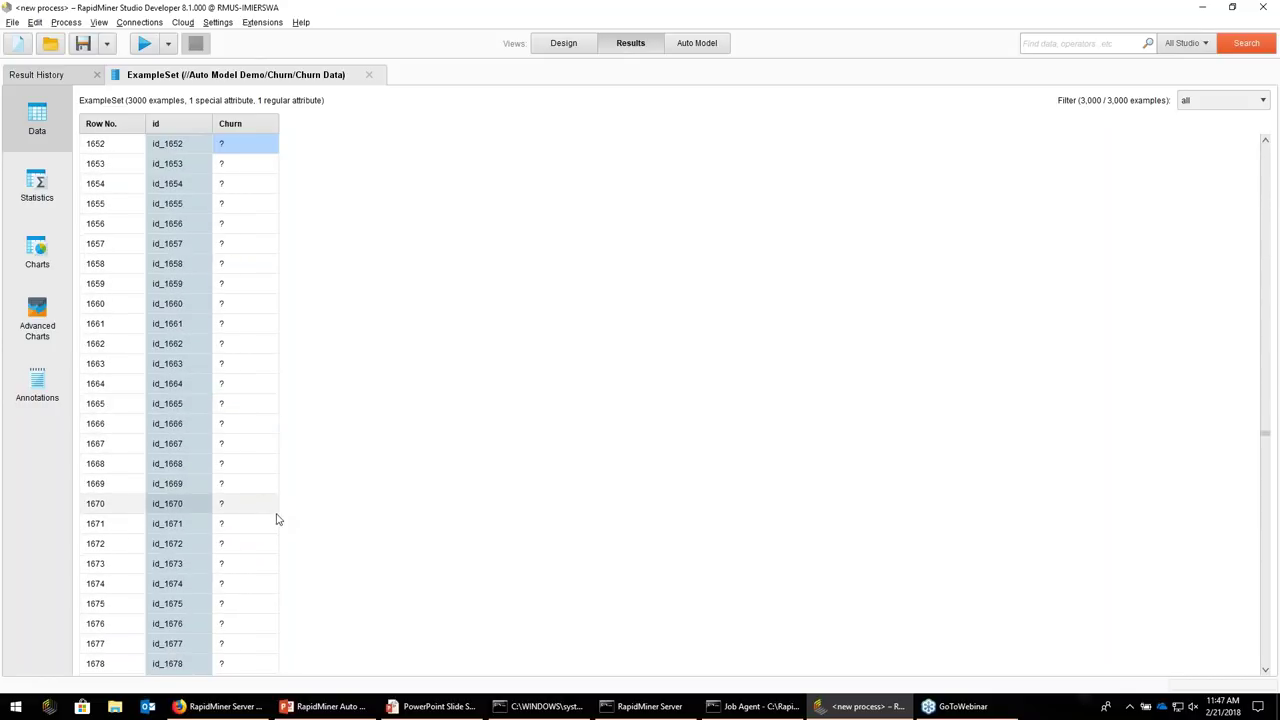
{"action": "key", "text": "Page_Up"}
{"action": "key", "text": "Page_Up"}
{"action": "key", "text": "Page_Up"}
{"action": "key", "text": "Page_Up"}
{"action": "key", "text": "Page_Up"}
{"action": "key", "text": "Page_Up"}
{"action": "key", "text": "Page_Up"}
{"action": "key", "text": "Page_Up"}
{"action": "key", "text": "Page_Up"}
{"action": "key", "text": "Page_Up"}
{"action": "key", "text": "Page_Up"}
{"action": "key", "text": "Page_Up"}
{"action": "key", "text": "Page_Up"}
{"action": "key", "text": "Page_Up"}
{"action": "key", "text": "Page_Up"}
{"action": "key", "text": "Page_Up"}
{"action": "key", "text": "Page_Up"}
{"action": "key", "text": "Page_Up"}
{"action": "key", "text": "Page_Up"}
{"action": "key", "text": "Page_Up"}
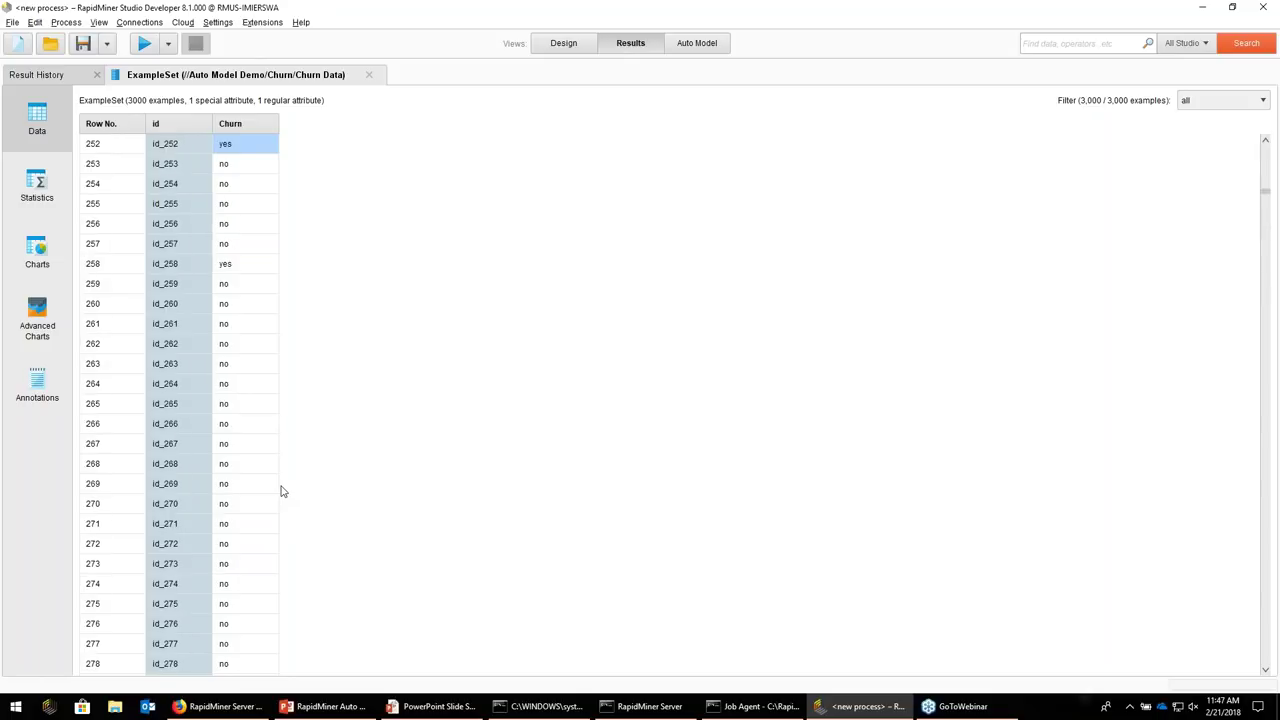
Open the Customer Data and Transactions Data sets from the Churn folder and examine their columns
{"action": "left_click", "coordinate": [563, 43]}
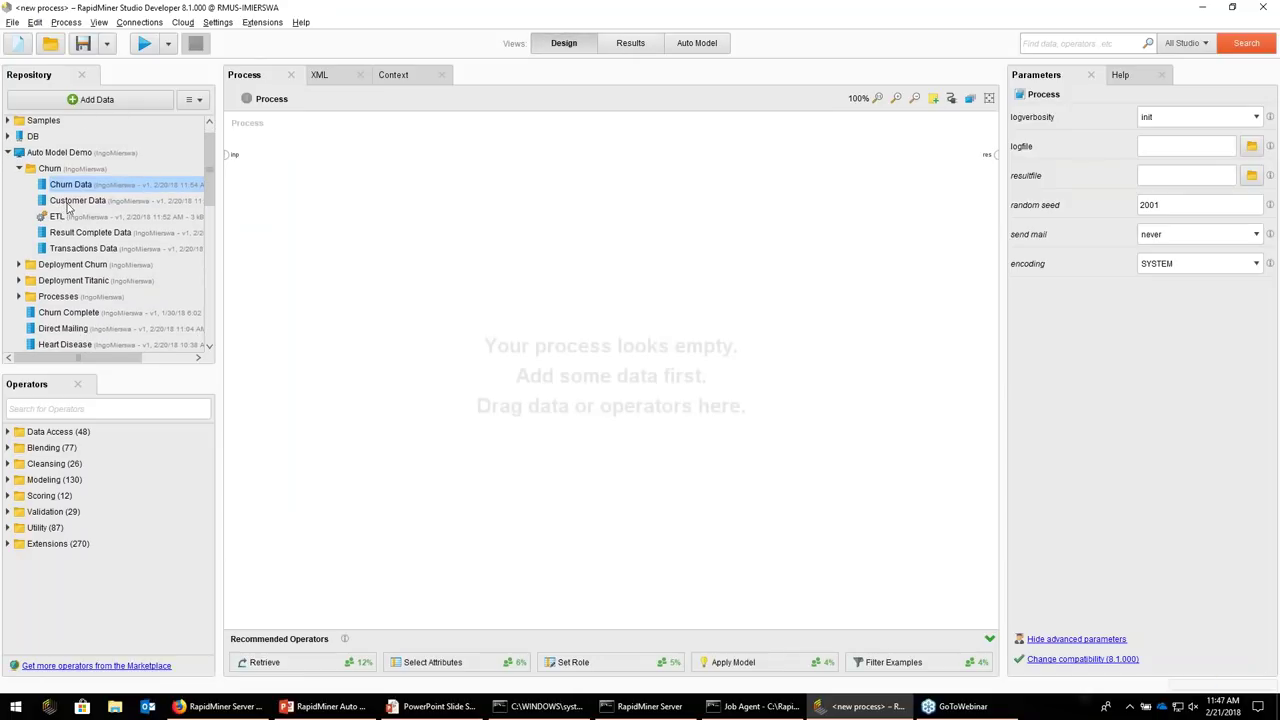
{"action": "left_click", "coordinate": [72, 203]}
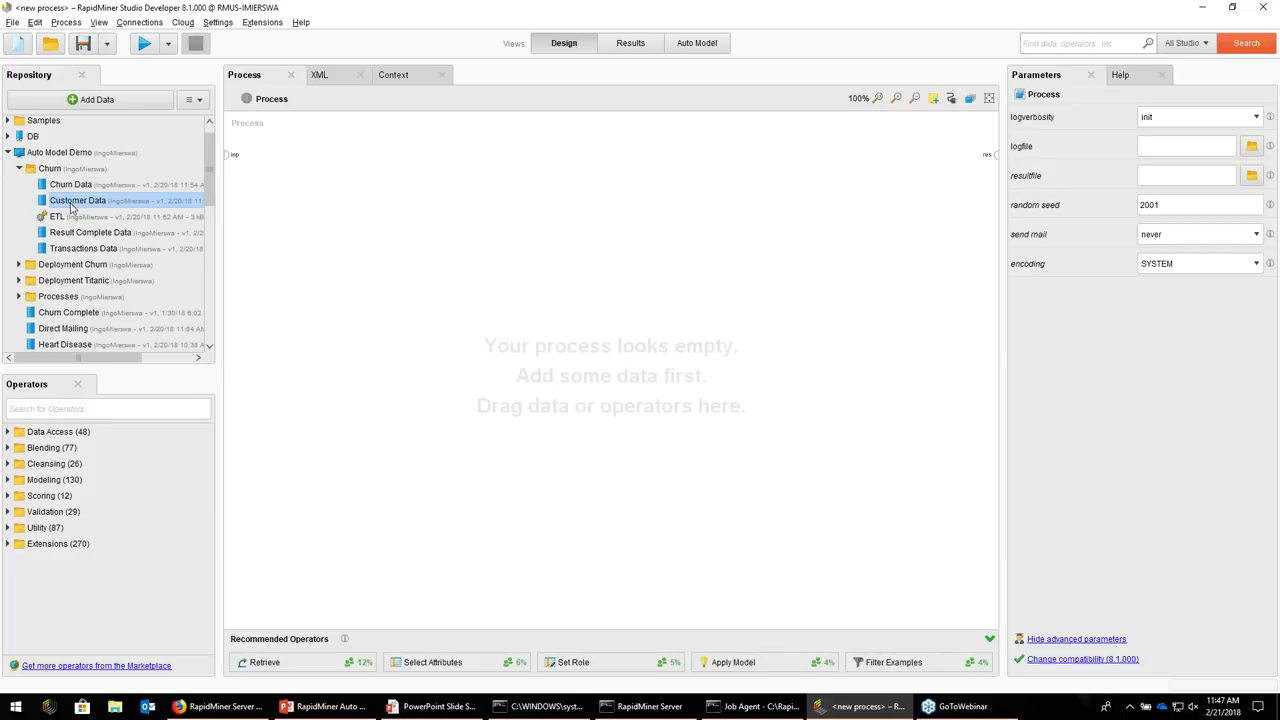
{"action": "double_click", "coordinate": [72, 203]}
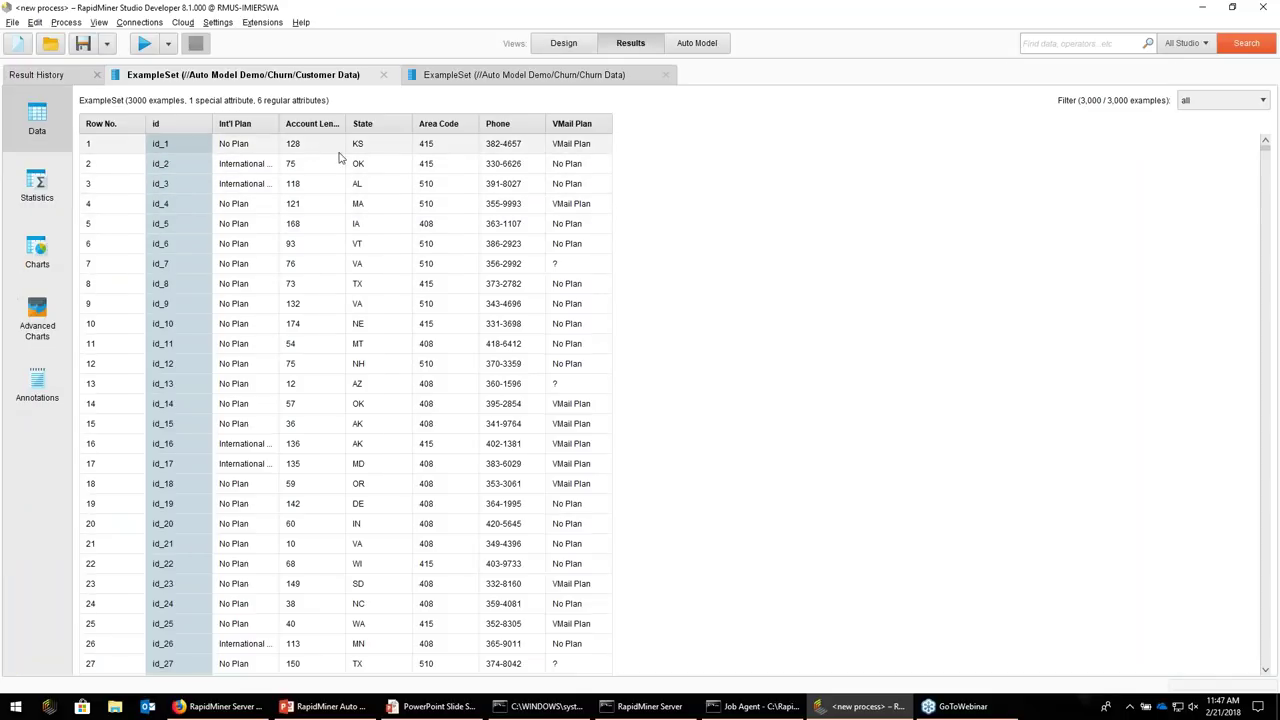
{"action": "left_click", "coordinate": [563, 42]}
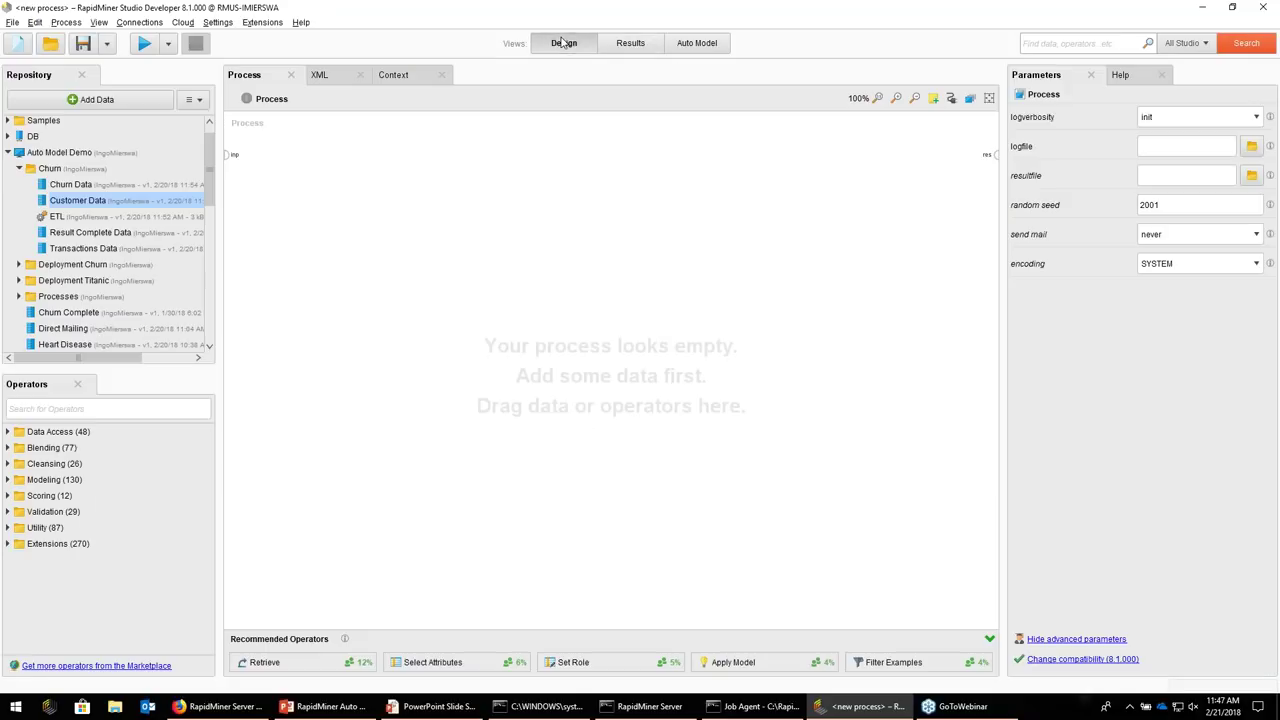
{"action": "left_click", "coordinate": [74, 249]}
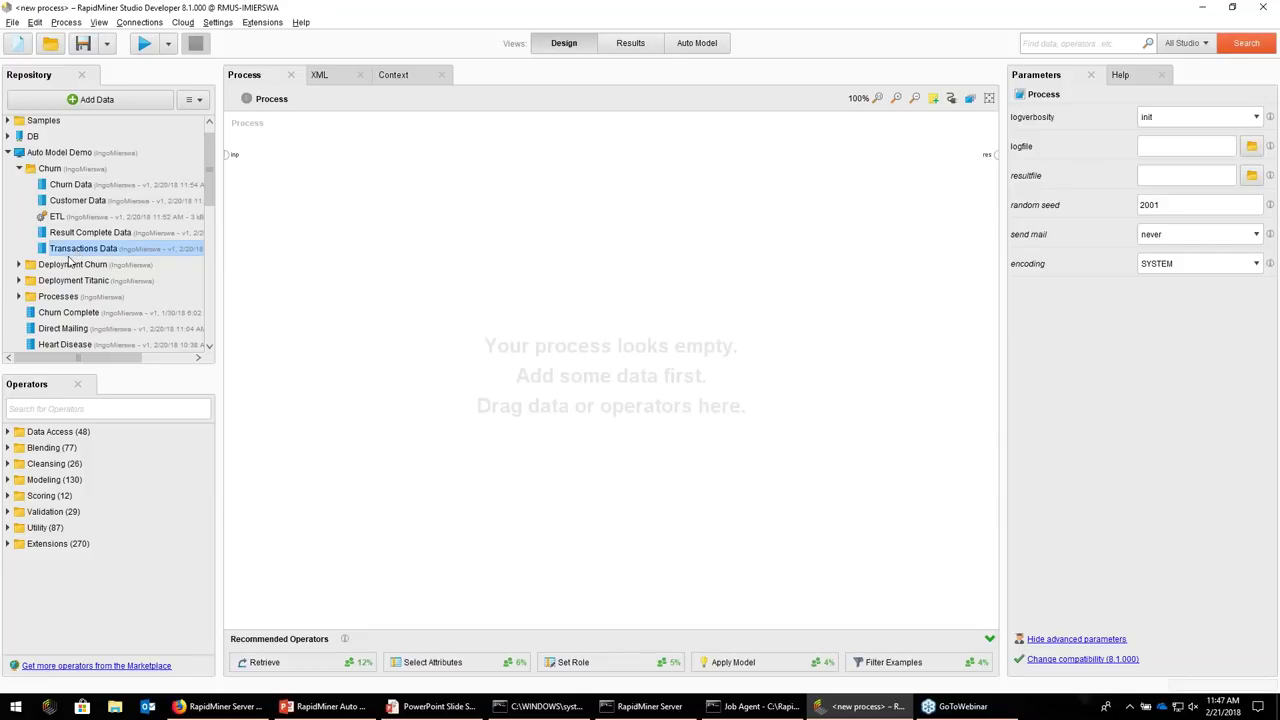
{"action": "double_click", "coordinate": [76, 250]}
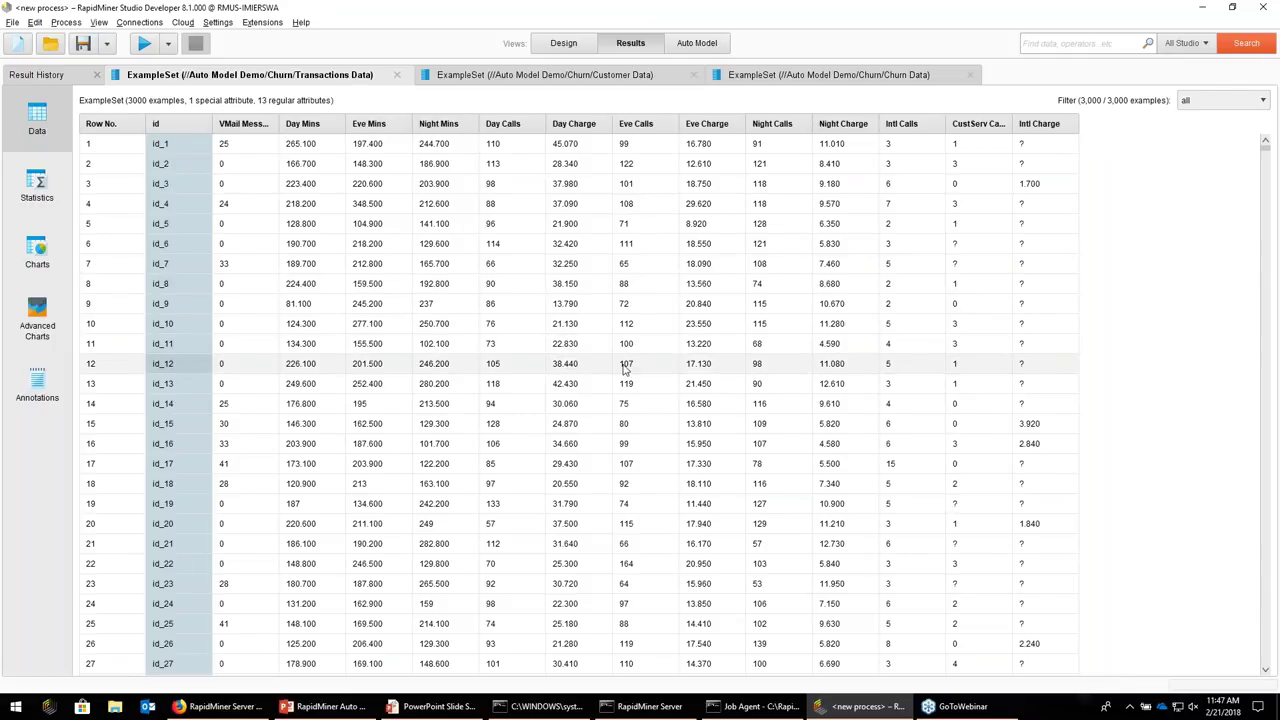
Open the ETL process from the Churn folder and inspect its Retrieve, Join and Store operators
{"action": "left_click", "coordinate": [564, 43]}
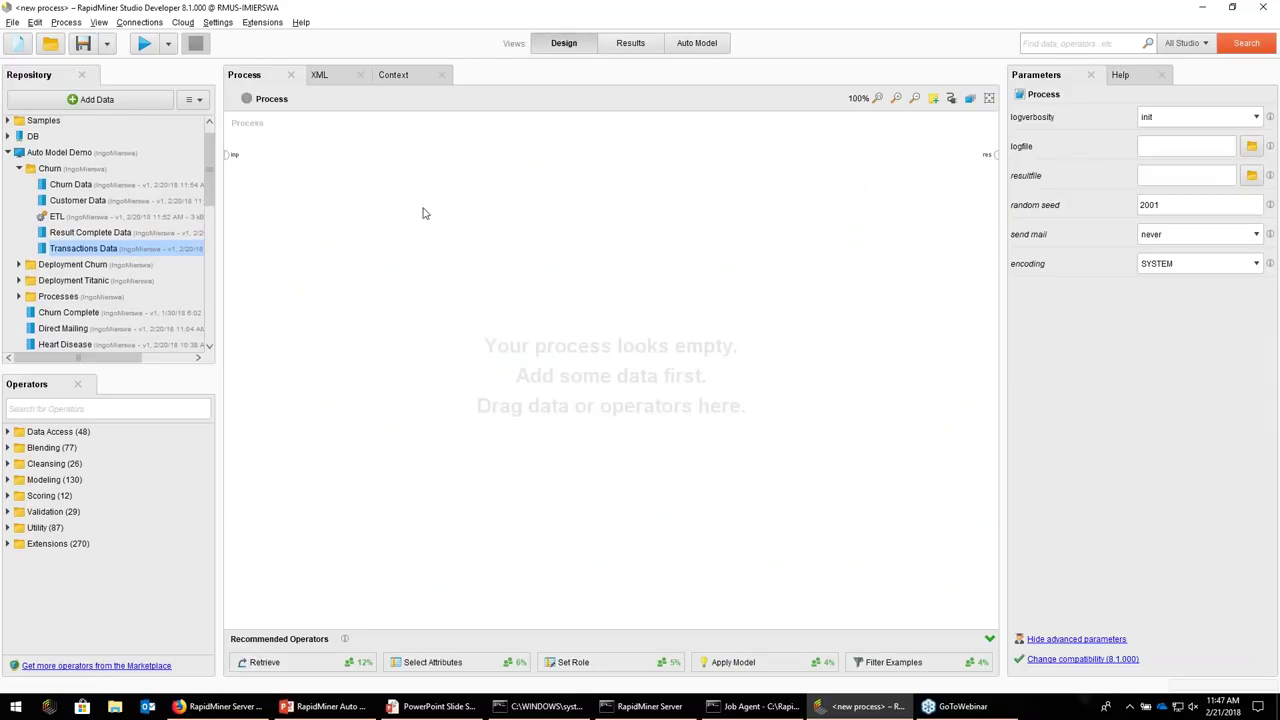
{"action": "double_click", "coordinate": [58, 217]}
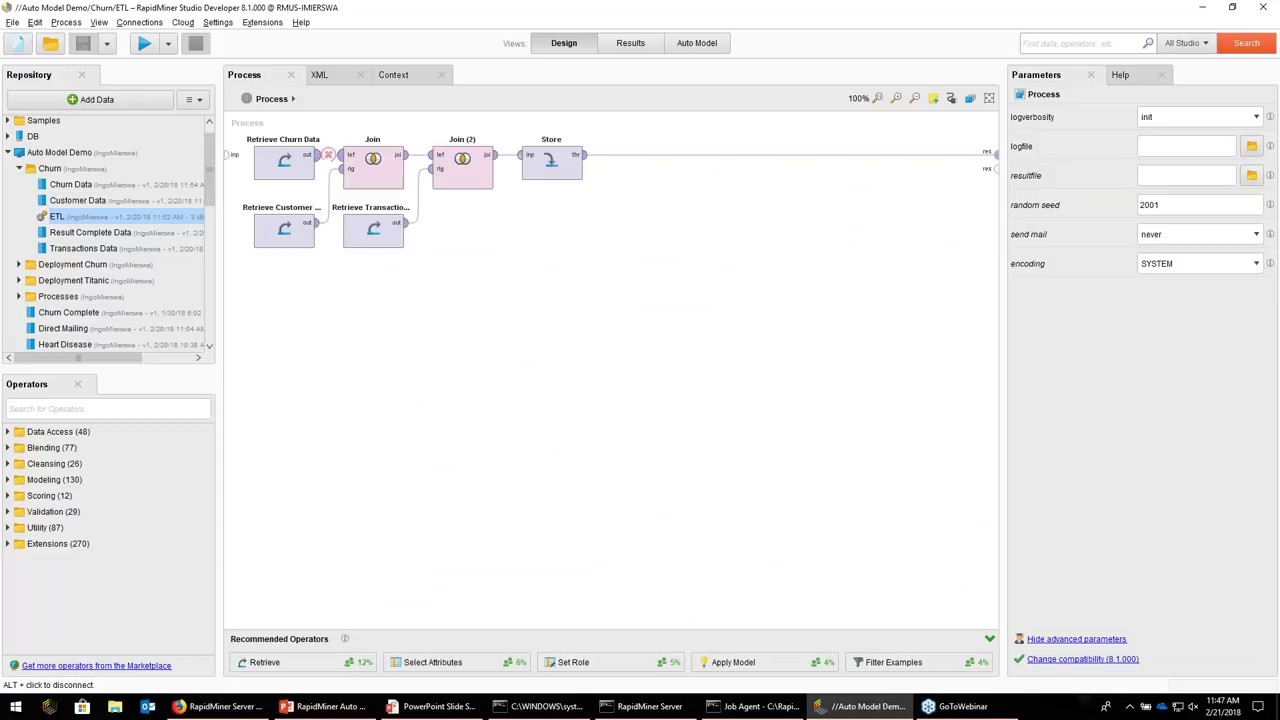
{"action": "left_click", "coordinate": [288, 163]}
{"action": "left_click", "coordinate": [280, 232]}
{"action": "left_click", "coordinate": [372, 241]}
{"action": "left_click", "coordinate": [372, 165]}
{"action": "left_click", "coordinate": [462, 165]}
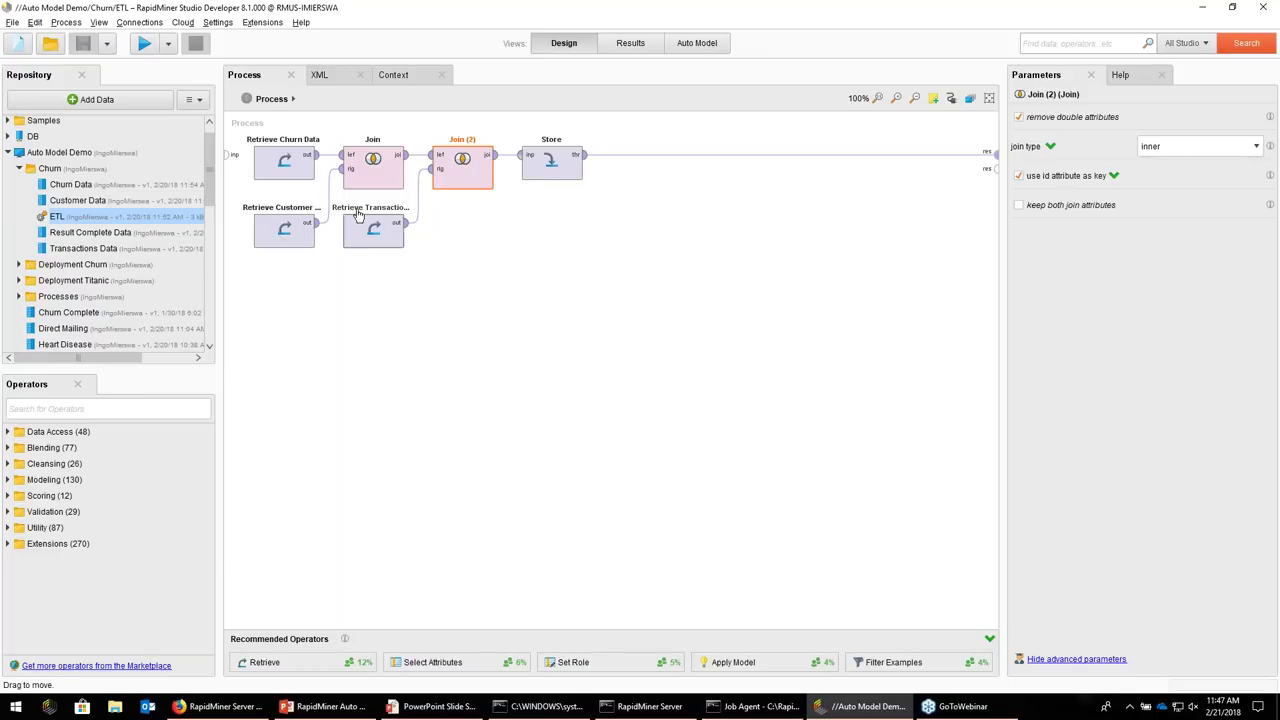
{"action": "left_click", "coordinate": [552, 167]}
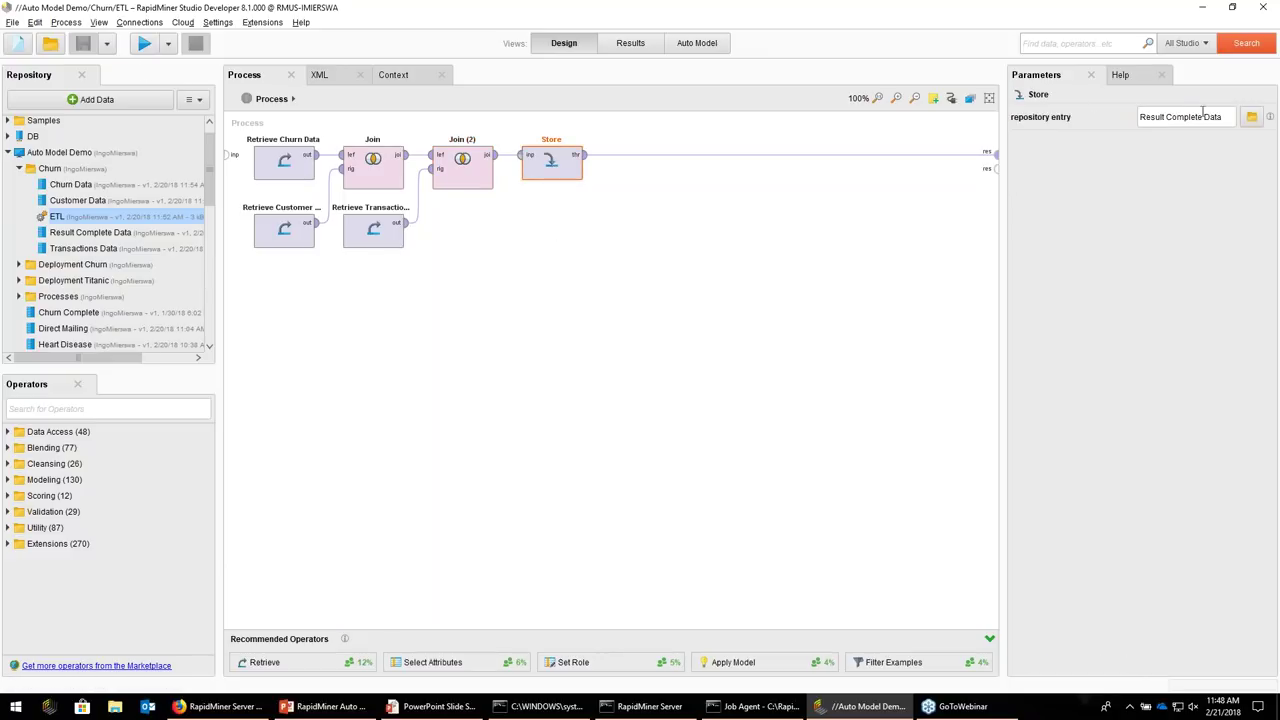
Run the ETL process to store Result Complete Data, and view the joined table
{"action": "left_click", "coordinate": [80, 233]}
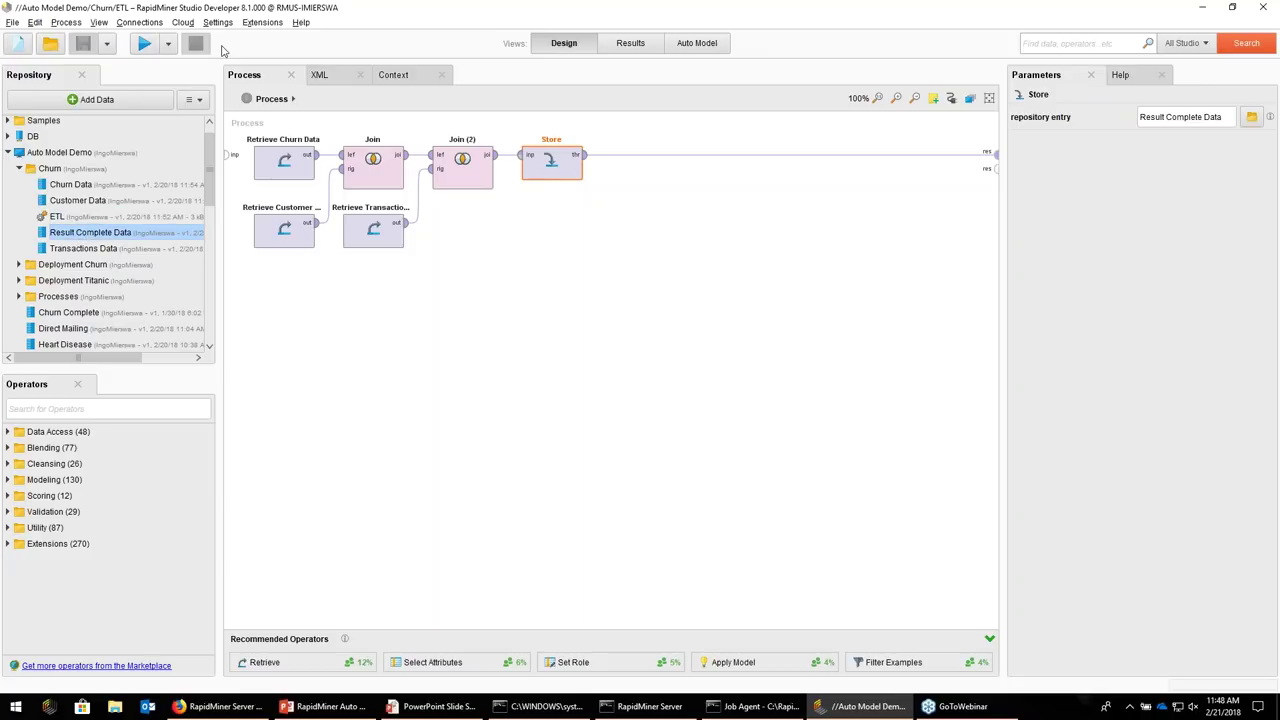
{"action": "left_click", "coordinate": [145, 44]}
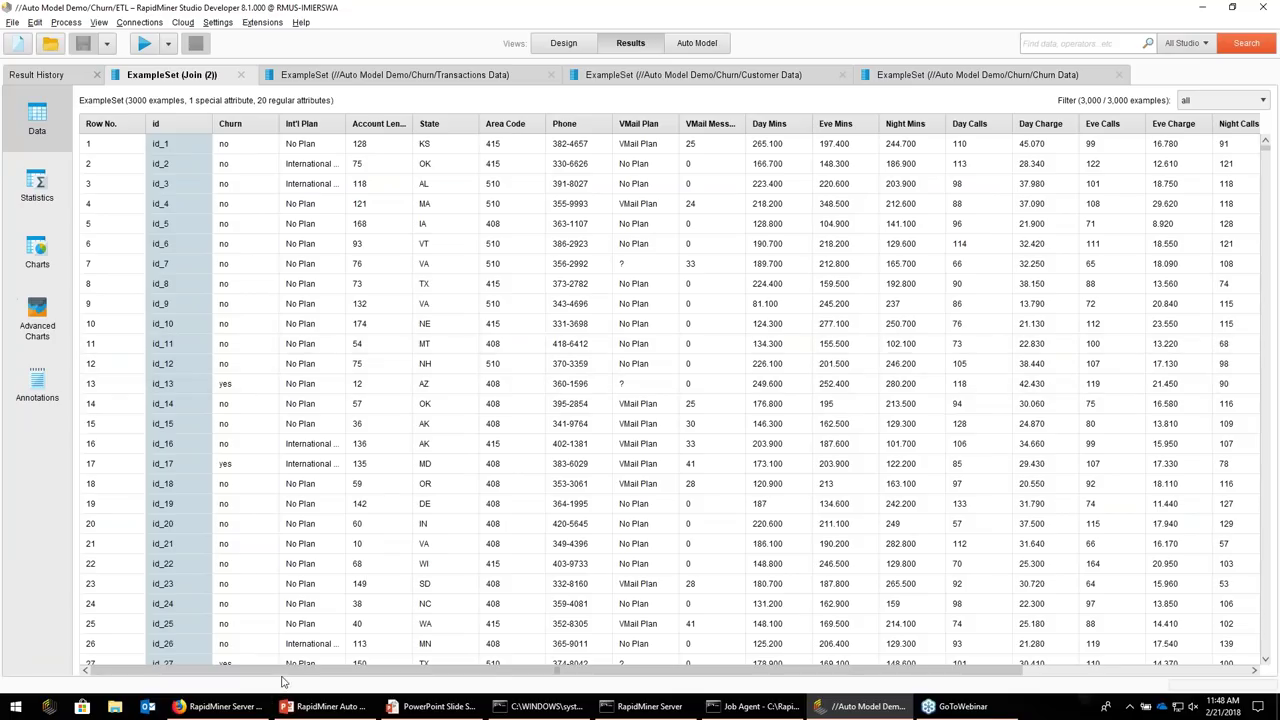
{"action": "mouse_move", "coordinate": [283, 675]}
{"action": "left_mouse_down"}
{"action": "mouse_move", "coordinate": [513, 675]}
{"action": "mouse_move", "coordinate": [283, 675]}
{"action": "left_mouse_up"}
Open Result Complete Data from the Churn folder in Auto Model and continue to the task selection
{"action": "left_click", "coordinate": [563, 44]}
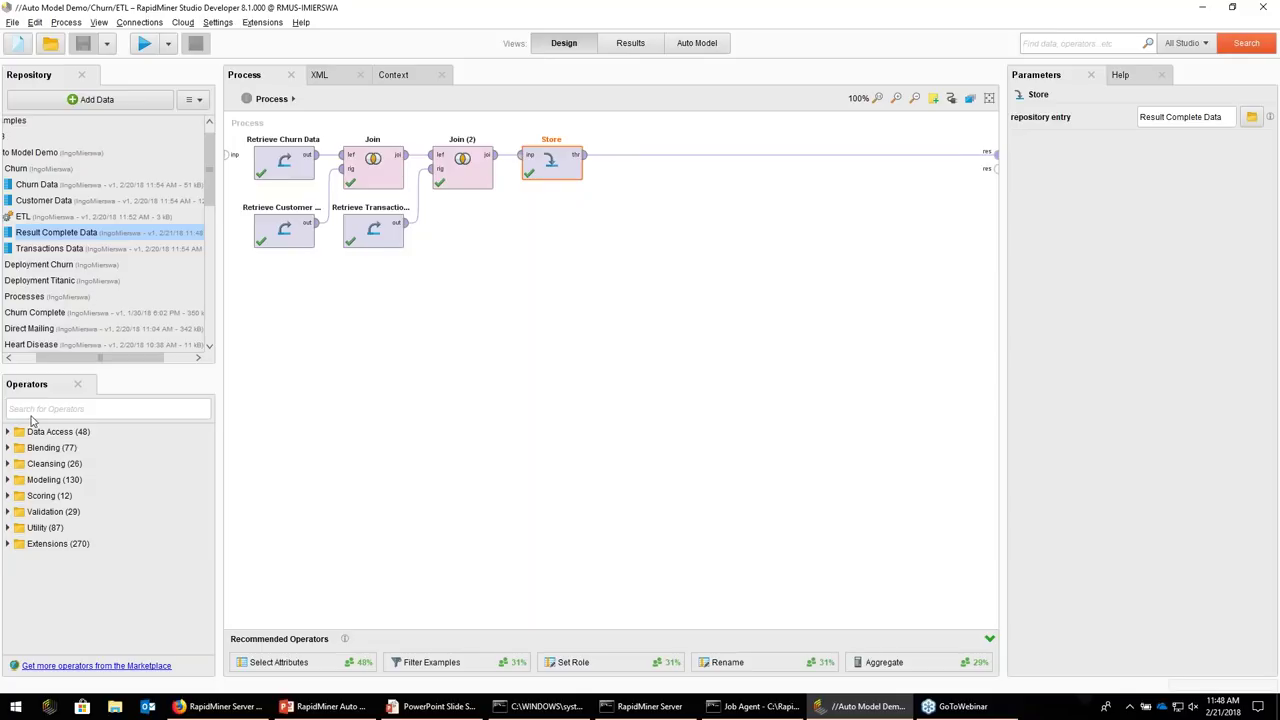
{"action": "left_click_drag", "start_coordinate": [74, 358], "coordinate": [44, 358]}
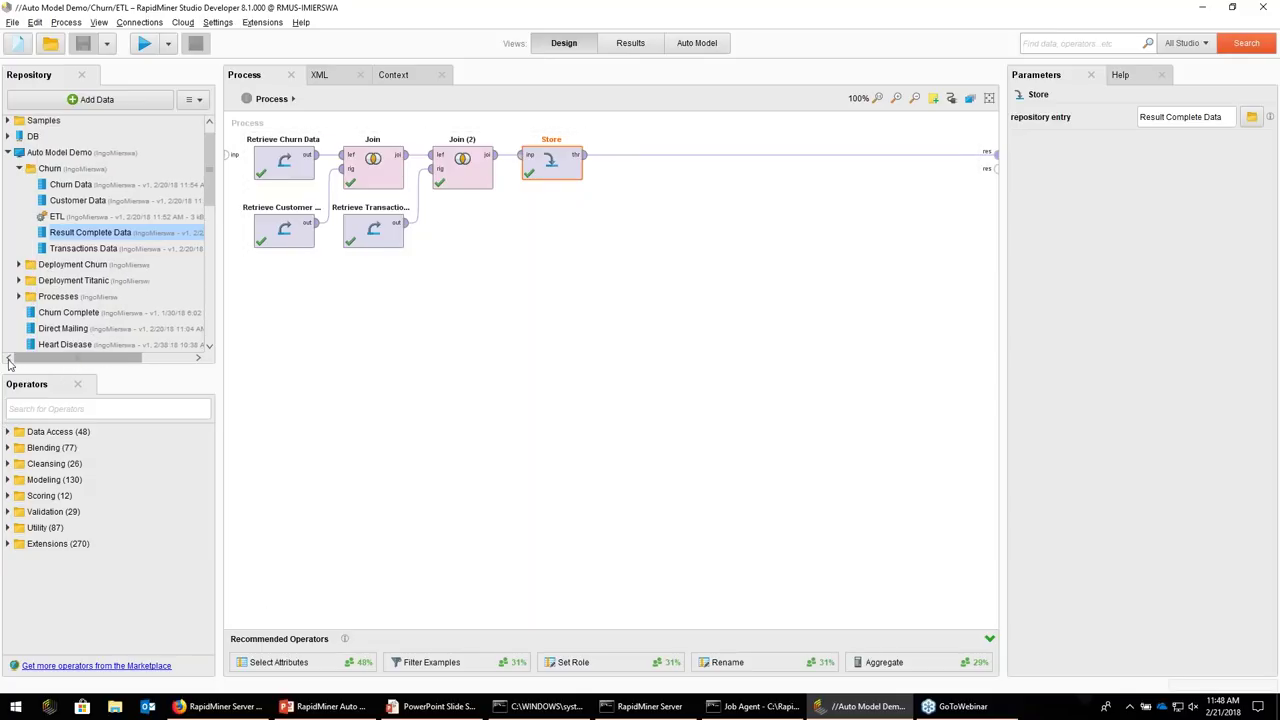
{"action": "left_click_drag", "start_coordinate": [4, 498], "coordinate": [11, 454]}
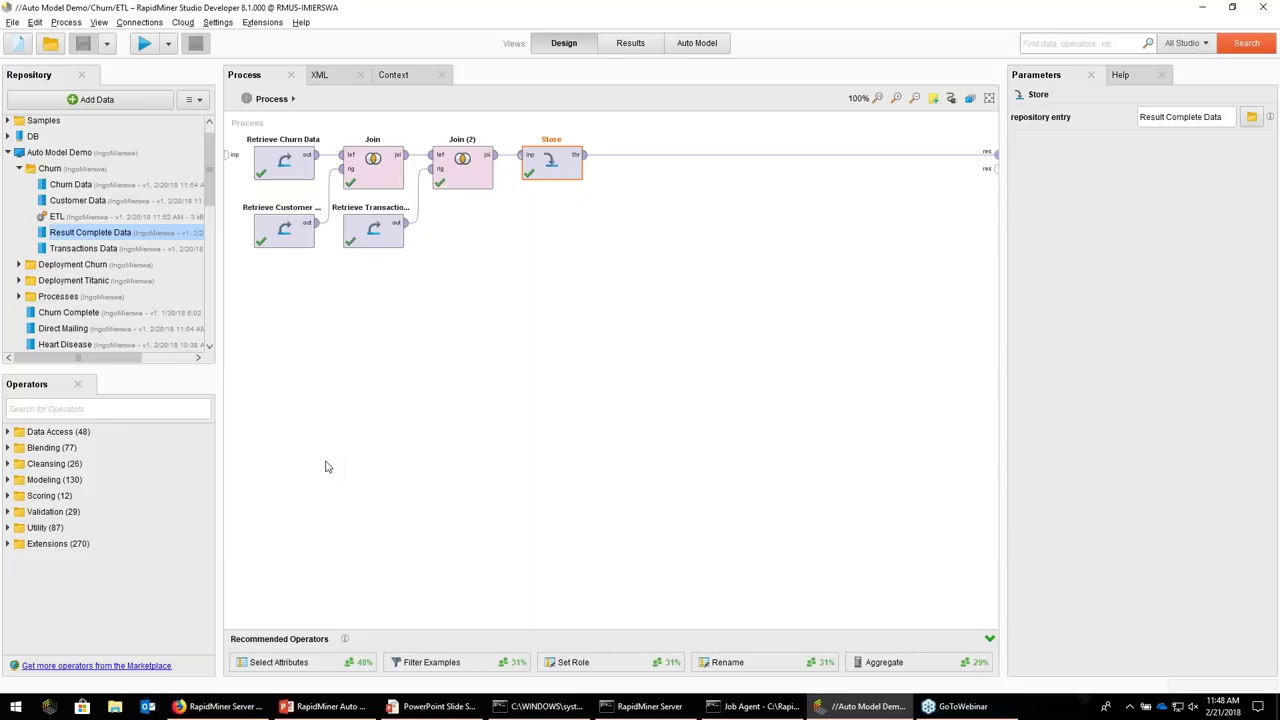
{"action": "right_click", "coordinate": [79, 231]}
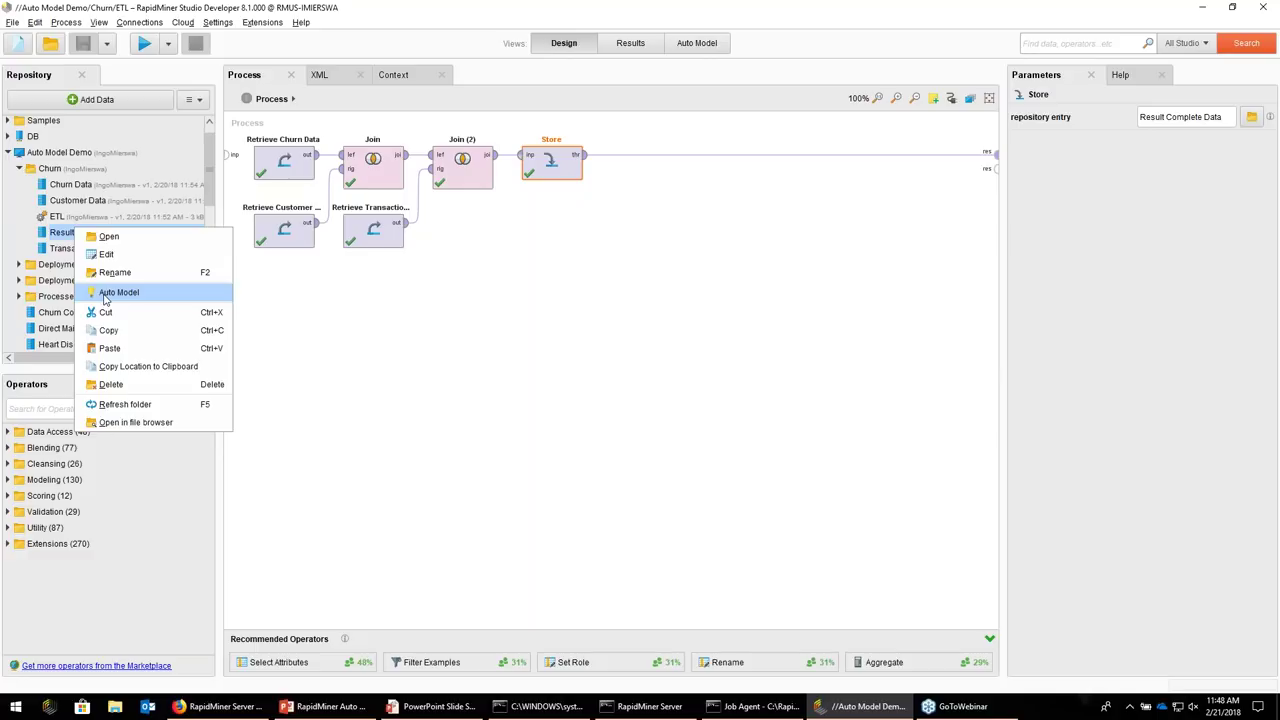
{"action": "left_click", "coordinate": [112, 292]}
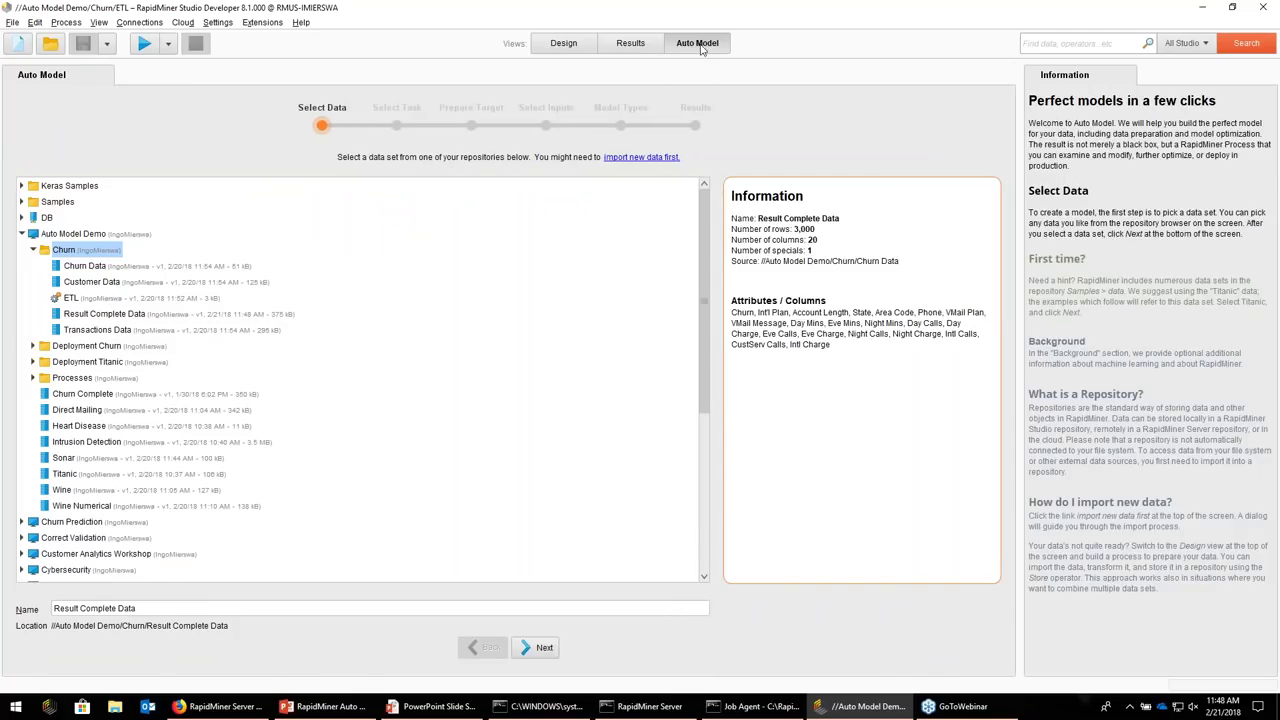
{"action": "left_click", "coordinate": [95, 318]}
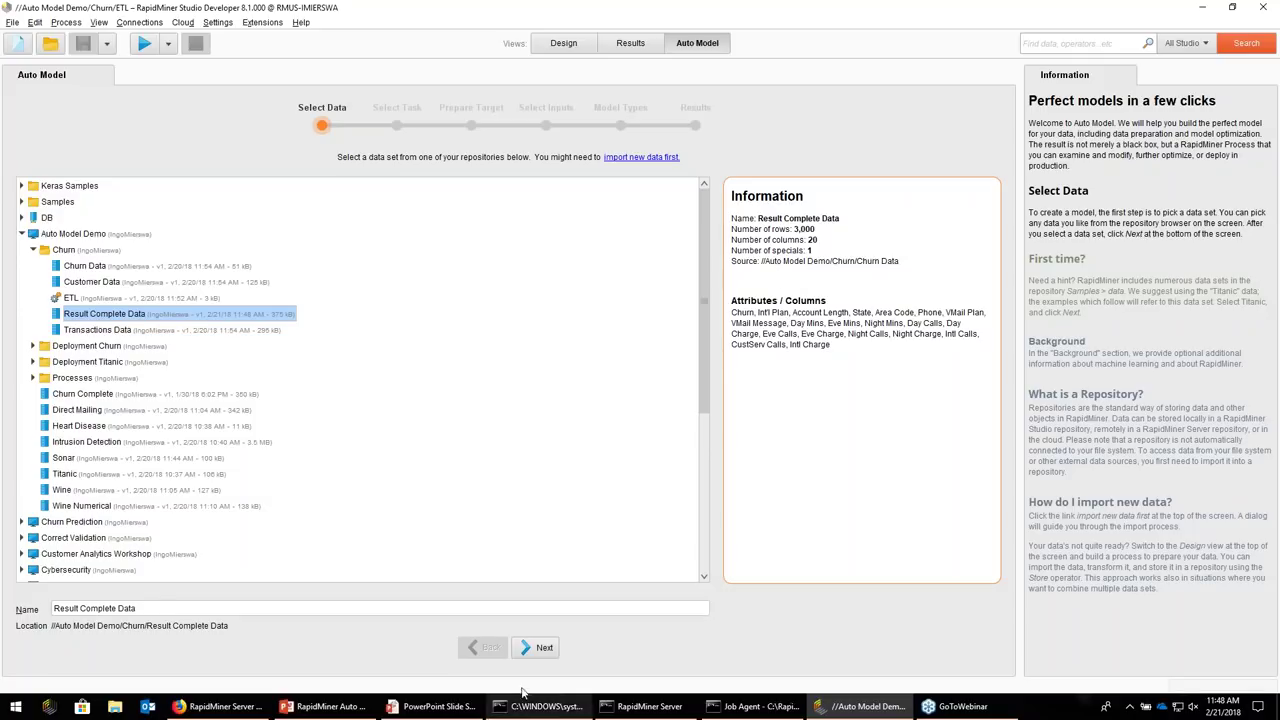
{"action": "left_click", "coordinate": [544, 650]}
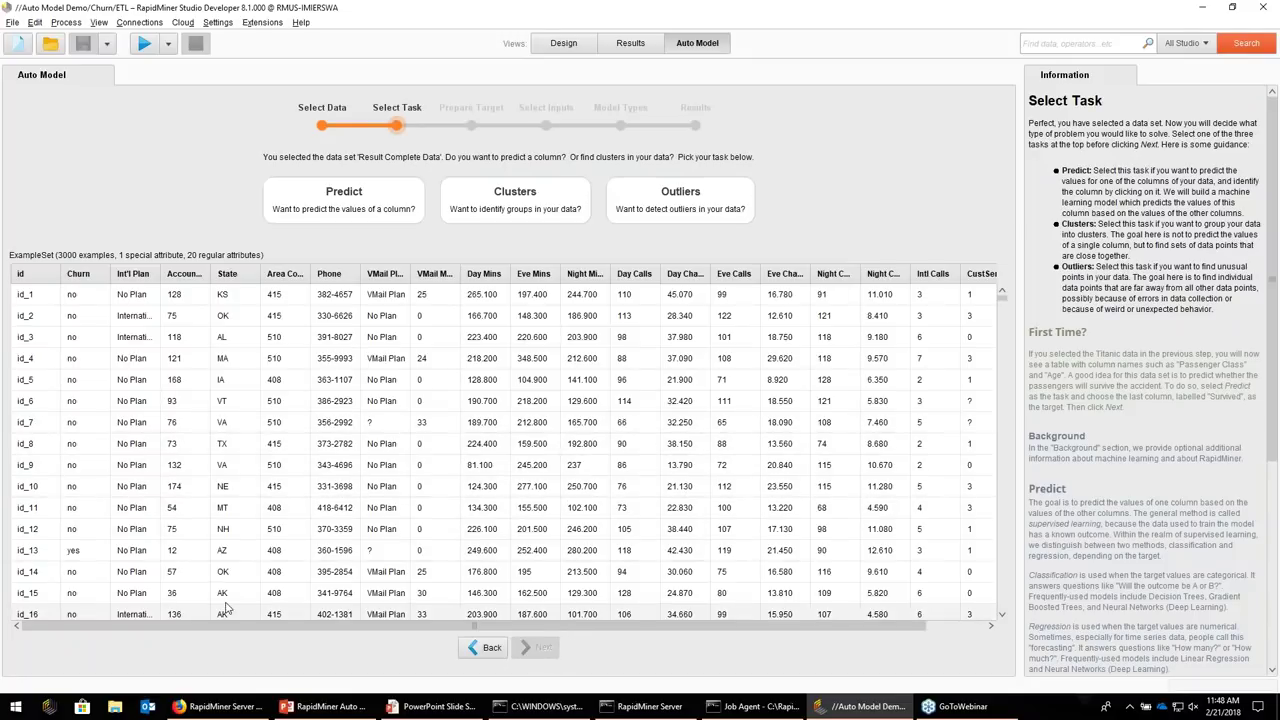
Choose to predict the Churn column and accept its target classes, keeping yes as the class of highest interest
{"action": "left_click", "coordinate": [100, 380]}
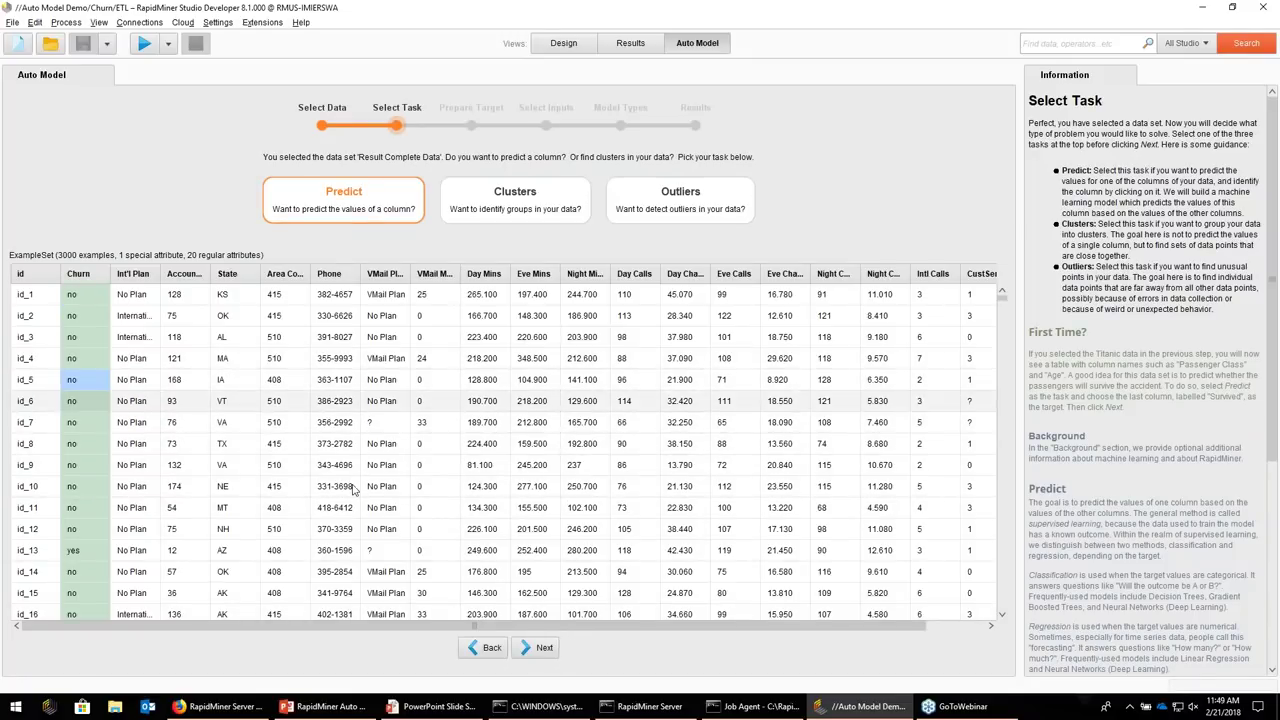
{"action": "left_click", "coordinate": [540, 650]}
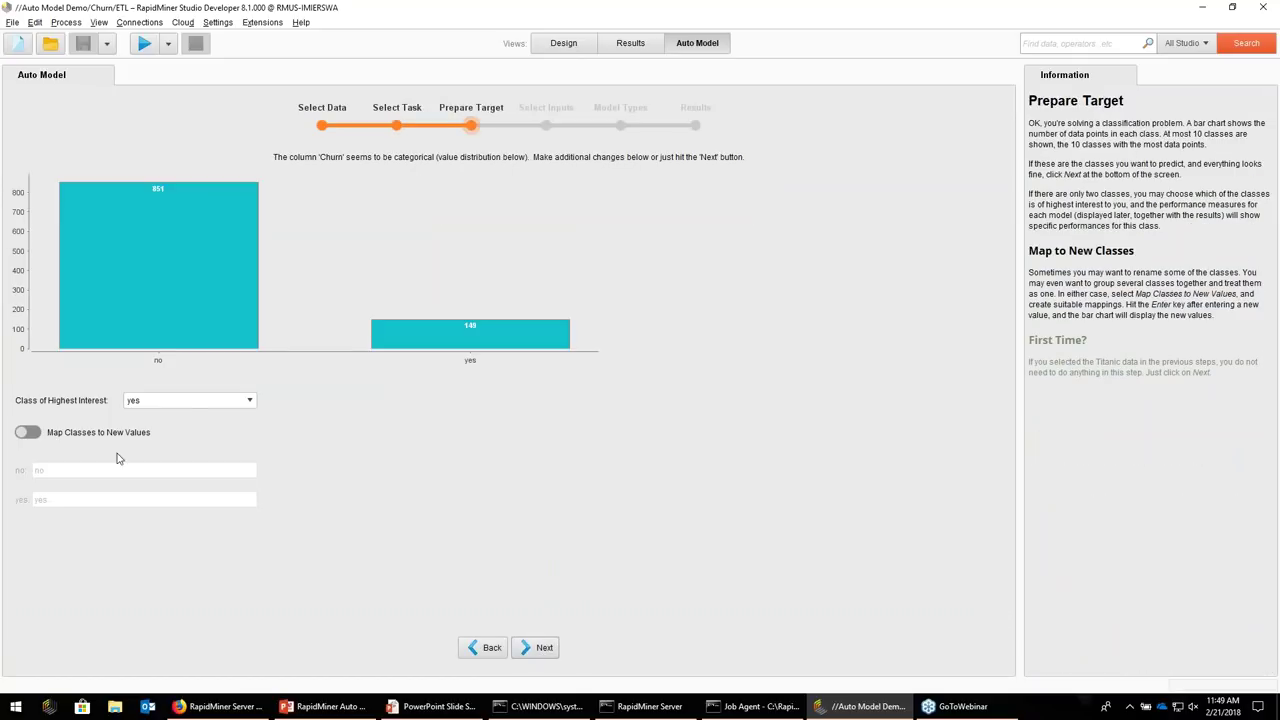
{"action": "left_click", "coordinate": [540, 650]}
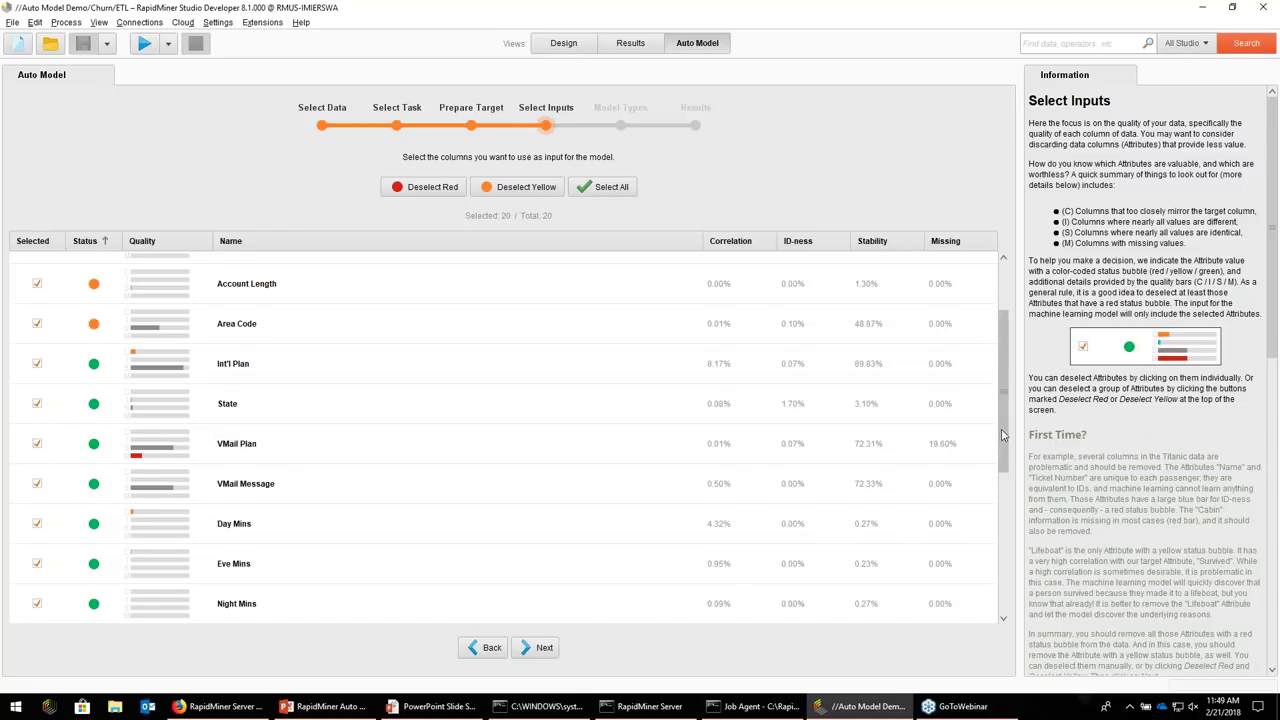
Exclude all red- and yellow-flagged columns from the model inputs and continue to the model types
{"action": "scroll", "coordinate": [943, 320], "scroll_direction": "up", "scroll_amount": 3}
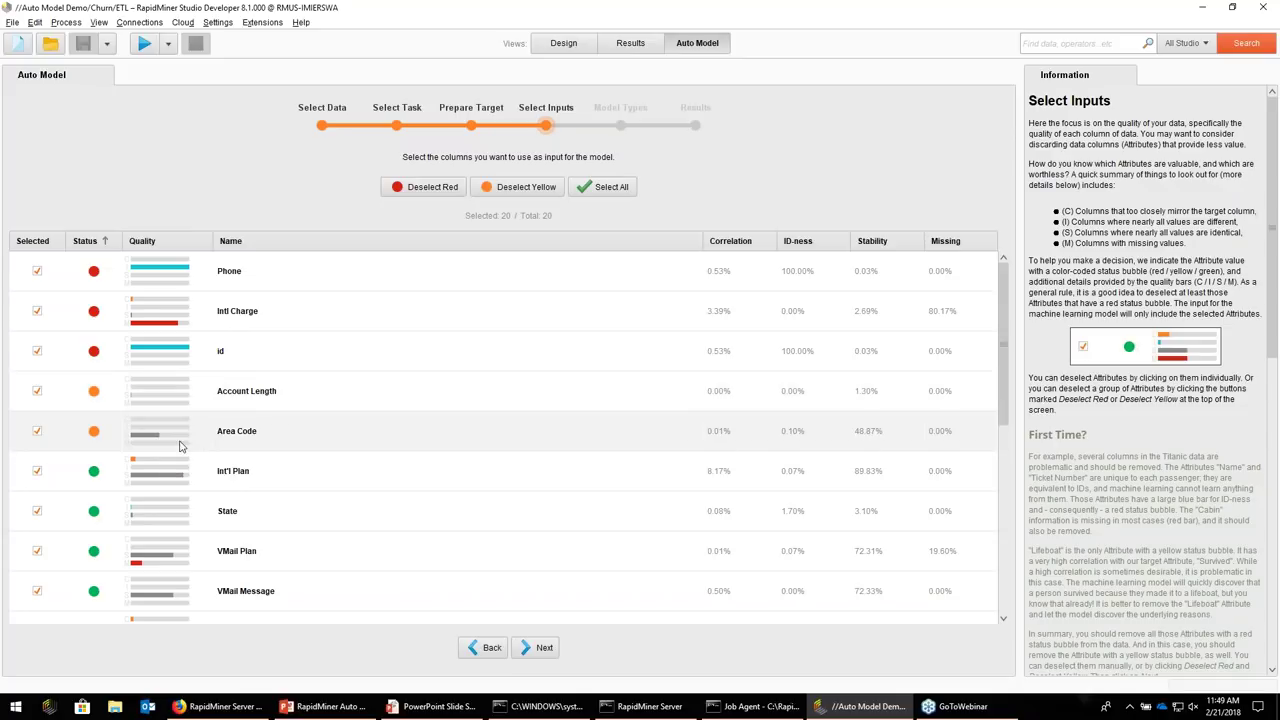
{"action": "left_click", "coordinate": [424, 190]}
{"action": "left_click", "coordinate": [515, 190]}
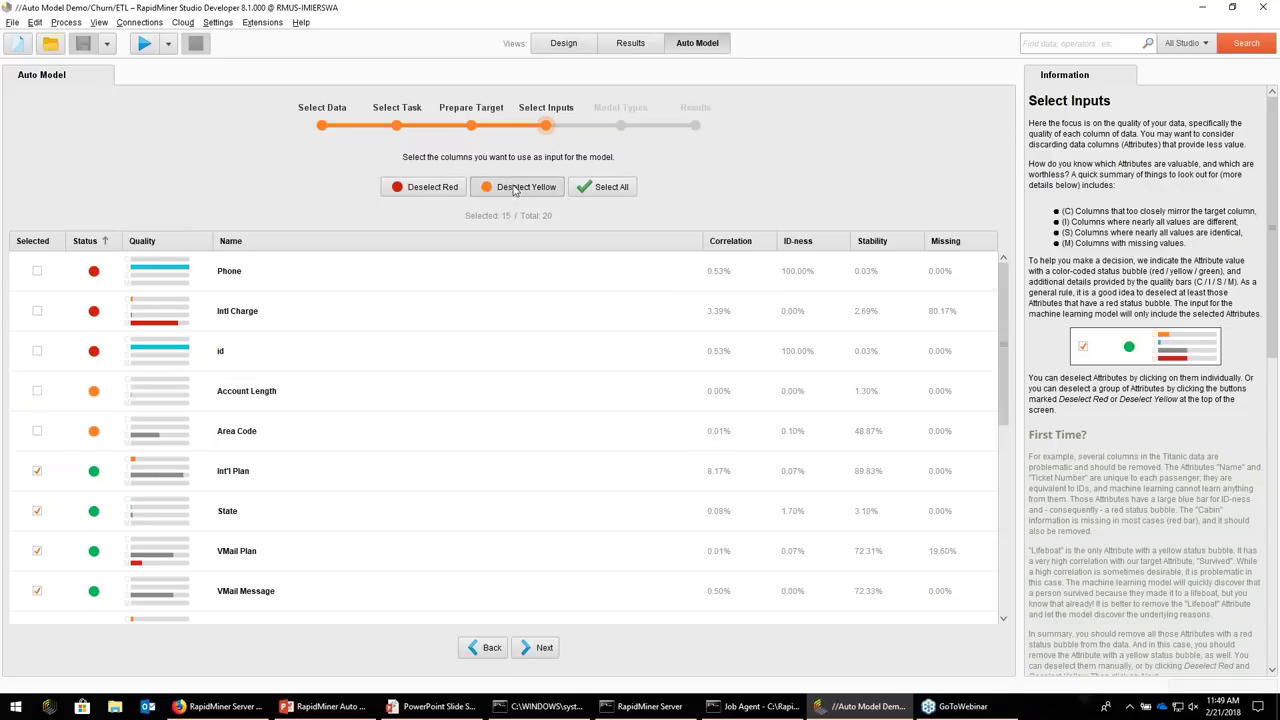
{"action": "left_click", "coordinate": [541, 649]}
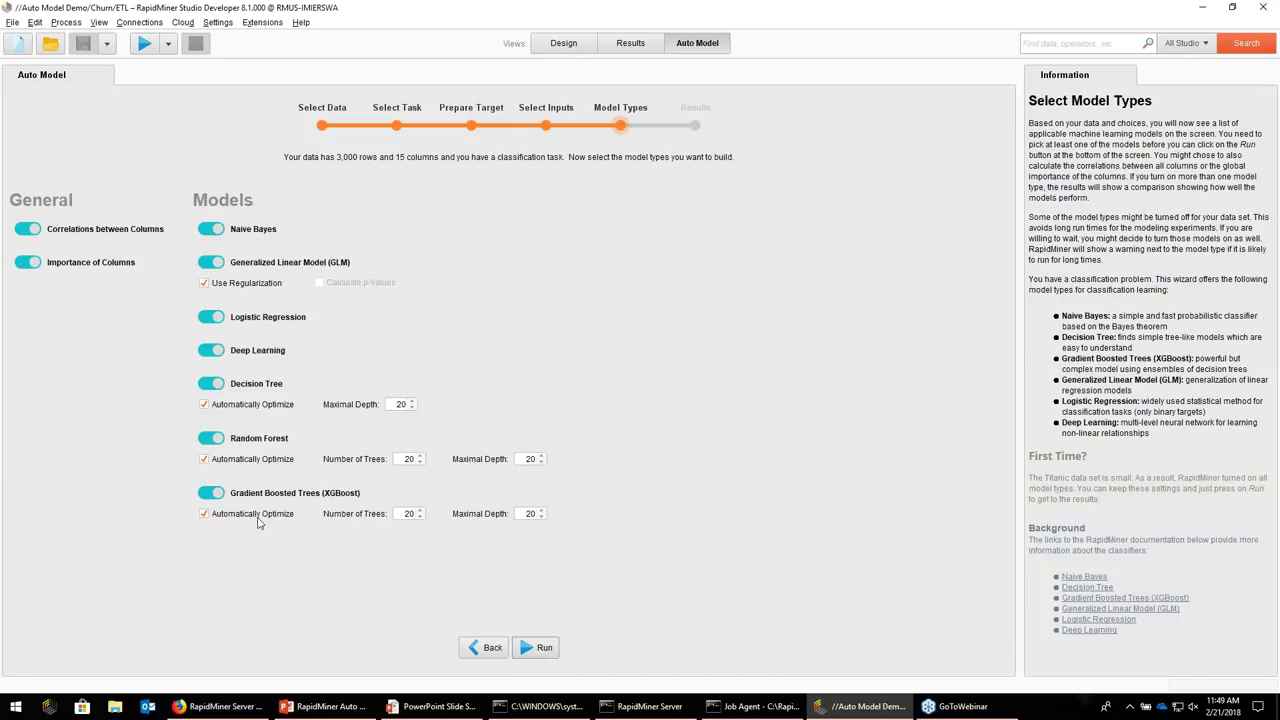
Turn off automatic optimization for Gradient Boosted Trees, Random Forest and Decision Tree, and run the churn models
{"action": "left_click", "coordinate": [204, 514]}
{"action": "left_click", "coordinate": [217, 460]}
{"action": "left_click", "coordinate": [221, 405]}
{"action": "left_click", "coordinate": [544, 648]}
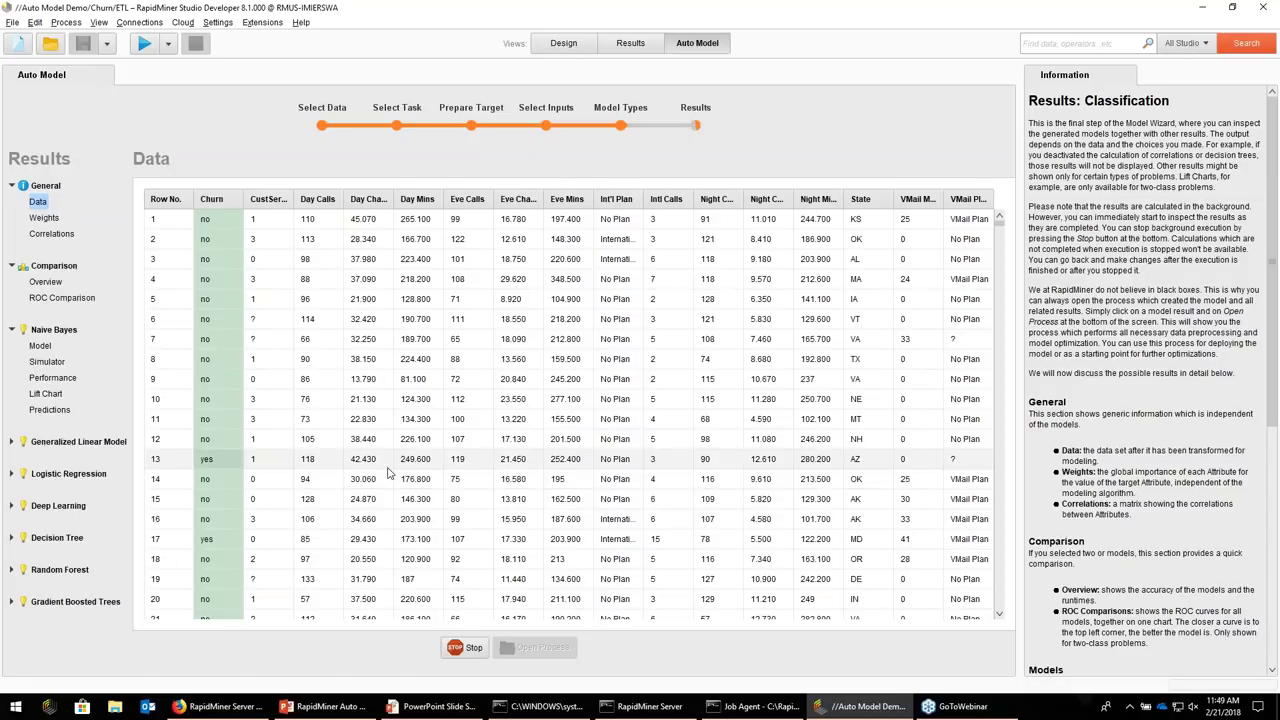
Compare the churn models by AUC in the results overview and examine their ROC comparison
{"action": "left_click", "coordinate": [46, 282]}
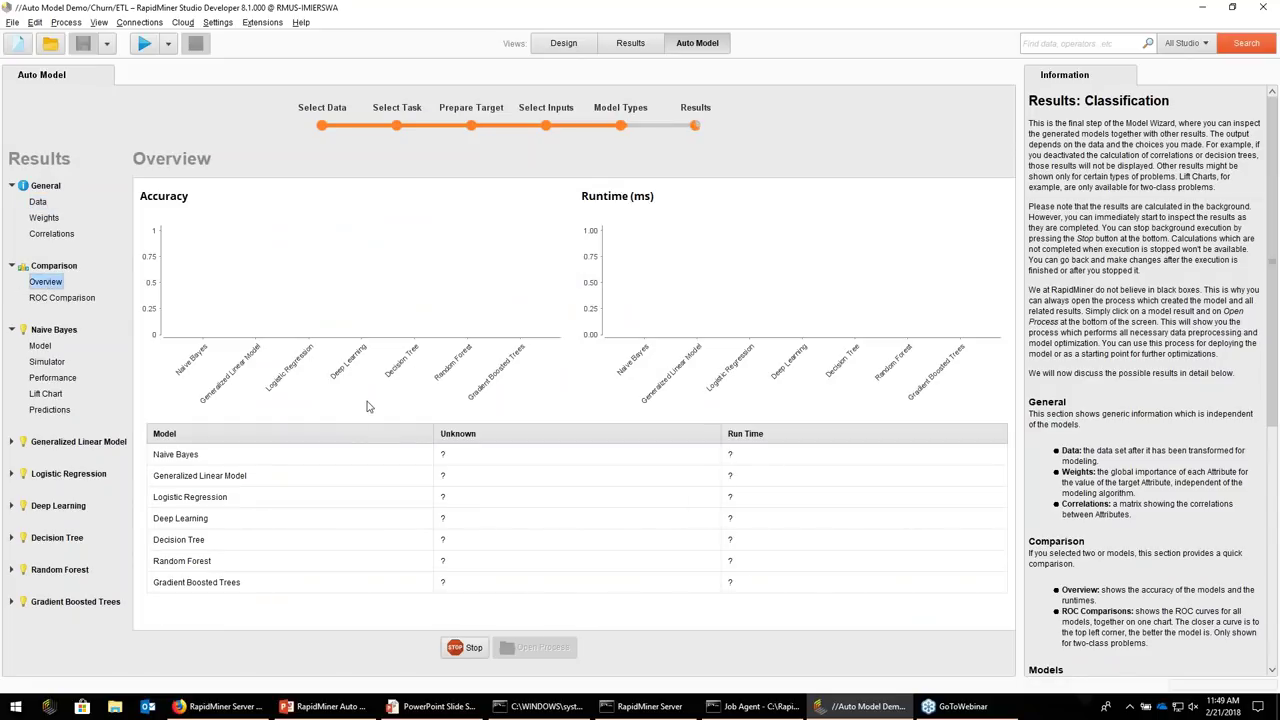
{"action": "left_click", "coordinate": [37, 202]}
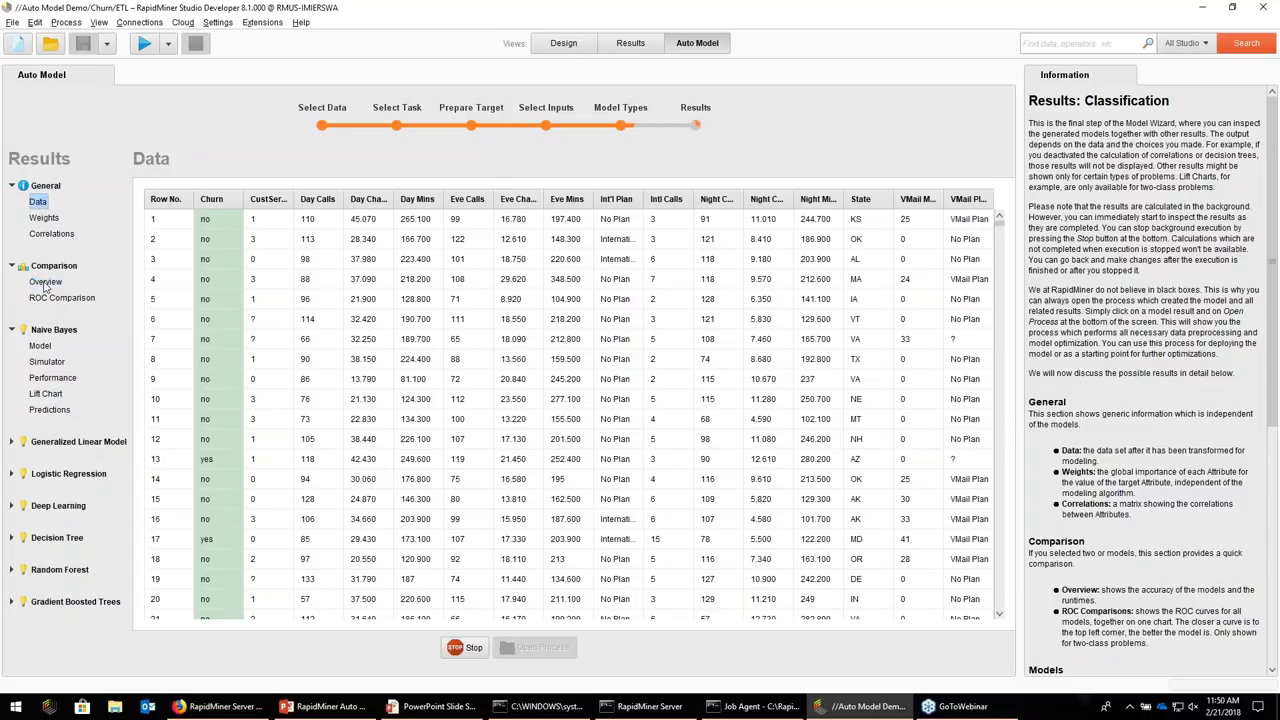
{"action": "left_click", "coordinate": [45, 283]}
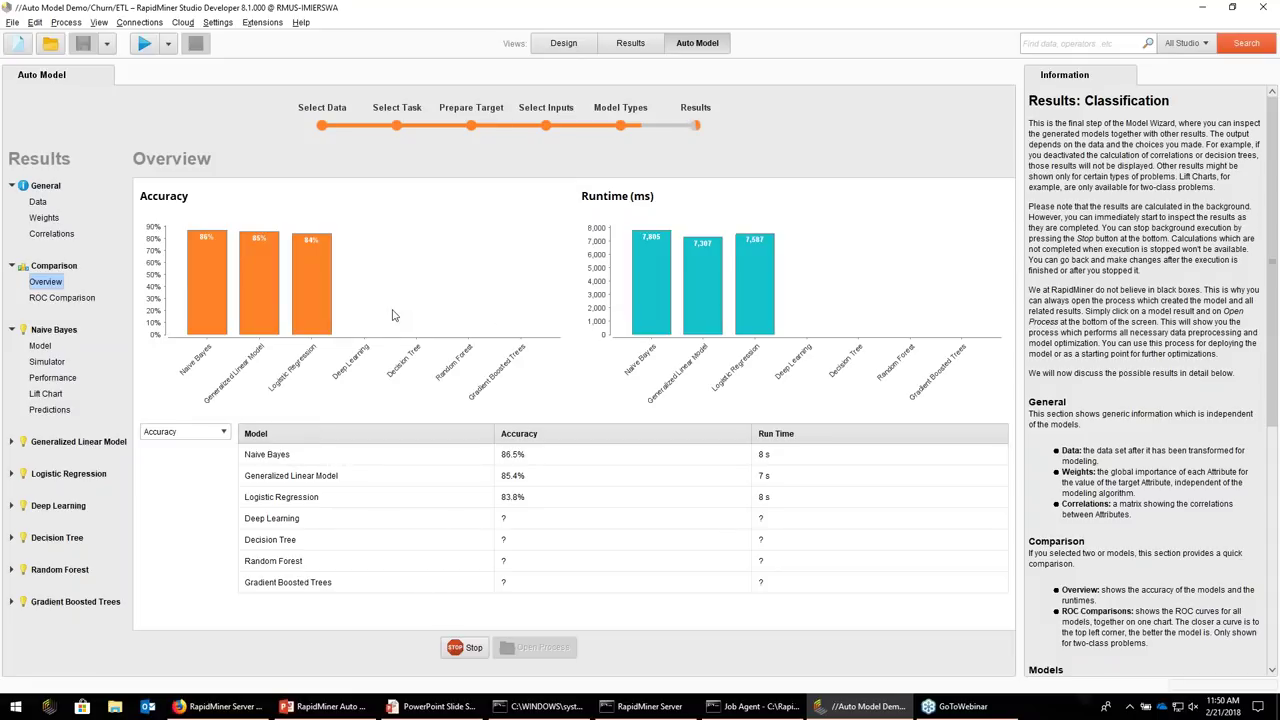
{"action": "left_click", "coordinate": [166, 434]}
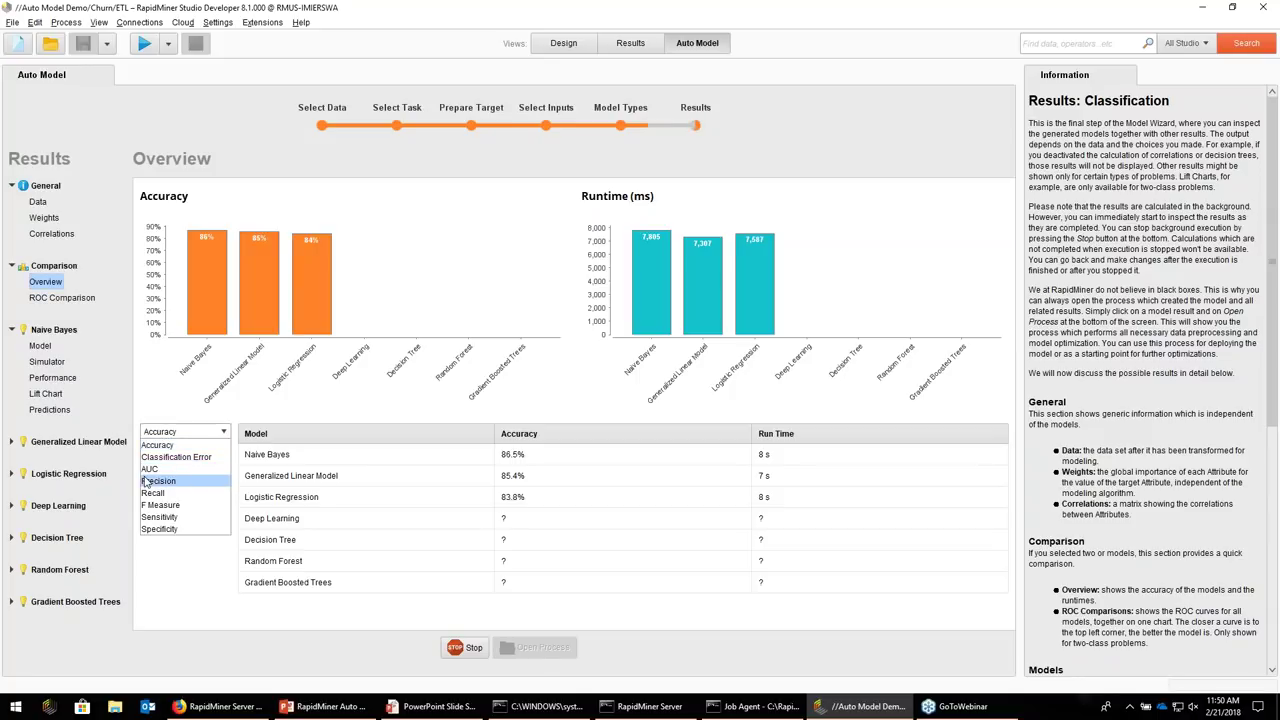
{"action": "left_click", "coordinate": [148, 470]}
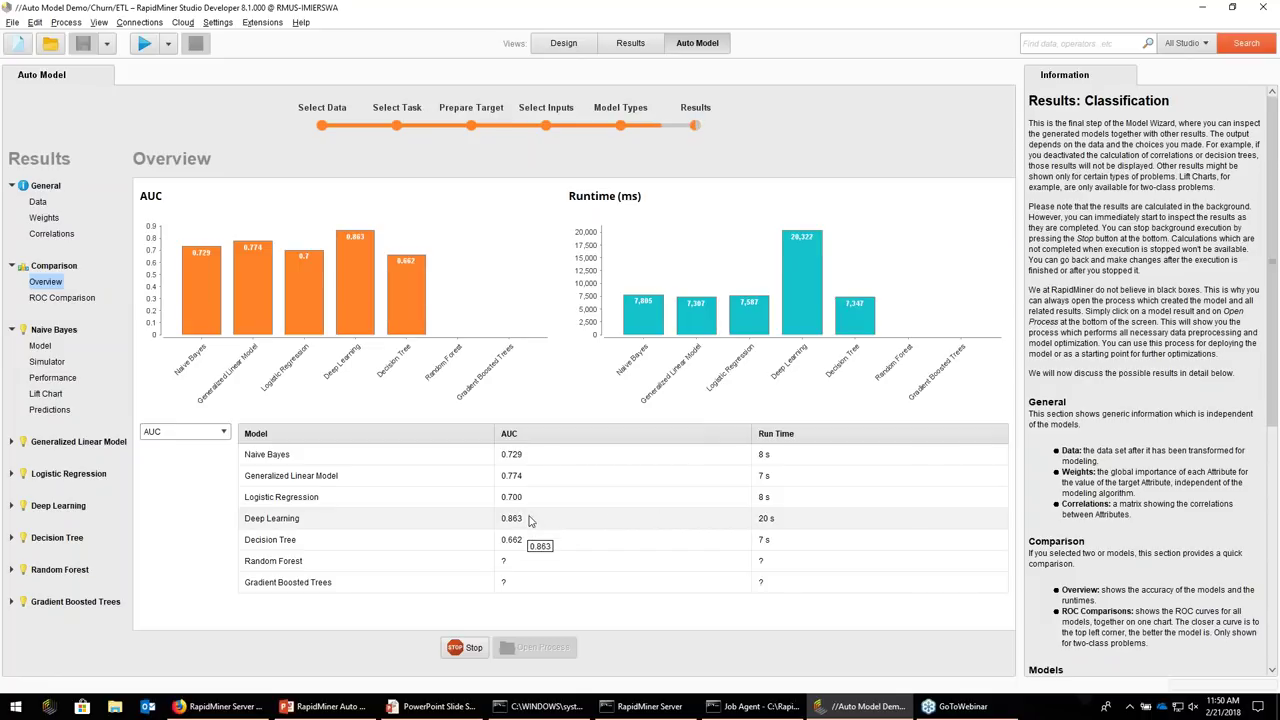
{"action": "left_click", "coordinate": [50, 300]}
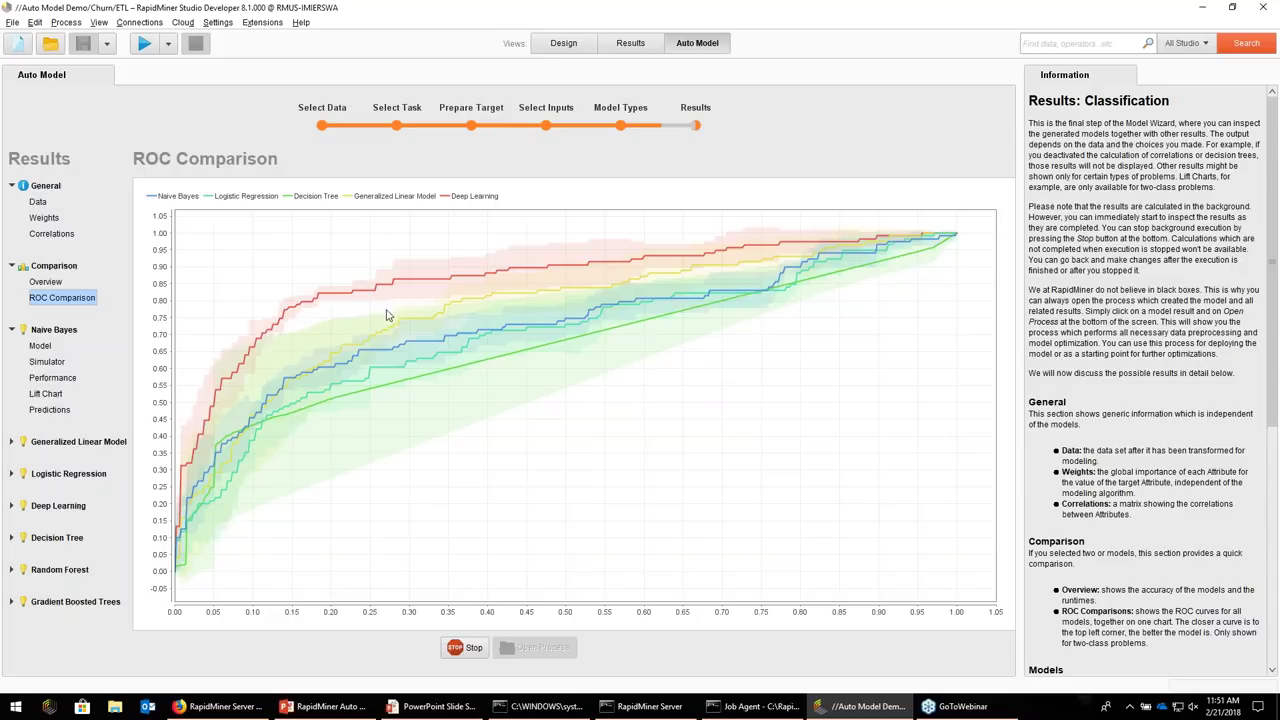
Examine the Deep Learning model's results and open the process that generated the model
{"action": "left_click", "coordinate": [12, 331]}
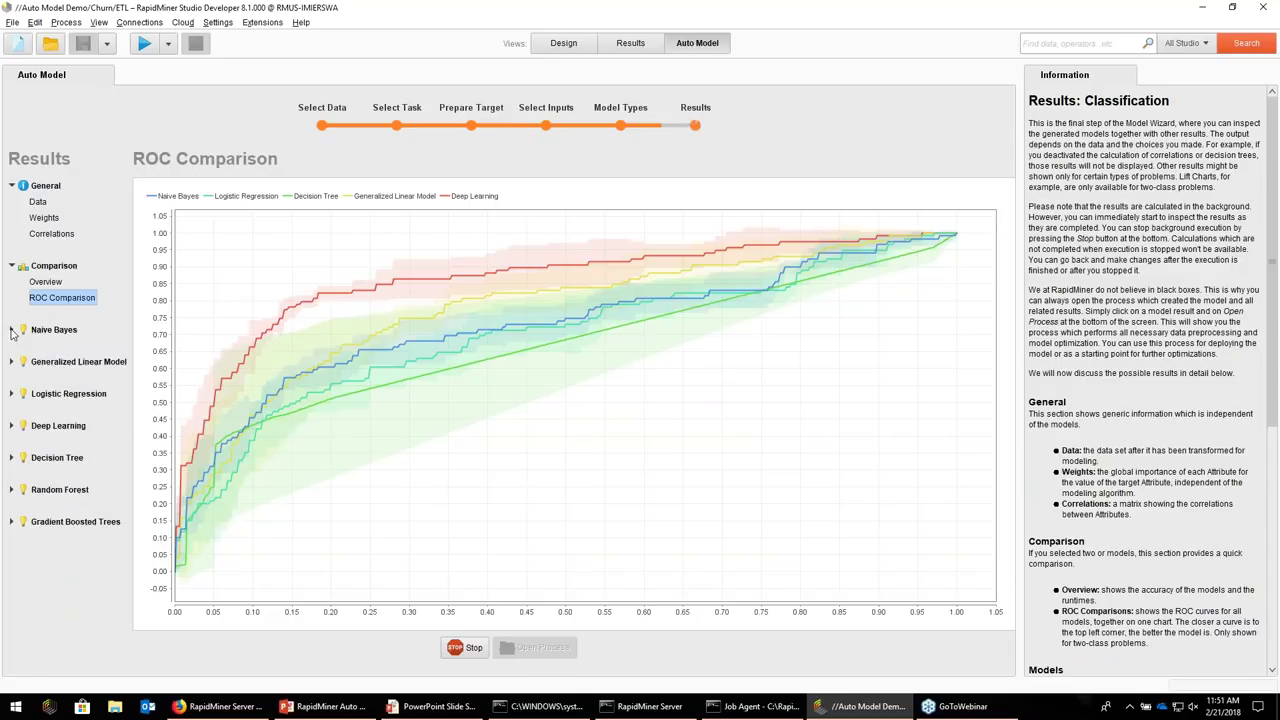
{"action": "left_click", "coordinate": [12, 427]}
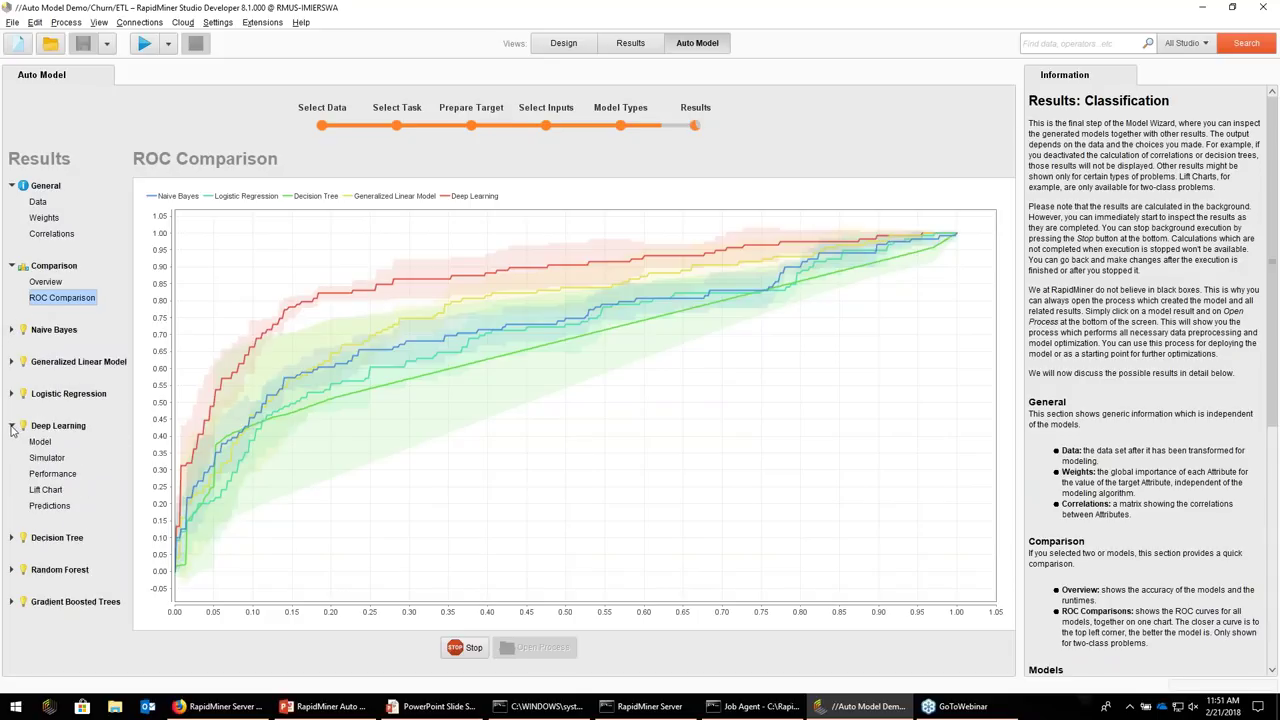
{"action": "left_click", "coordinate": [39, 442]}
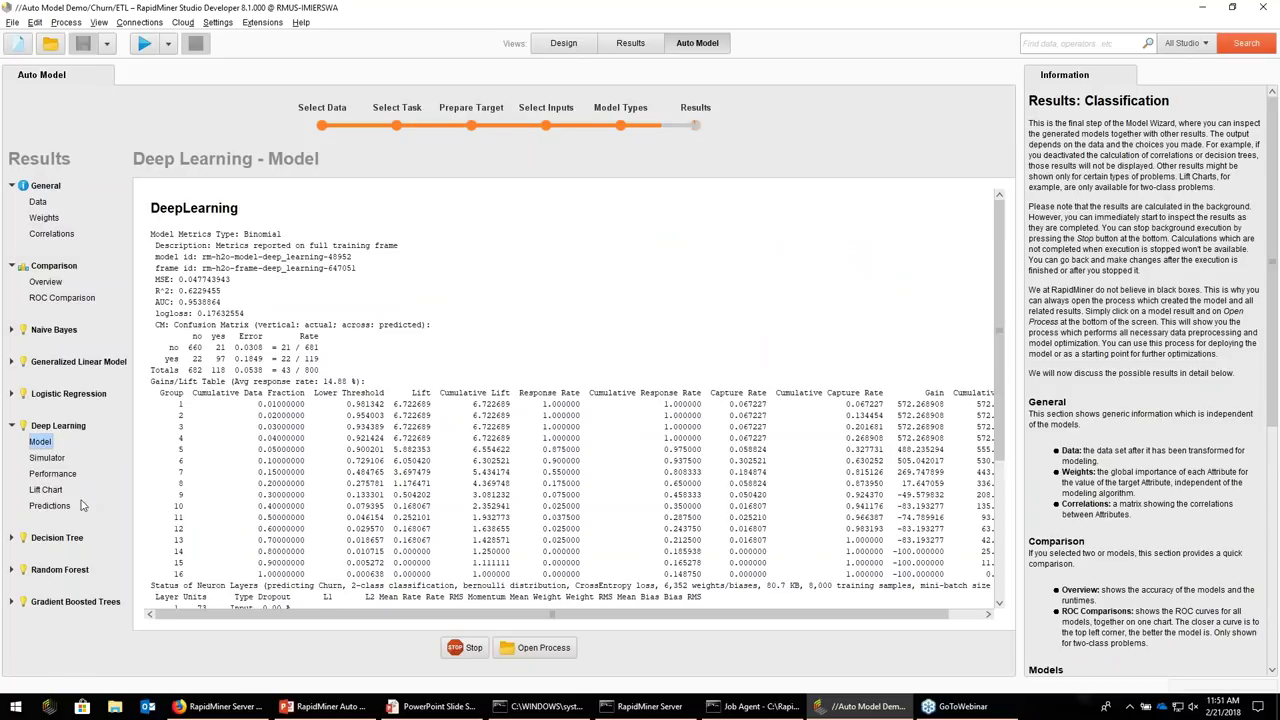
{"action": "left_click", "coordinate": [48, 458]}
{"action": "left_click", "coordinate": [40, 442]}
{"action": "left_click", "coordinate": [533, 650]}
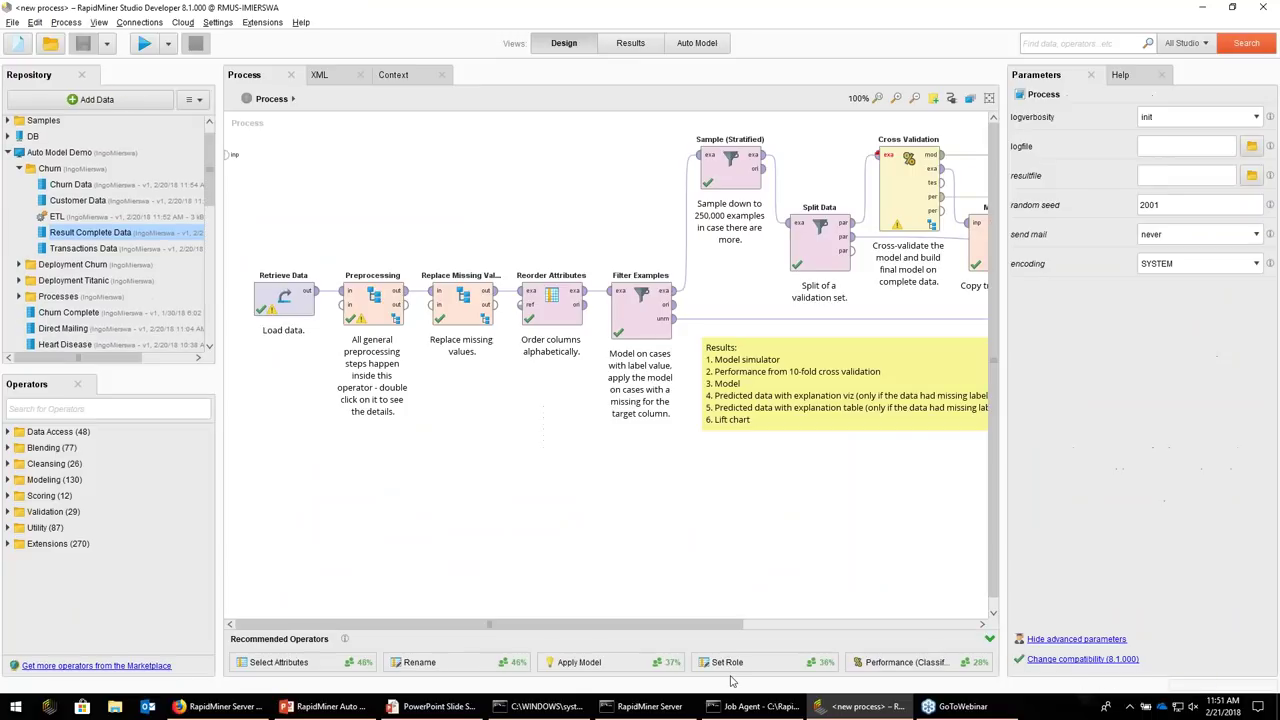
Insert one Store operator after Multiply (2) for the model and another between Multiply and Explain Predictions for the training data
{"action": "scroll", "coordinate": [655, 630], "scroll_direction": "right", "scroll_amount": 10}
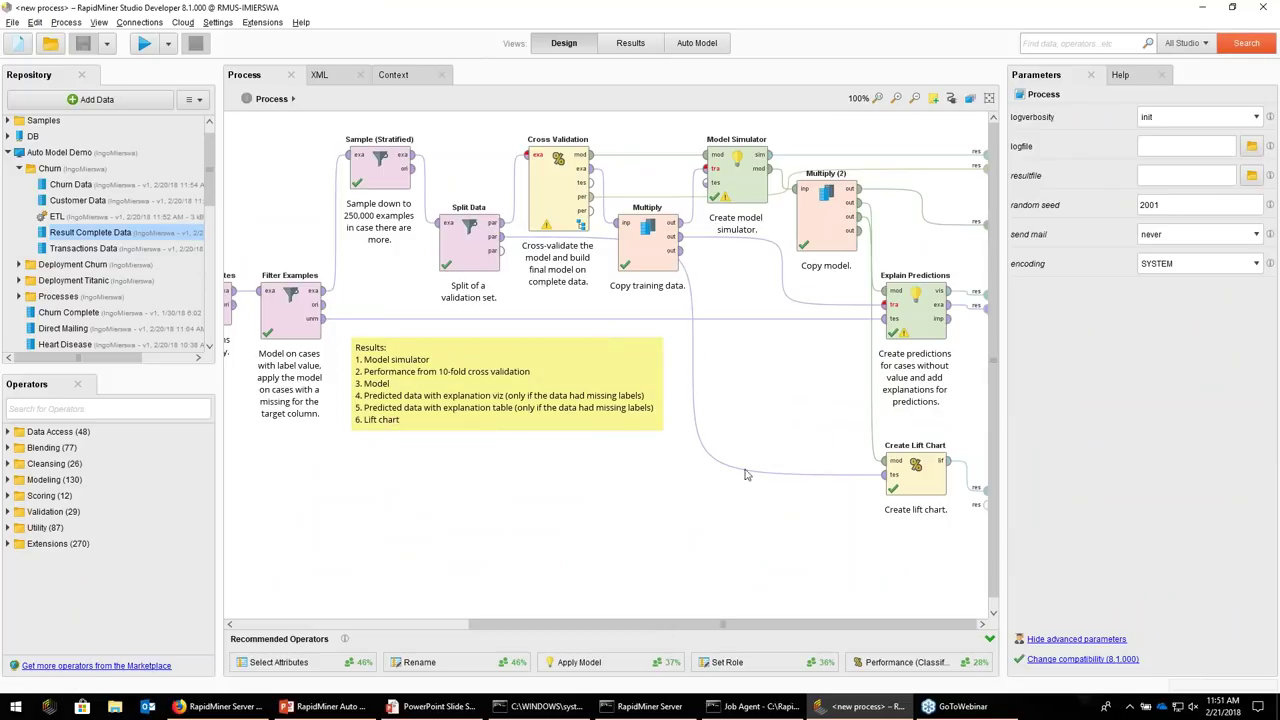
{"action": "left_click", "coordinate": [64, 410]}
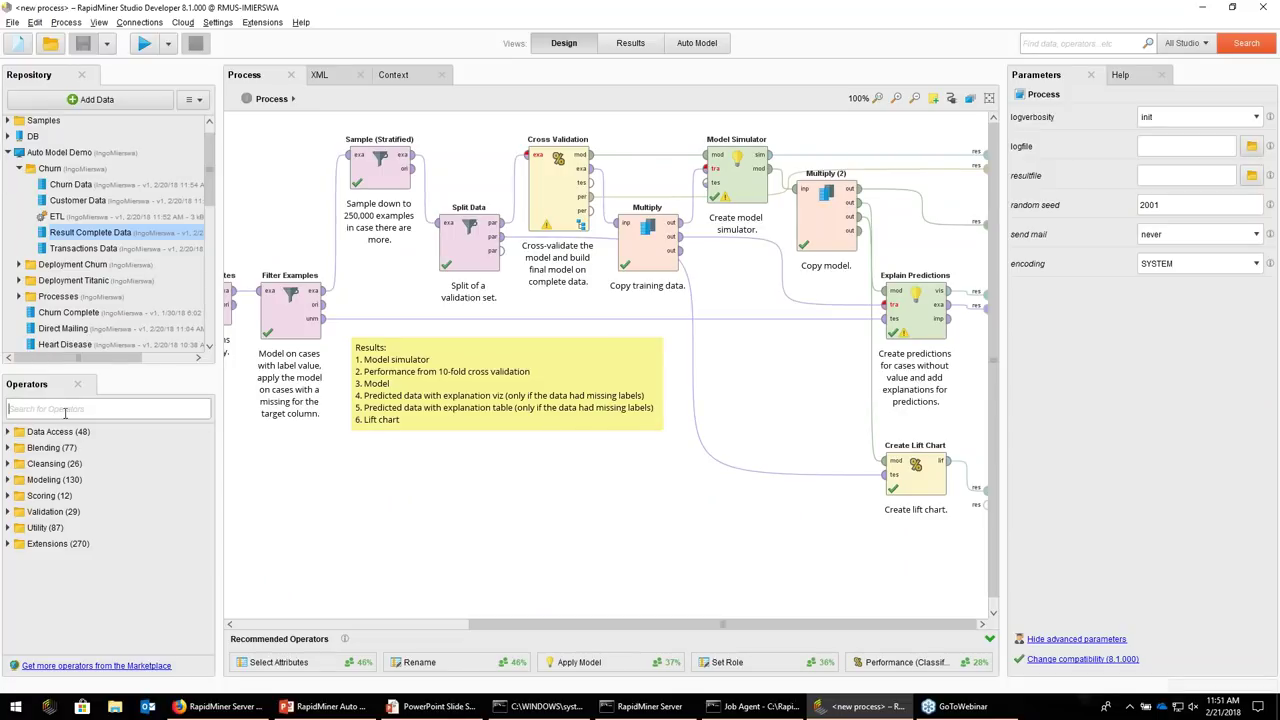
{"action": "type", "text": "Store"}
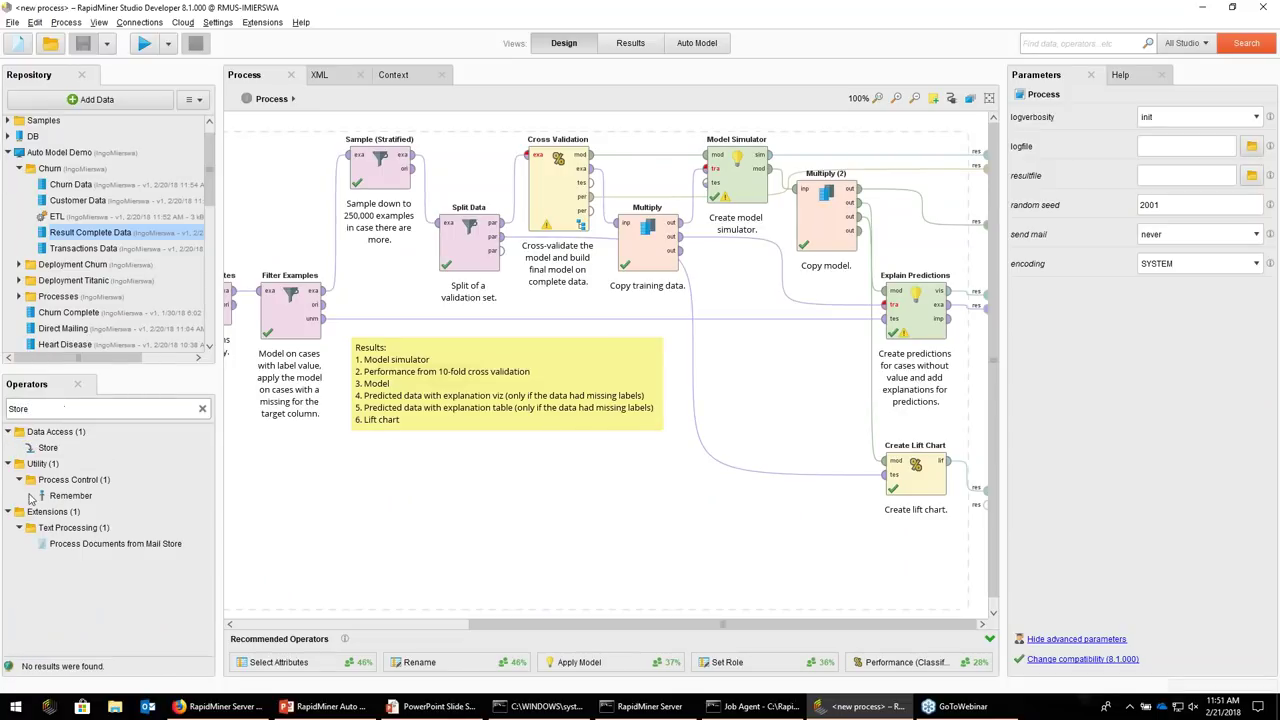
{"action": "left_click_drag", "start_coordinate": [47, 448], "coordinate": [936, 232]}
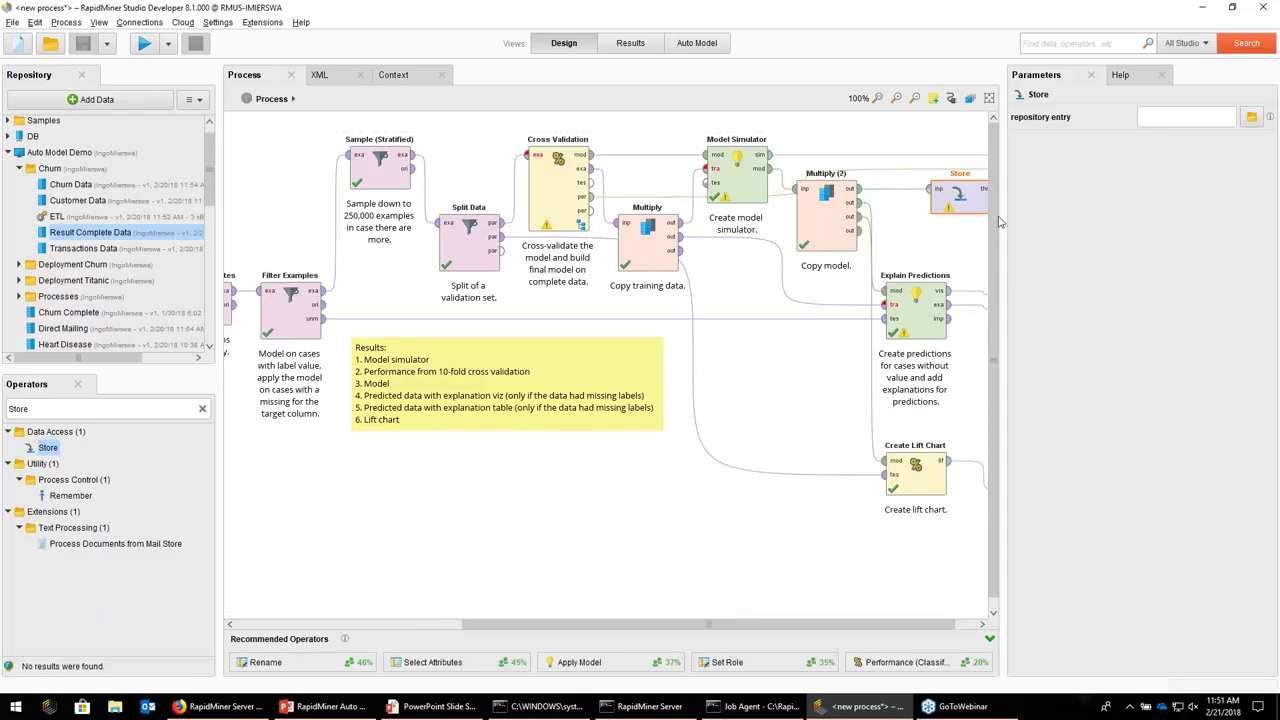
{"action": "left_click_drag", "start_coordinate": [972, 205], "coordinate": [930, 207]}
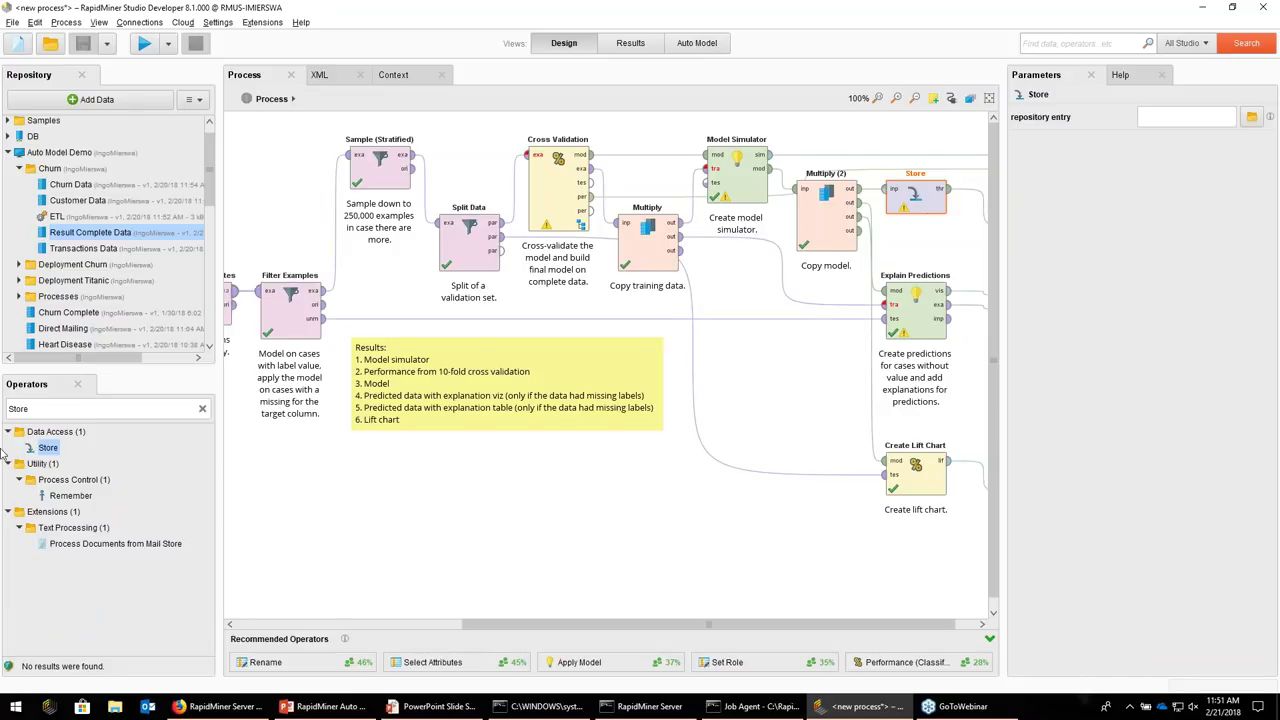
{"action": "left_click_drag", "start_coordinate": [50, 450], "coordinate": [782, 300]}
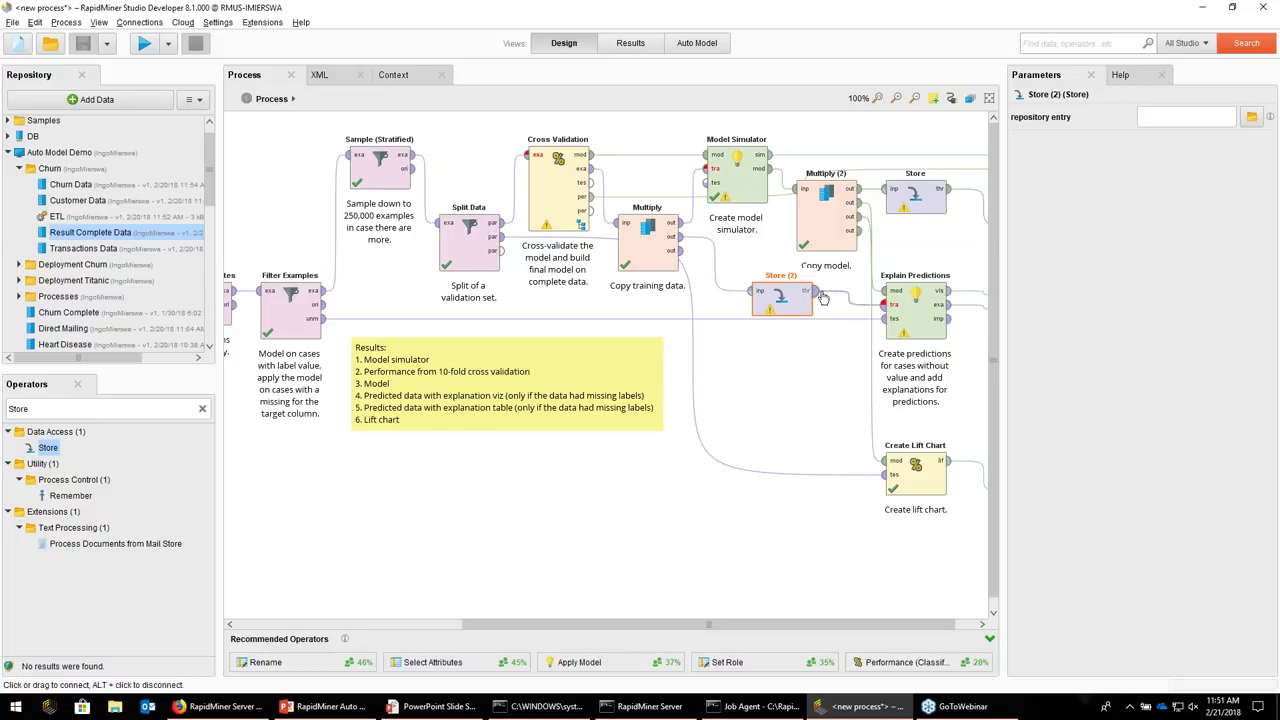
Open Deep Learning for Churn from the Deployment Churn folder without saving the current process, and inspect its two Store operators
{"action": "left_click", "coordinate": [20, 170]}
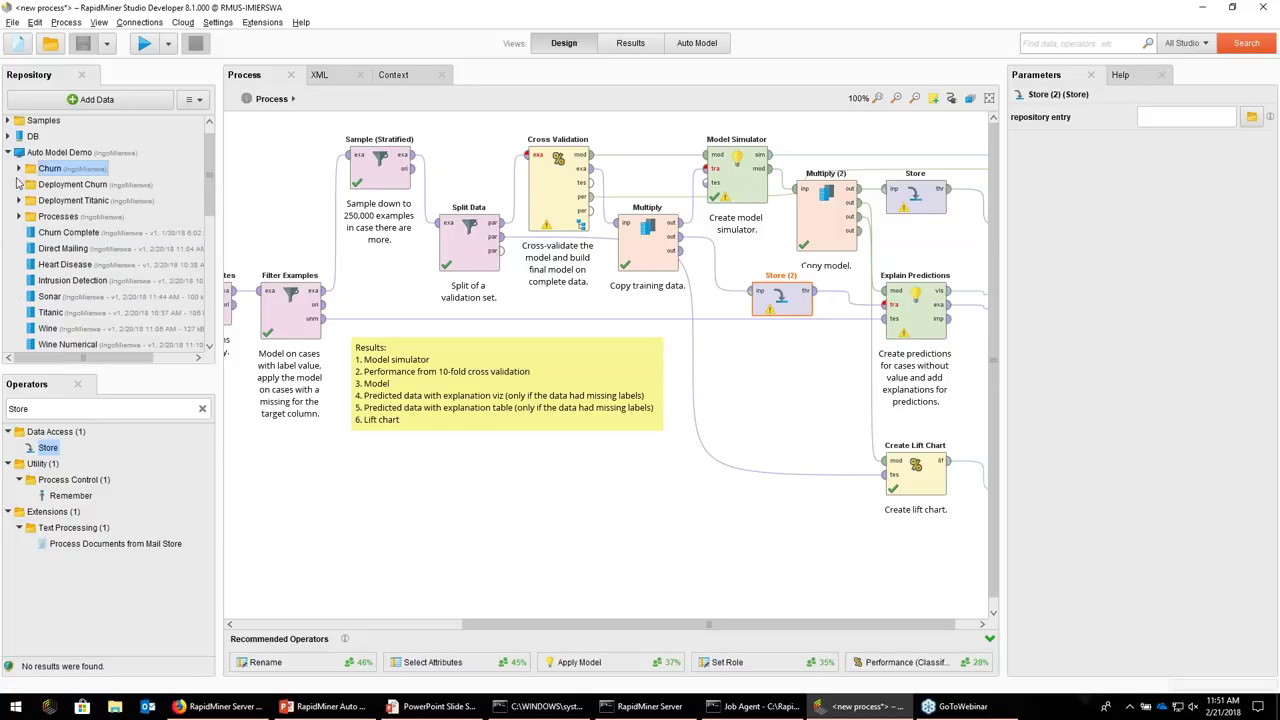
{"action": "left_click", "coordinate": [18, 186]}
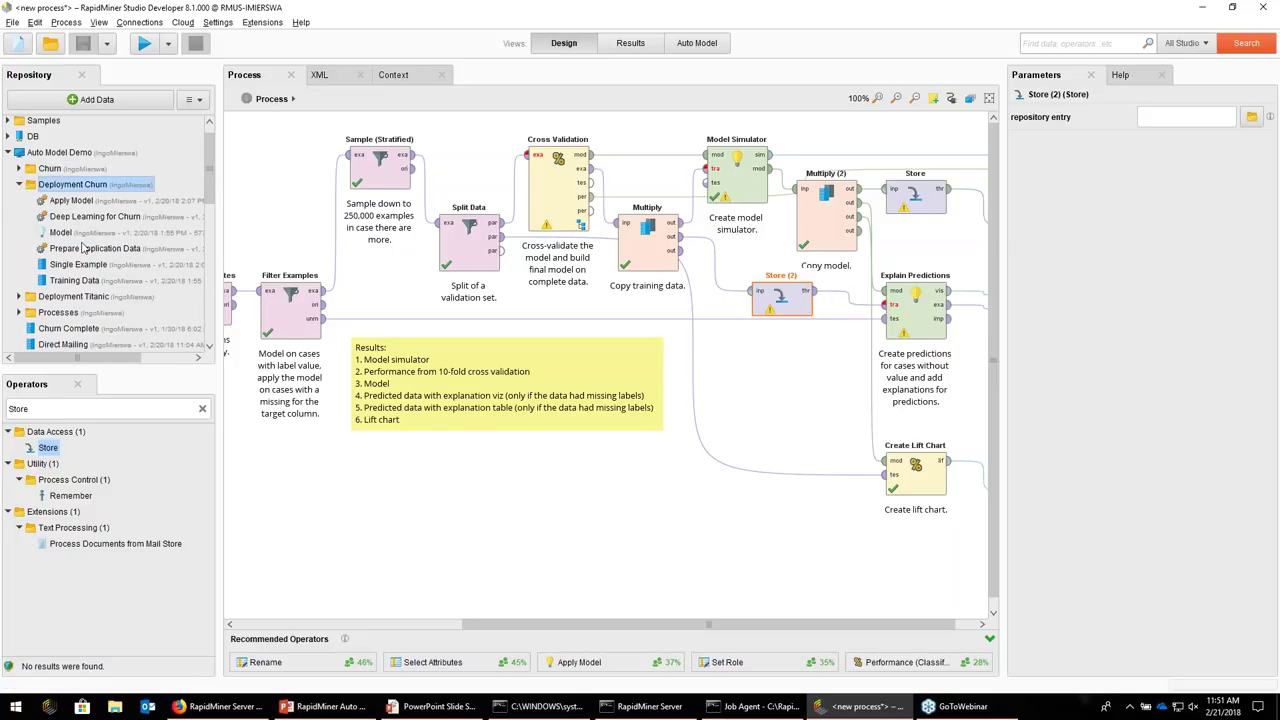
{"action": "double_click", "coordinate": [72, 218]}
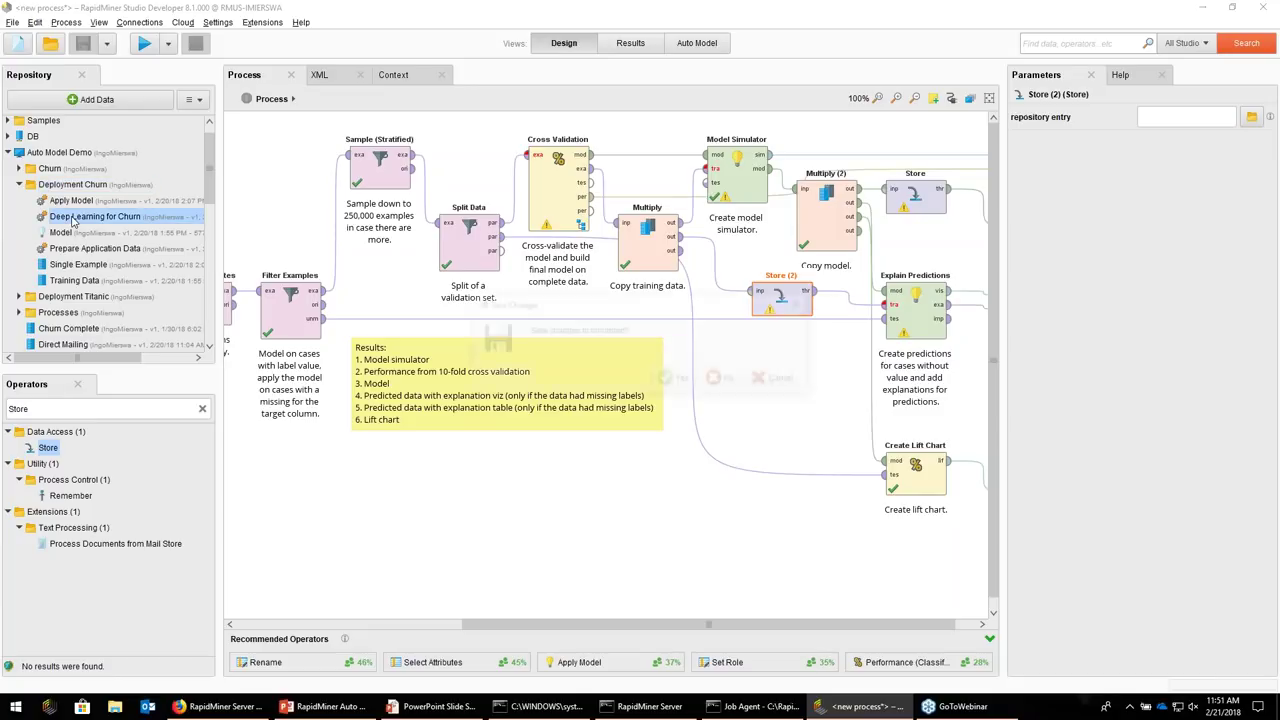
{"action": "left_click", "coordinate": [727, 384]}
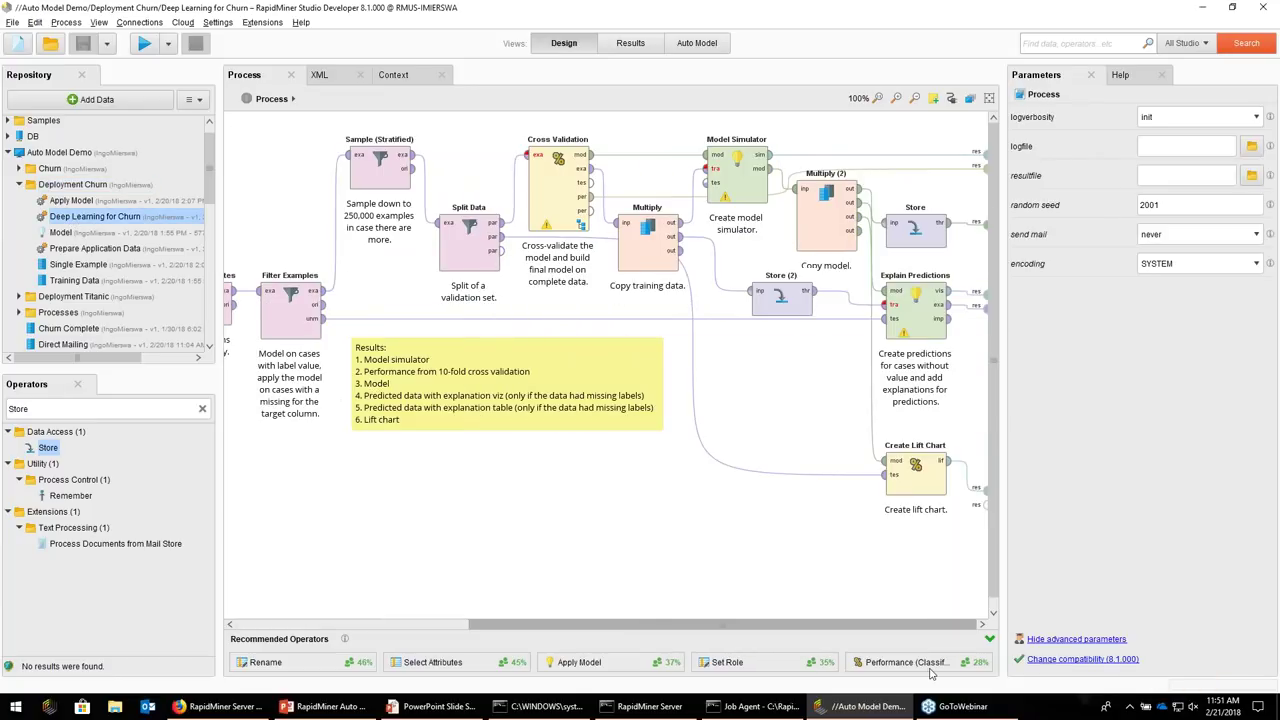
{"action": "left_click", "coordinate": [915, 228]}
{"action": "left_click", "coordinate": [790, 316]}
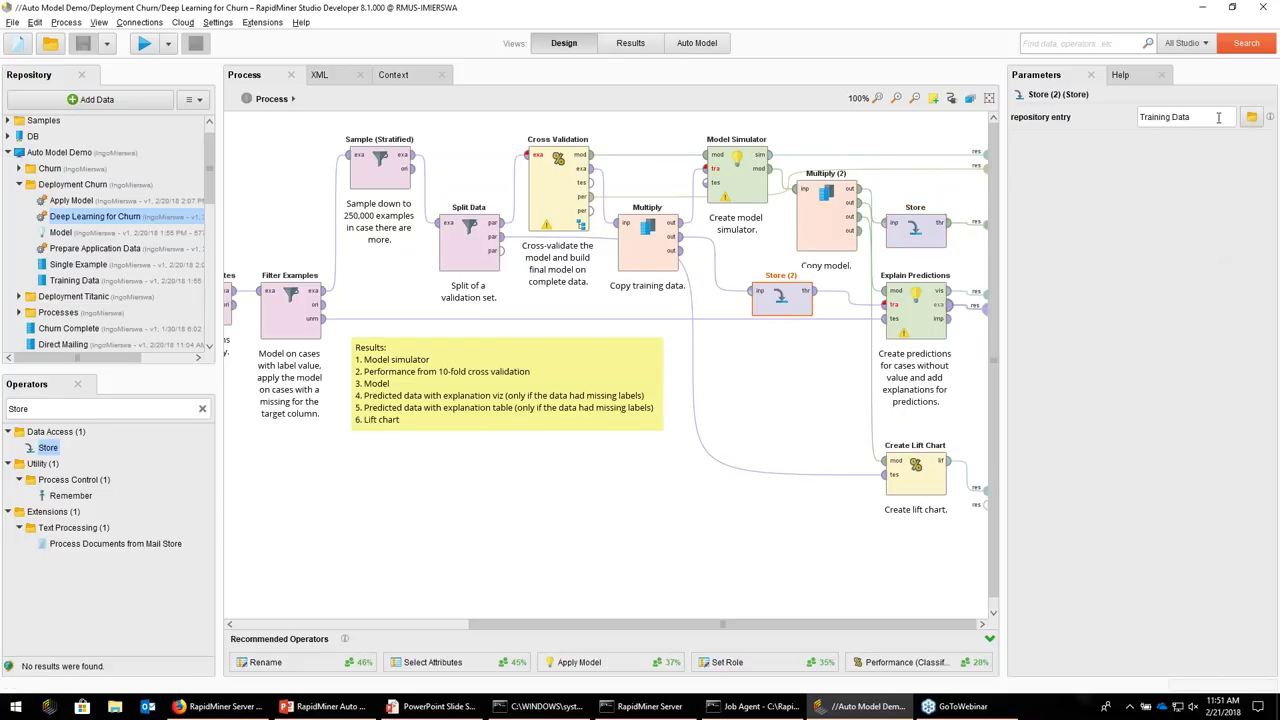
Locate the stored Model and Training Data in the Deployment Churn folder and view the Single Example data set
{"action": "left_click", "coordinate": [60, 232]}
{"action": "left_click", "coordinate": [70, 283]}
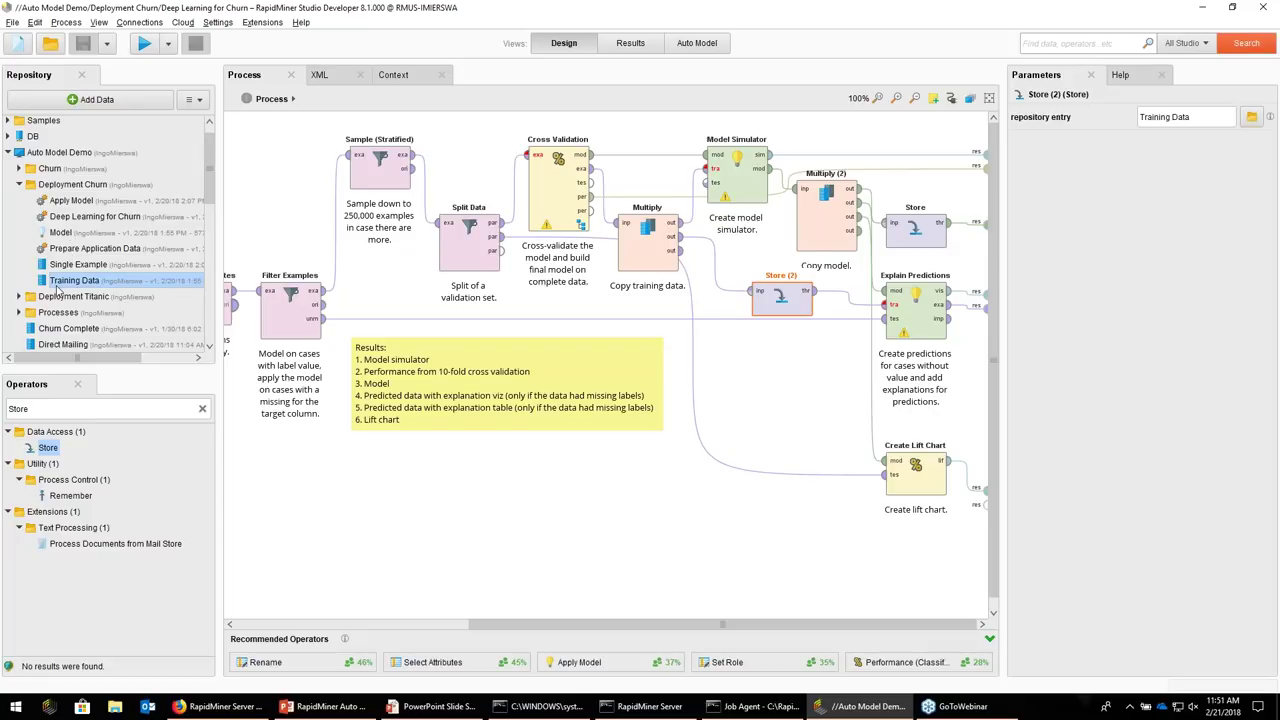
{"action": "double_click", "coordinate": [76, 265]}
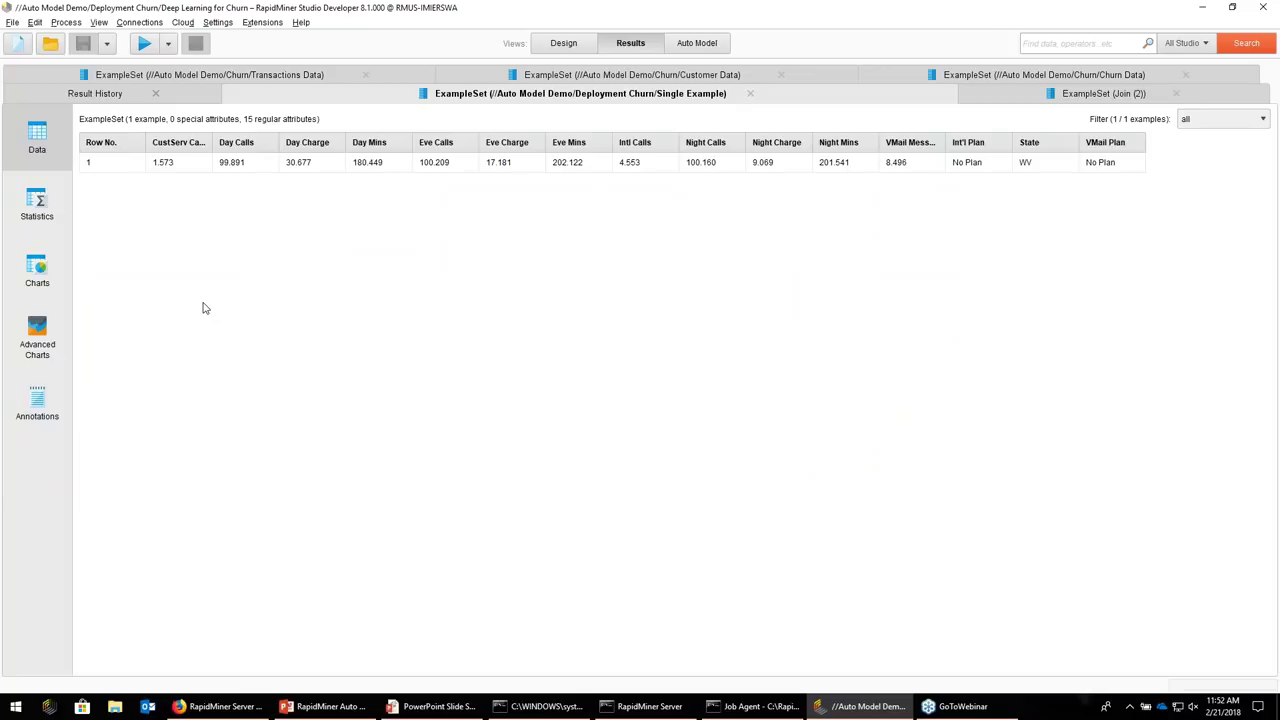
Open the Prepare Application Data process from the Deployment Churn folder and run it
{"action": "left_click", "coordinate": [563, 43]}
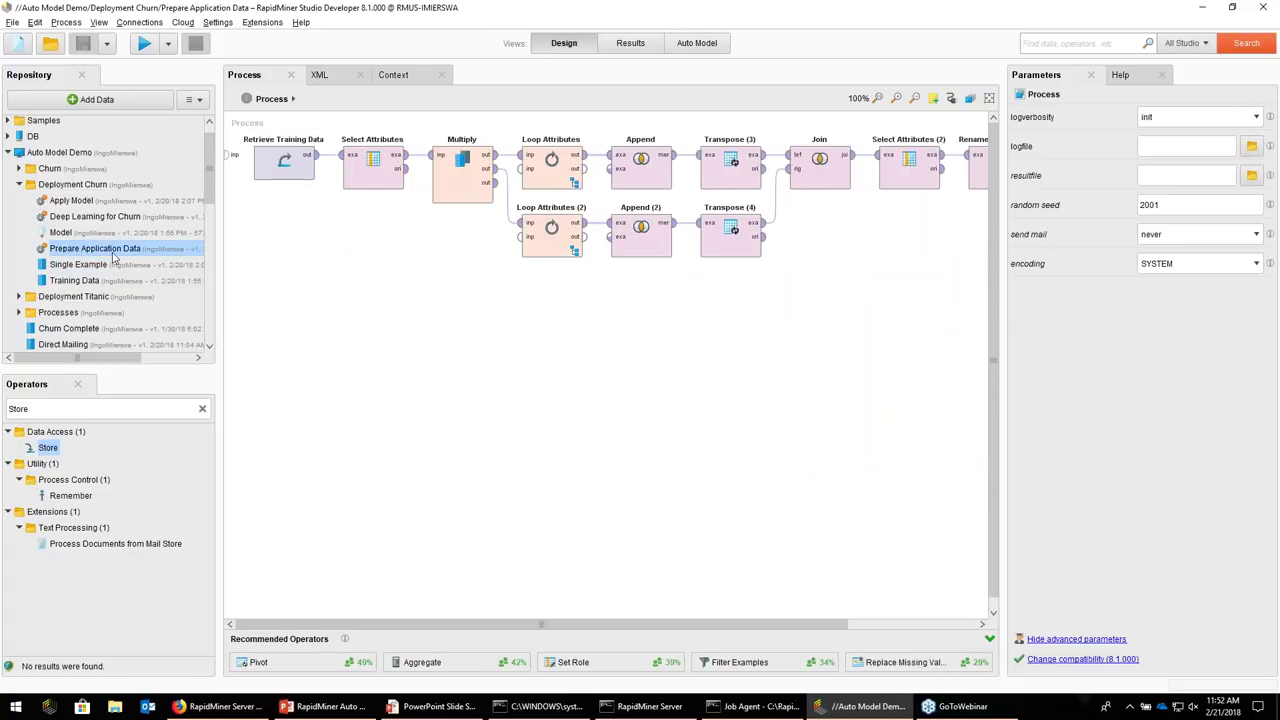
{"action": "key", "text": "F11"}
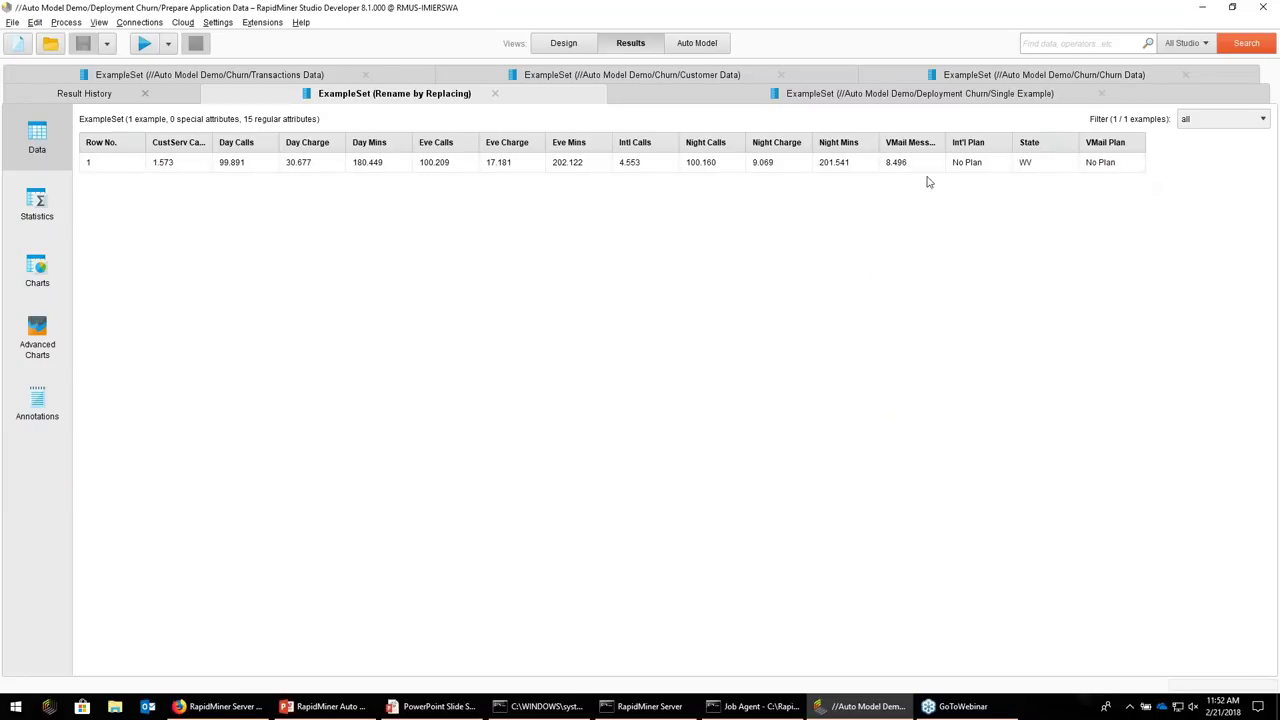
Return to the process design and open the Apply Model process from the Deployment Churn folder
{"action": "left_click", "coordinate": [566, 43]}
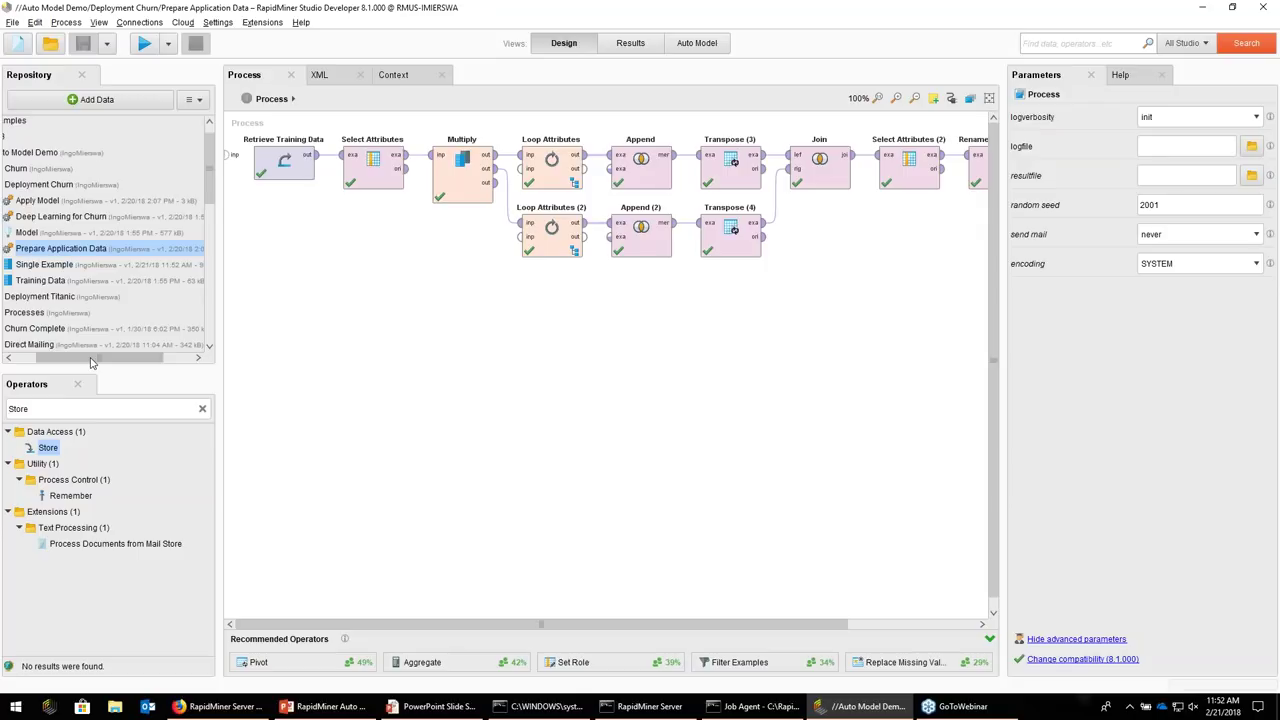
{"action": "scroll", "coordinate": [85, 330], "scroll_direction": "down", "scroll_amount": 1}
{"action": "left_click", "coordinate": [62, 204]}
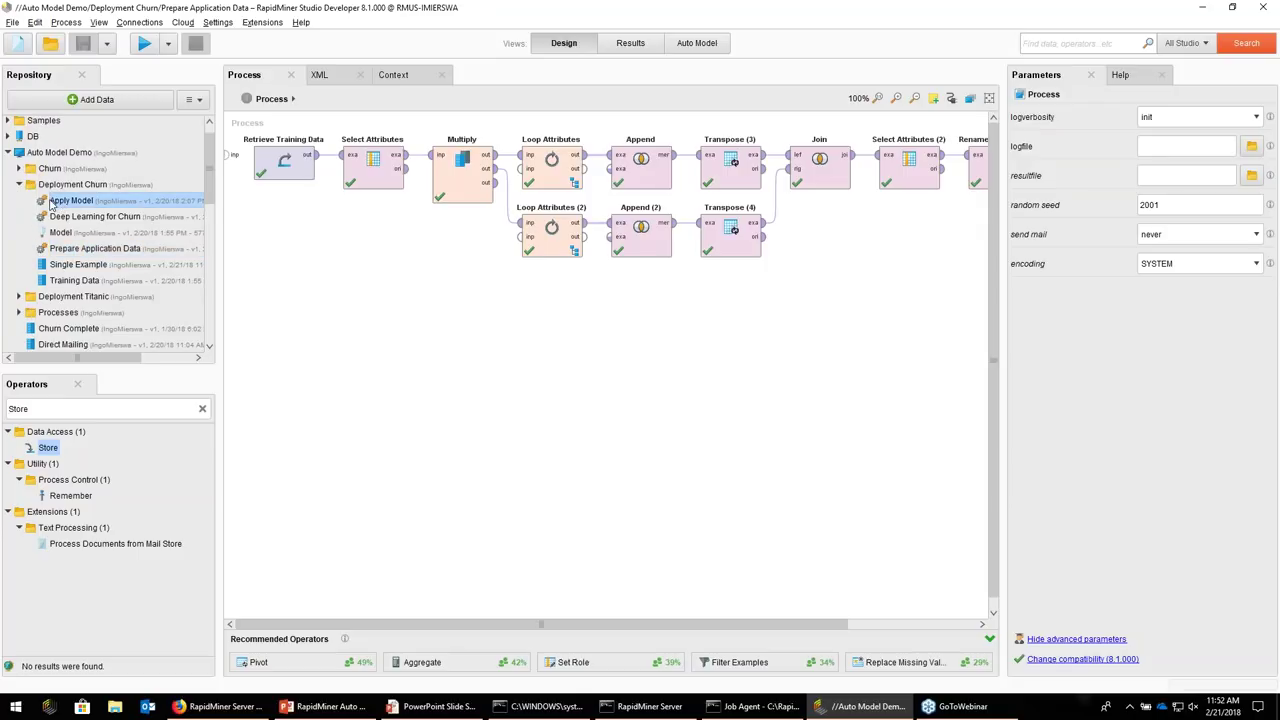
{"action": "double_click", "coordinate": [68, 204]}
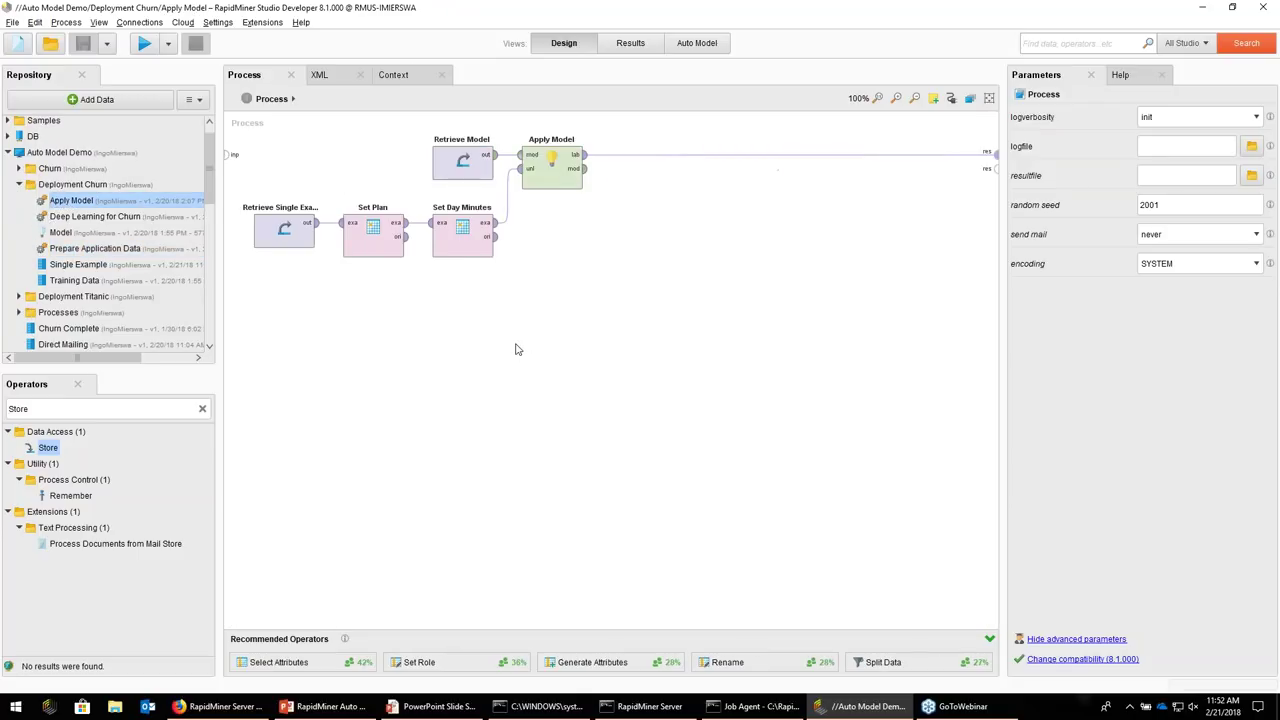
Open the context of the Apply Model process and examine its International Plan and Day Minutes macros
{"action": "left_click", "coordinate": [396, 77]}
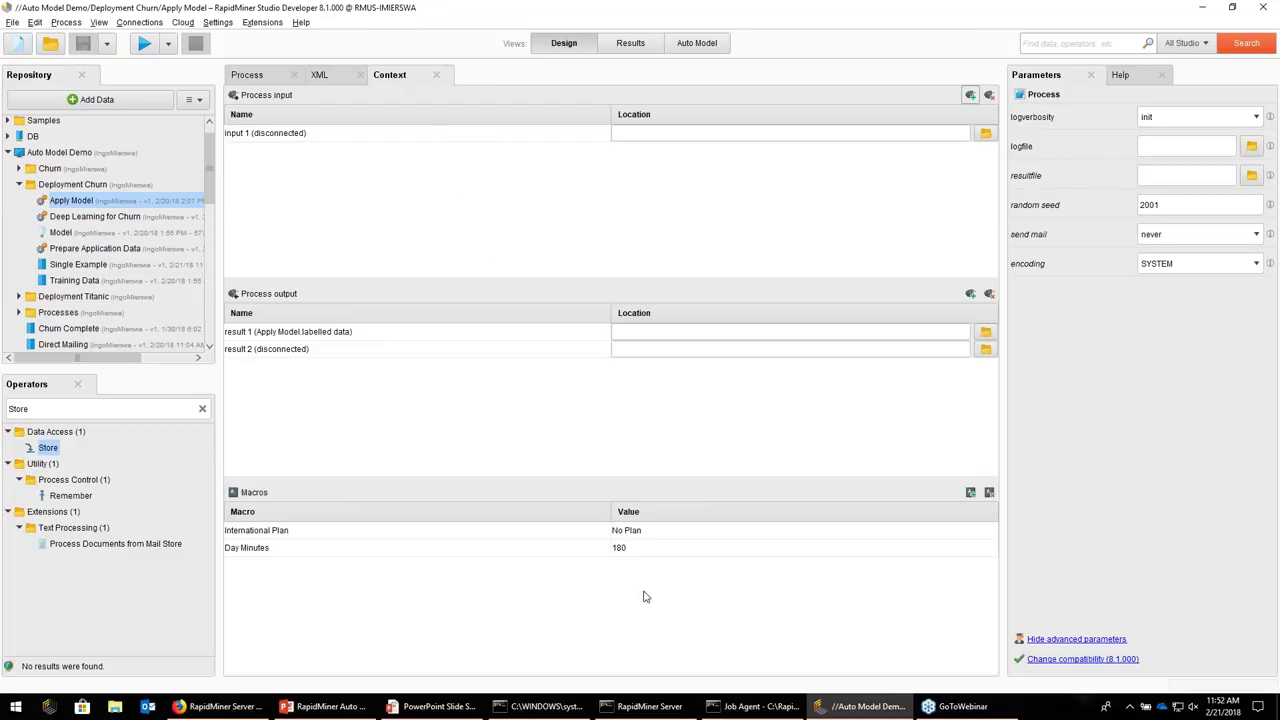
{"action": "left_click", "coordinate": [351, 533]}
{"action": "left_click", "coordinate": [357, 549]}
{"action": "left_click", "coordinate": [363, 533]}
{"action": "left_click", "coordinate": [370, 552]}
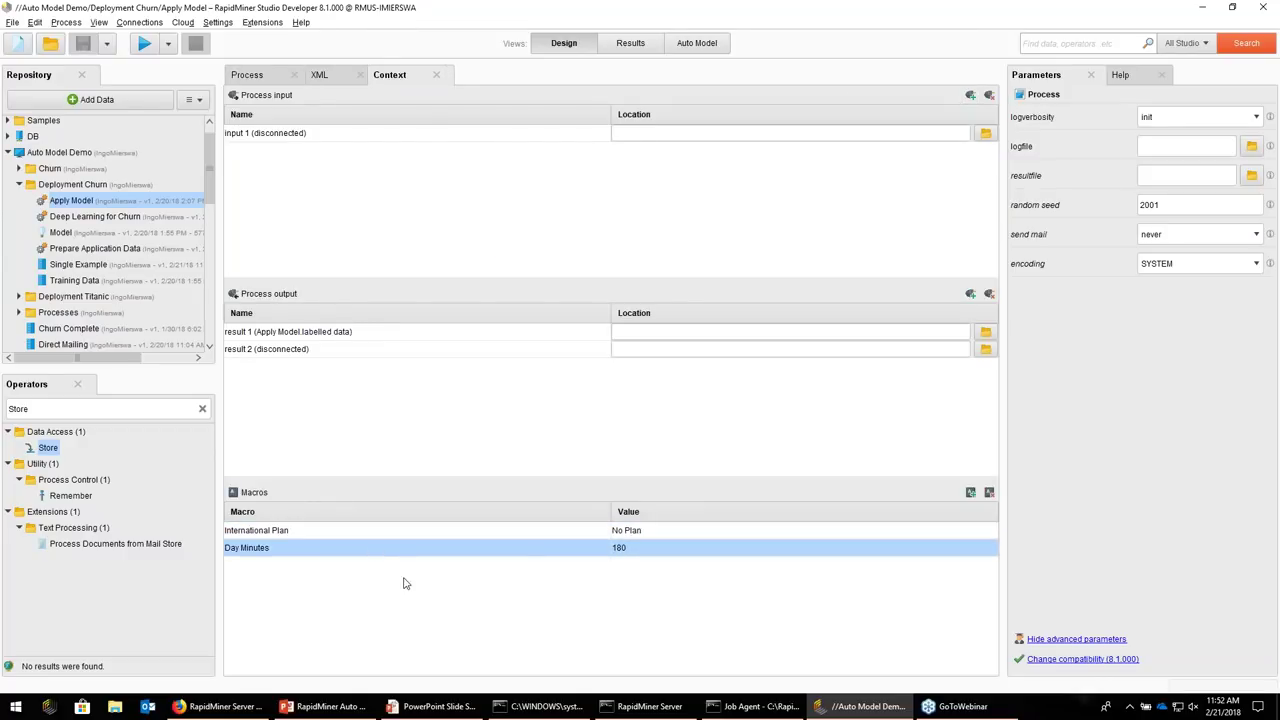
{"action": "left_click", "coordinate": [309, 531]}
{"action": "left_click", "coordinate": [313, 550]}
{"action": "left_click", "coordinate": [290, 531]}
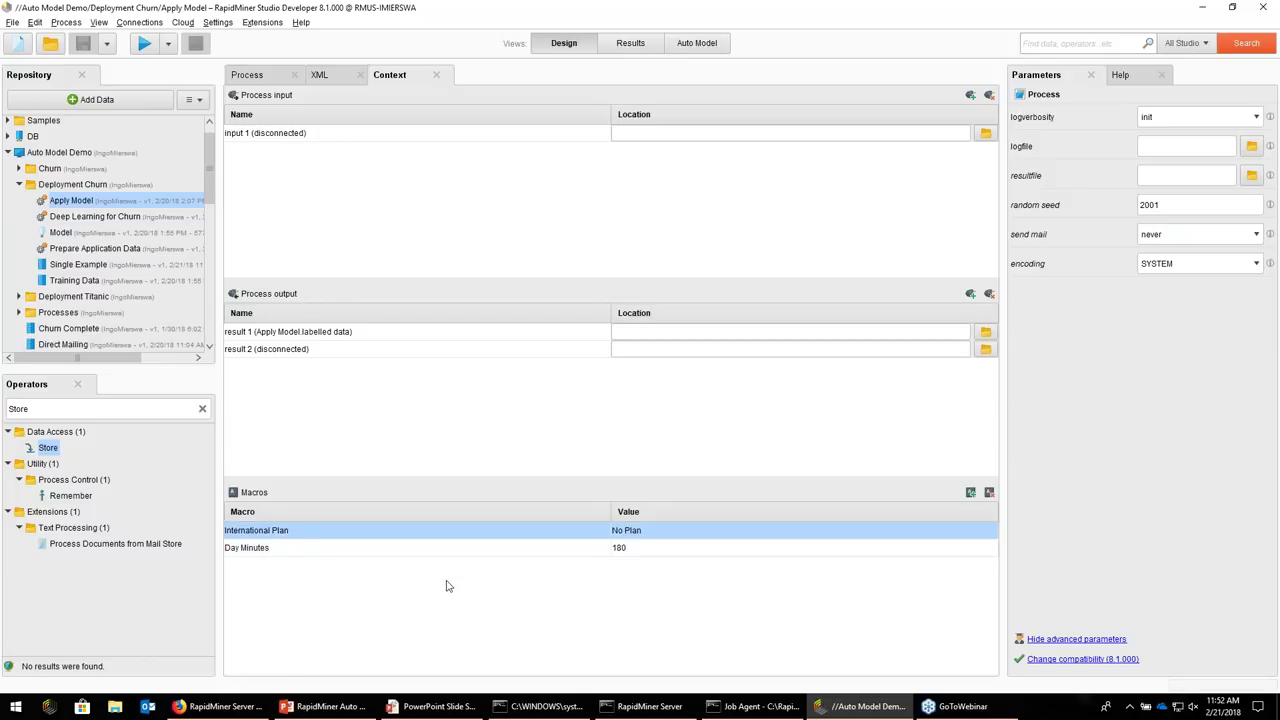
Return to the process flow and inspect the parameters of the two Retrieve operators, Set Plan, Set Day Minutes and Apply Model
{"action": "left_click", "coordinate": [248, 77]}
{"action": "left_click", "coordinate": [366, 228]}
{"action": "left_click", "coordinate": [462, 235]}
{"action": "left_click", "coordinate": [372, 240]}
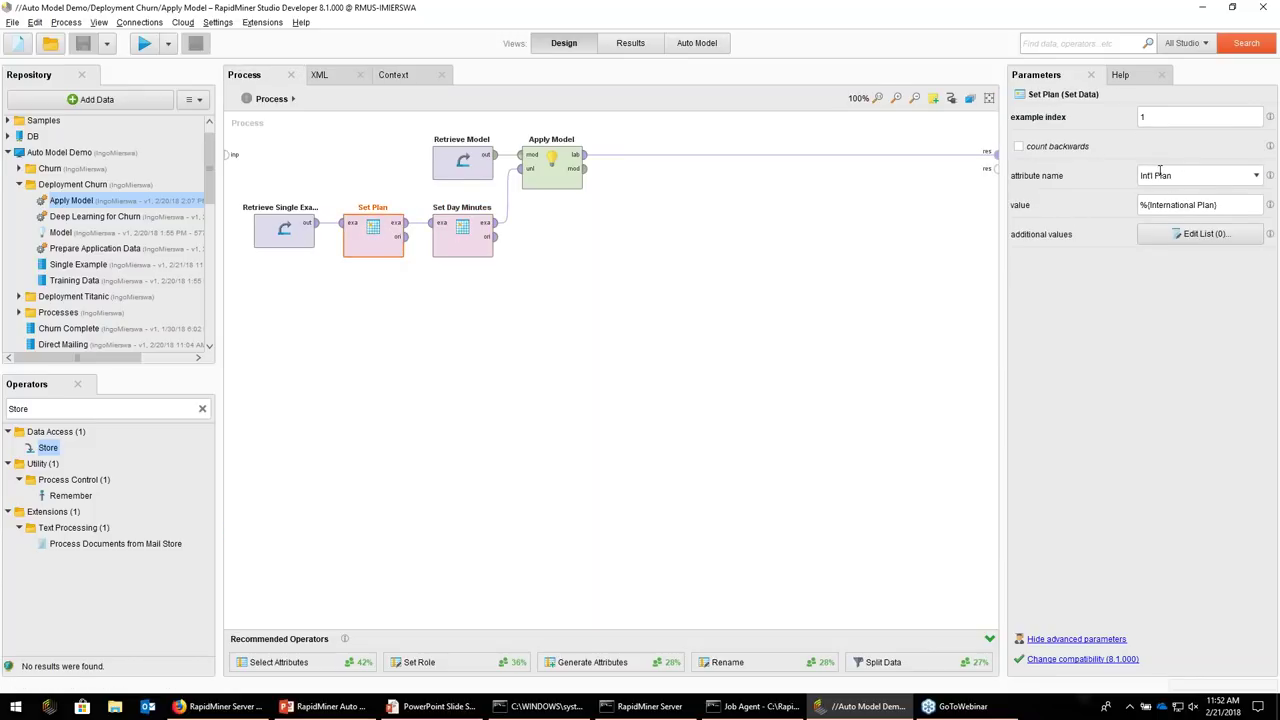
{"action": "left_click", "coordinate": [285, 234]}
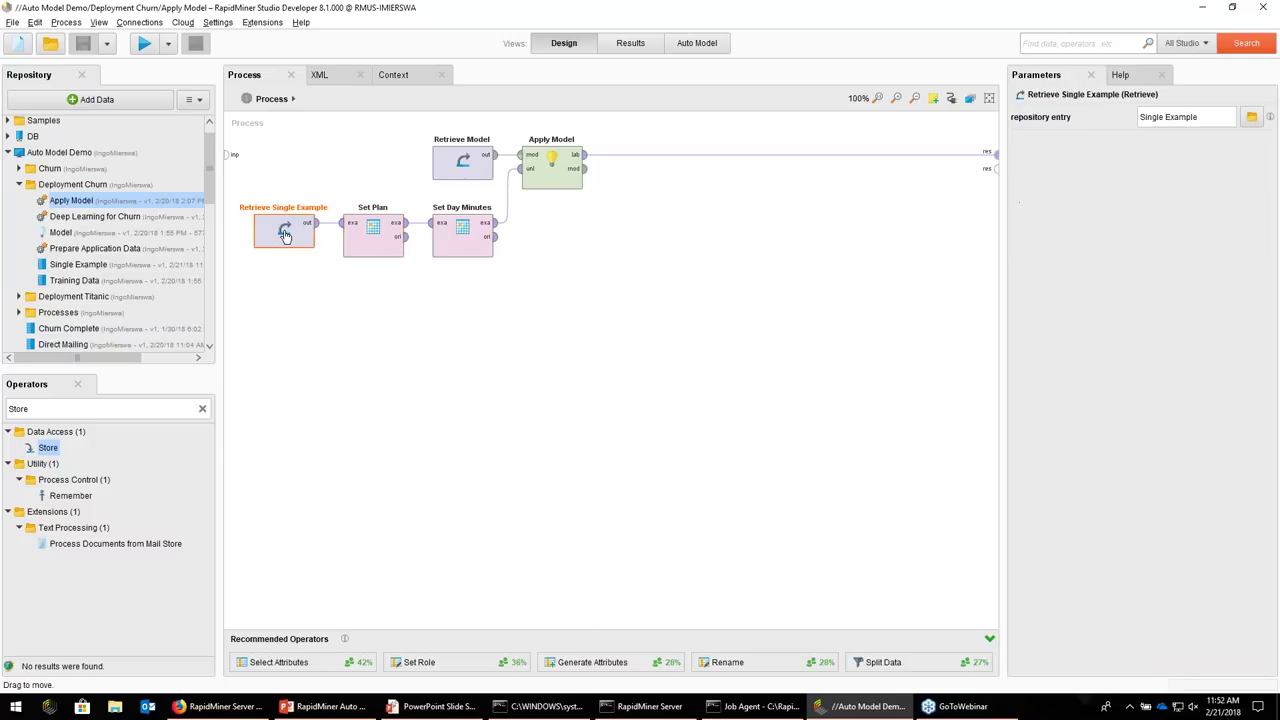
{"action": "left_click", "coordinate": [368, 232]}
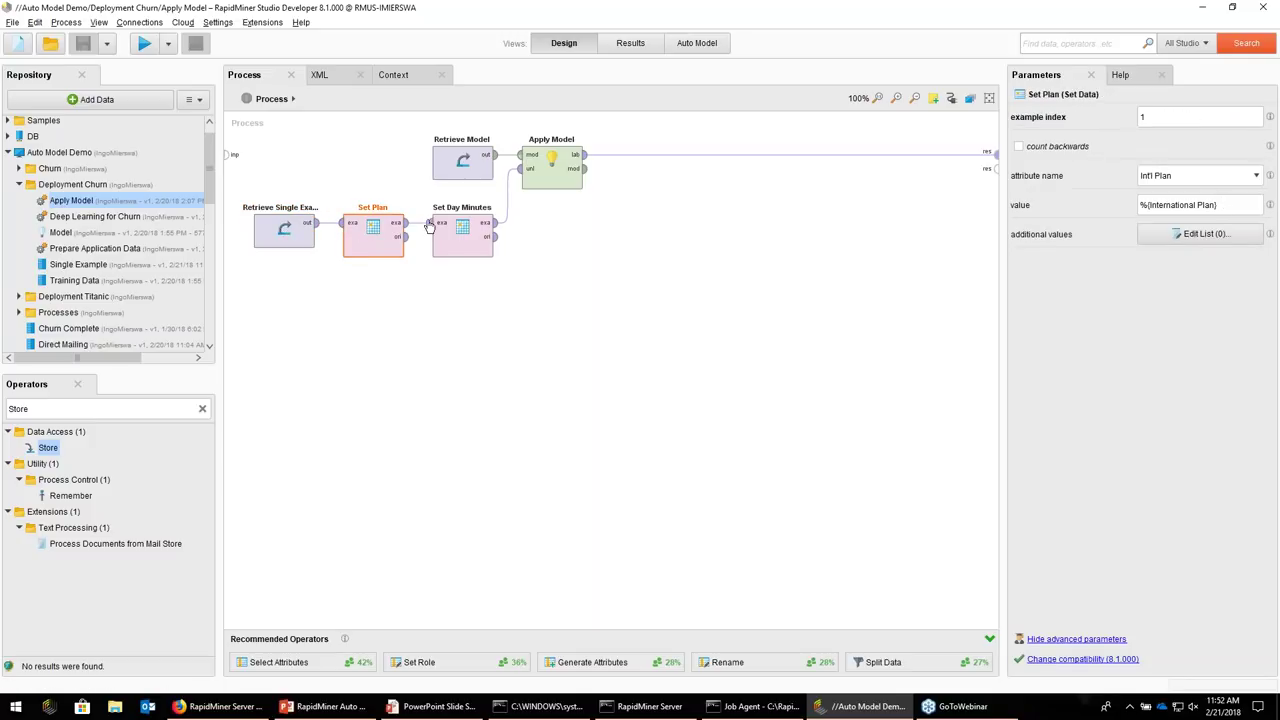
{"action": "left_click", "coordinate": [468, 238]}
{"action": "left_click", "coordinate": [467, 167]}
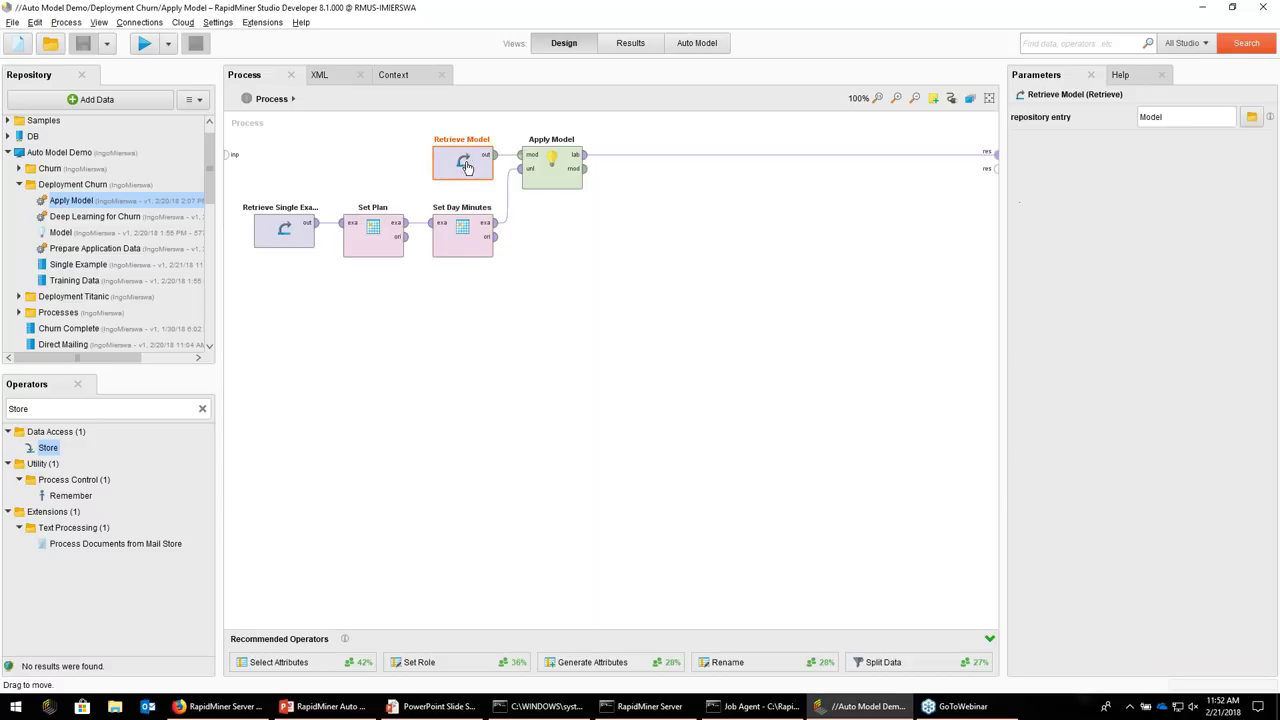
{"action": "left_click", "coordinate": [546, 174]}
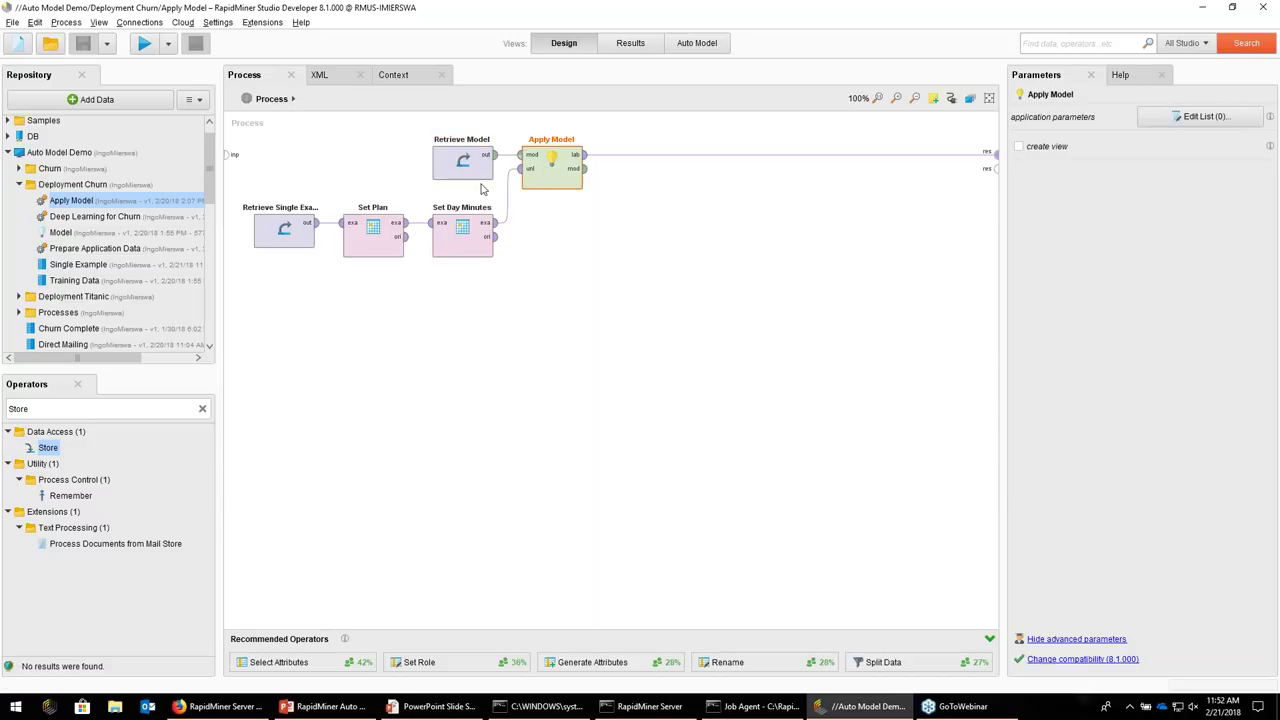
Run the Apply Model process and briefly check the Web Services list on RapidMiner Server in the browser
{"action": "left_click", "coordinate": [144, 43]}
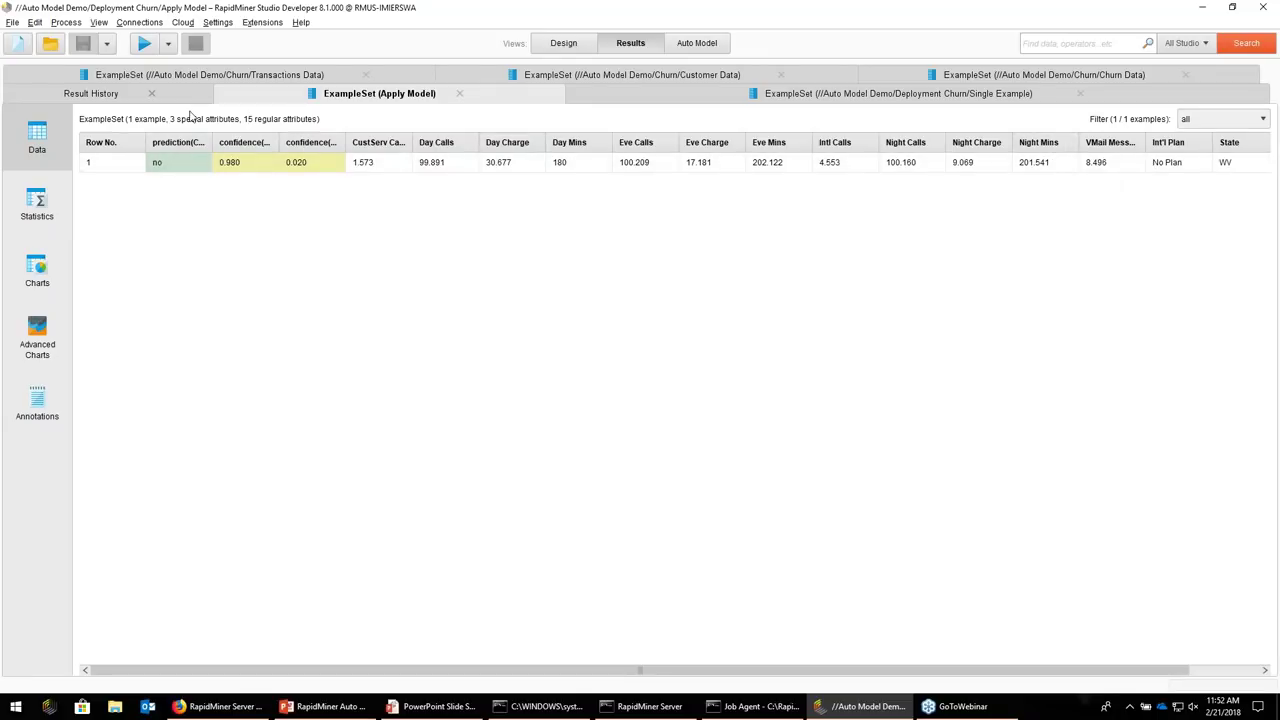
{"action": "left_click", "coordinate": [262, 708]}
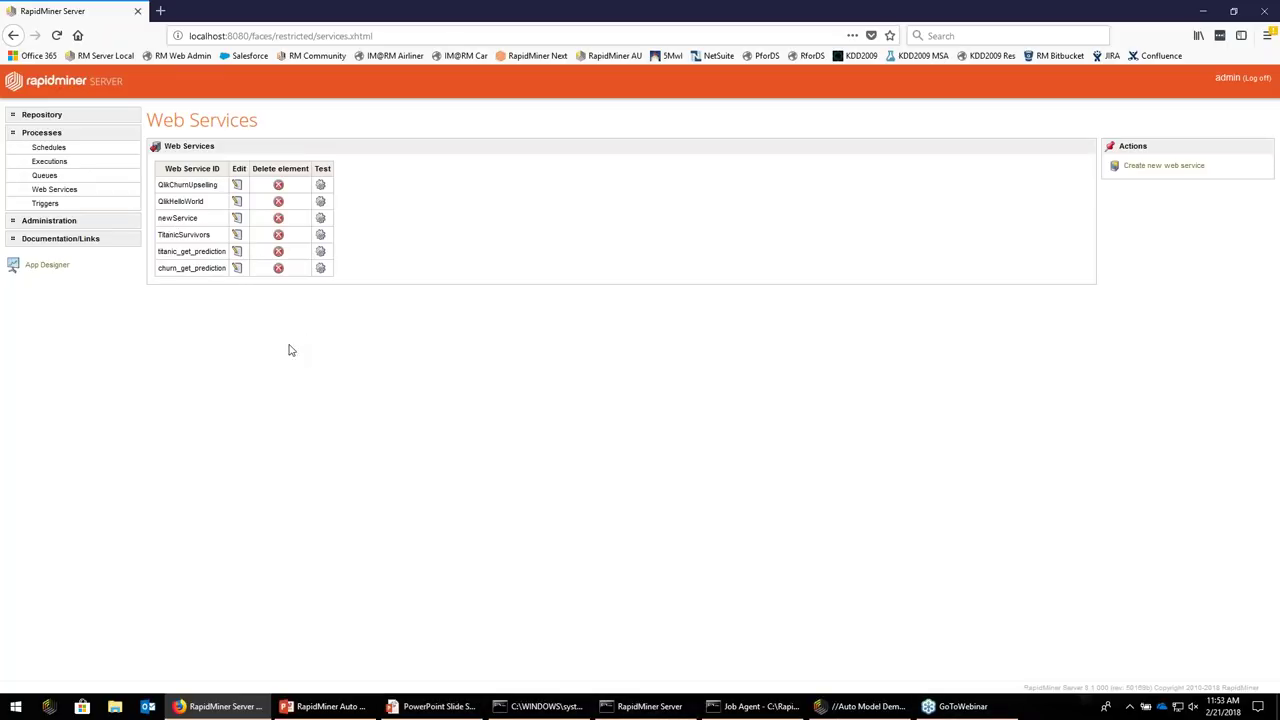
{"action": "key", "text": "alt+Tab"}
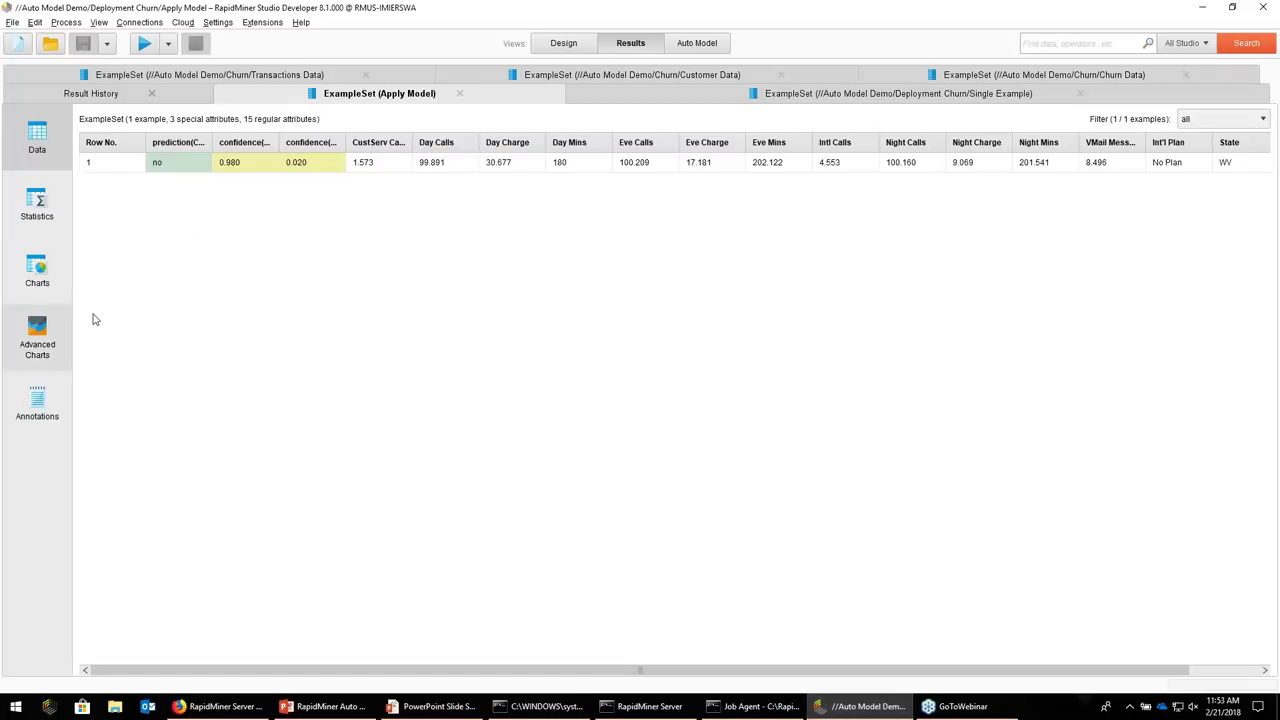
In the design view, browse the Local Server repository to home/admin/churn_deployment and try to open the get_prediction process
{"action": "left_click", "coordinate": [563, 43]}
{"action": "scroll", "coordinate": [43, 289], "scroll_direction": "down", "scroll_amount": 5}
{"action": "scroll", "coordinate": [43, 289], "scroll_direction": "down", "scroll_amount": 7}
{"action": "left_click", "coordinate": [9, 324]}
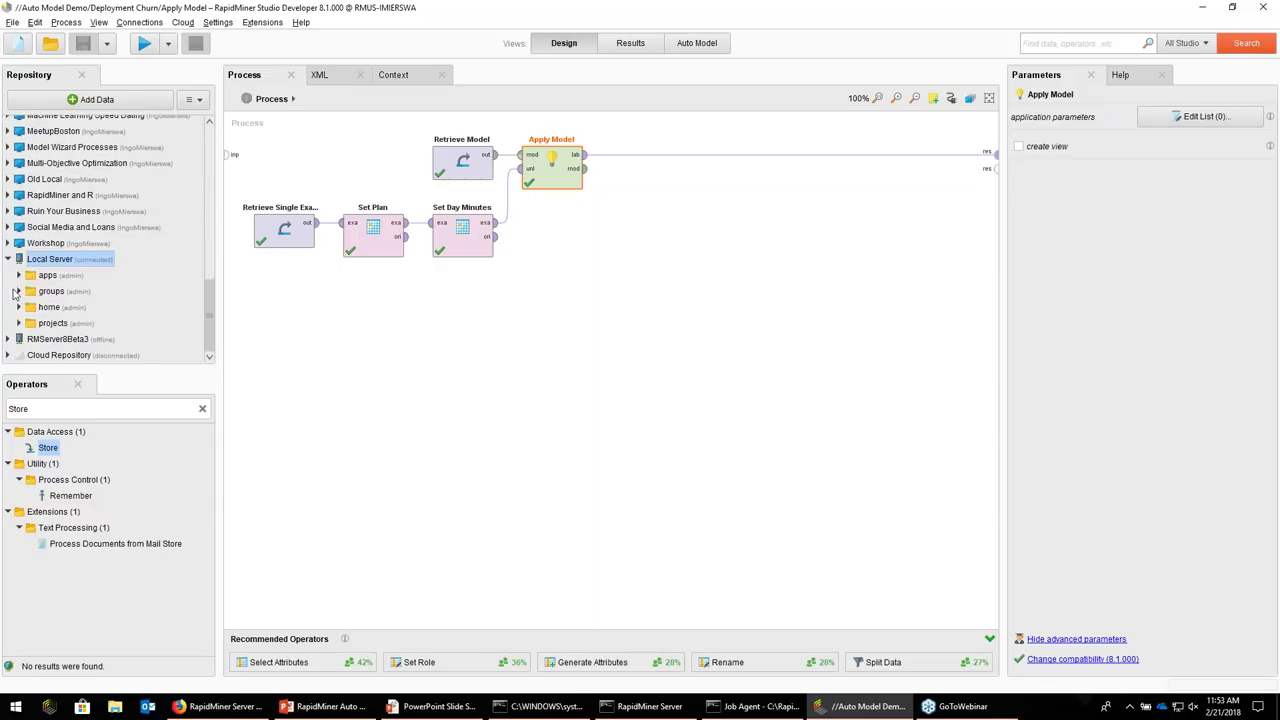
{"action": "left_click", "coordinate": [18, 307]}
{"action": "left_click", "coordinate": [30, 325]}
{"action": "left_click", "coordinate": [41, 260]}
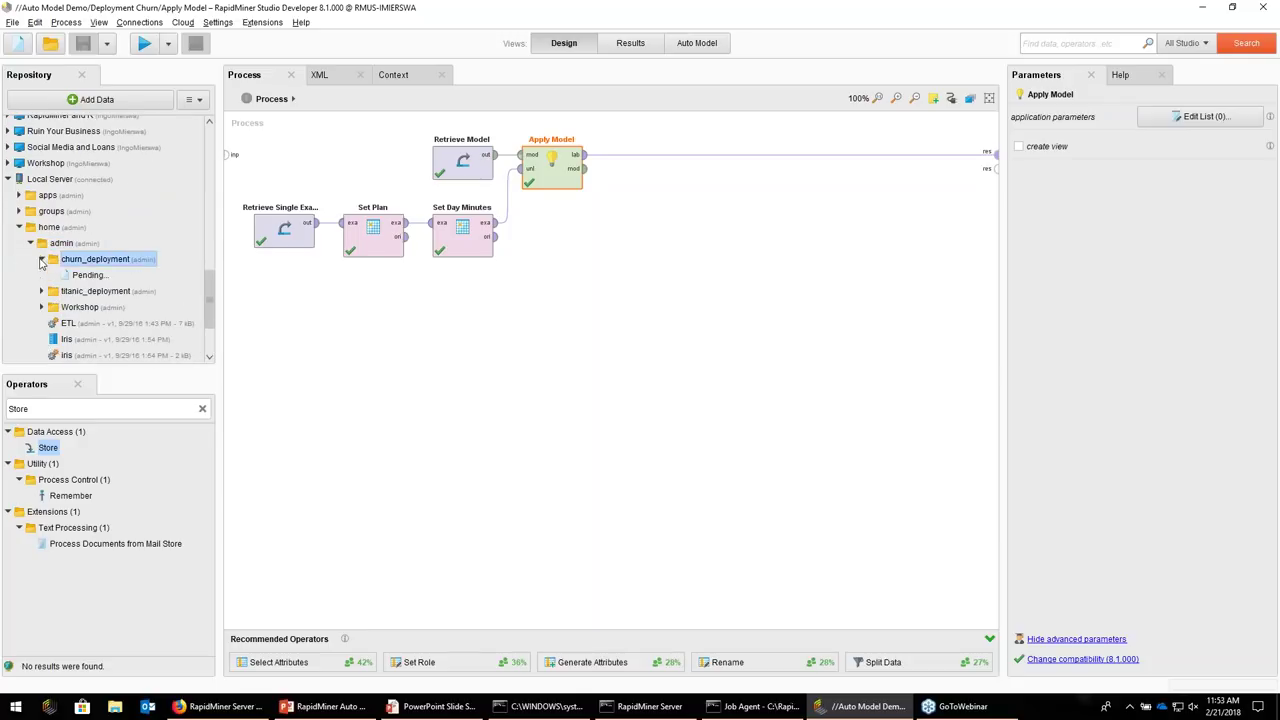
{"action": "double_click", "coordinate": [98, 275]}
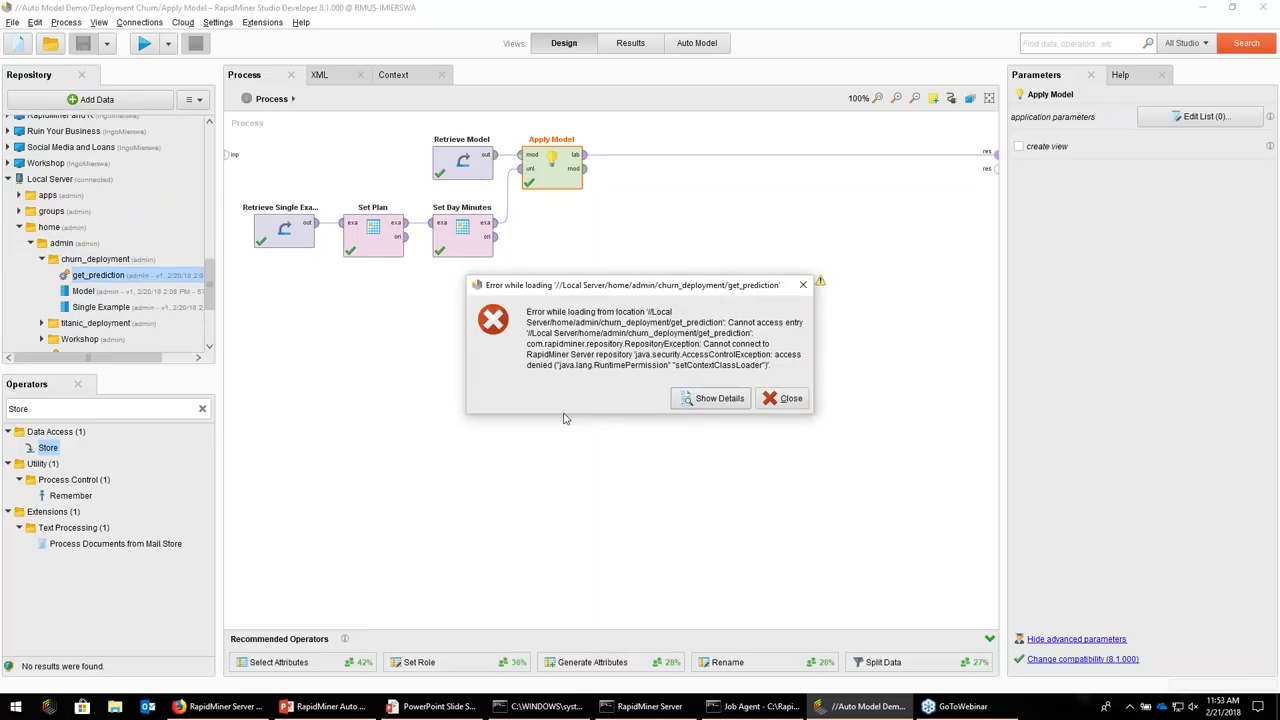
{"action": "left_click", "coordinate": [783, 398]}
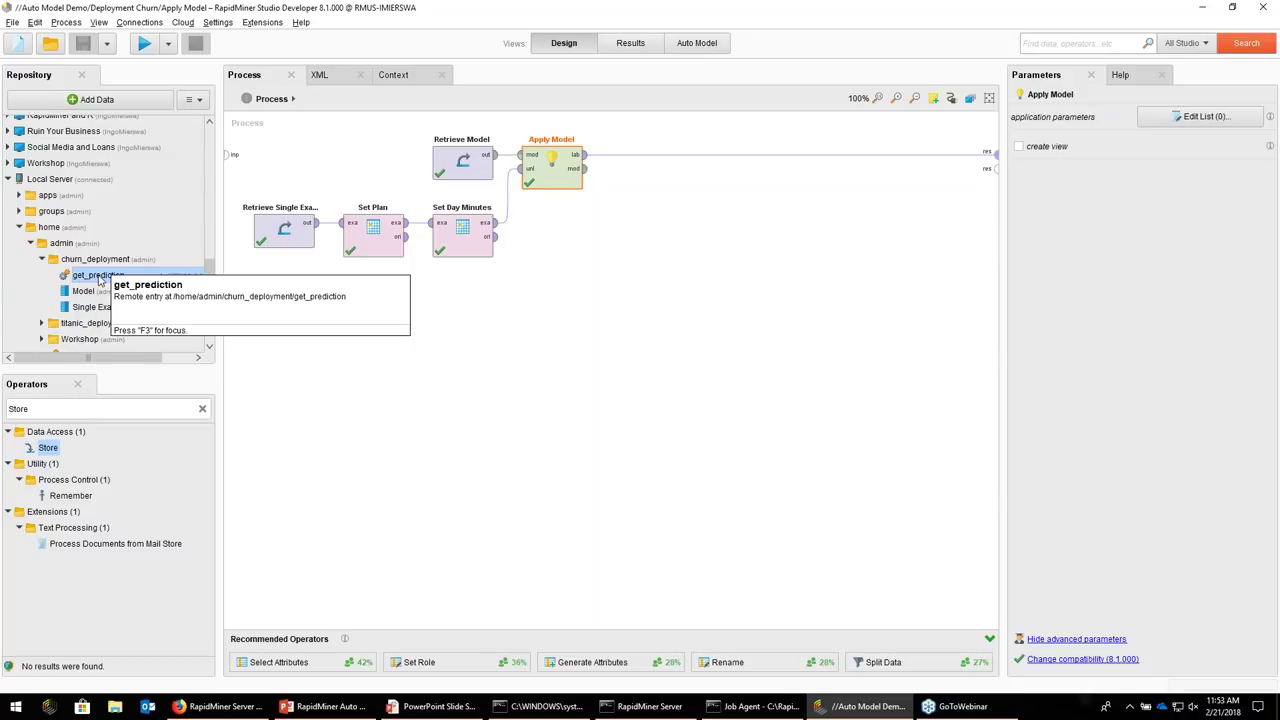
{"action": "left_click_drag", "start_coordinate": [99, 277], "coordinate": [227, 708]}
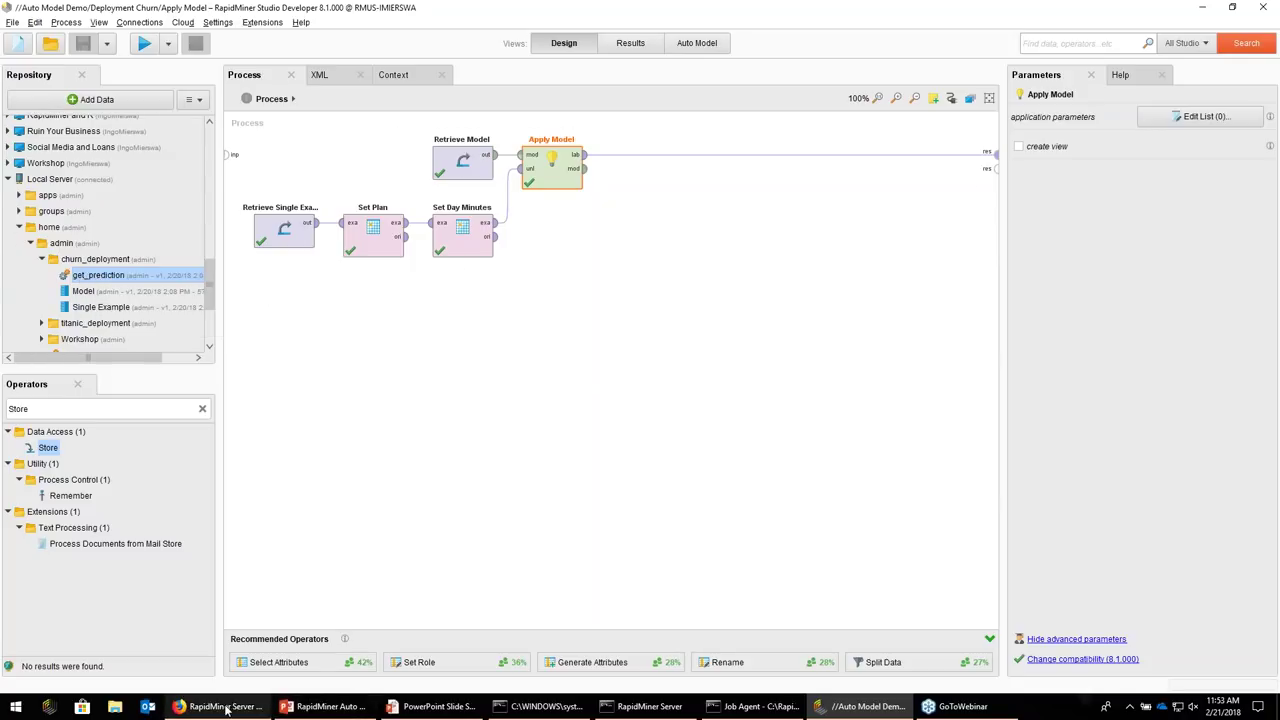
Switch to RapidMiner Server and test the churn_get_prediction web service with international_plan No Plan and day_minutes 180
{"action": "left_click", "coordinate": [227, 708]}
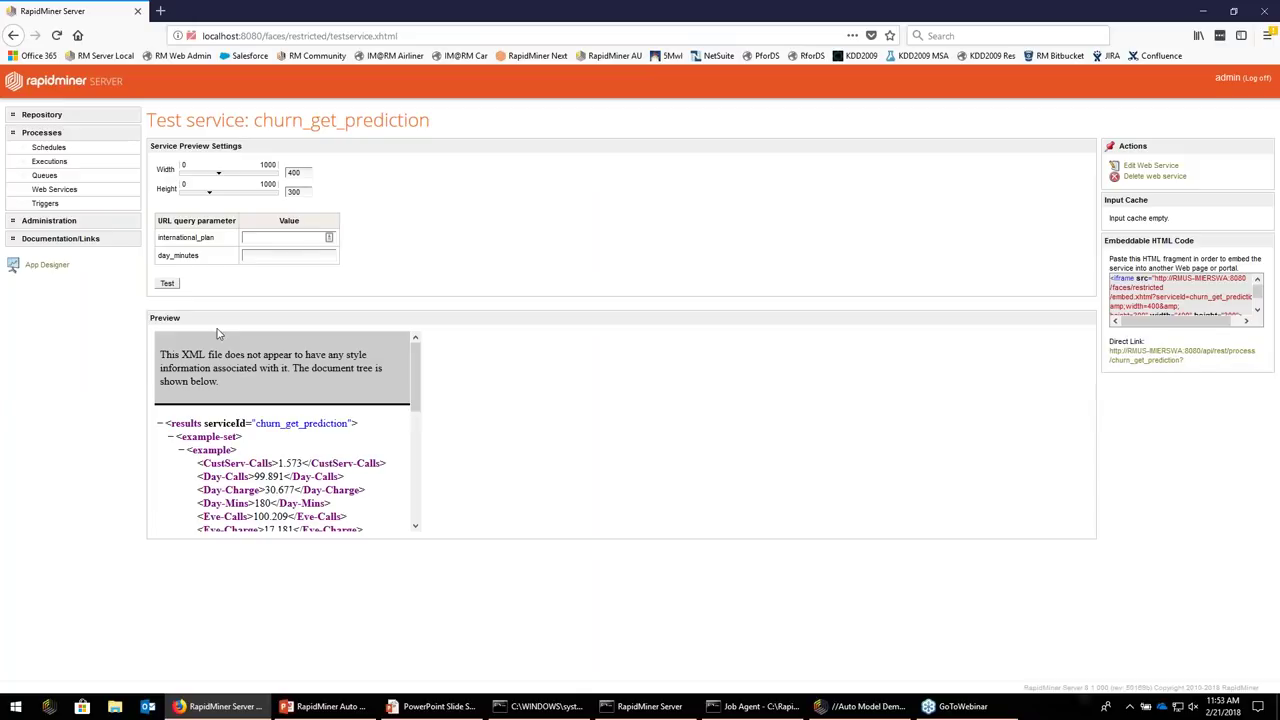
{"action": "left_click", "coordinate": [277, 237]}
{"action": "left_click", "coordinate": [167, 283]}
{"action": "left_click_drag", "start_coordinate": [416, 372], "coordinate": [421, 527]}
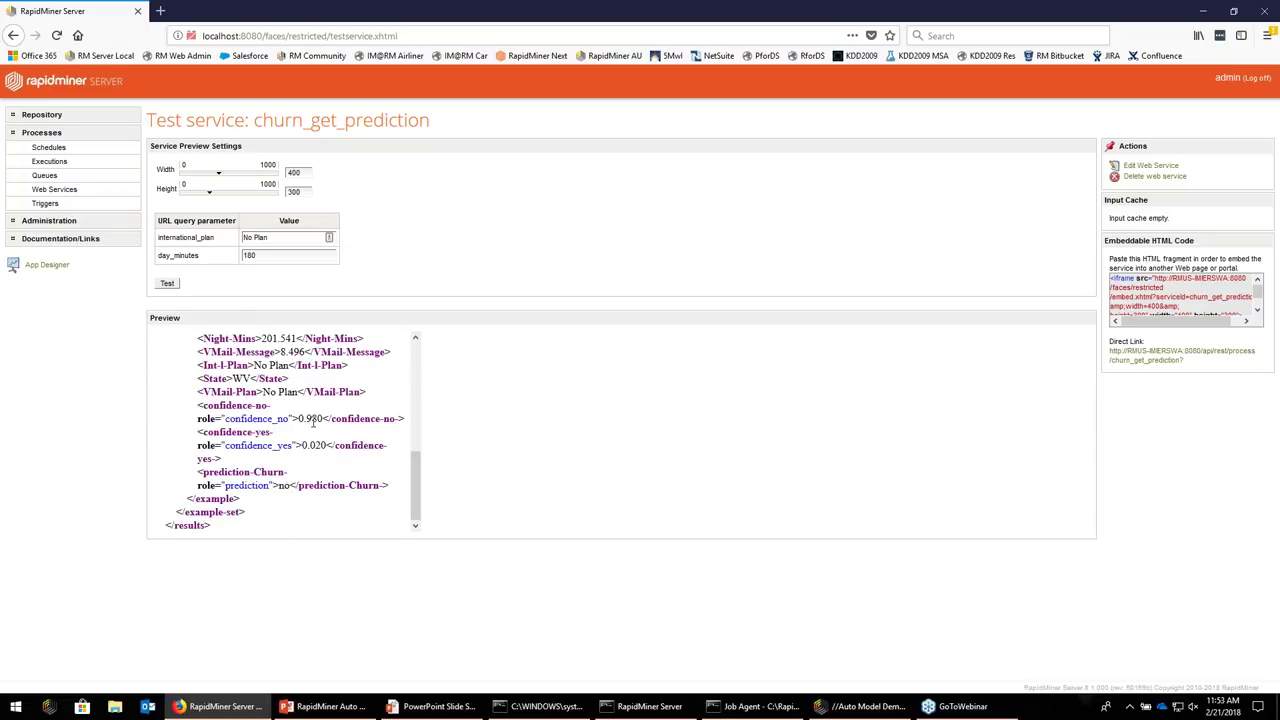
Retest churn_get_prediction with international_plan International Plan and day_minutes 60, and highlight the yes confidence in the output
{"action": "left_click", "coordinate": [256, 237]}
{"action": "key", "text": "BackSpace"}
{"action": "key", "text": "BackSpace"}
{"action": "key", "text": "BackSpace"}
{"action": "type", "text": "International"}
{"action": "double_click", "coordinate": [258, 254]}
{"action": "type", "text": "60"}
{"action": "left_click", "coordinate": [162, 284]}
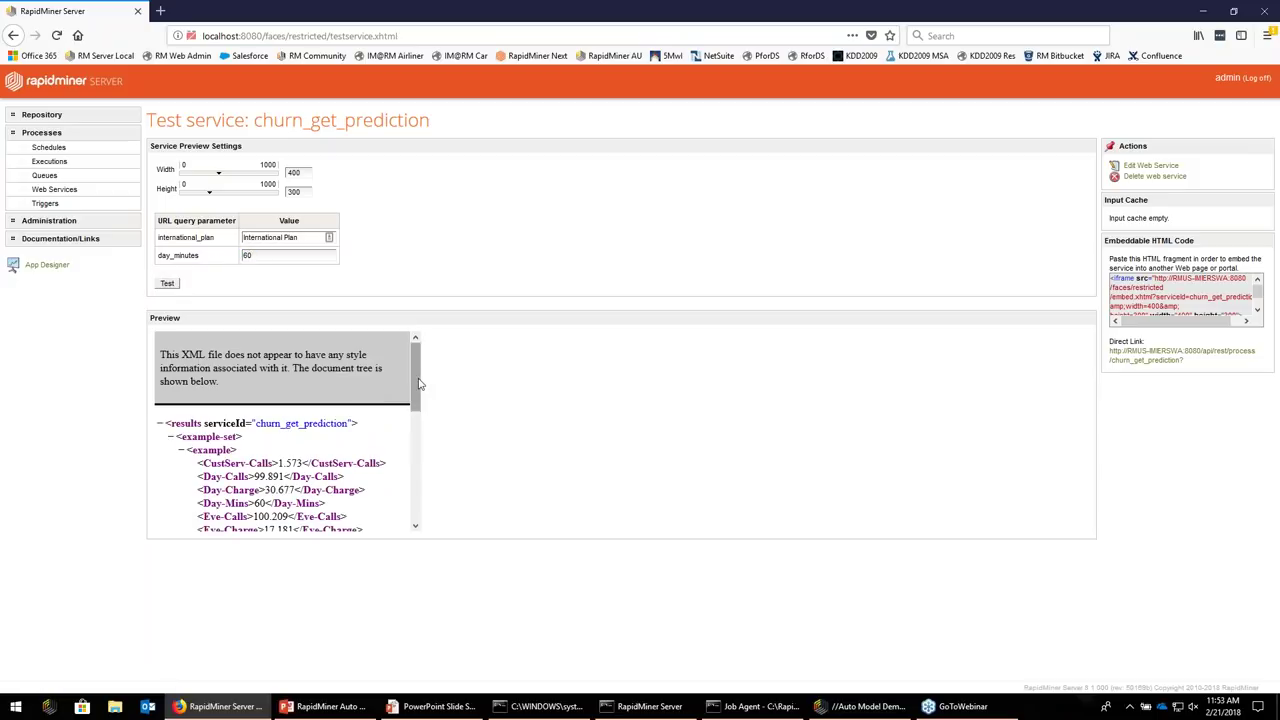
{"action": "left_click_drag", "start_coordinate": [417, 390], "coordinate": [430, 507]}
{"action": "scroll", "coordinate": [384, 522], "scroll_direction": "down", "scroll_amount": 1}
{"action": "left_click_drag", "start_coordinate": [325, 443], "coordinate": [291, 445]}
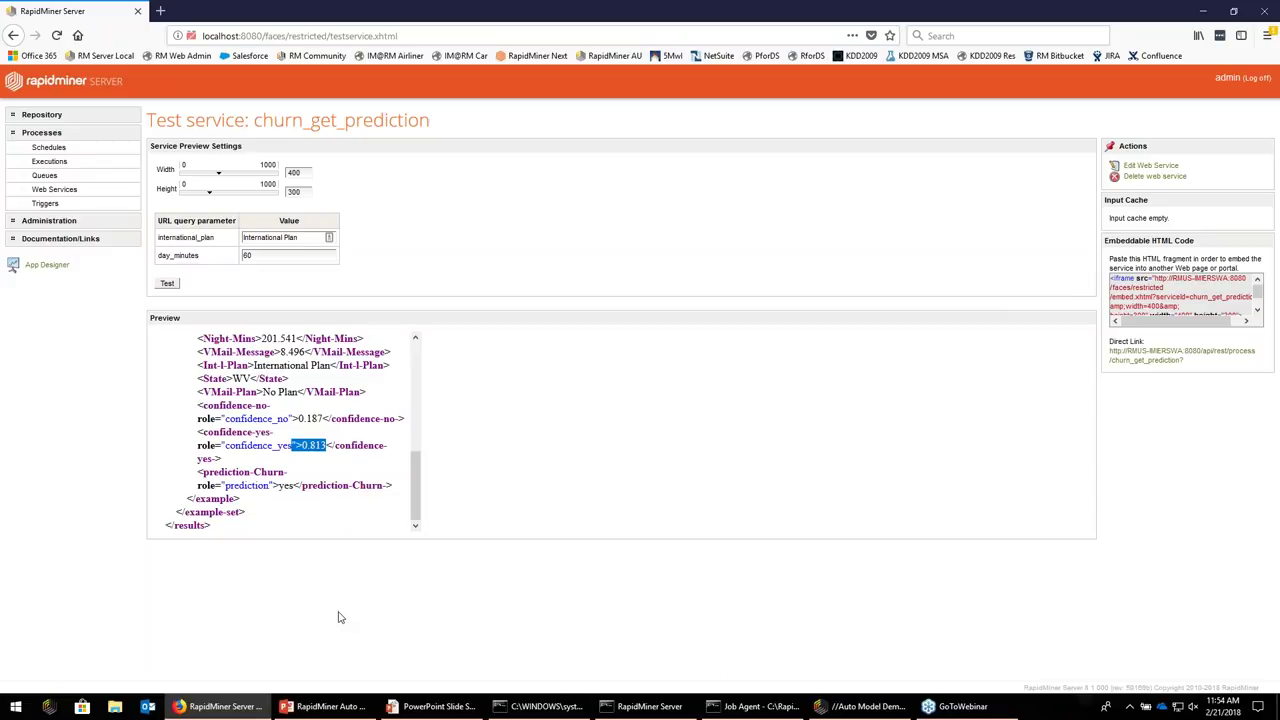
Switch from the browser to the presentation slide about churn prediction
{"action": "key", "text": "alt+Tab"}
{"action": "key", "text": "alt+Tab"}
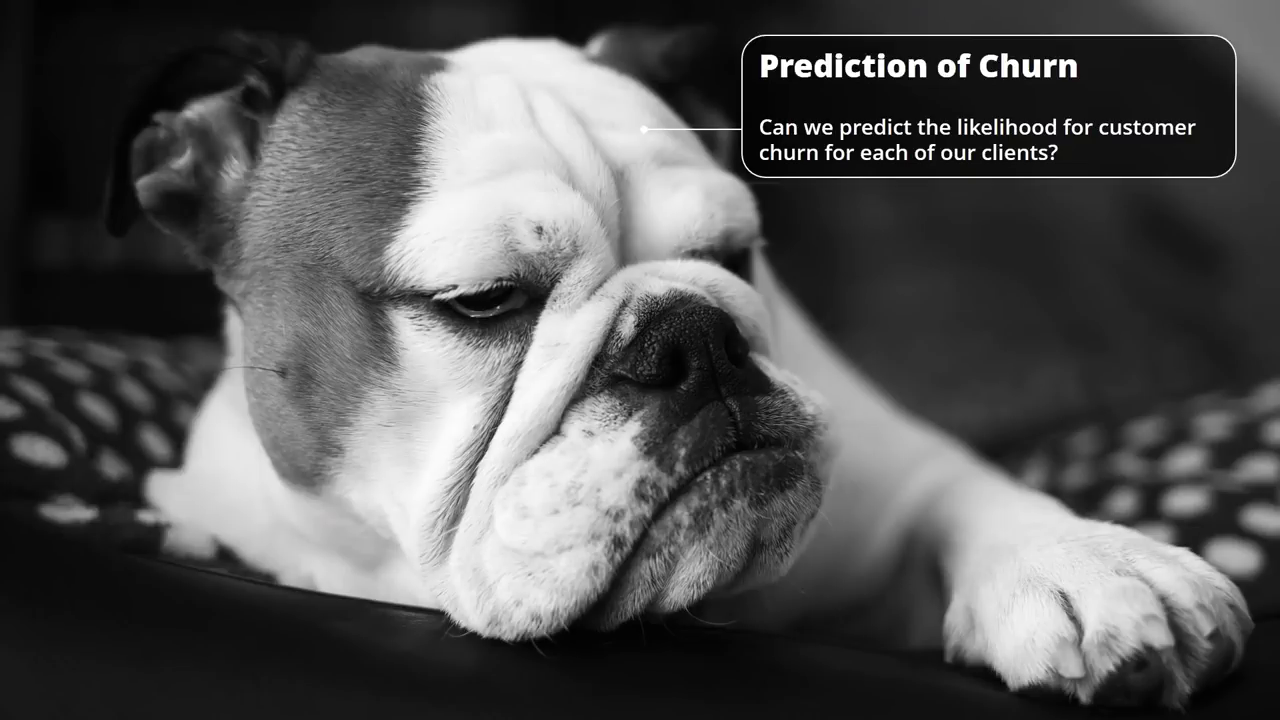
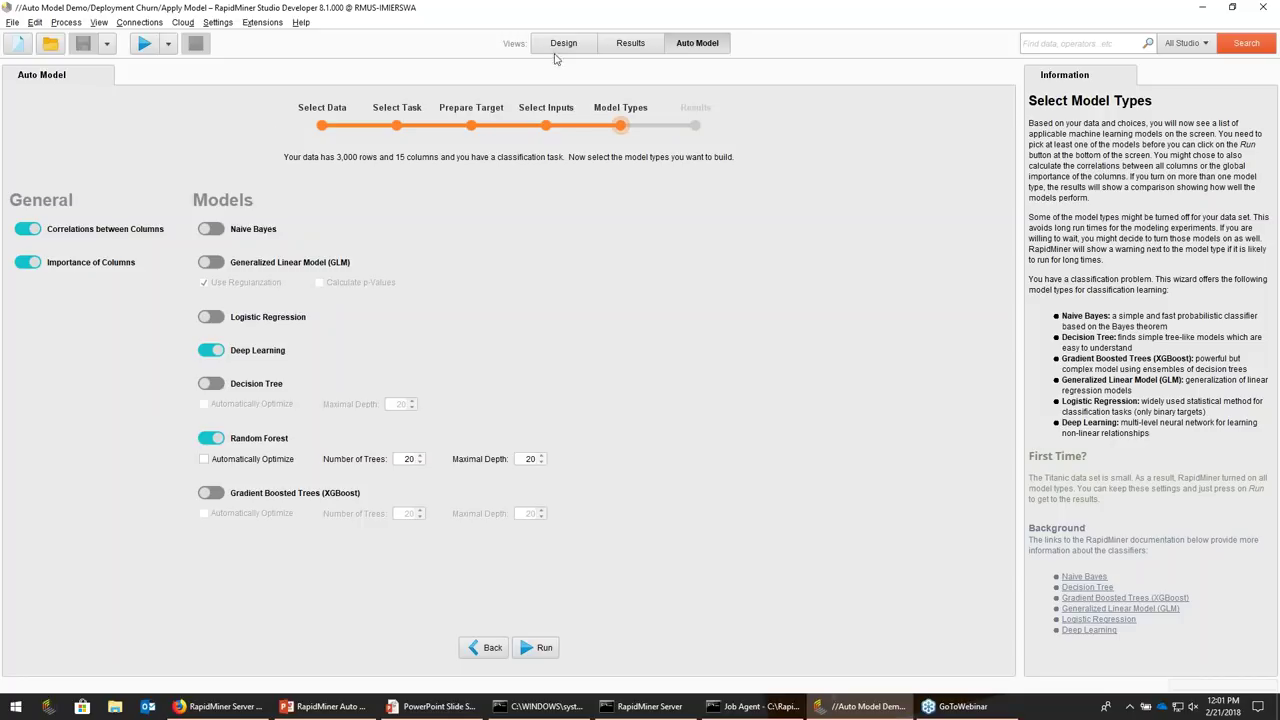
Highlight the Auto Model information text explaining the available model types and clear the highlight
{"action": "left_click_drag", "start_coordinate": [1050, 167], "coordinate": [1175, 637]}
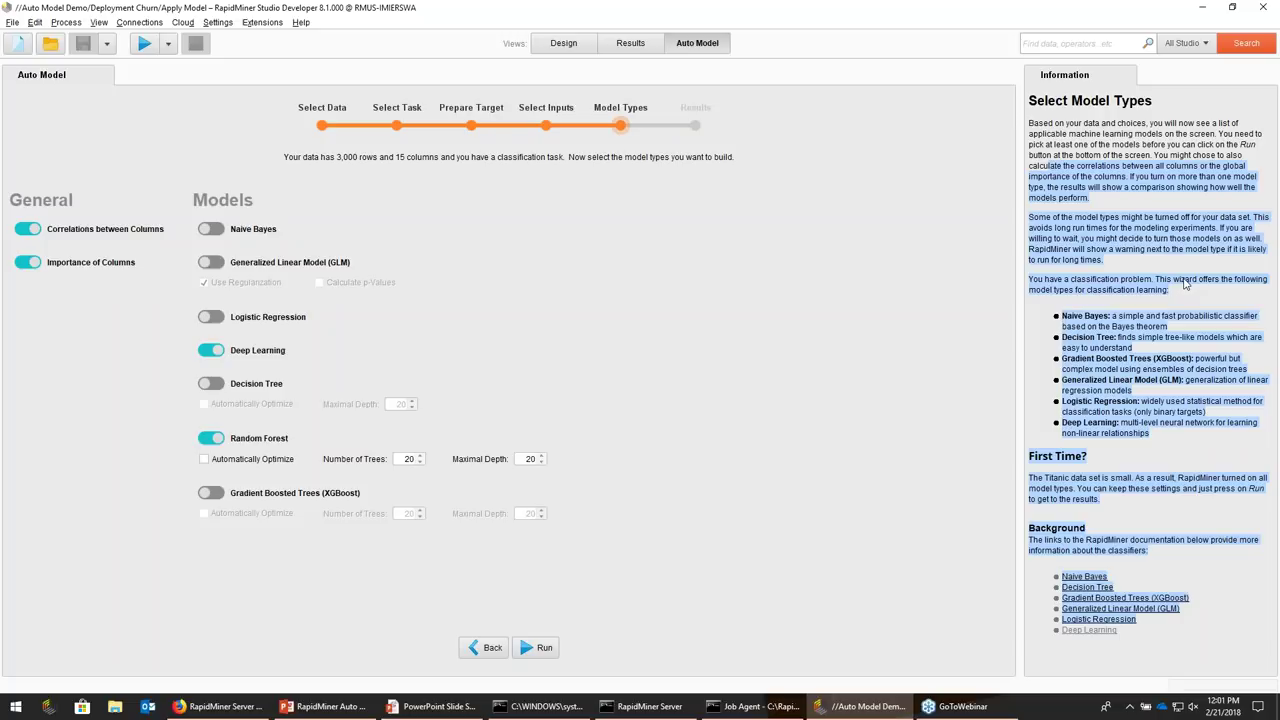
{"action": "left_click", "coordinate": [1185, 284]}
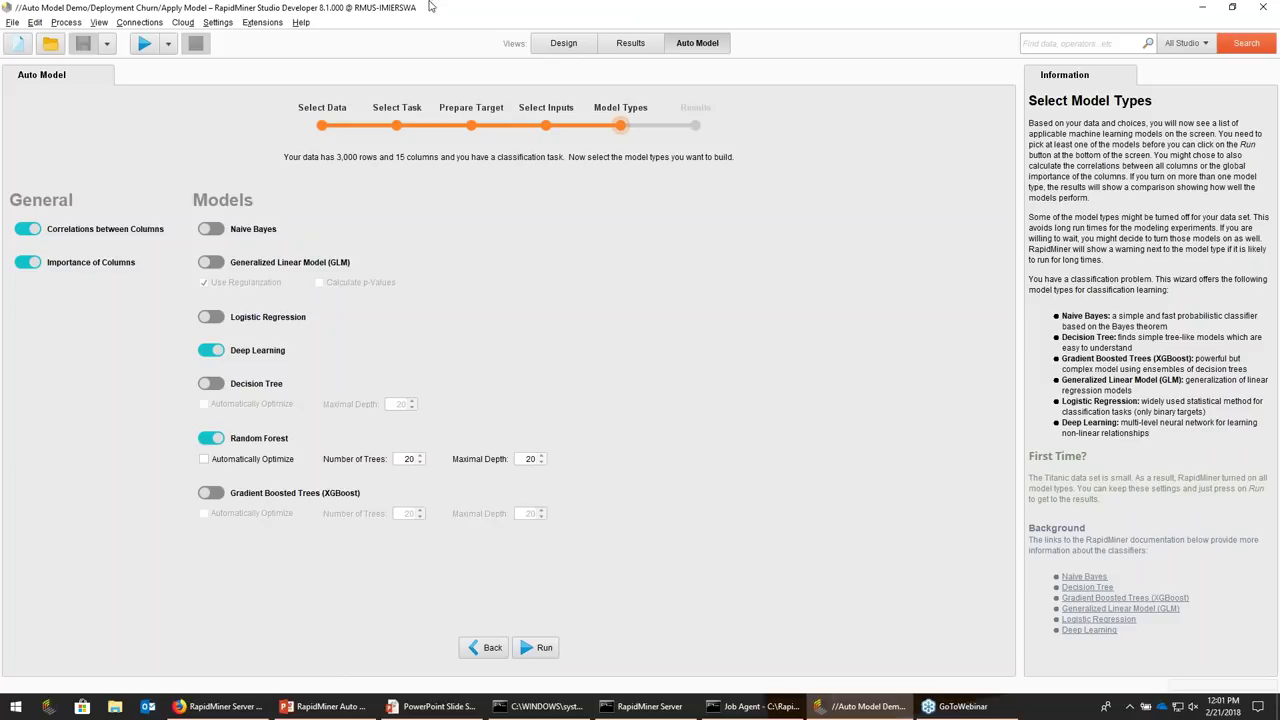
Reopen Deep Learning for Churn from Deployment Churn, examine its flow from Retrieve Data to the Store operators, and reopen the Apply Model process
{"action": "left_click", "coordinate": [564, 44]}
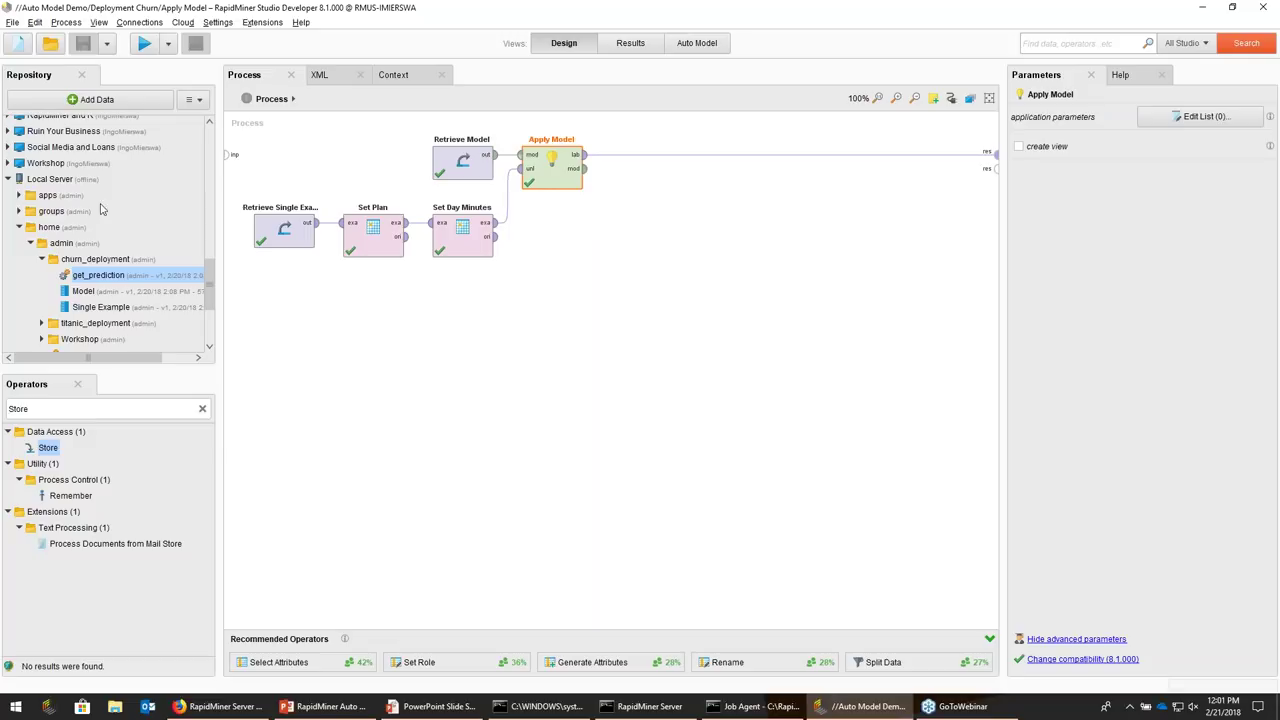
{"action": "scroll", "coordinate": [60, 225], "scroll_direction": "up", "scroll_amount": 10}
{"action": "scroll", "coordinate": [60, 235], "scroll_direction": "up", "scroll_amount": 5}
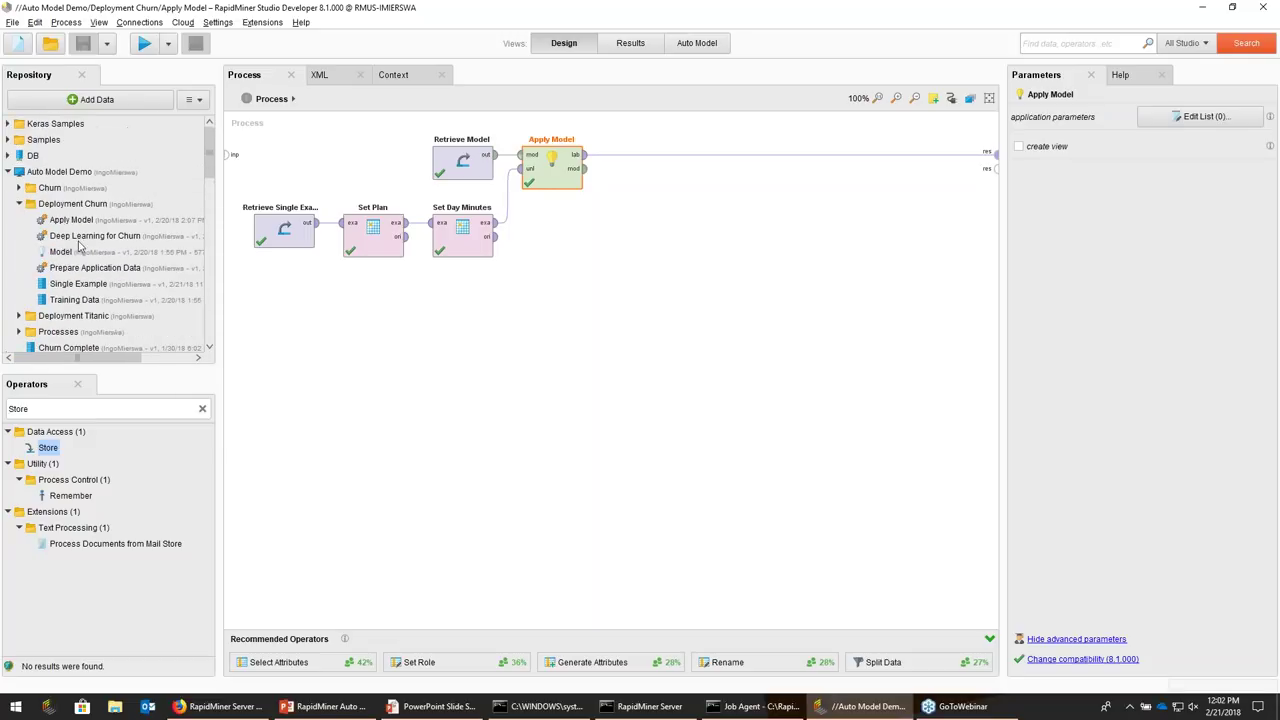
{"action": "double_click", "coordinate": [70, 237]}
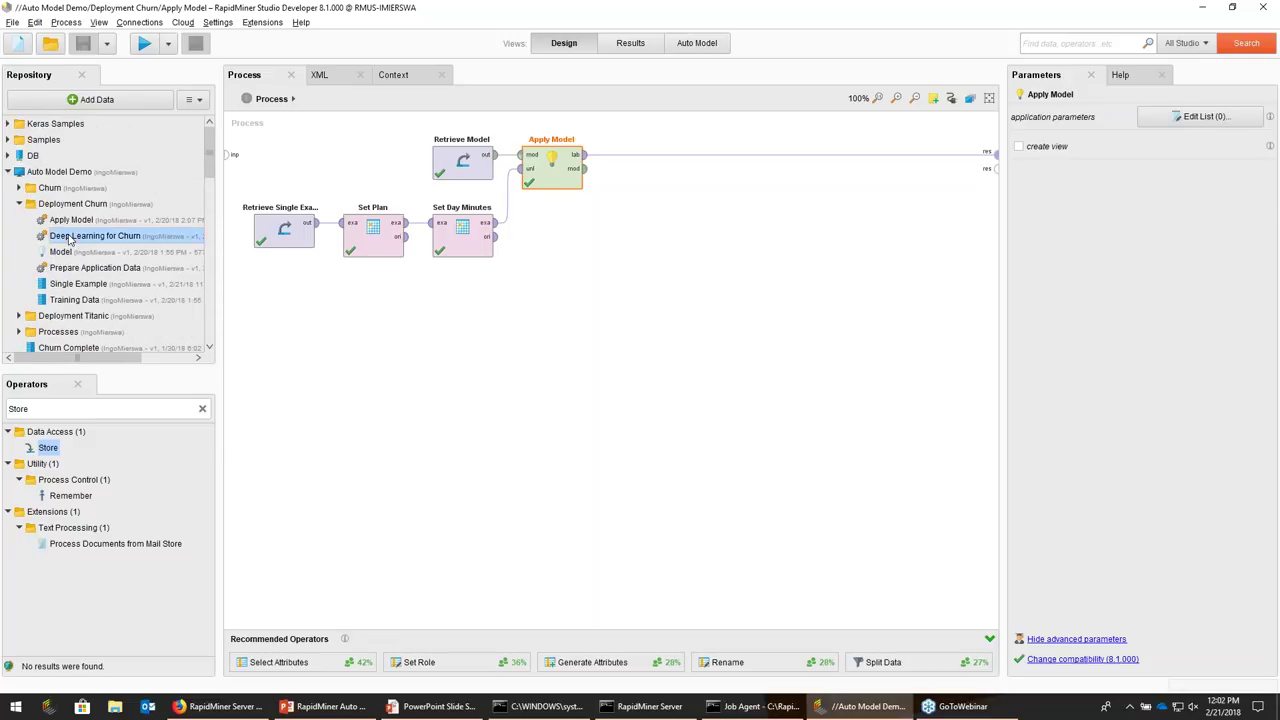
{"action": "left_click_drag", "start_coordinate": [463, 626], "coordinate": [697, 626]}
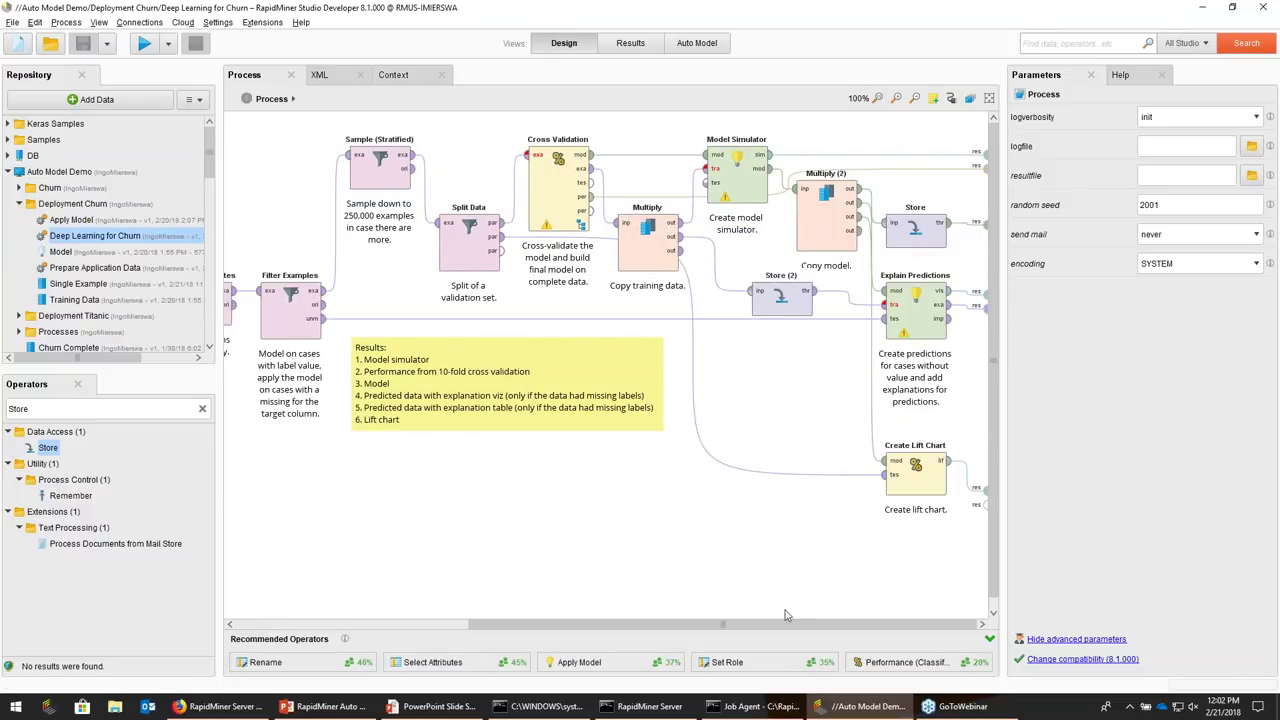
{"action": "left_click_drag", "start_coordinate": [789, 626], "coordinate": [208, 144]}
{"action": "left_click", "coordinate": [290, 300]}
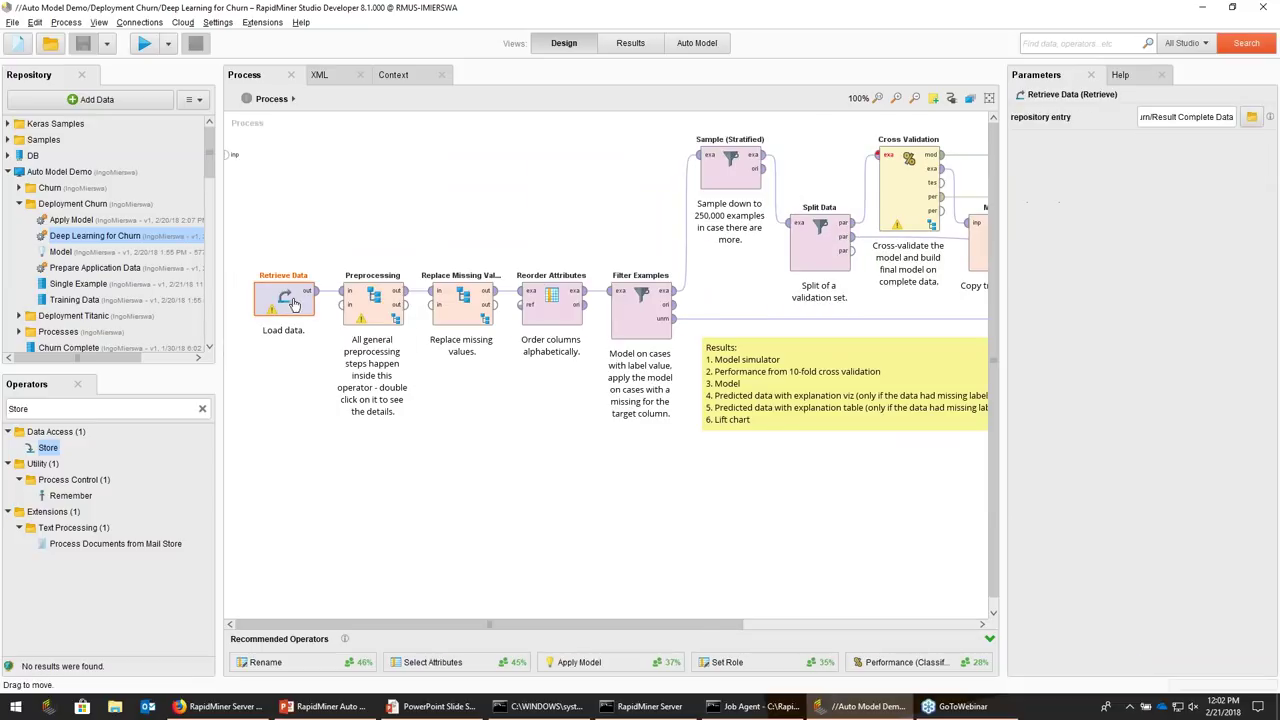
{"action": "left_click_drag", "start_coordinate": [490, 627], "coordinate": [764, 652]}
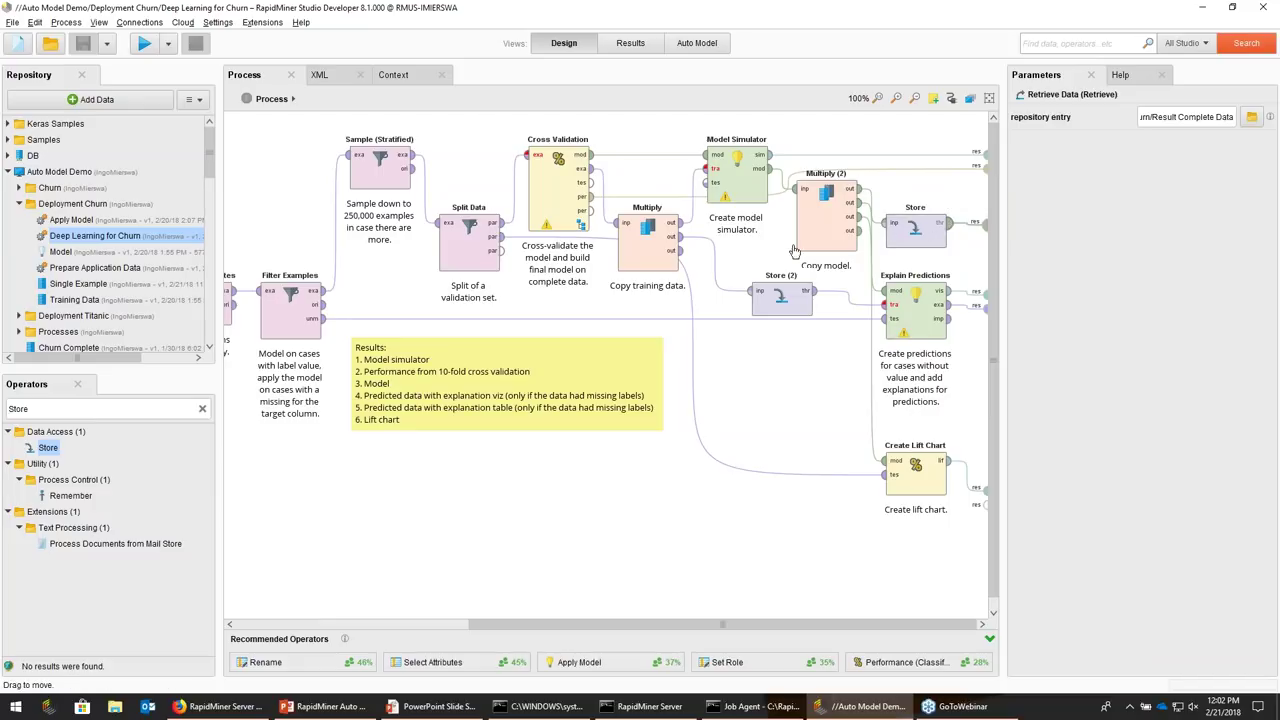
{"action": "double_click", "coordinate": [70, 221]}
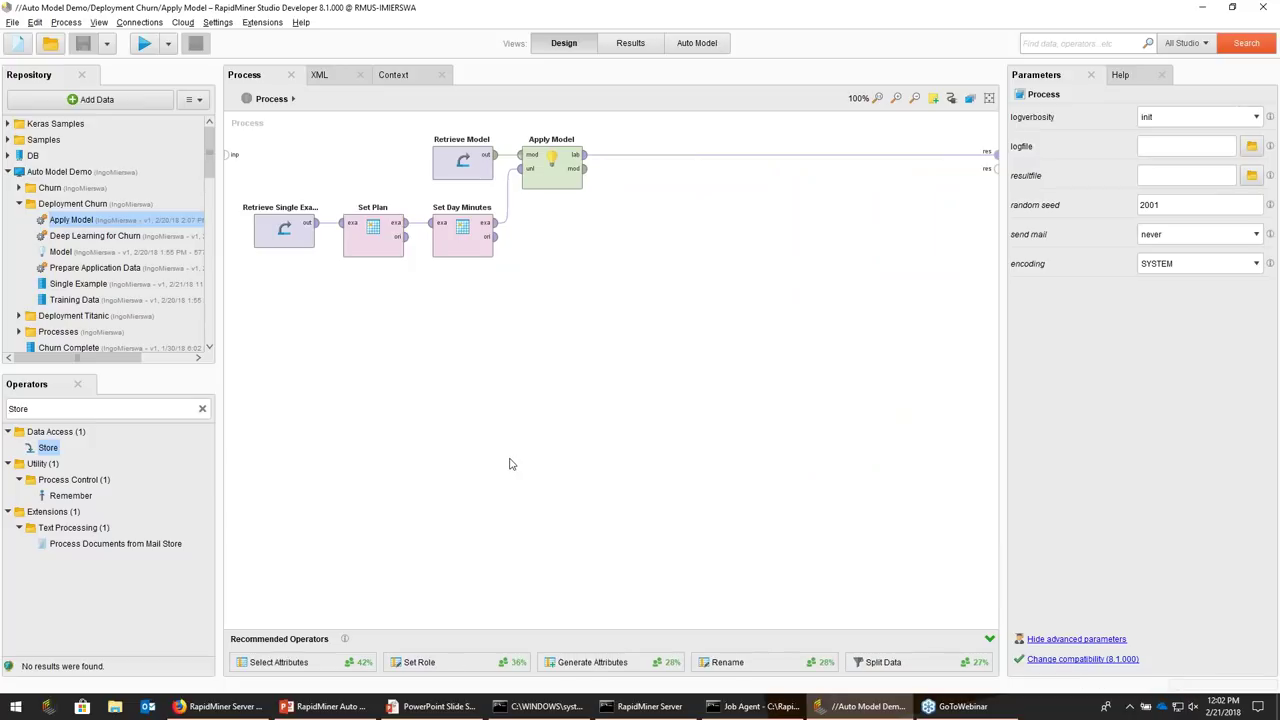